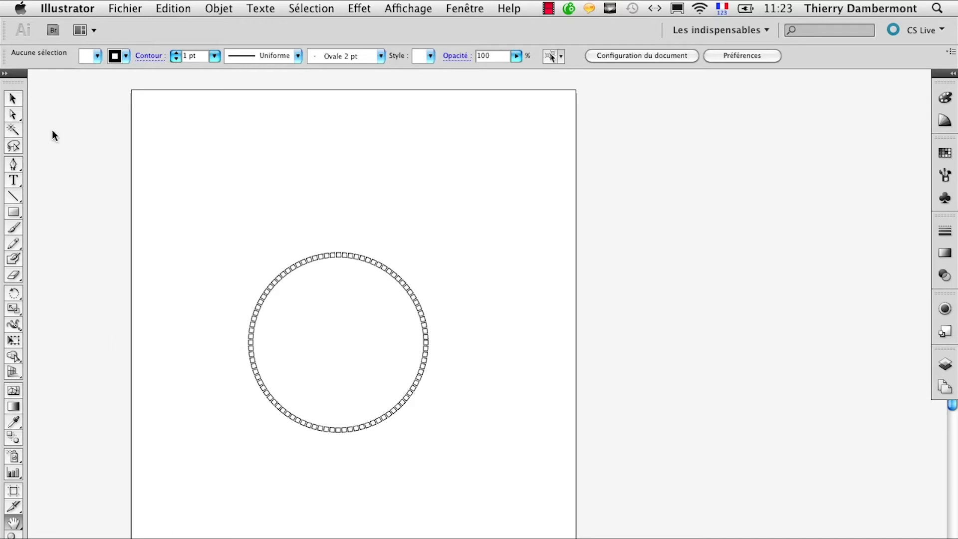
# Float the Tools panel as two columns, move the dotted circle up-left and zoom in.
pyautogui.click(13, 75)
pyautogui.moveTo(13, 75); pyautogui.dragTo(170, 174)
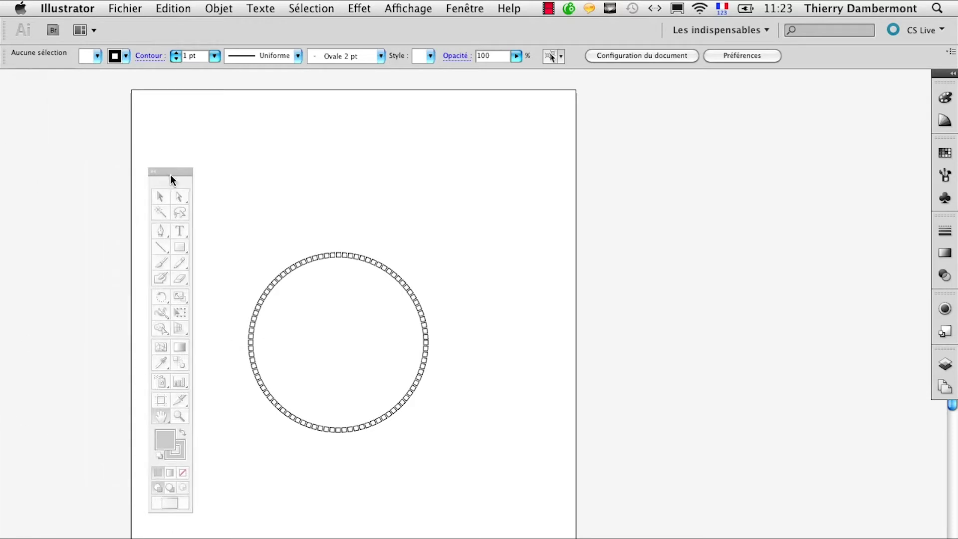
pyautogui.click(162, 200)
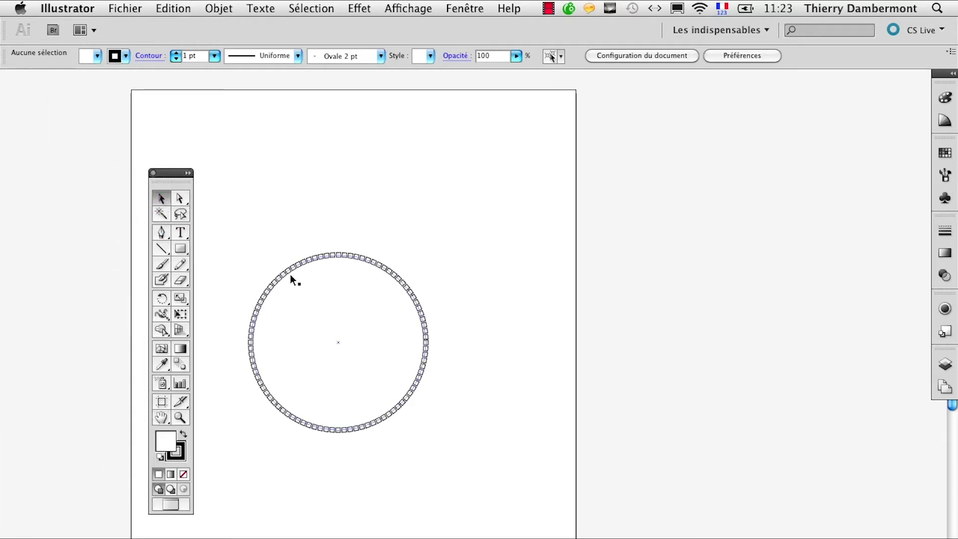
pyautogui.click(290, 272)
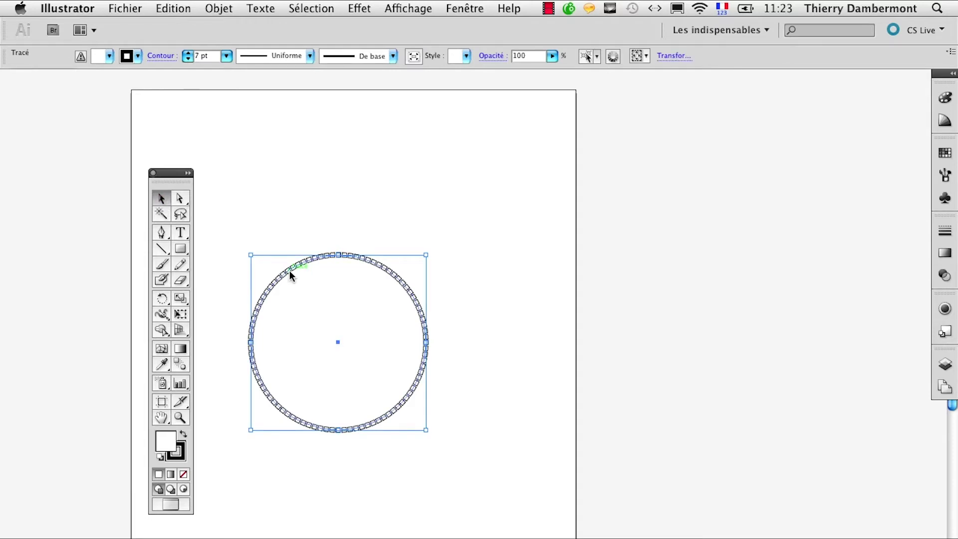
pyautogui.moveTo(289, 271); pyautogui.dragTo(264, 147)
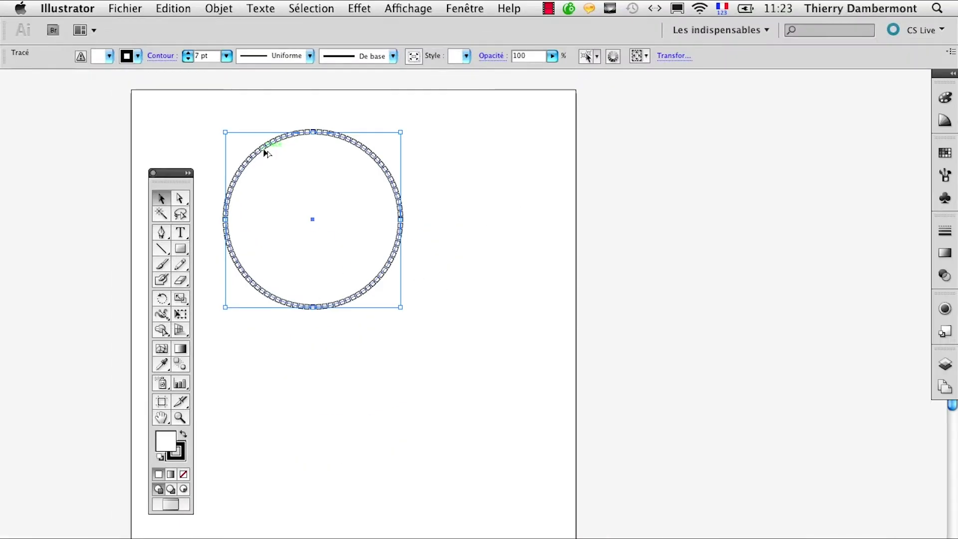
pyautogui.scroll(1, 265, 150)
pyautogui.scroll(1, 272, 163)
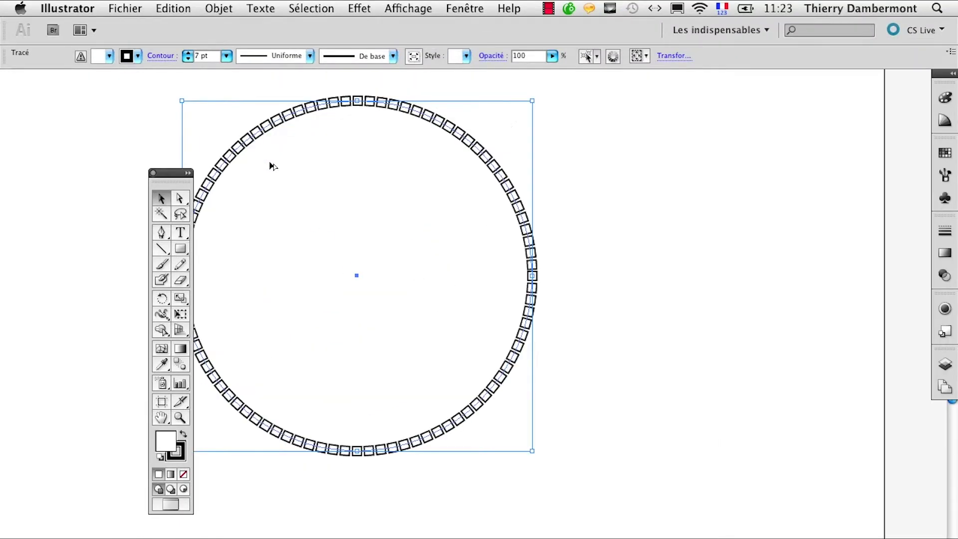
# Open the Graphic Styles panel as a floating panel near the artwork.
pyautogui.click(469, 8)
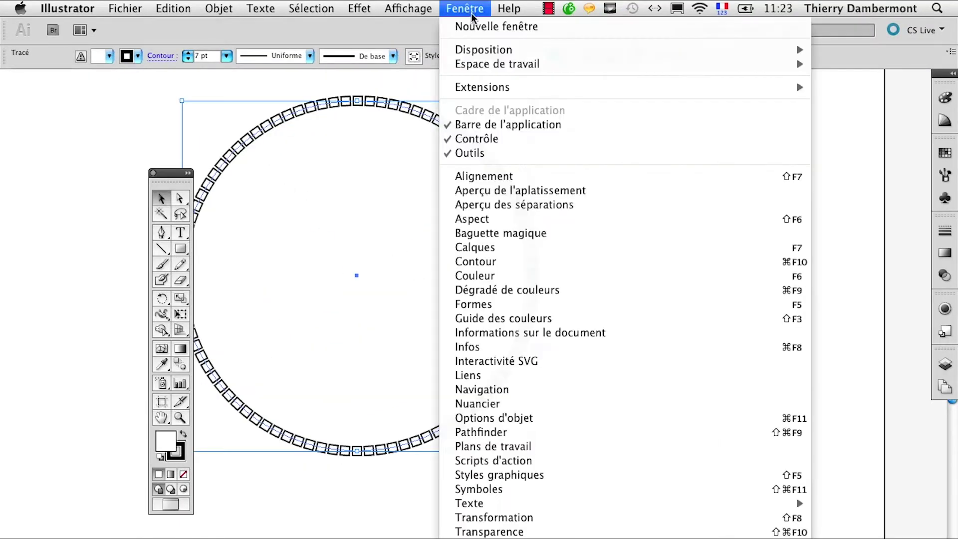
pyautogui.click(525, 475)
pyautogui.moveTo(857, 310); pyautogui.dragTo(656, 278)
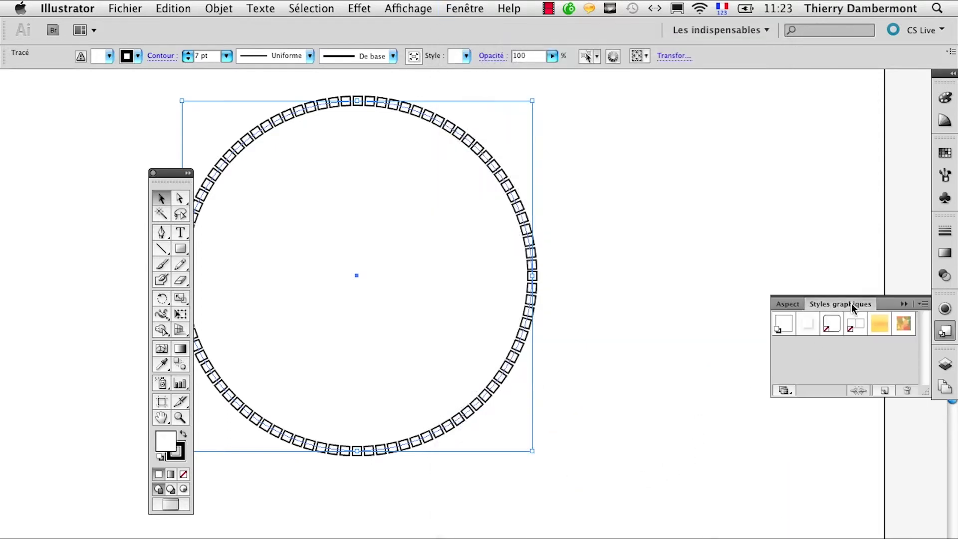
pyautogui.click(905, 304)
pyautogui.moveTo(581, 236)
pyautogui.mouseDown()
pyautogui.moveTo(669, 220)
pyautogui.moveTo(665, 127)
pyautogui.mouseUp()
pyautogui.scroll(1, 509, 192)
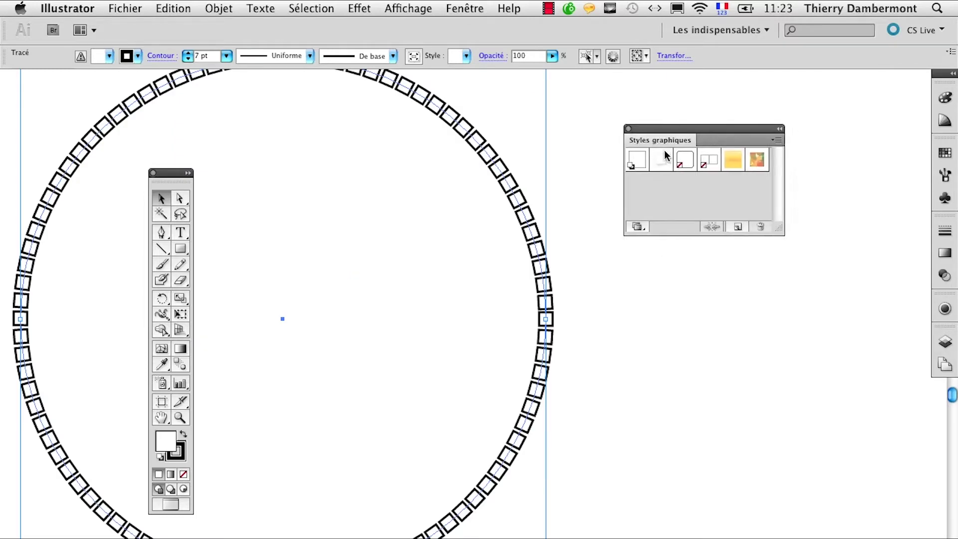
# Drag the circle's Appearance thumbnail into Graphic Styles to save 'Style graphique', then close Appearance.
pyautogui.click(466, 8)
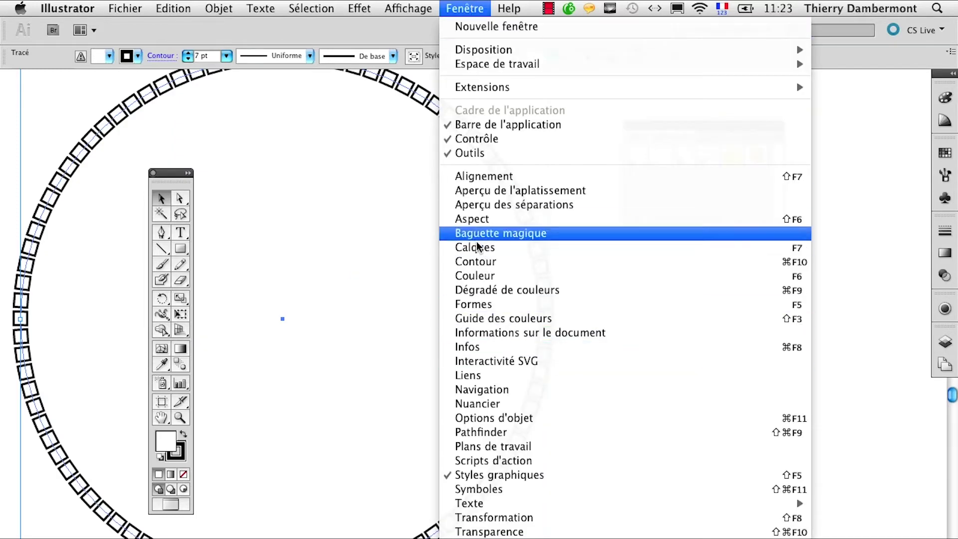
pyautogui.click(479, 219)
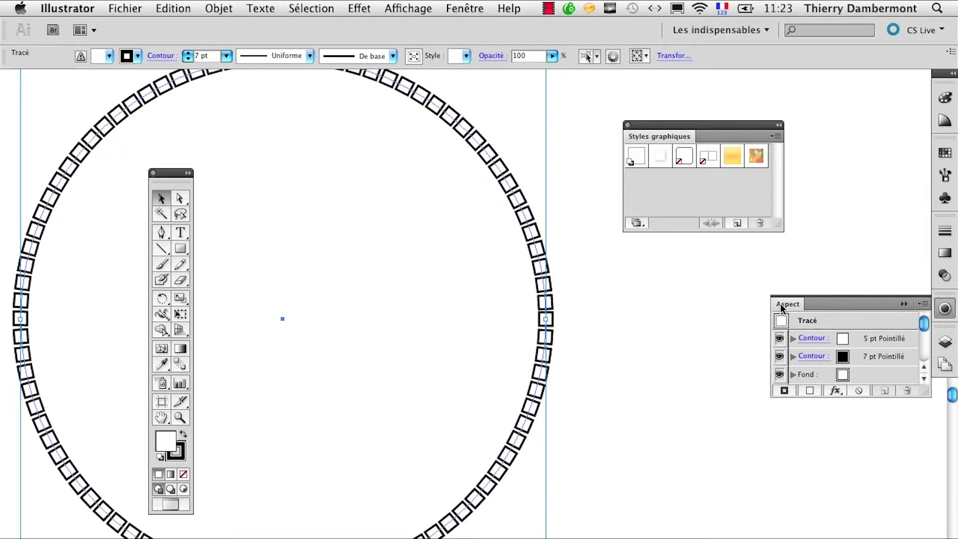
pyautogui.moveTo(781, 306); pyautogui.dragTo(360, 248)
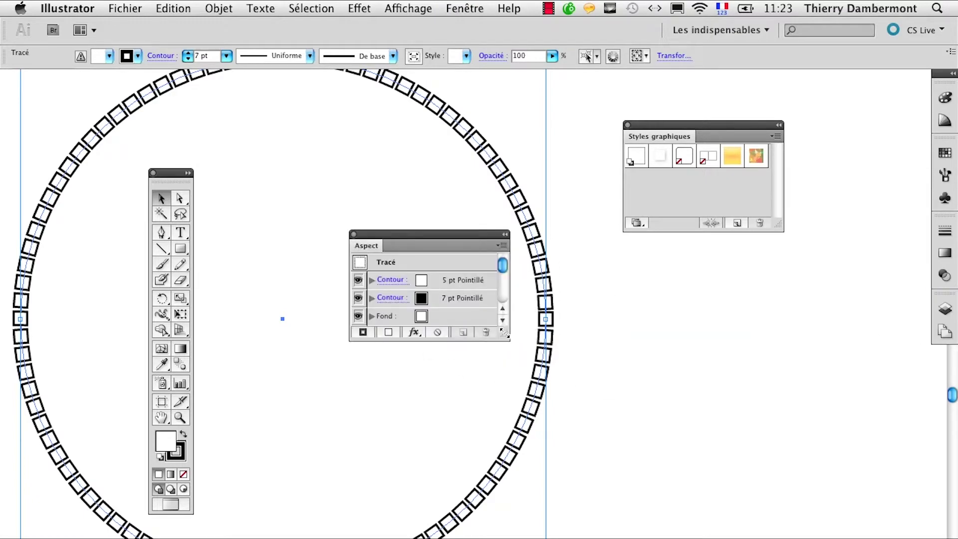
pyautogui.moveTo(505, 333); pyautogui.dragTo(569, 475)
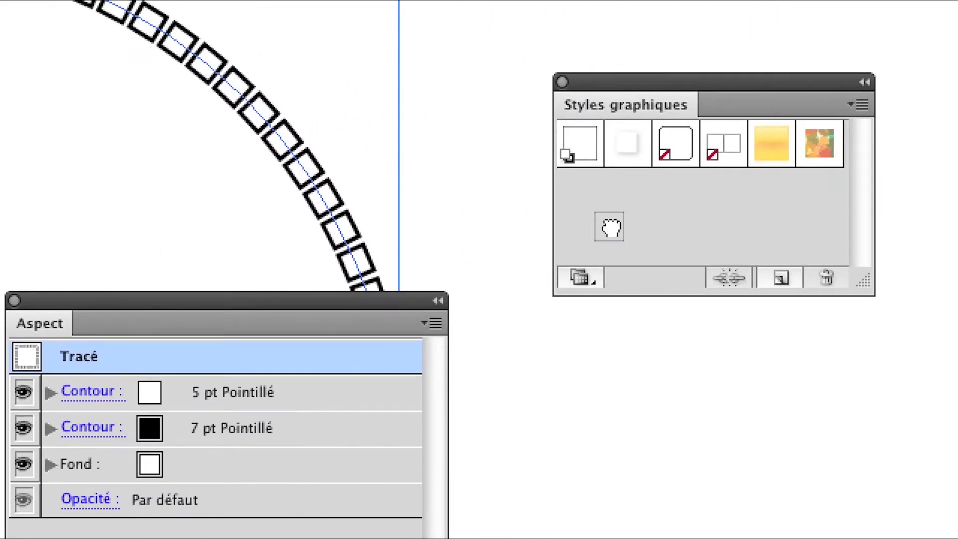
pyautogui.moveTo(418, 273); pyautogui.dragTo(615, 236)
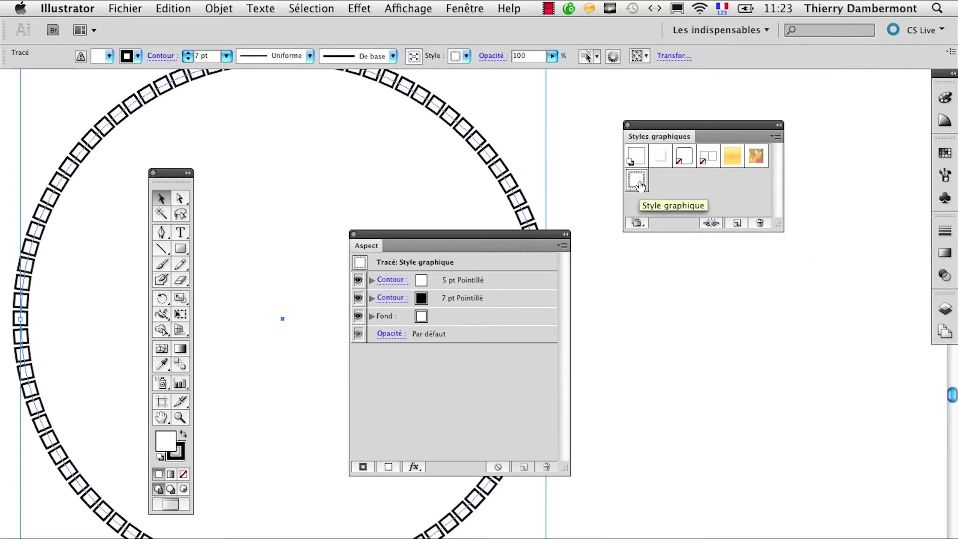
pyautogui.moveTo(370, 237); pyautogui.dragTo(665, 334)
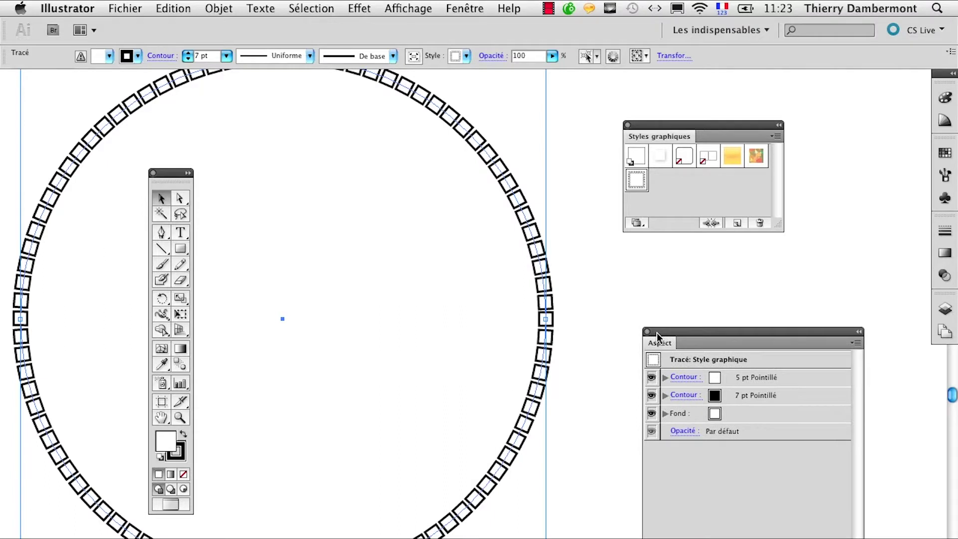
pyautogui.click(647, 331)
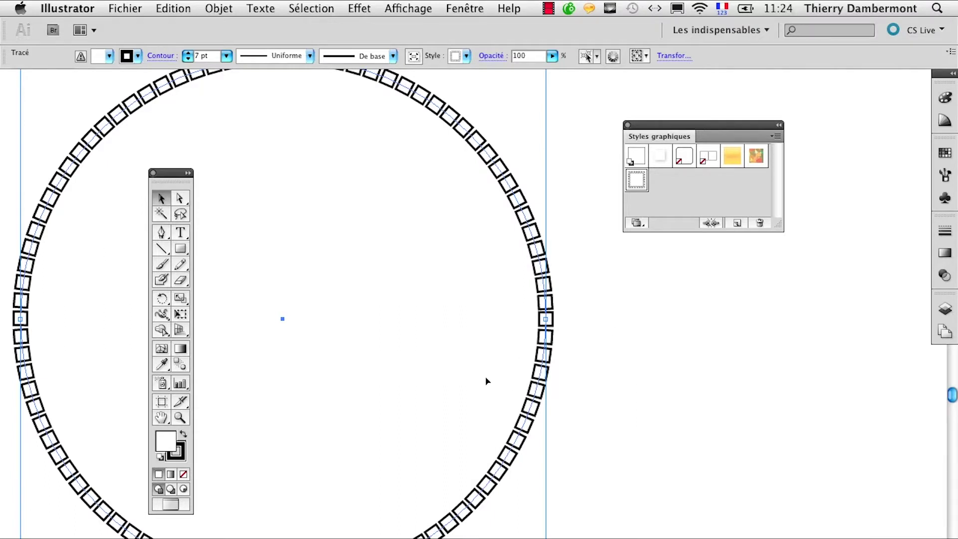
# Draw a hexagon on the lower right and apply the new dotted graphic style.
pyautogui.click(161, 418)
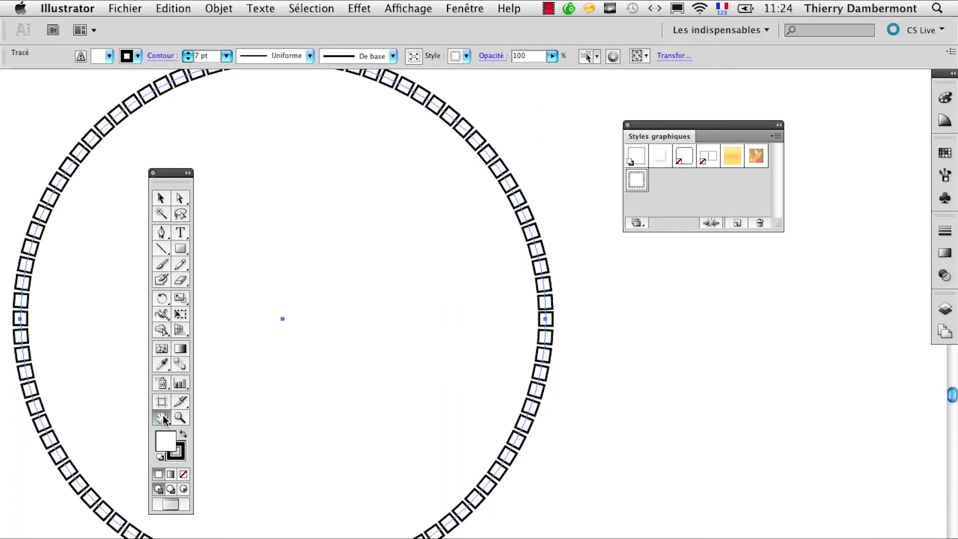
pyautogui.moveTo(661, 439); pyautogui.dragTo(360, 368)
pyautogui.moveTo(180, 248); pyautogui.dragTo(249, 305)
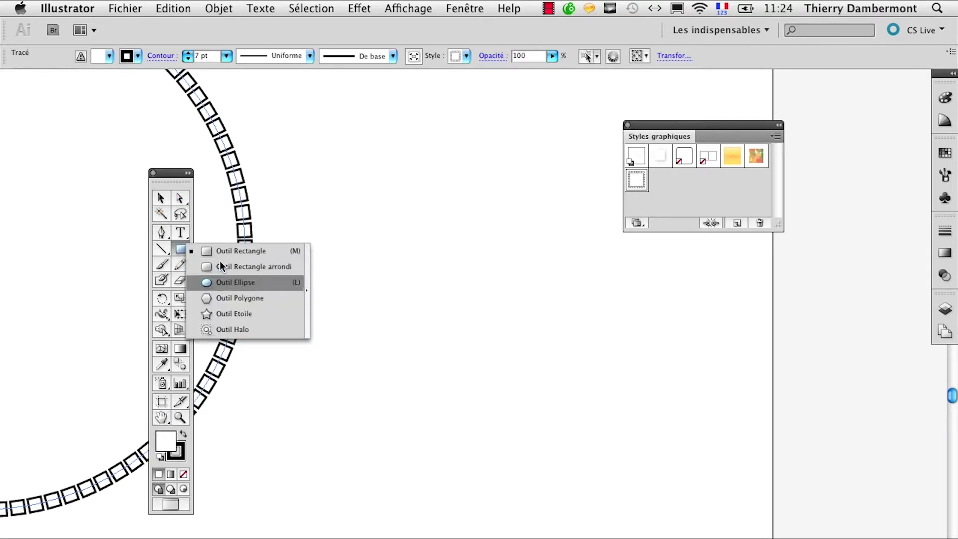
pyautogui.moveTo(534, 436); pyautogui.dragTo(634, 506)
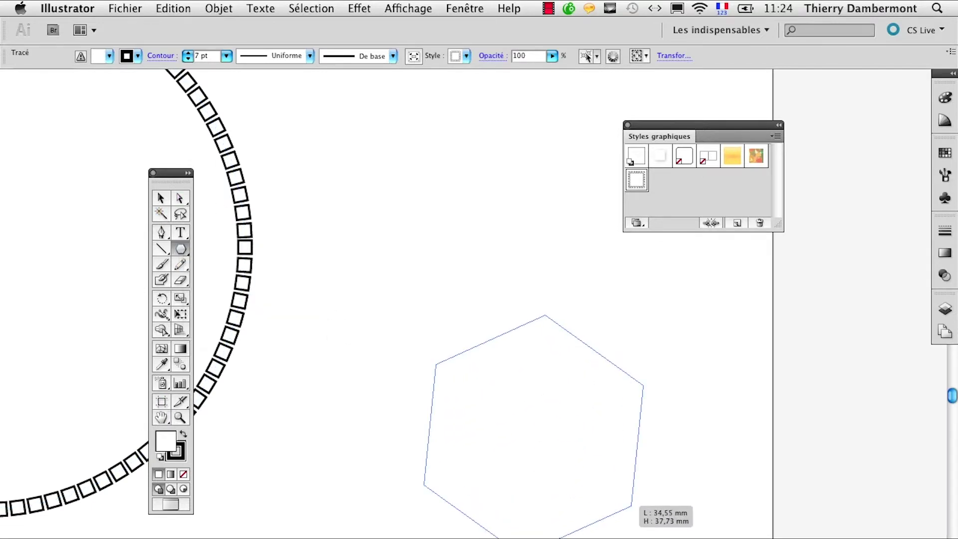
pyautogui.click(642, 187)
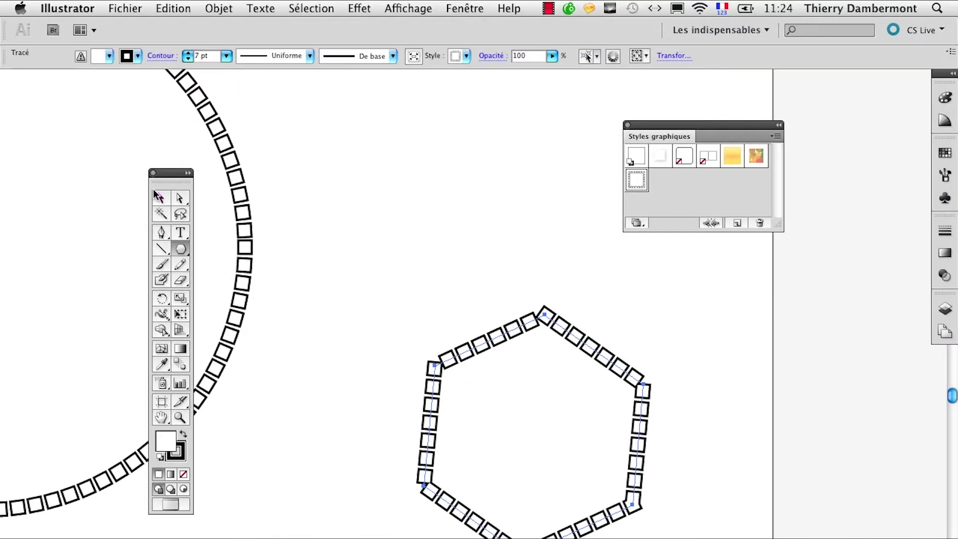
# Move the hexagon up-left and draw a wide rectangle across it.
pyautogui.click(161, 198)
pyautogui.moveTo(478, 351); pyautogui.dragTo(418, 319)
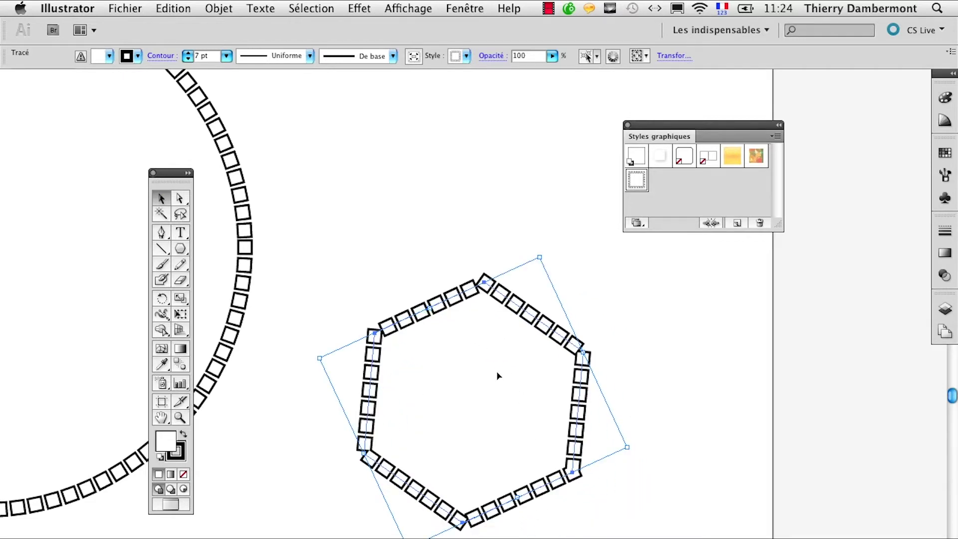
pyautogui.moveTo(180, 249); pyautogui.dragTo(244, 252)
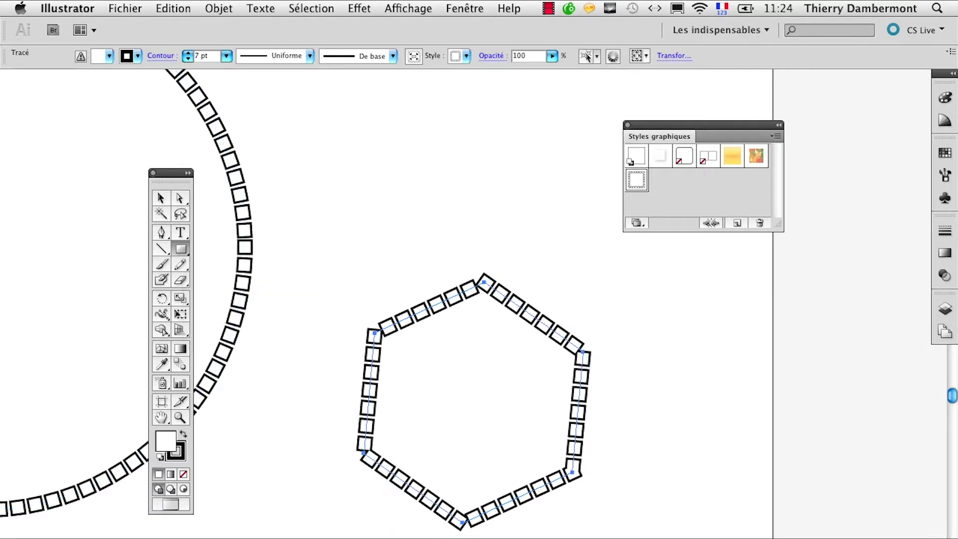
pyautogui.moveTo(692, 338); pyautogui.dragTo(318, 482)
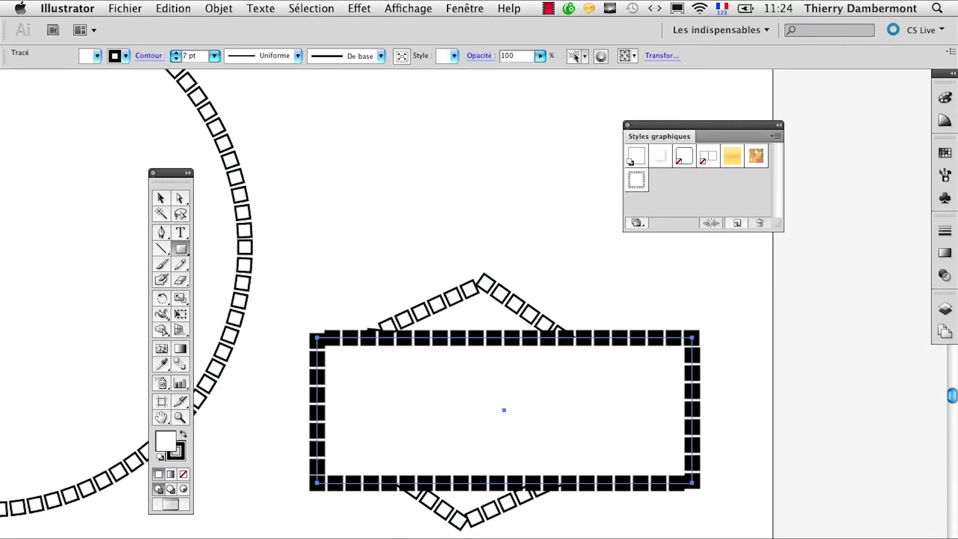
# Give the rectangle no stroke and a green fill from the Swatches.
pyautogui.click(180, 457)
pyautogui.click(183, 474)
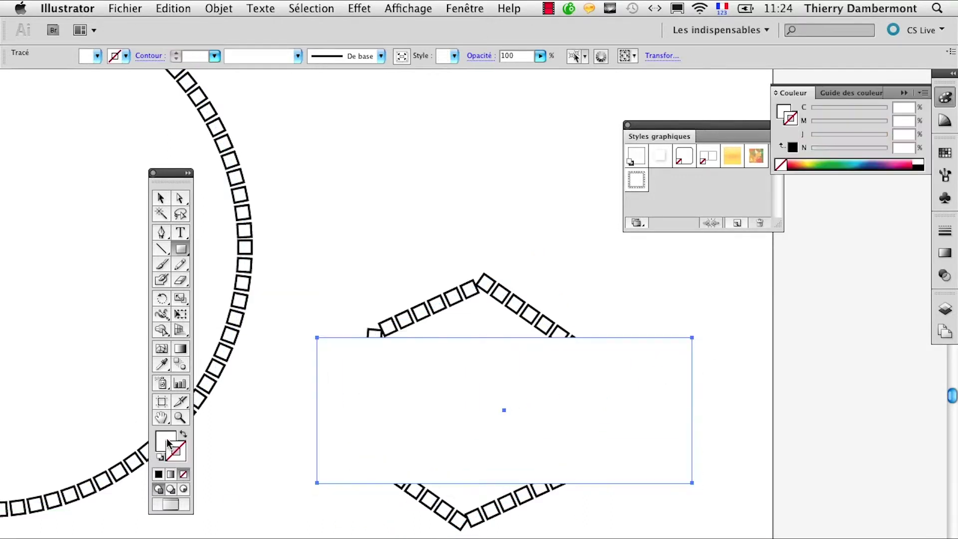
pyautogui.click(946, 153)
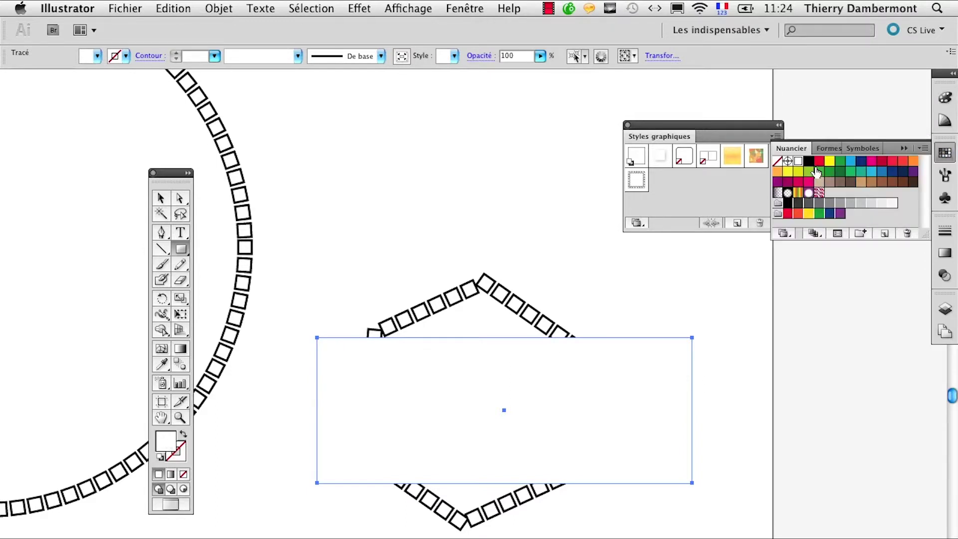
pyautogui.click(830, 161)
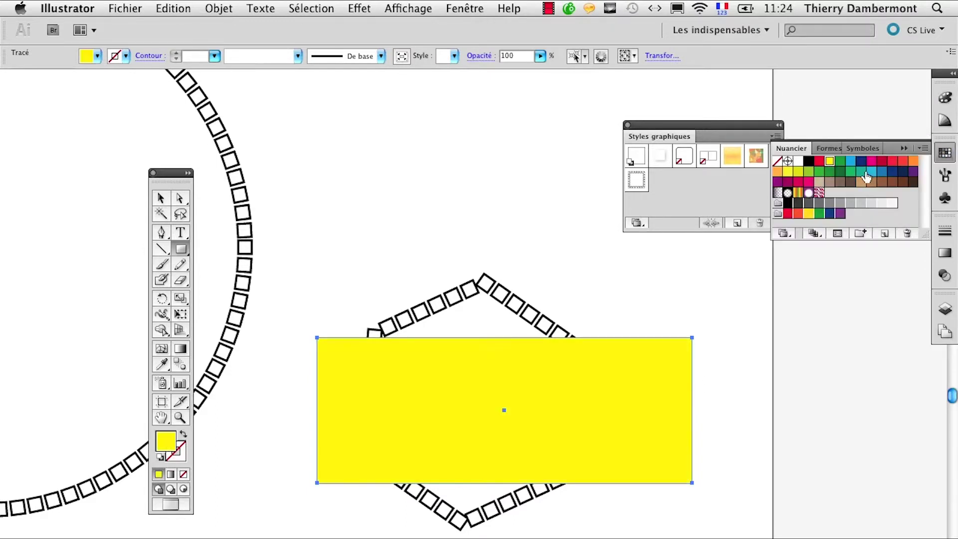
pyautogui.click(851, 171)
# Send the green rectangle backward behind the hexagon and select the hexagon.
pyautogui.click(219, 9)
pyautogui.moveTo(243, 41)
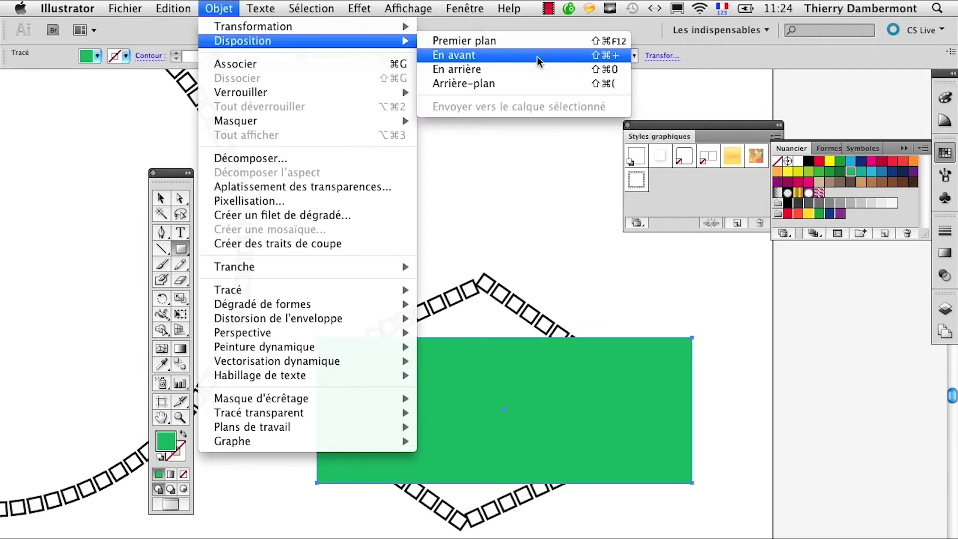
pyautogui.click(540, 83)
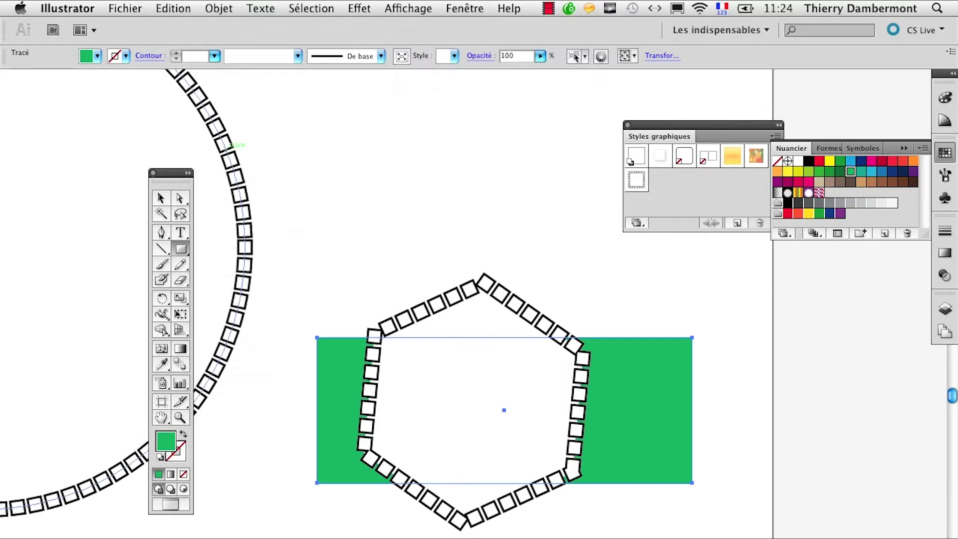
pyautogui.click(161, 200)
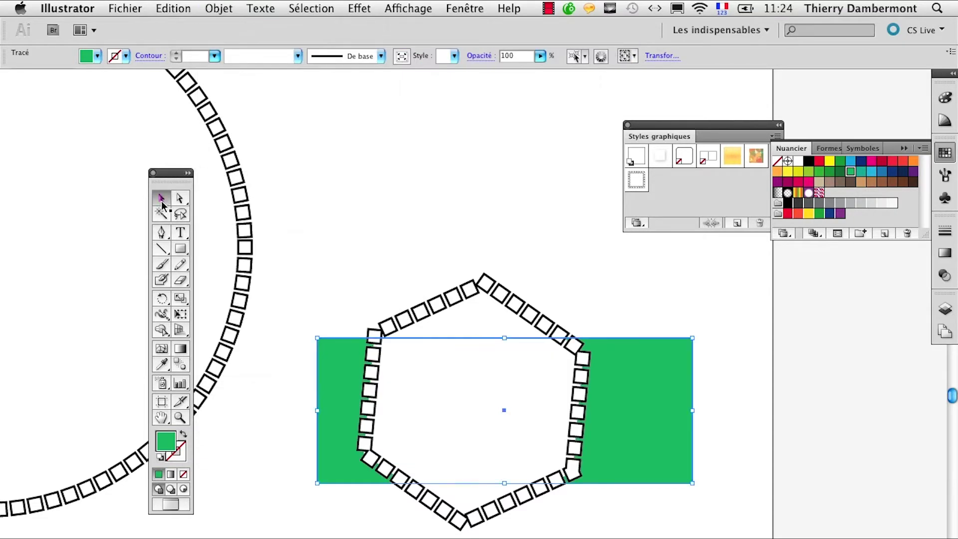
pyautogui.click(420, 312)
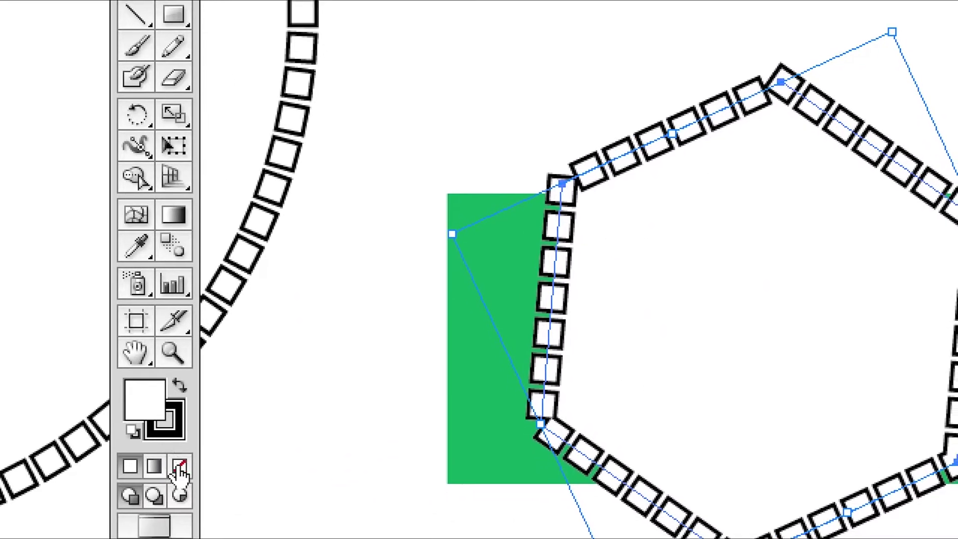
# Remove the hexagon's white fill and stretch the green rectangle to enclose the whole hexagon.
pyautogui.click(183, 476)
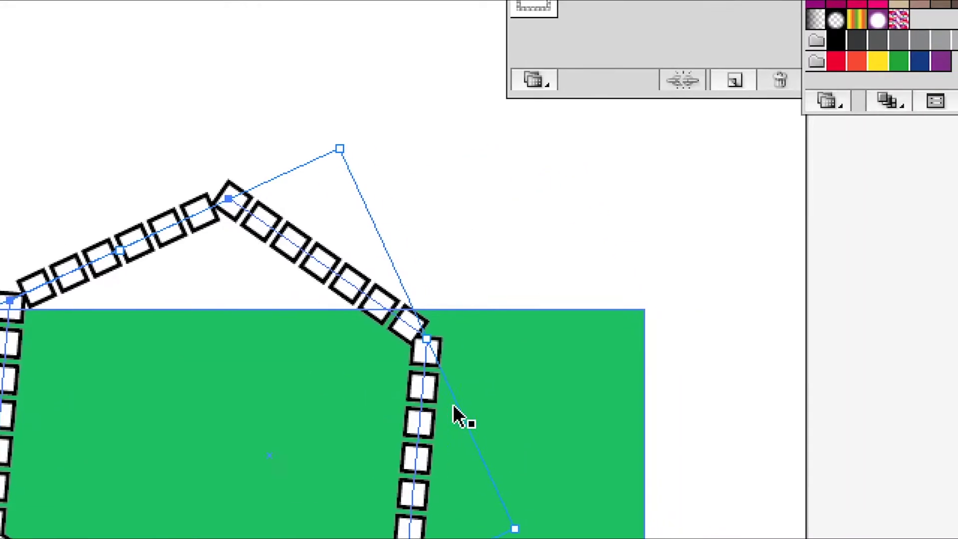
pyautogui.click(757, 454)
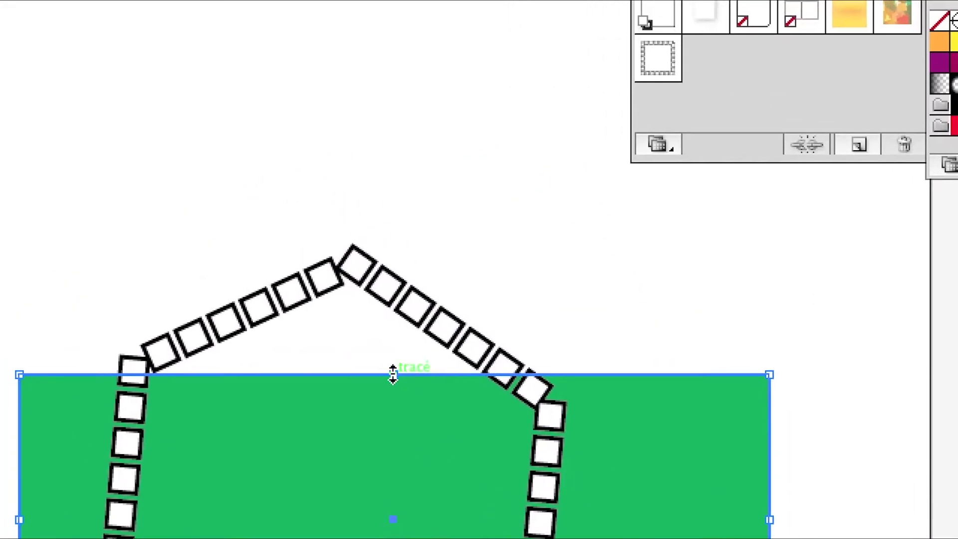
pyautogui.moveTo(393, 374); pyautogui.dragTo(385, 325)
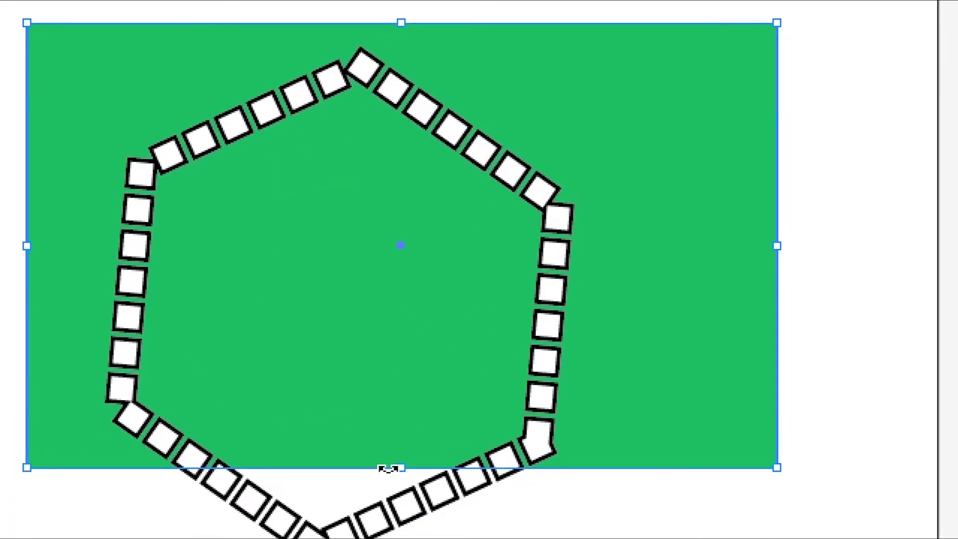
pyautogui.moveTo(389, 469); pyautogui.dragTo(372, 531)
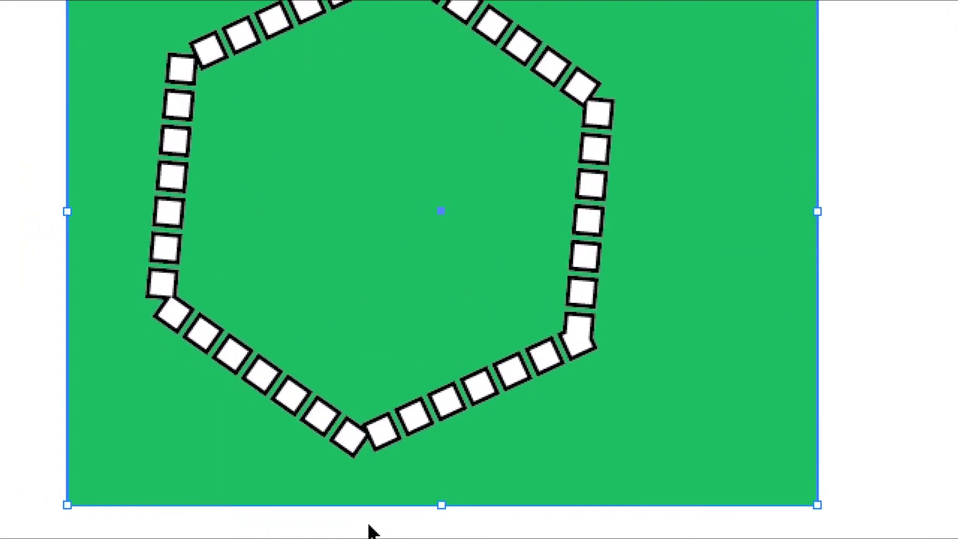
pyautogui.click(367, 532)
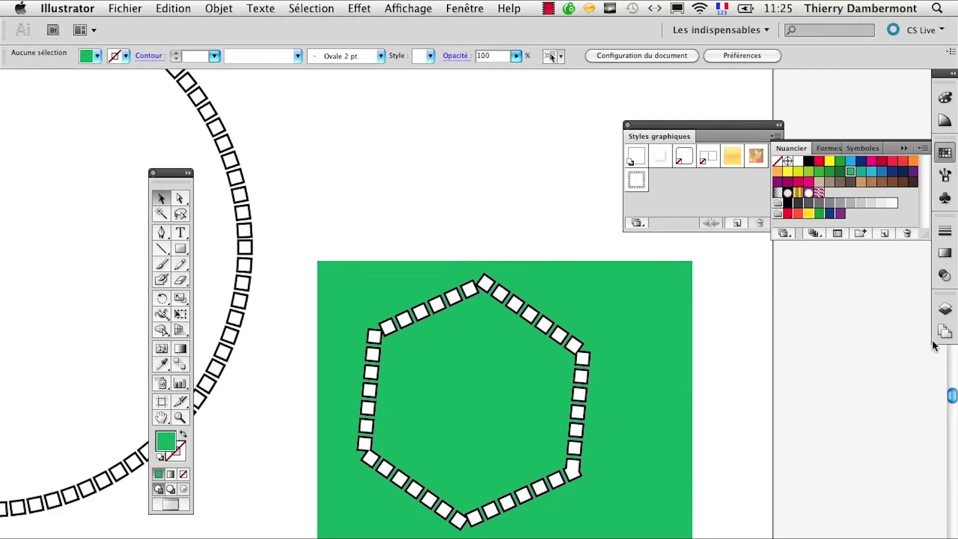
# Float the Layers panel, duplicate Calque 1, and hide and lock the original.
pyautogui.click(946, 309)
pyautogui.moveTo(791, 306); pyautogui.dragTo(682, 283)
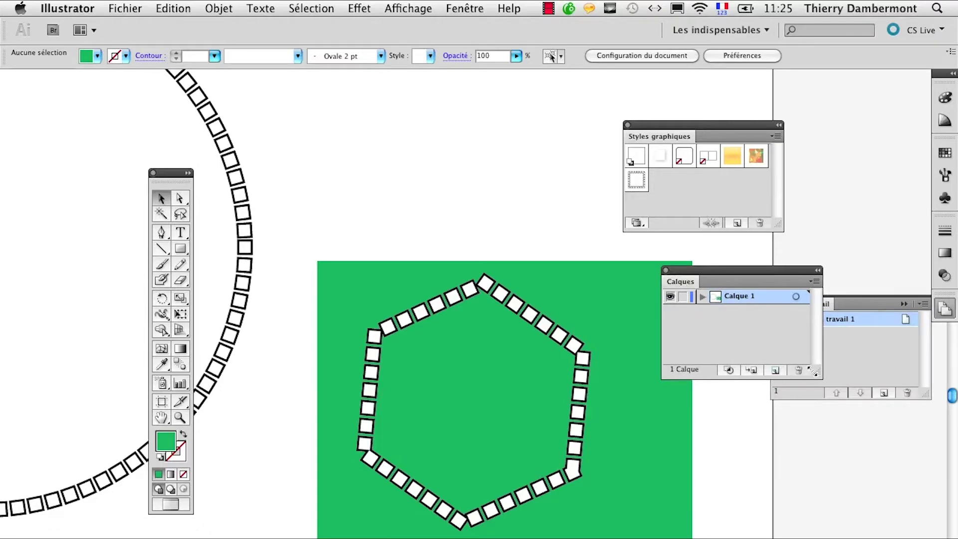
pyautogui.moveTo(816, 373); pyautogui.dragTo(861, 537)
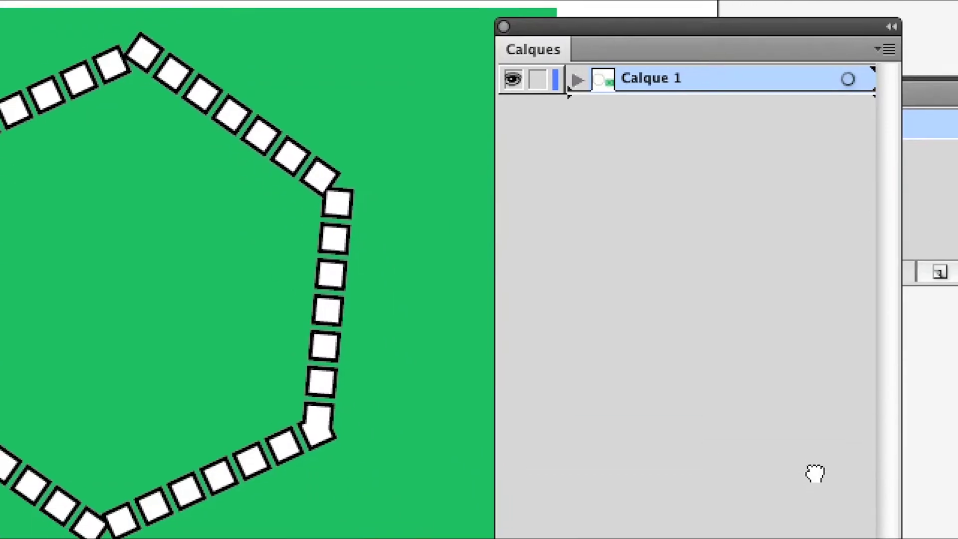
pyautogui.moveTo(814, 514); pyautogui.dragTo(814, 515)
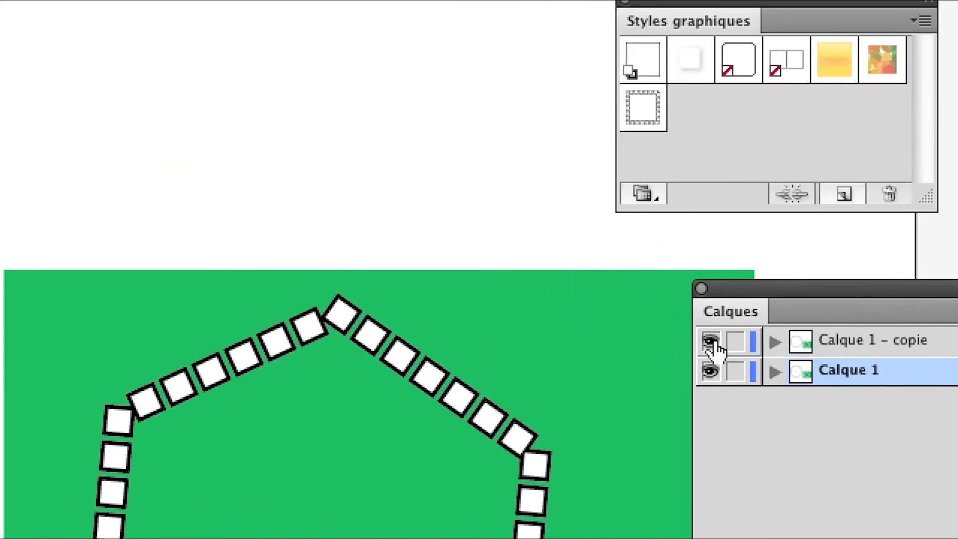
pyautogui.click(729, 353)
pyautogui.click(706, 353)
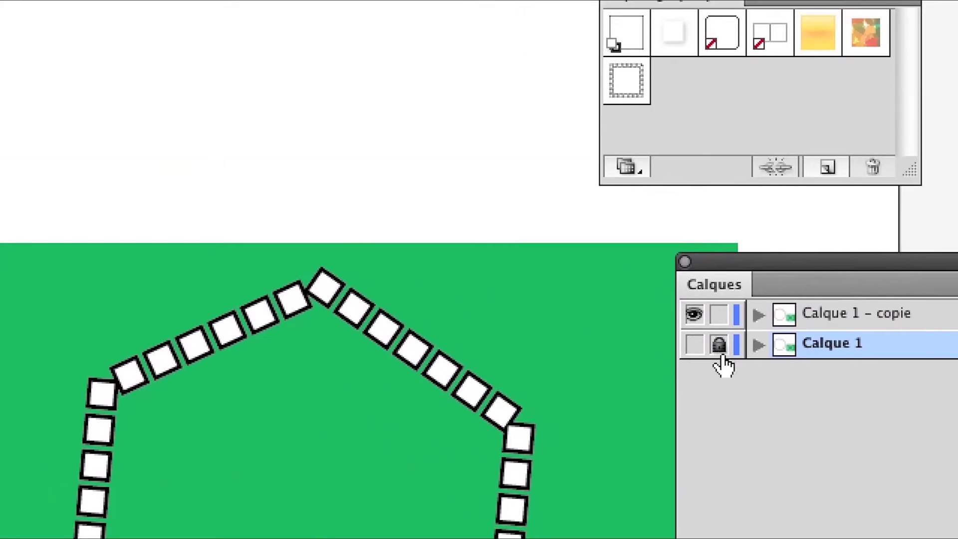
# In the copy, lock the green path, delete the circle path, and open Panel Options.
pyautogui.click(732, 341)
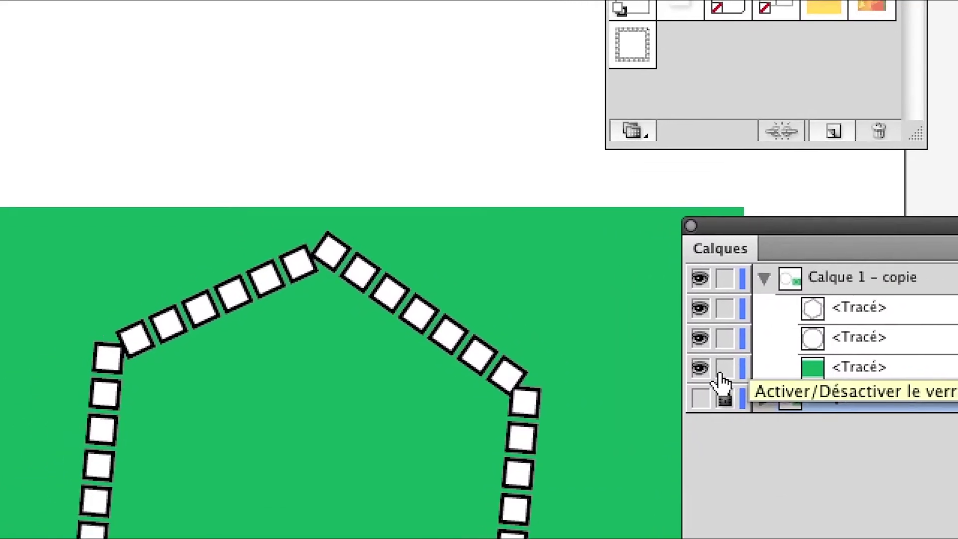
pyautogui.click(693, 388)
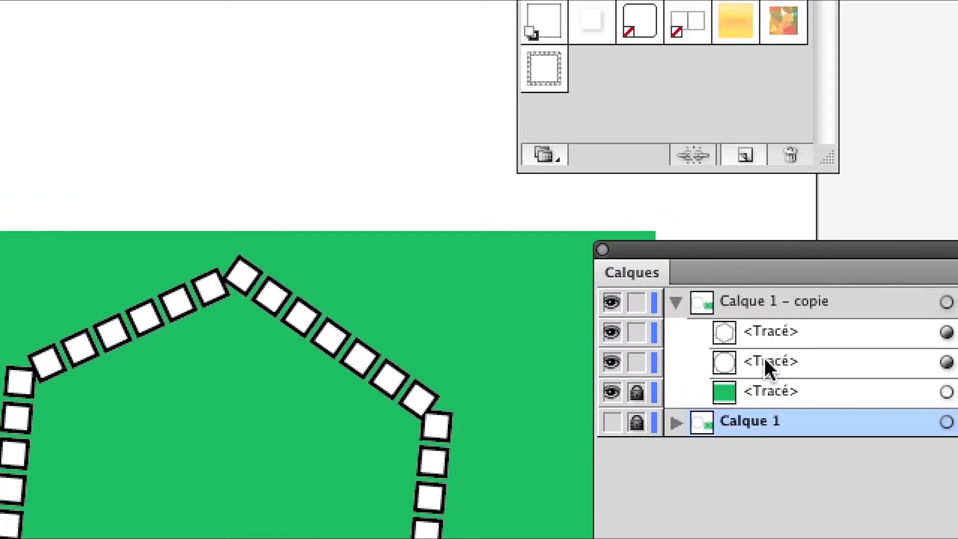
pyautogui.click(764, 362)
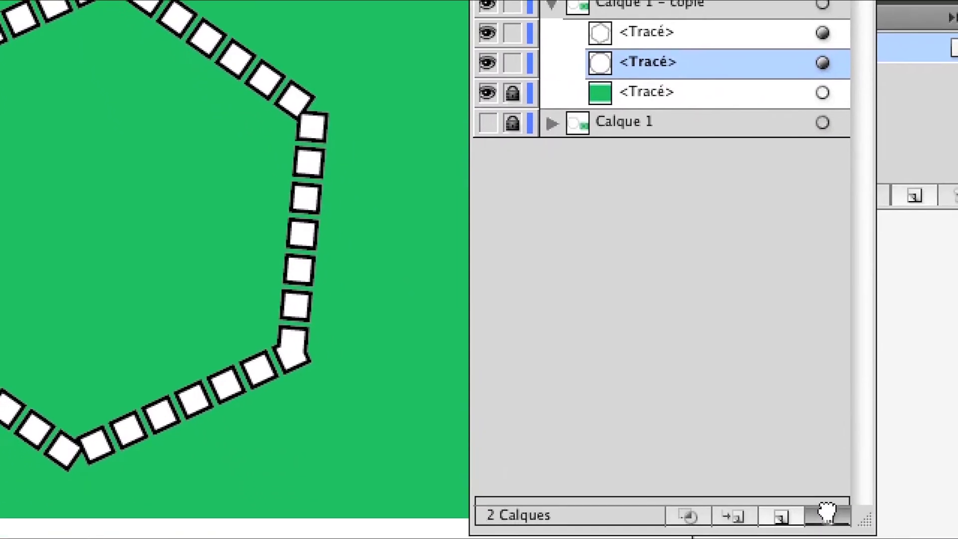
pyautogui.moveTo(821, 499); pyautogui.dragTo(841, 535)
pyautogui.click(841, 333)
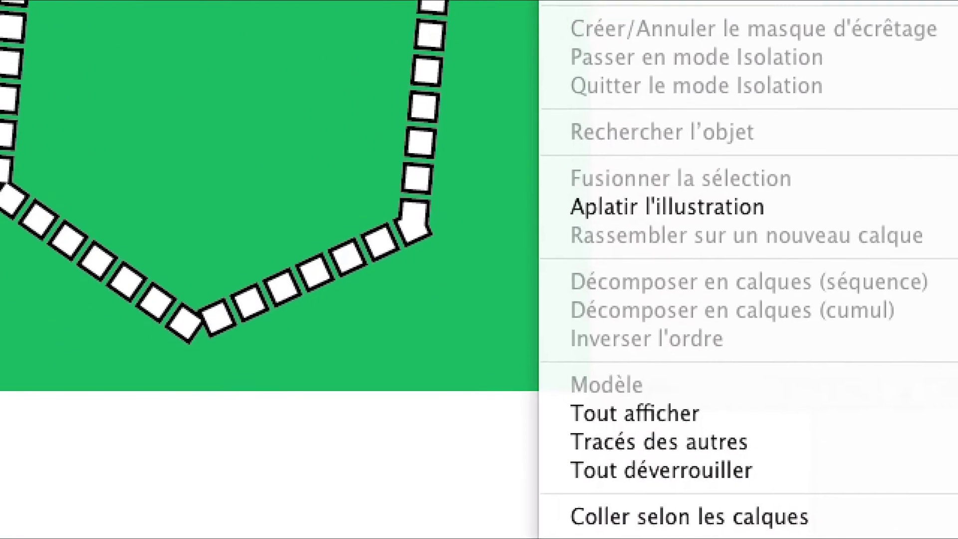
pyautogui.click(674, 537)
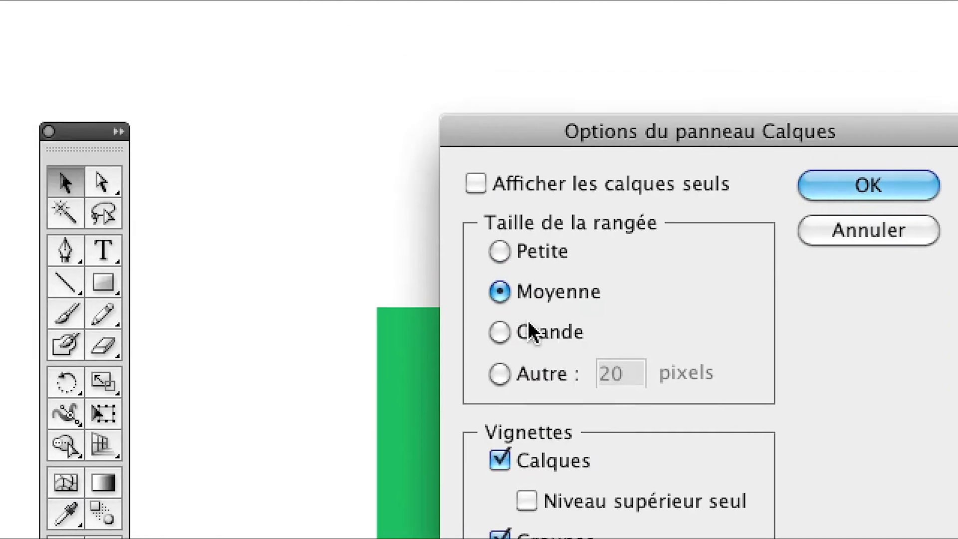
# Set the layer row size to Large and shift the tool panel and view left.
pyautogui.click(519, 329)
pyautogui.click(644, 277)
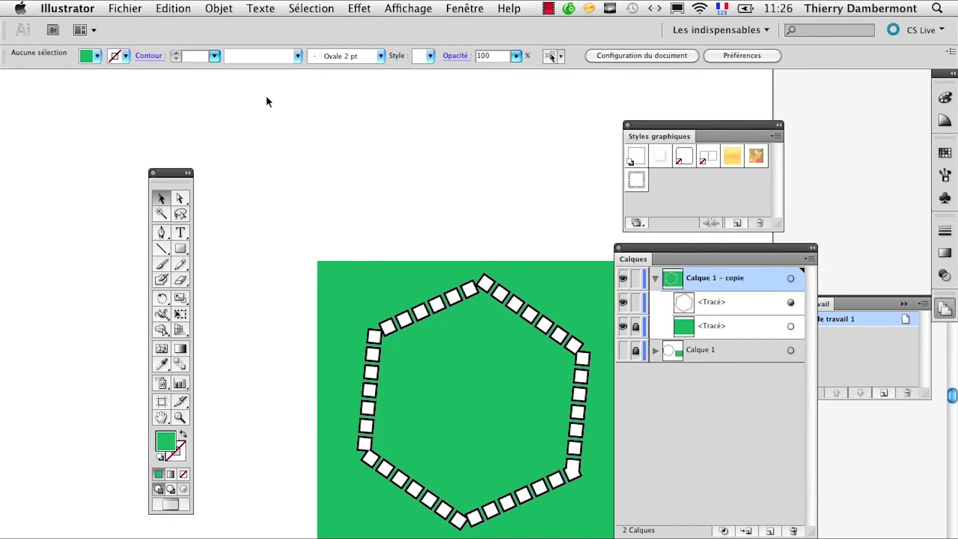
pyautogui.moveTo(168, 193); pyautogui.dragTo(79, 151)
pyautogui.moveTo(281, 257); pyautogui.dragTo(125, 158)
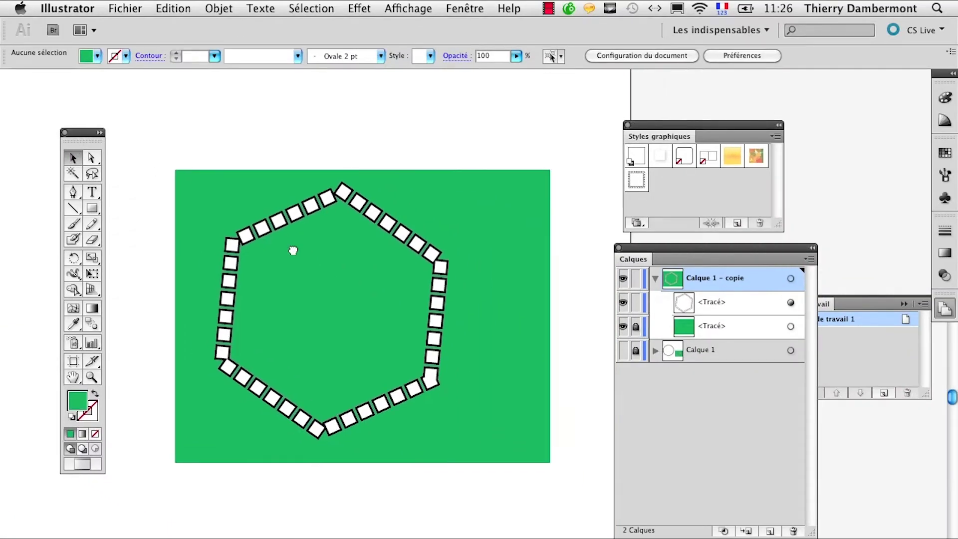
# Place the Layers panel beside the artwork and target the hexagon path.
pyautogui.moveTo(675, 245); pyautogui.dragTo(576, 259)
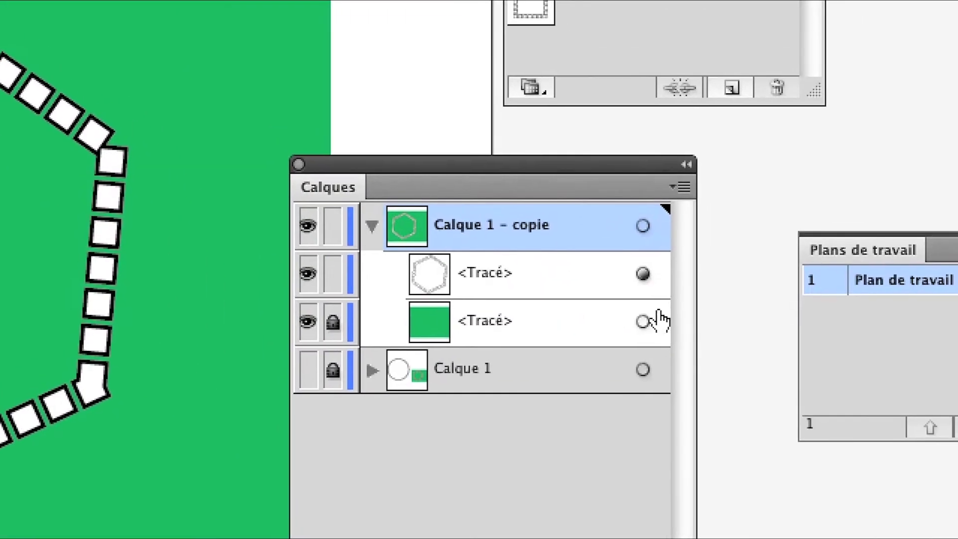
pyautogui.click(653, 291)
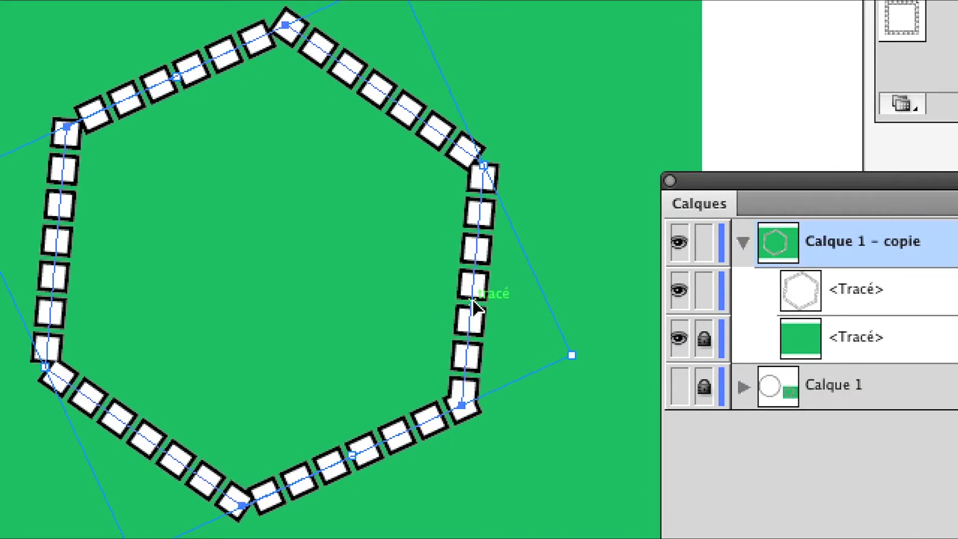
pyautogui.press('a')
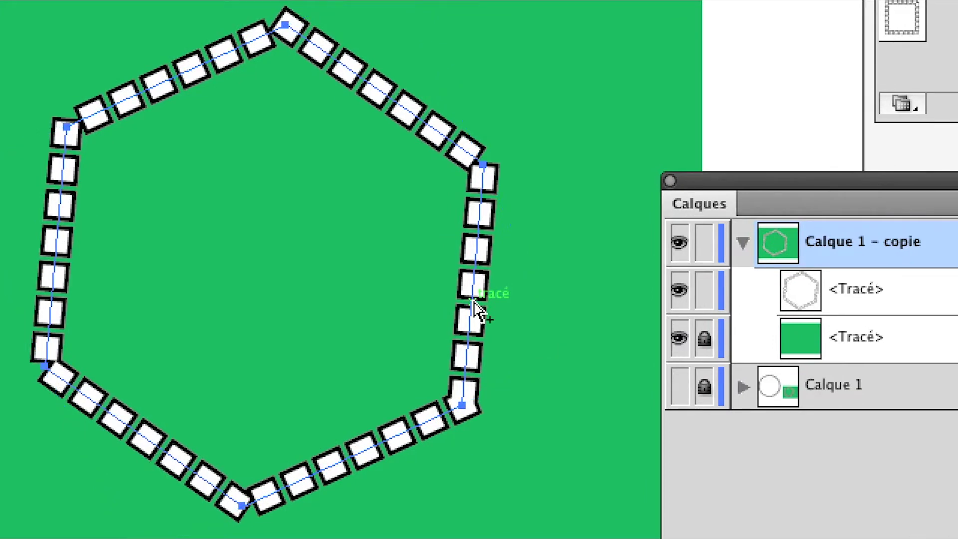
pyautogui.press('v')
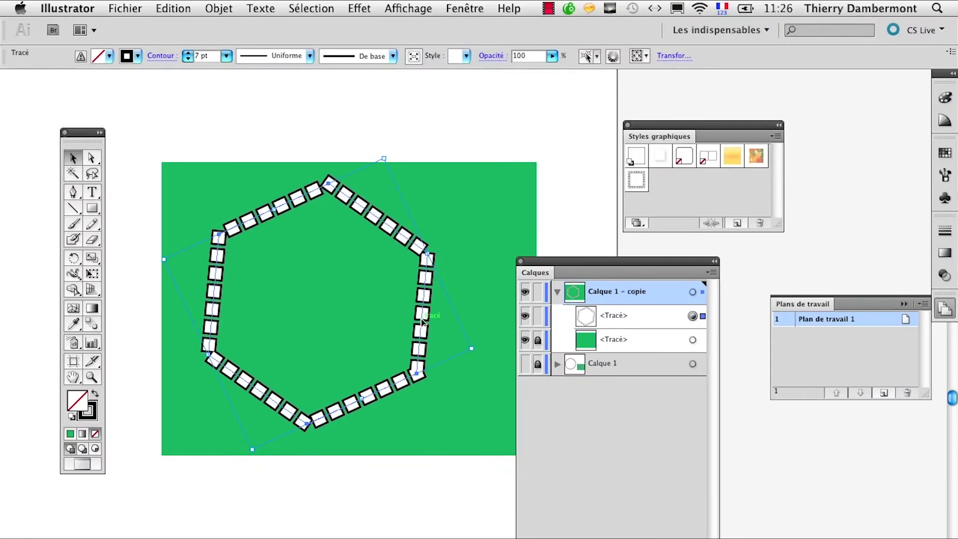
# Apply Objet > Décomposer l'aspect to the hexagon and expand the resulting group.
pyautogui.click(229, 9)
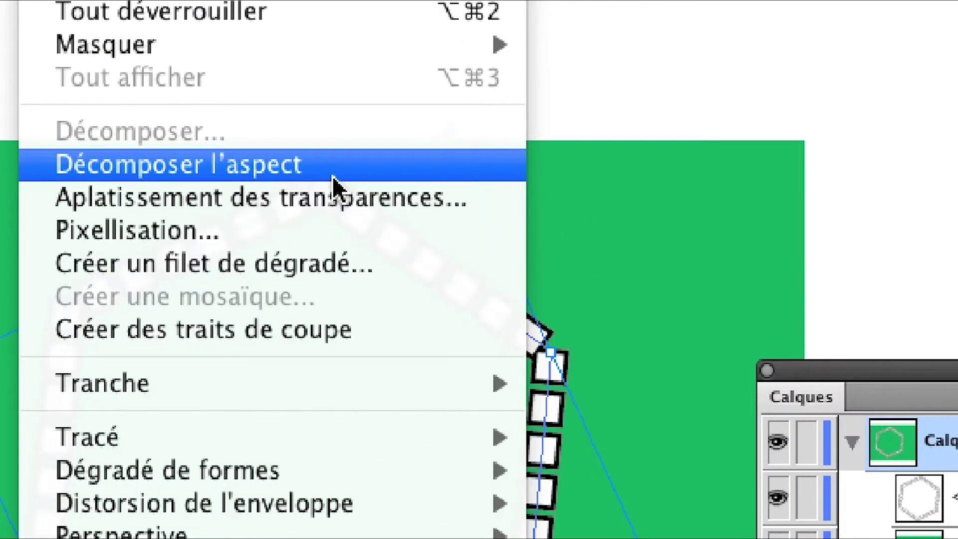
pyautogui.click(331, 176)
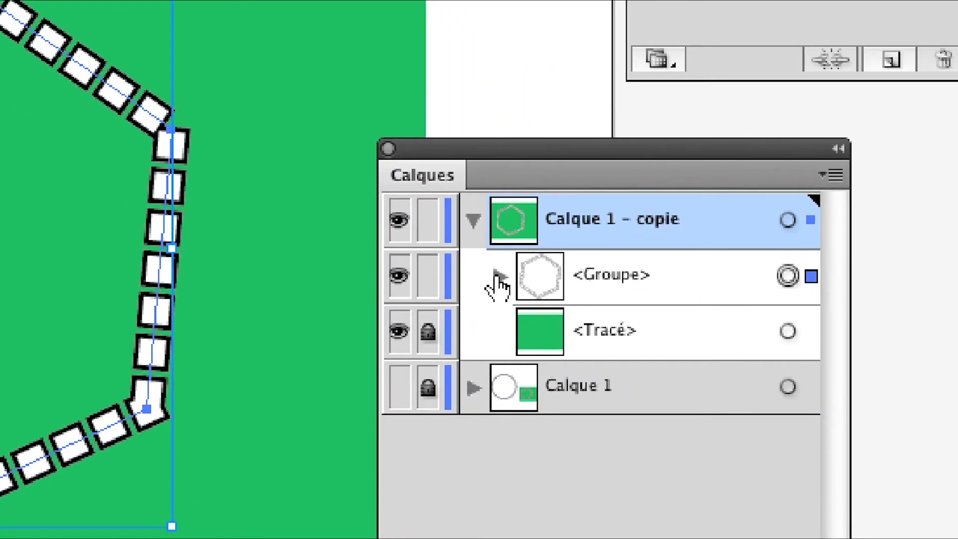
pyautogui.click(497, 275)
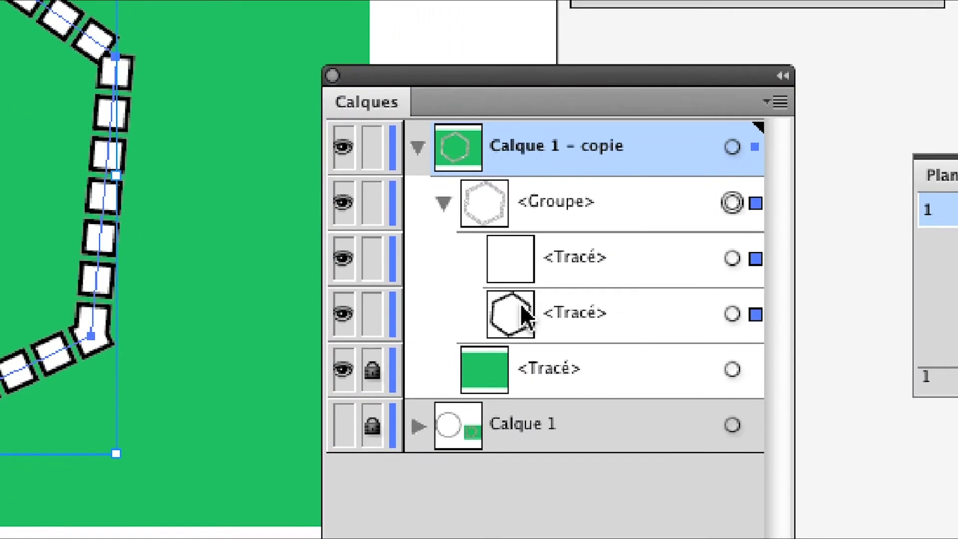
# Target each of the group's two paths, then collapse and target the whole group.
pyautogui.click(523, 315)
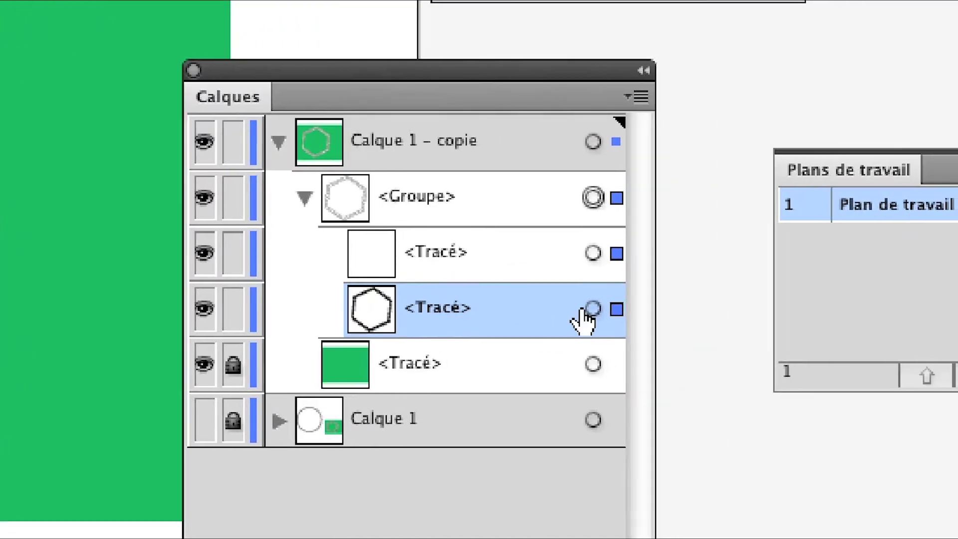
pyautogui.click(701, 307)
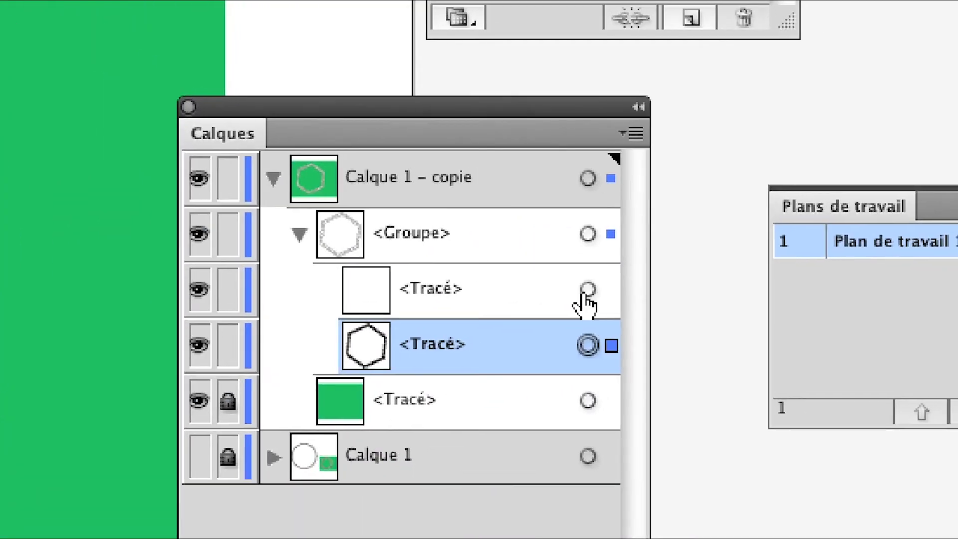
pyautogui.click(587, 290)
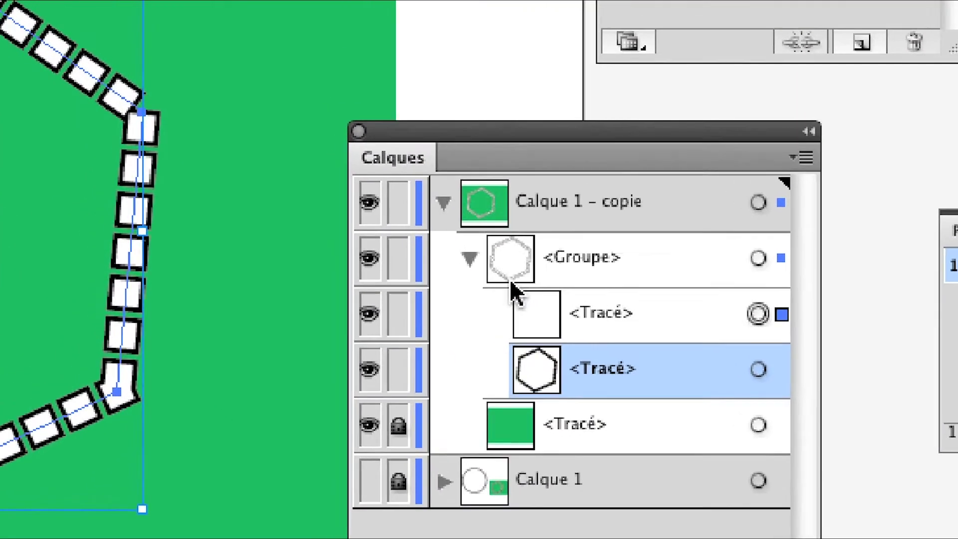
pyautogui.click(469, 258)
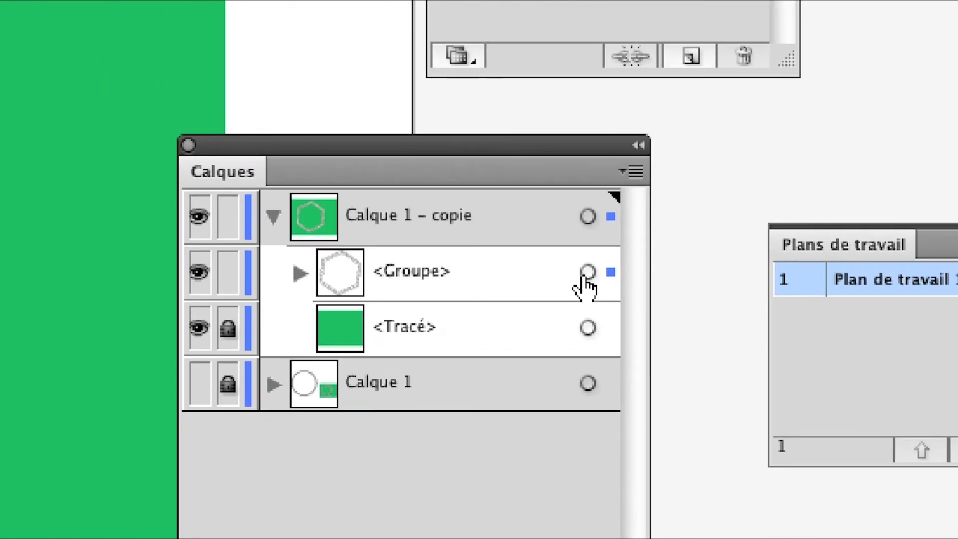
pyautogui.click(588, 272)
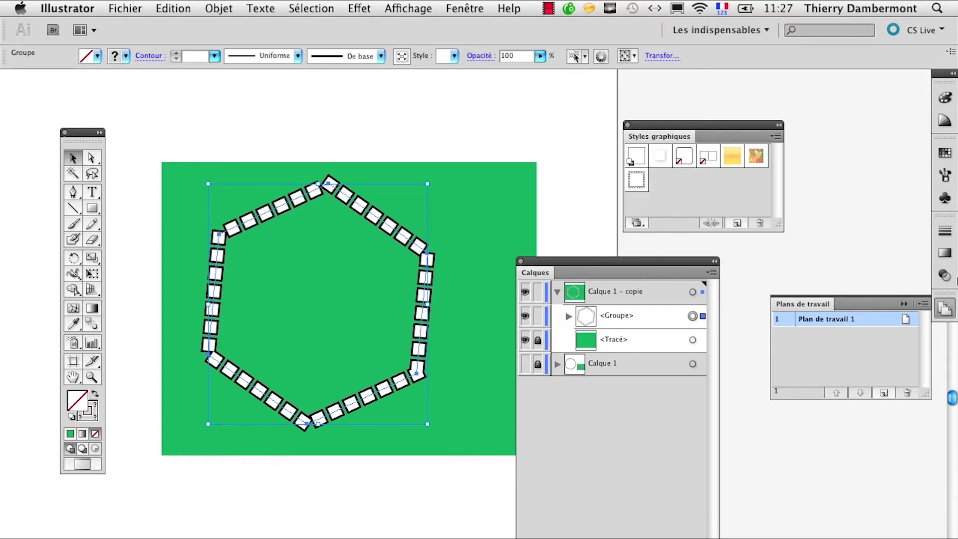
# Show the Appearance panel near the artwork and target a hexagon path to view its dotted stroke.
pyautogui.click(464, 8)
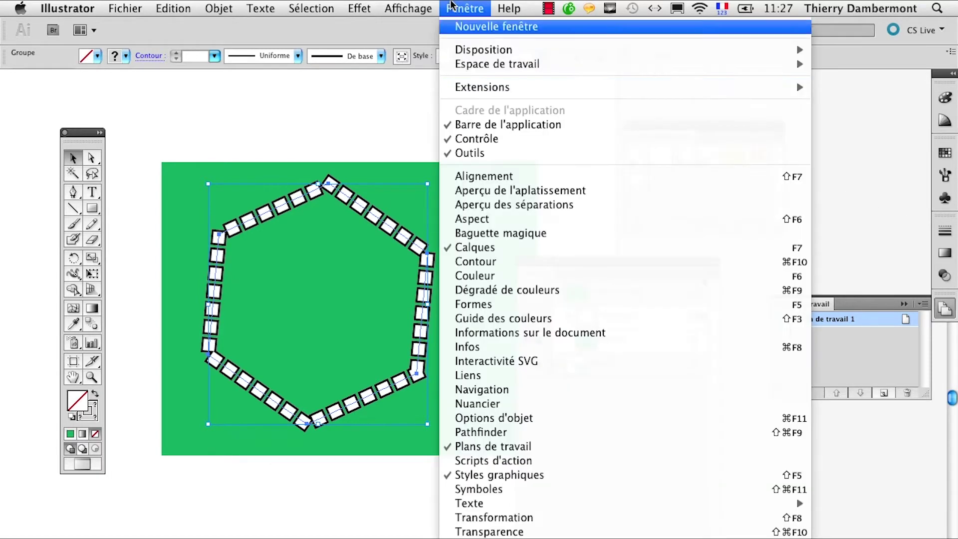
pyautogui.click(516, 219)
pyautogui.moveTo(705, 342); pyautogui.dragTo(309, 305)
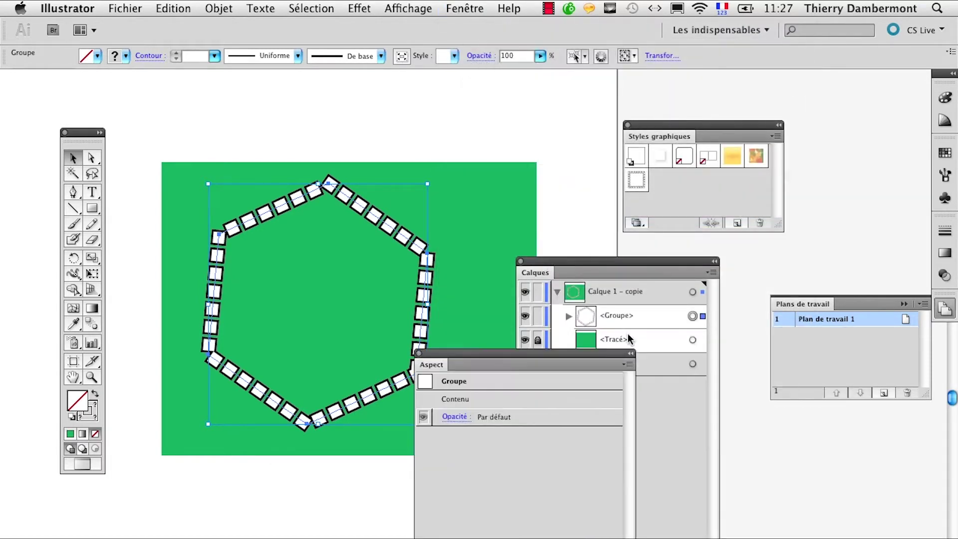
pyautogui.click(568, 316)
pyautogui.click(693, 364)
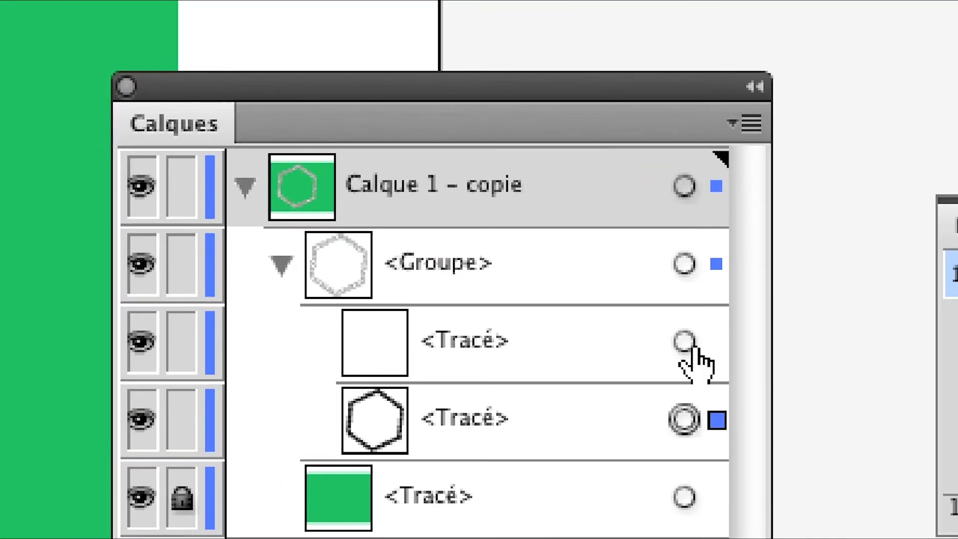
# Compare the other path's stroke (black 7 pt vs white 5 pt dotted), then reselect a path.
pyautogui.click(686, 344)
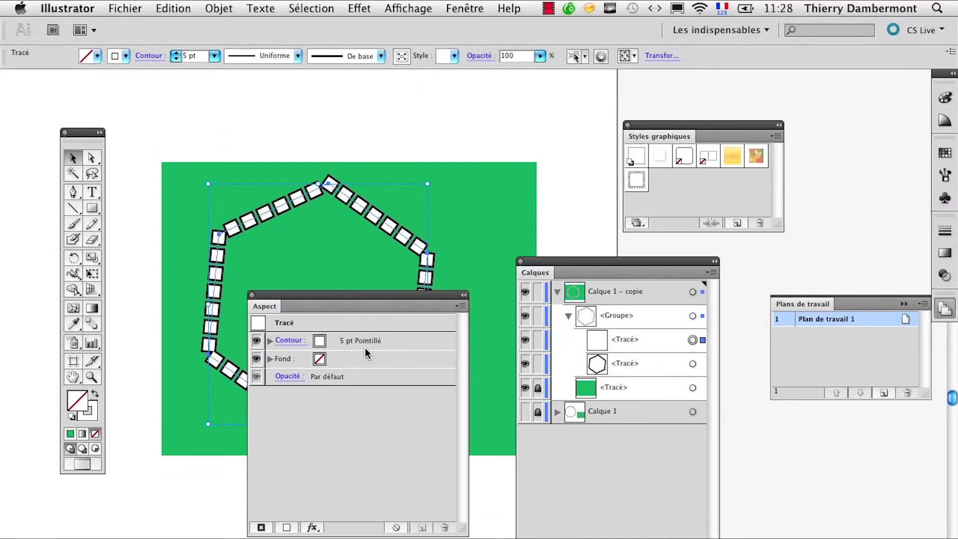
pyautogui.moveTo(376, 298); pyautogui.dragTo(419, 492)
pyautogui.click(568, 317)
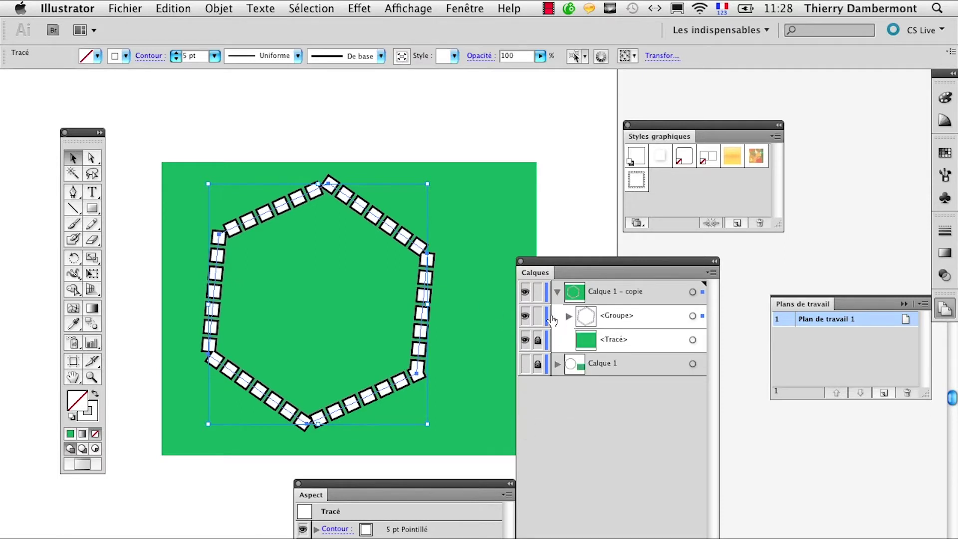
pyautogui.click(568, 316)
pyautogui.click(645, 365)
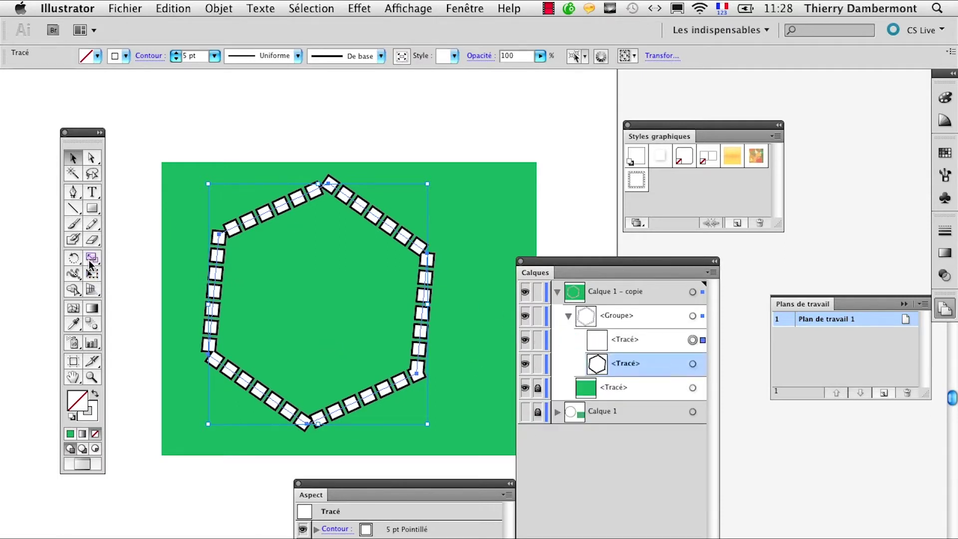
# Draw a star with no stroke and a yellow fill.
pyautogui.moveTo(91, 208)
pyautogui.mouseDown()
pyautogui.moveTo(161, 256)
pyautogui.moveTo(152, 274)
pyautogui.moveTo(227, 308)
pyautogui.mouseUp()
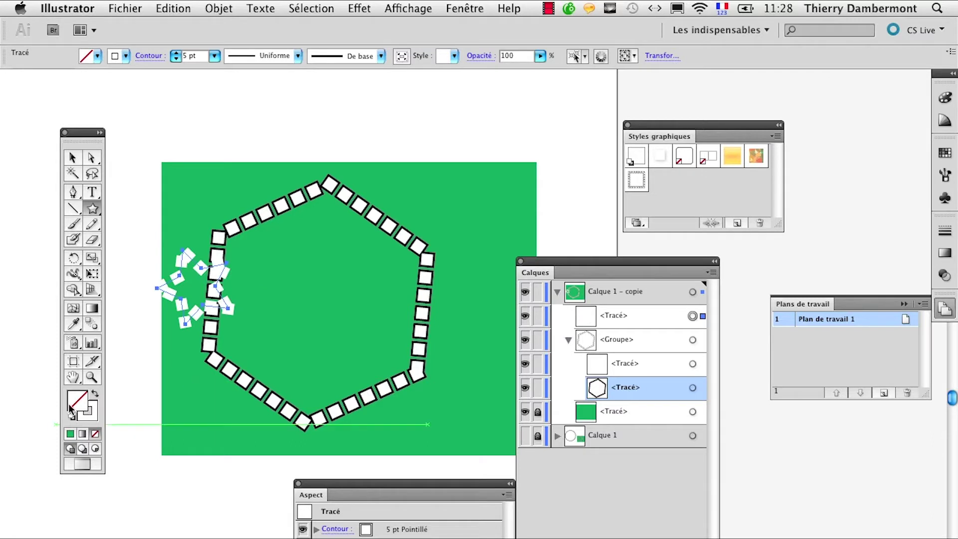
pyautogui.click(95, 433)
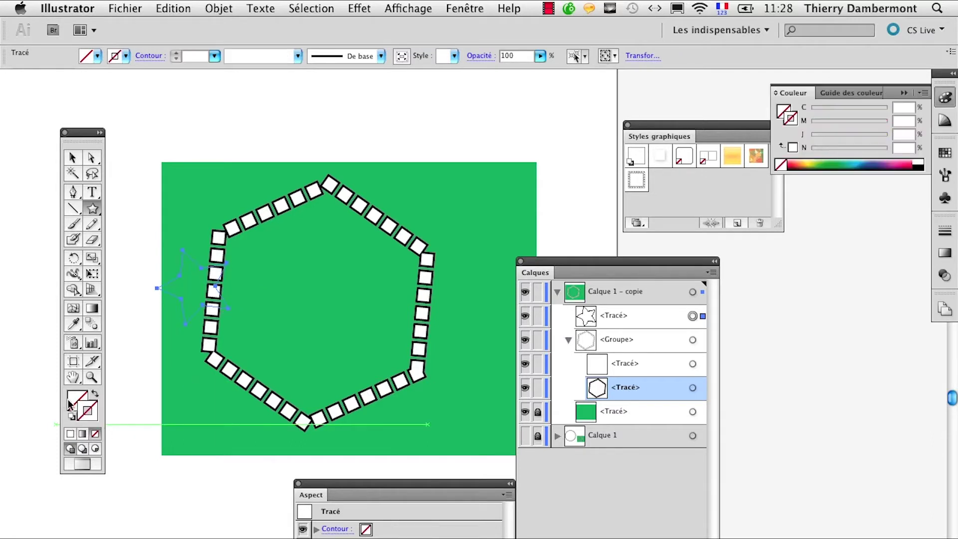
pyautogui.click(945, 153)
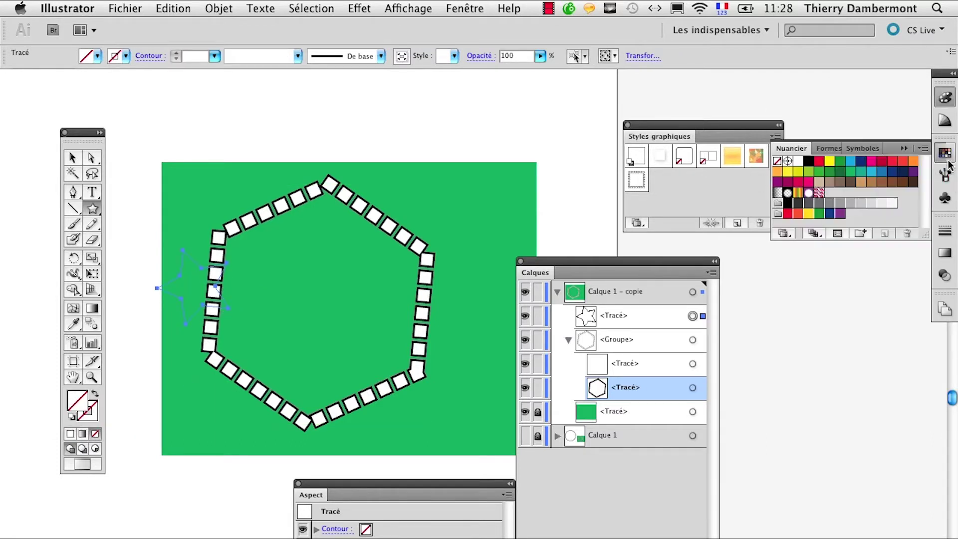
pyautogui.click(829, 162)
# Move the star's layer row into the hexagon group between its two paths.
pyautogui.click(72, 157)
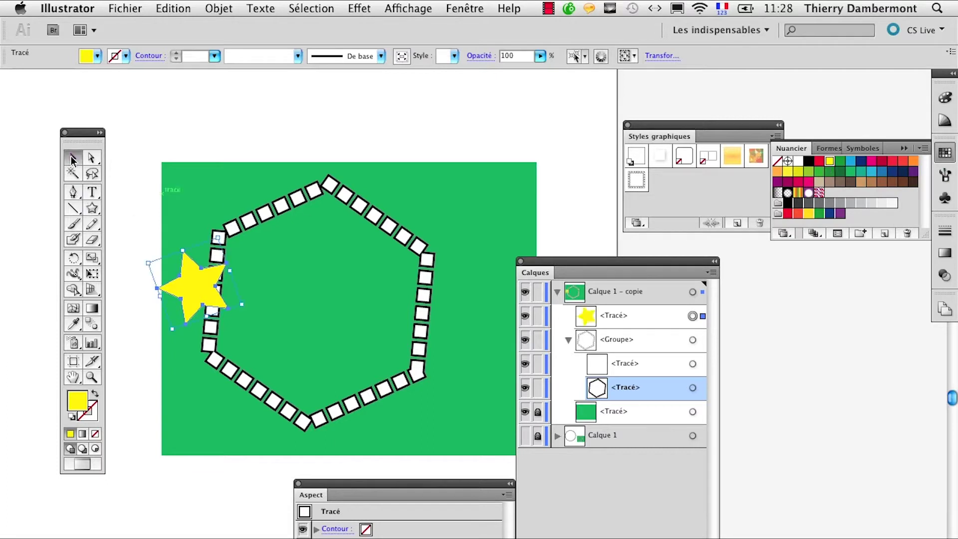
pyautogui.moveTo(630, 322); pyautogui.dragTo(634, 371)
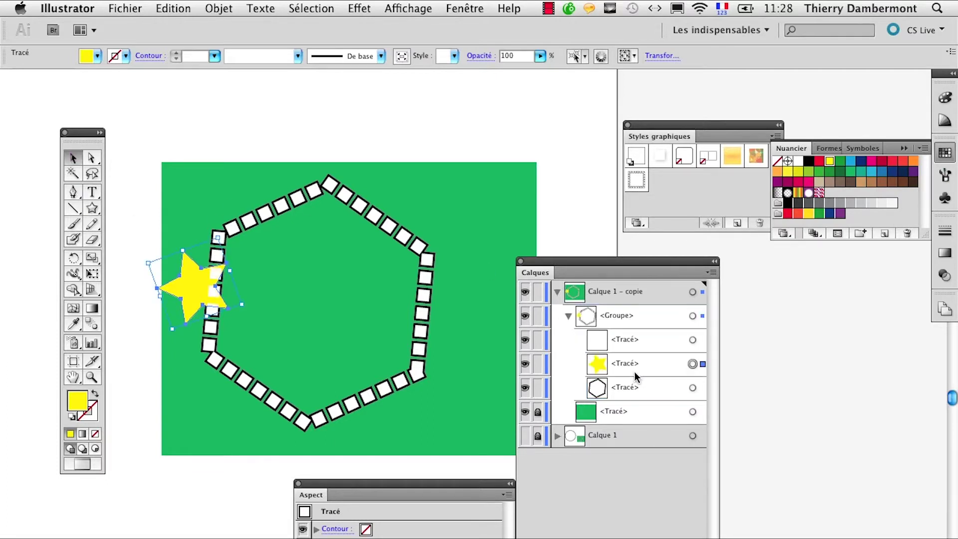
pyautogui.moveTo(192, 288); pyautogui.dragTo(238, 258)
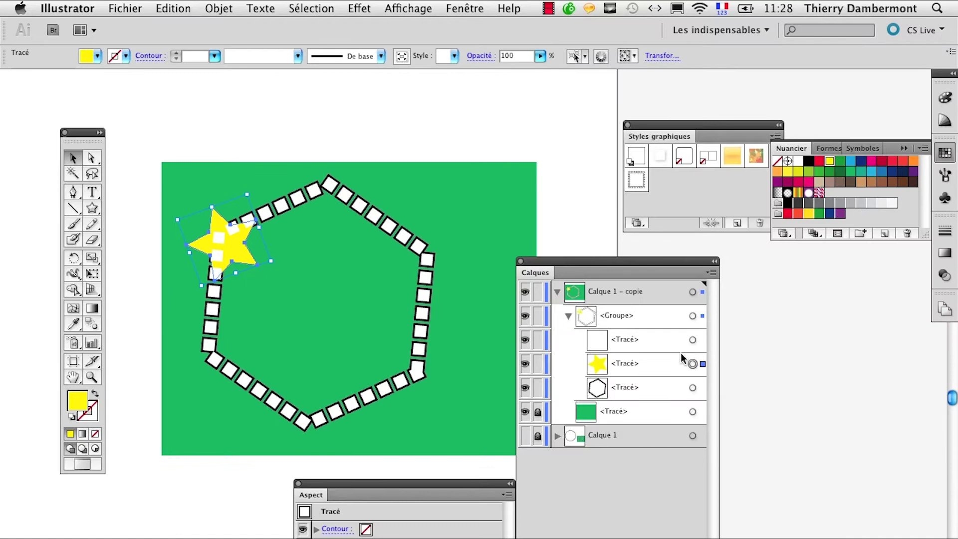
# Delete the star and select the whole hexagon group.
pyautogui.click(682, 364)
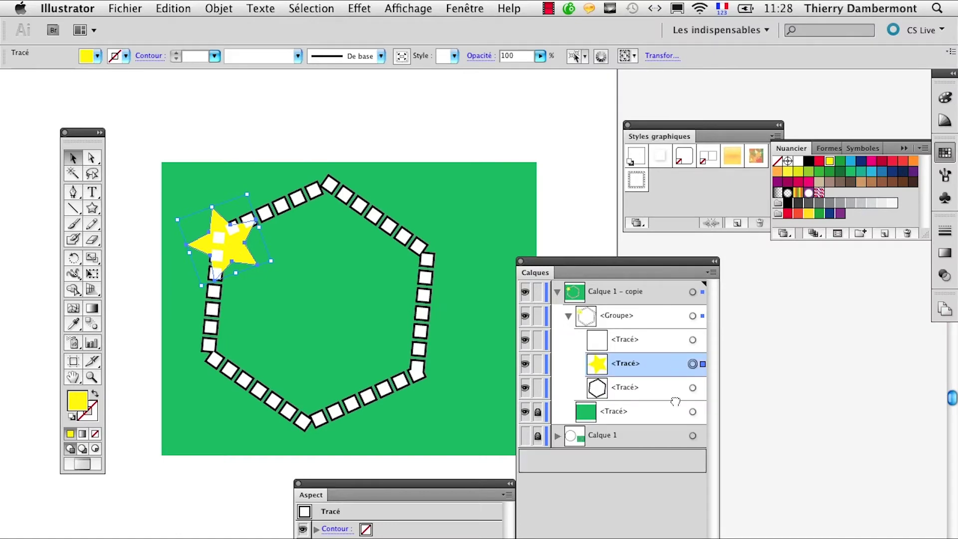
pyautogui.press('Delete')
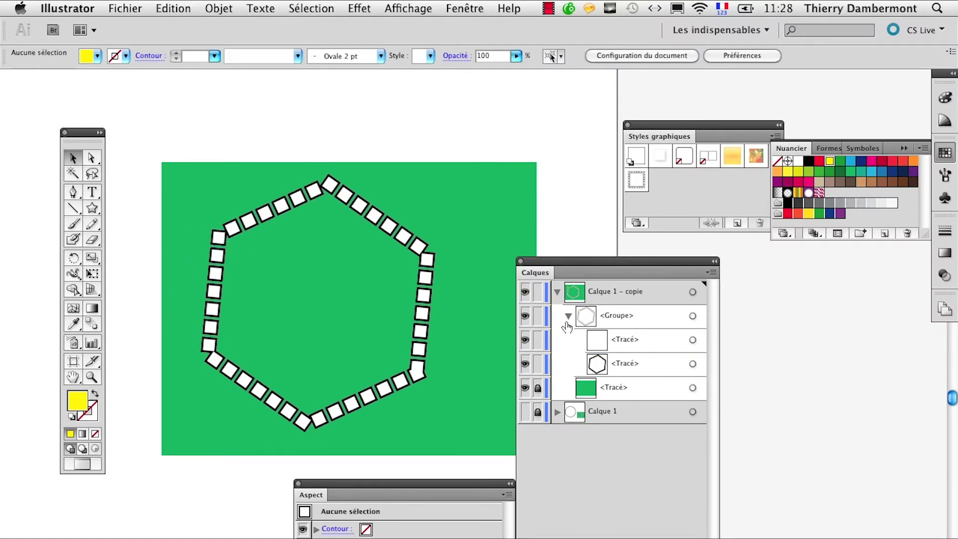
pyautogui.click(568, 319)
pyautogui.click(692, 317)
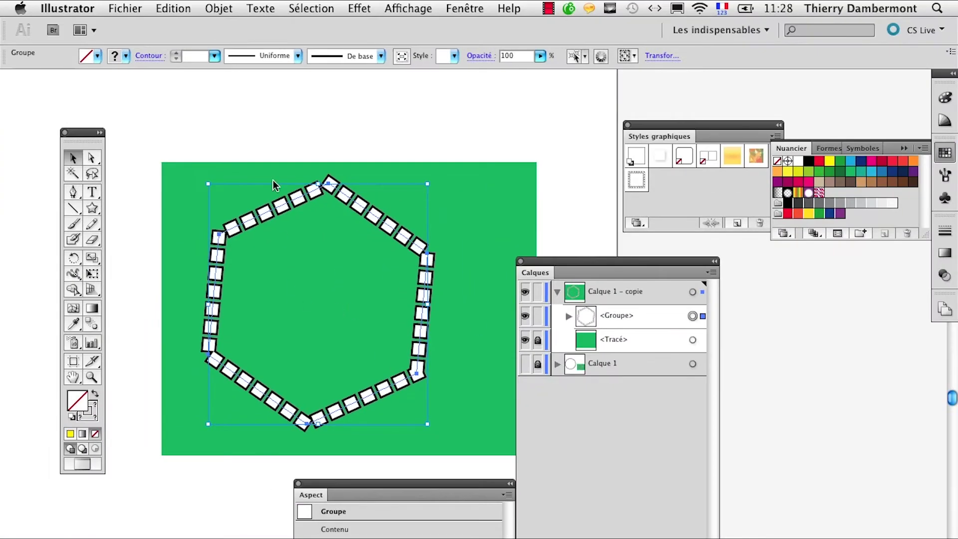
# Expand the hexagon group's fill and stroke into editable shapes with Objet > Décomposer.
pyautogui.click(227, 8)
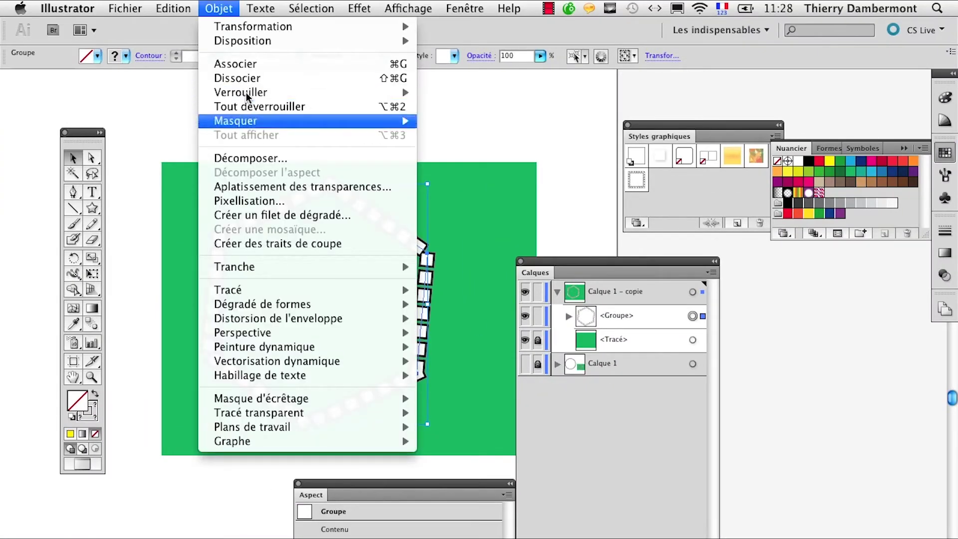
pyautogui.click(262, 157)
pyautogui.click(579, 230)
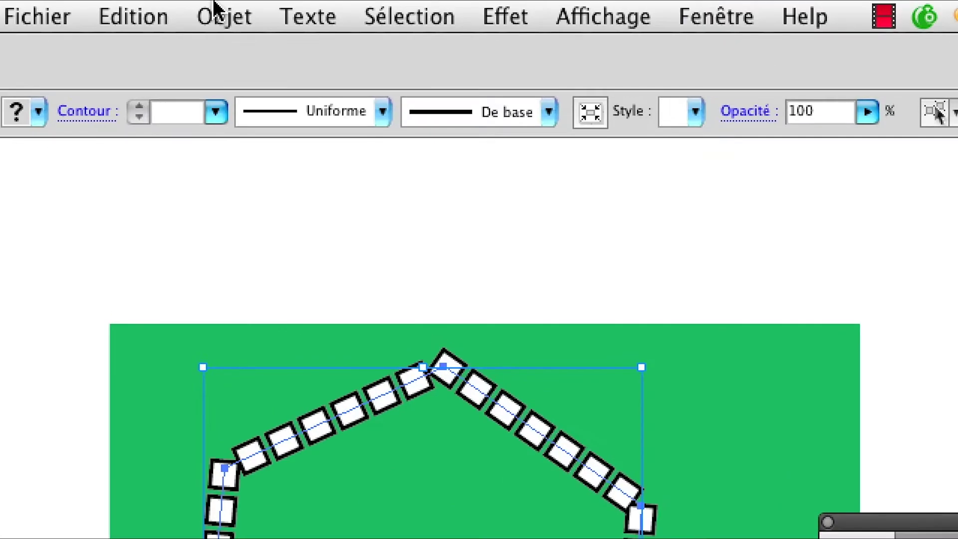
pyautogui.click(217, 8)
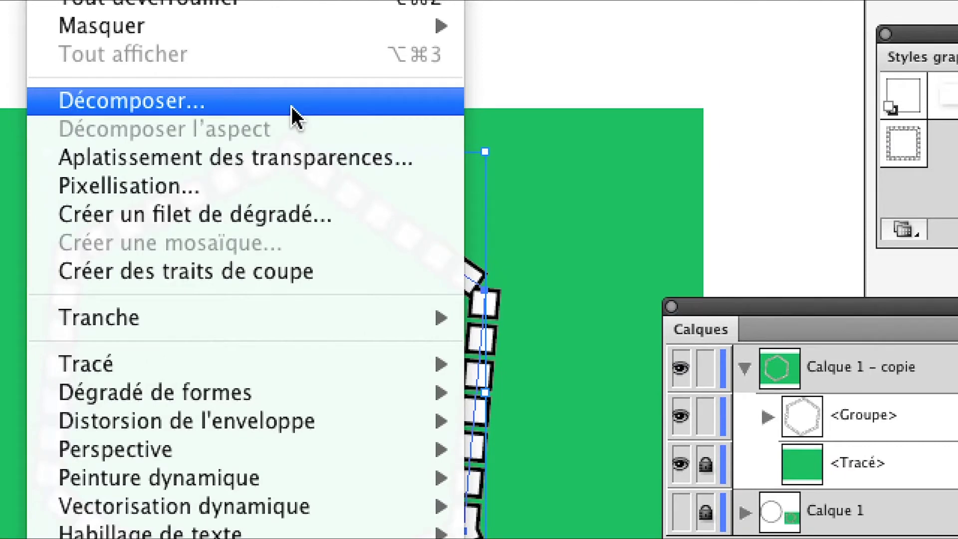
pyautogui.click(292, 107)
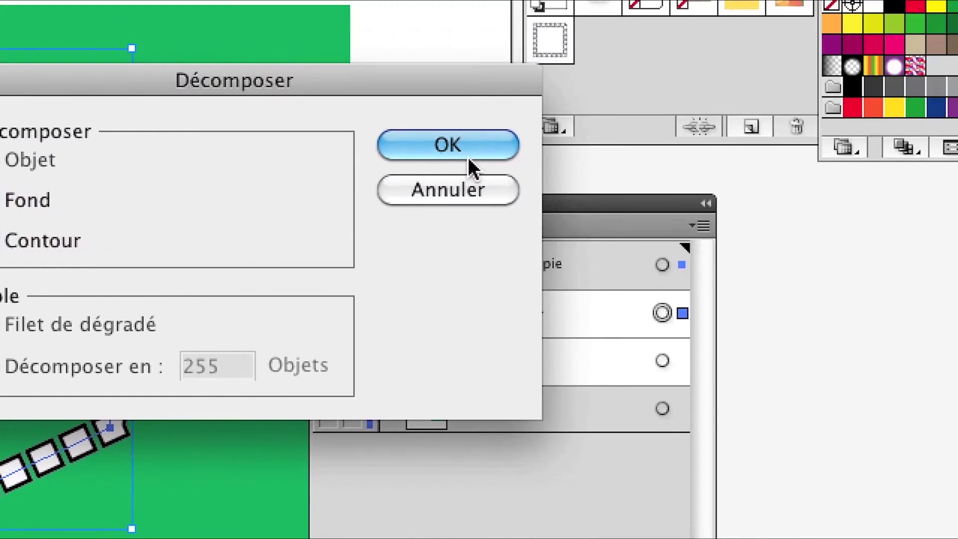
pyautogui.click(468, 157)
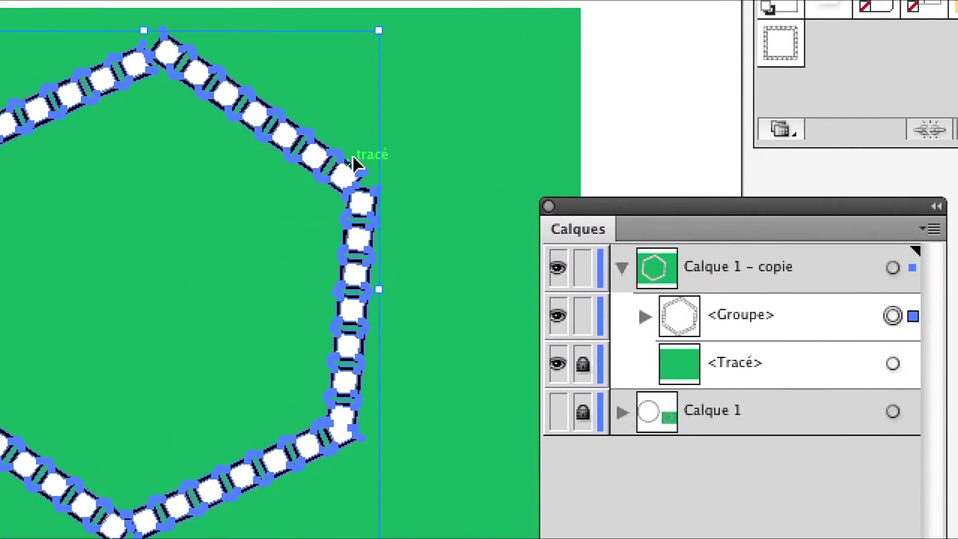
# Expand the group in Calques to reveal its two nested sub-groups.
pyautogui.scroll(3, 352, 162)
pyautogui.scroll(1, 353, 164)
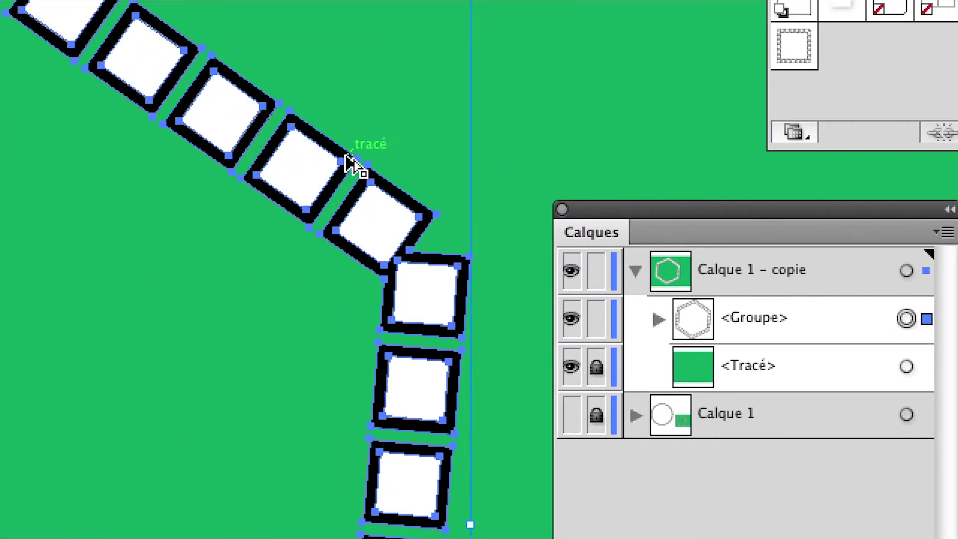
pyautogui.scroll(1, 352, 165)
pyautogui.scroll(1, 354, 167)
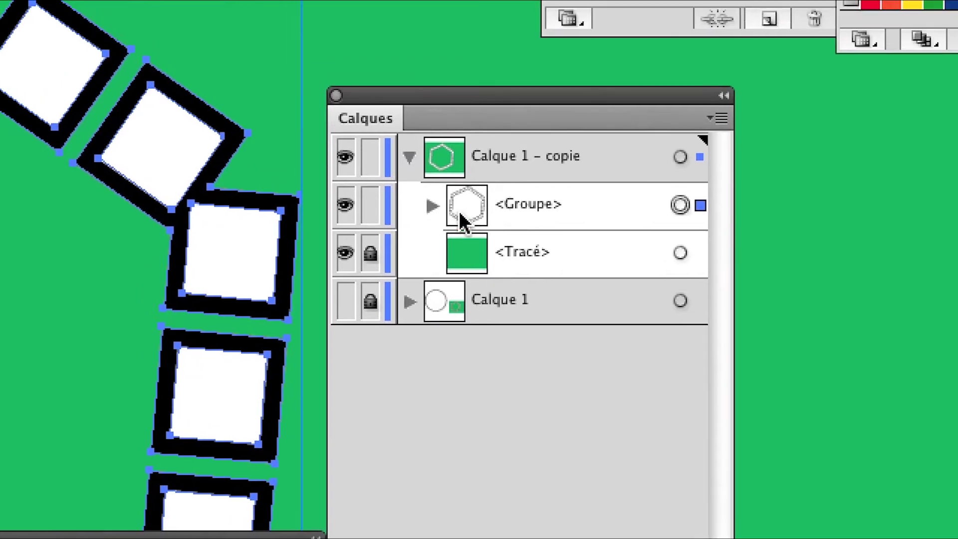
pyautogui.click(448, 211)
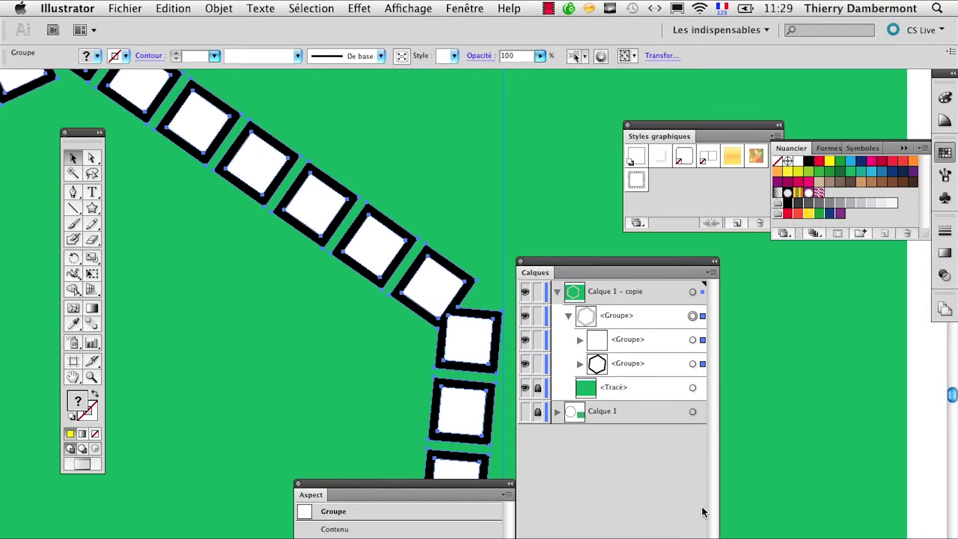
# Widen Calques and toggle the nested groups' visibility to compare white and black squares.
pyautogui.moveTo(719, 449); pyautogui.dragTo(839, 449)
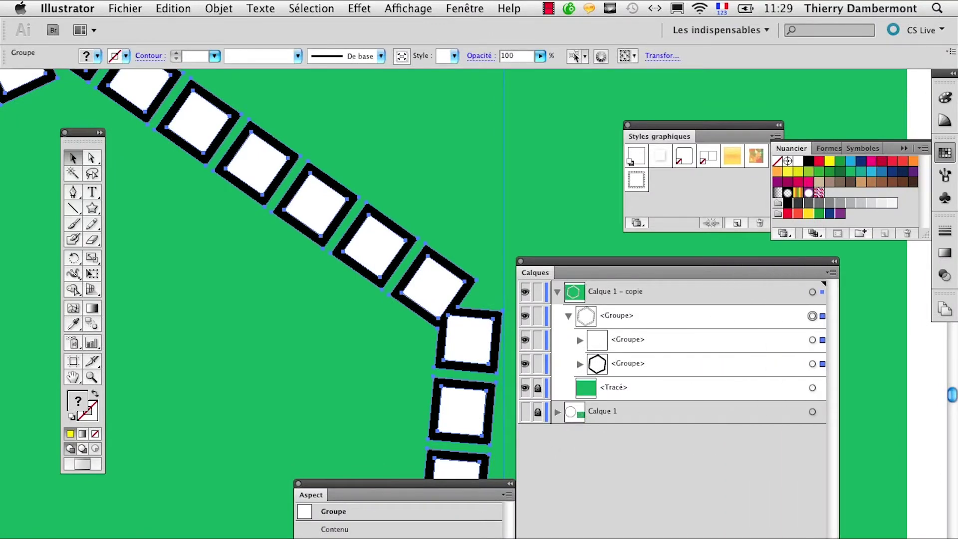
pyautogui.click(813, 340)
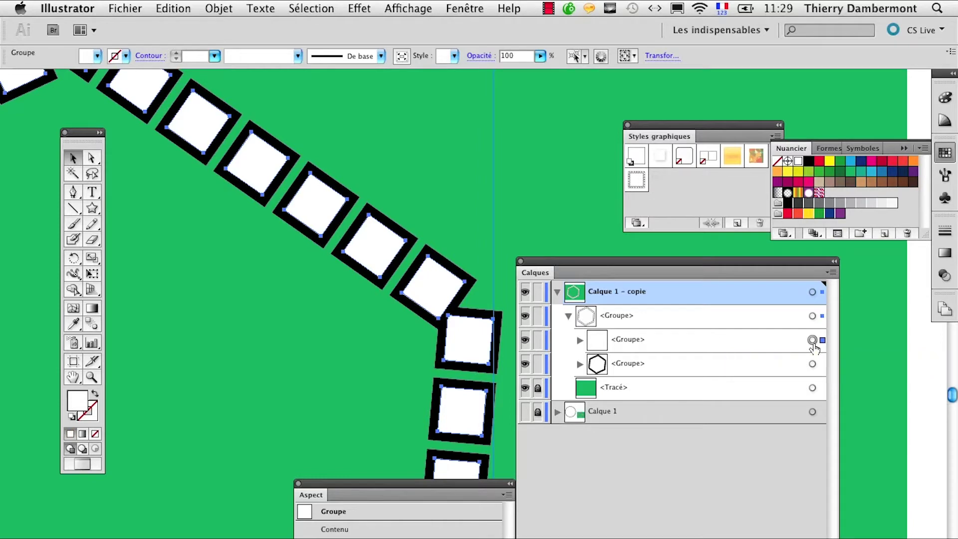
pyautogui.click(525, 365)
pyautogui.click(526, 367)
pyautogui.click(525, 341)
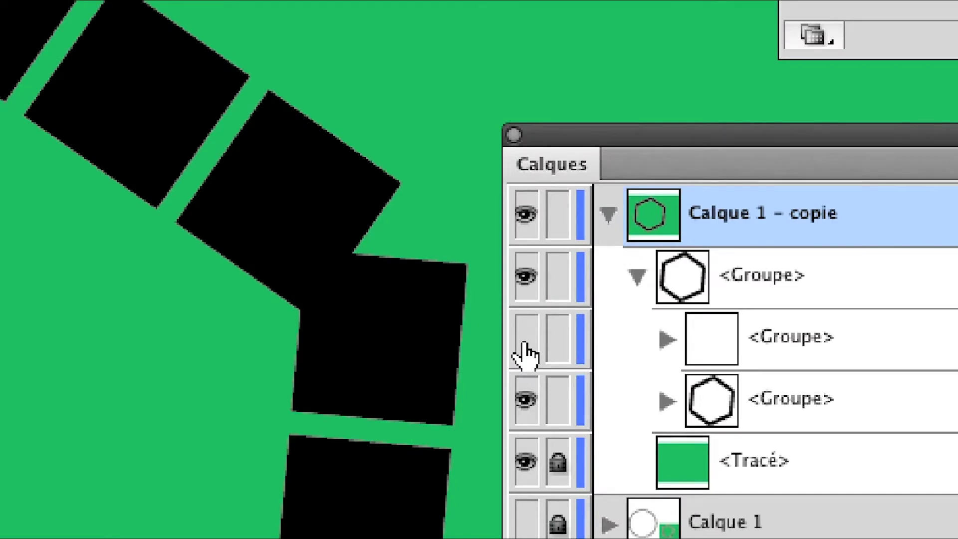
pyautogui.click(525, 344)
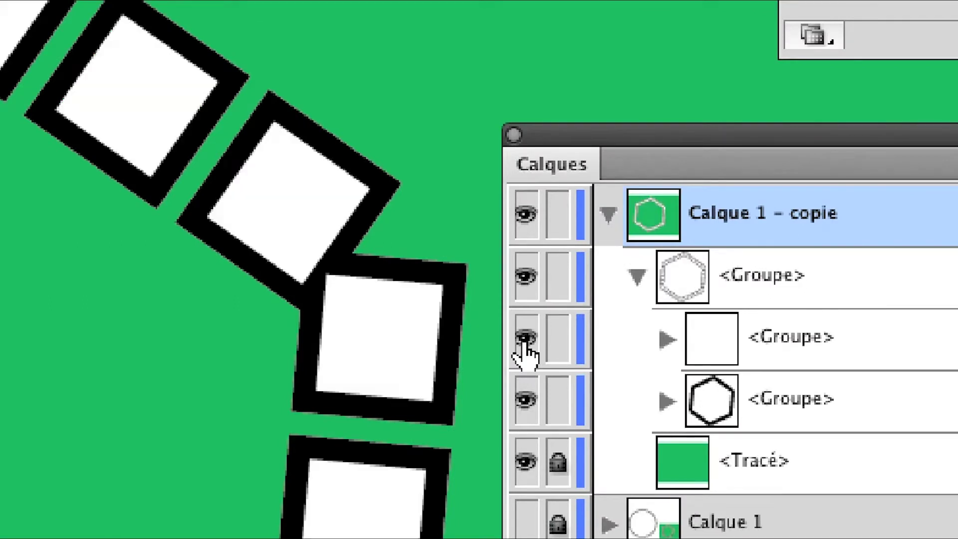
# Hide the white squares and swap the black squares' fill and stroke into hollow outlines.
pyautogui.click(525, 344)
pyautogui.click(525, 344)
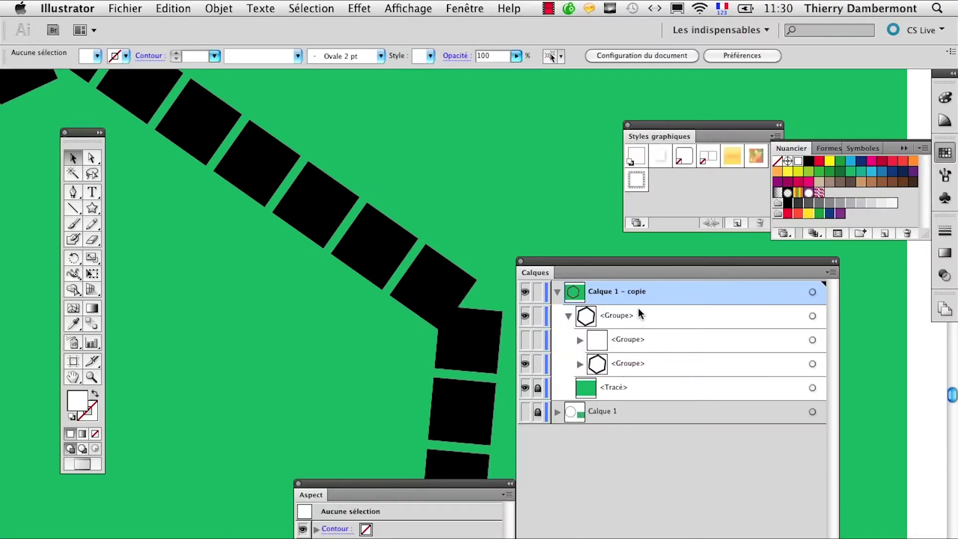
pyautogui.click(813, 364)
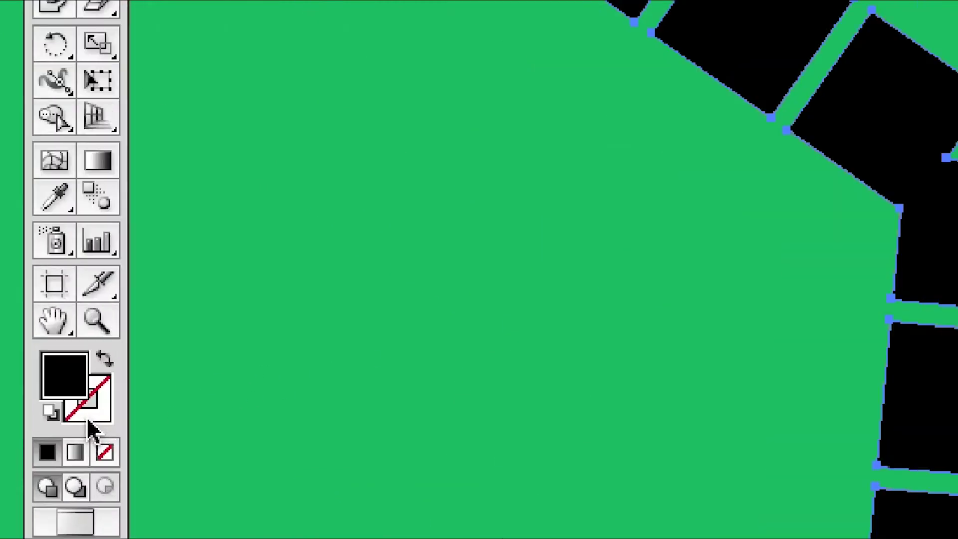
pyautogui.click(103, 360)
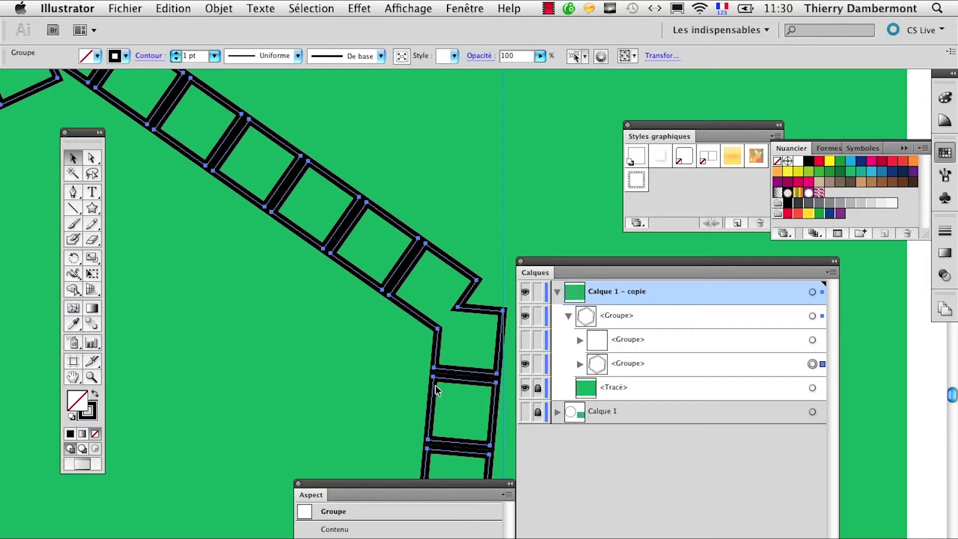
# Float the Contour panel and align the black square strokes to the inside.
pyautogui.click(471, 5)
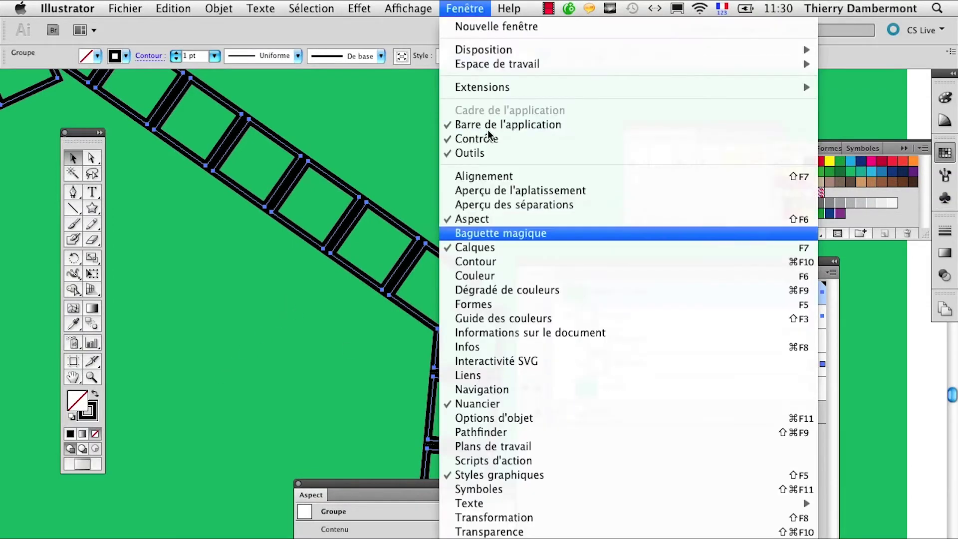
pyautogui.click(494, 262)
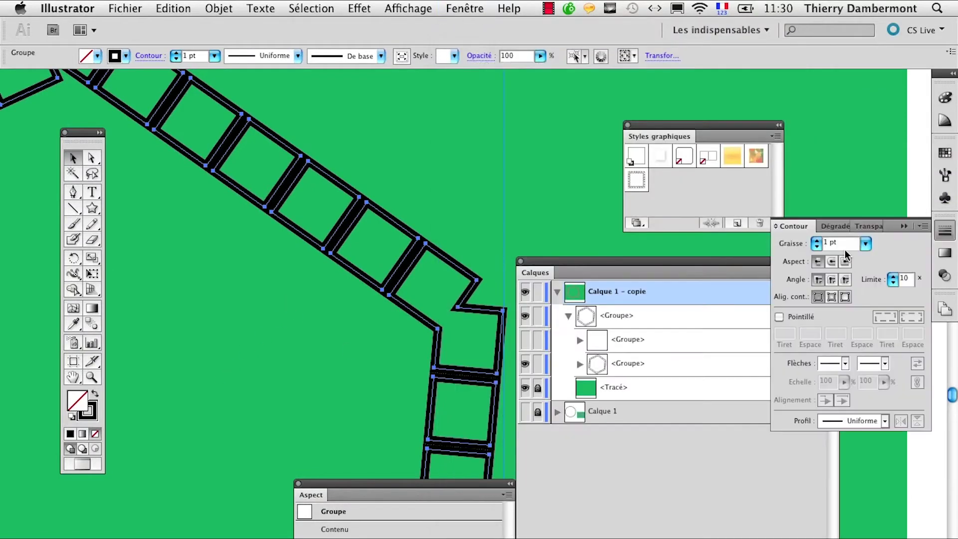
pyautogui.moveTo(793, 226); pyautogui.dragTo(184, 305)
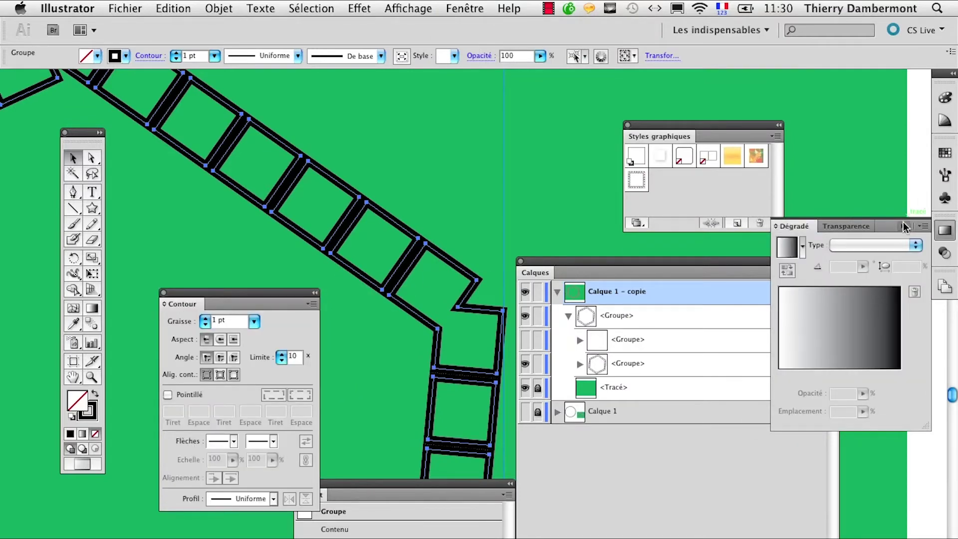
pyautogui.click(904, 226)
pyautogui.moveTo(194, 292); pyautogui.dragTo(151, 260)
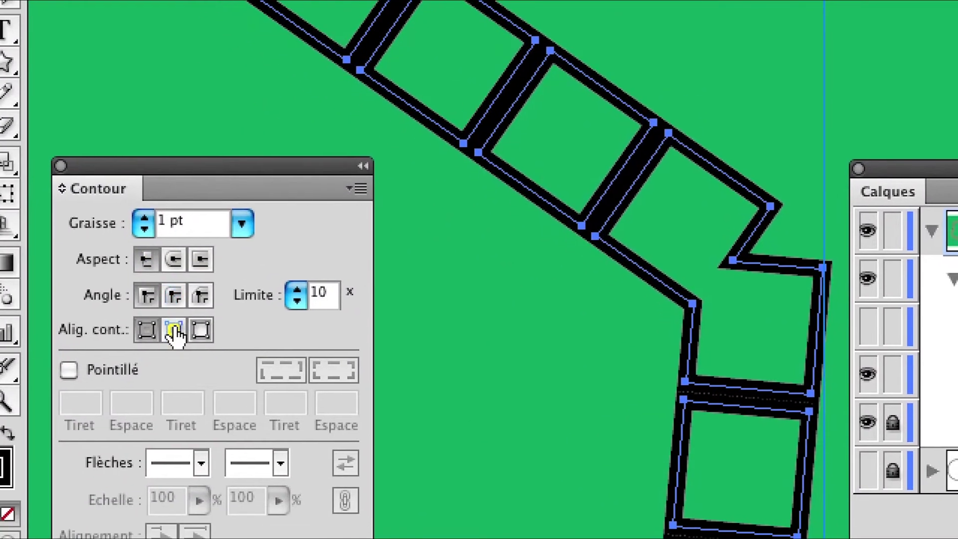
pyautogui.click(175, 332)
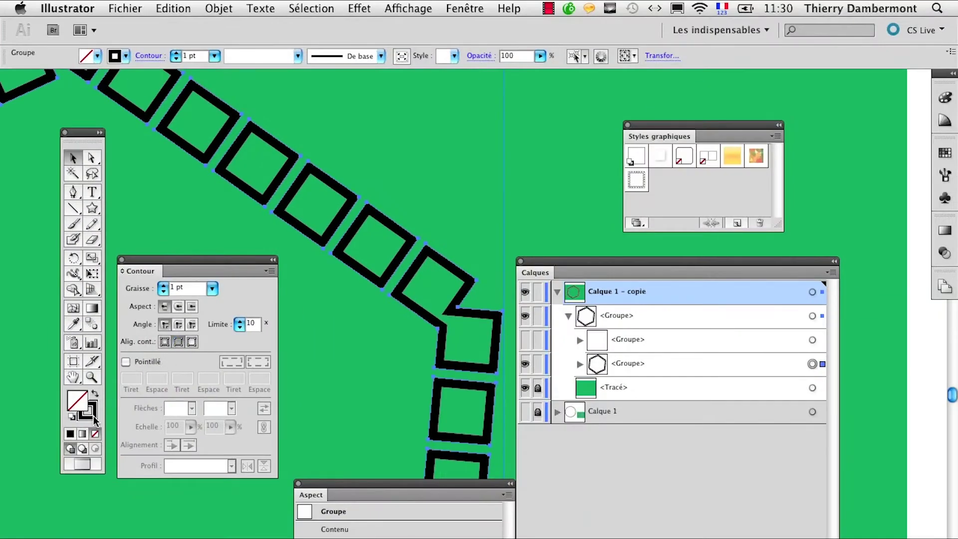
# Colour the square outlines orange, then select the empty inner Groupe in Calques.
pyautogui.click(94, 415)
pyautogui.click(945, 153)
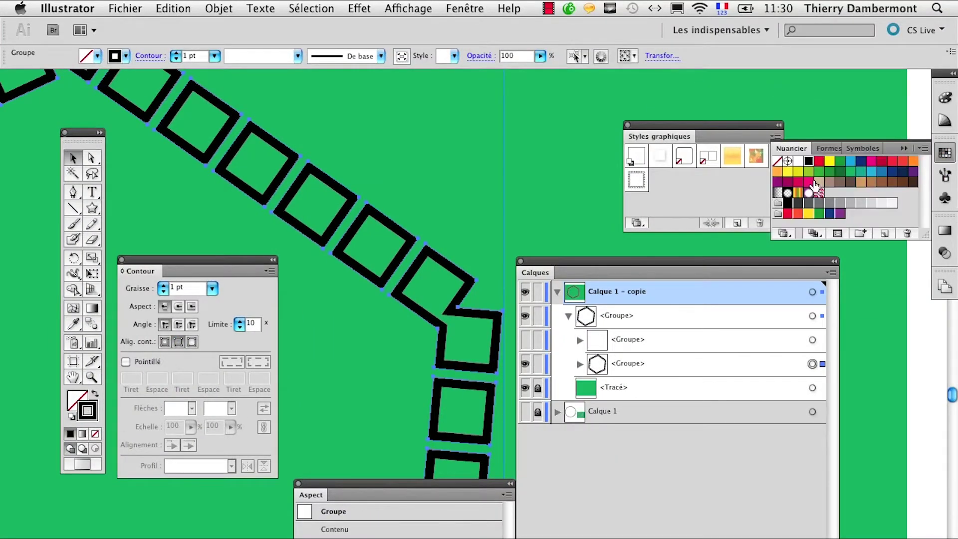
pyautogui.click(798, 171)
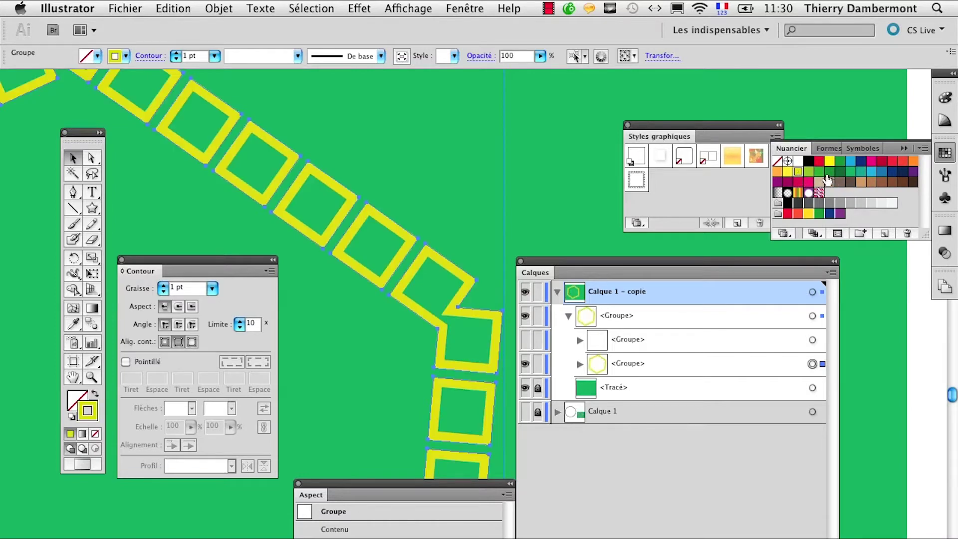
pyautogui.click(819, 172)
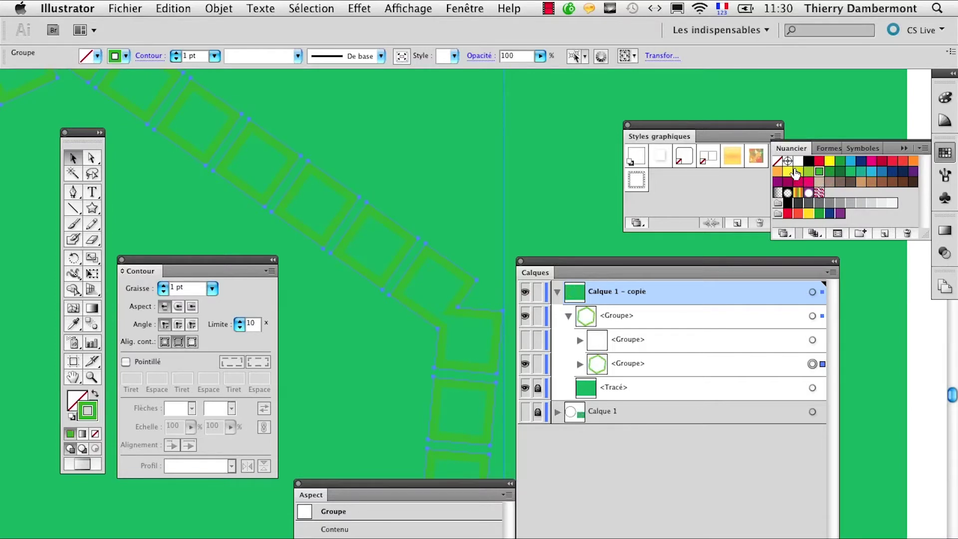
pyautogui.click(796, 172)
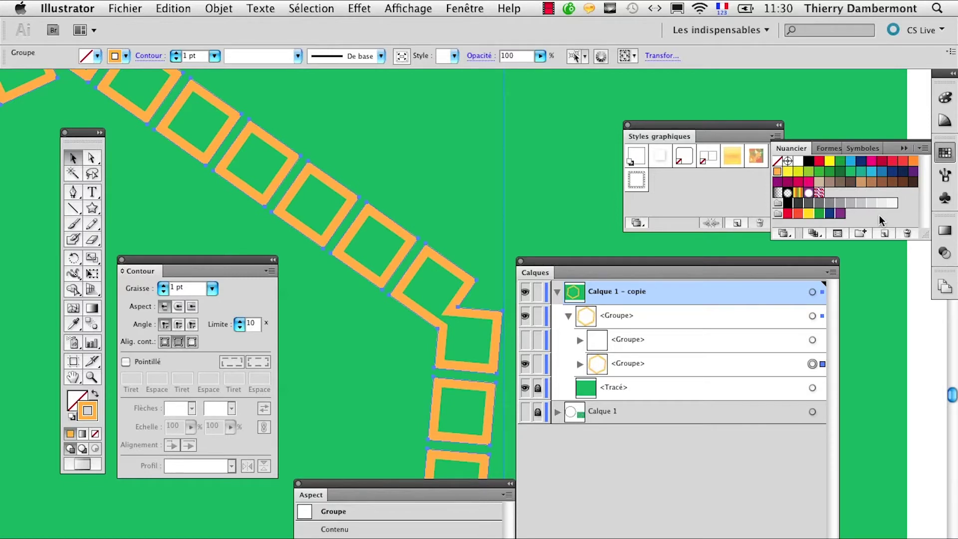
pyautogui.click(722, 341)
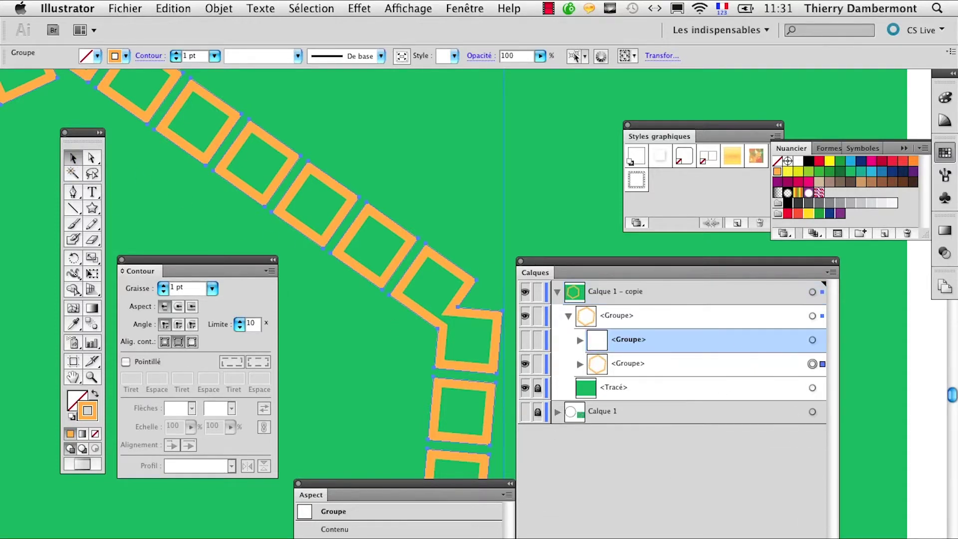
# Delete the empty inner group and reframe the view on the whole hexagon.
pyautogui.press('Delete')
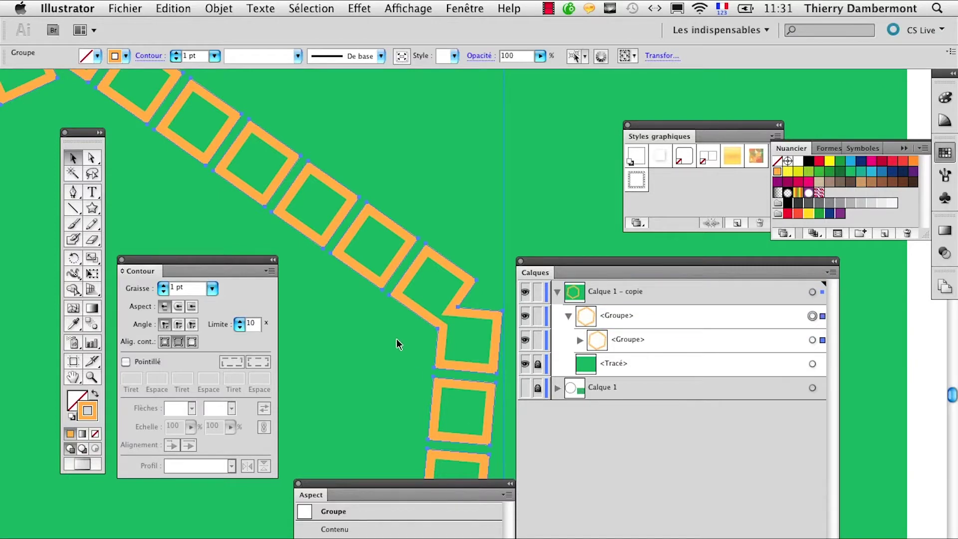
pyautogui.keyDown('alt'); pyautogui.click(395, 341); pyautogui.keyUp('alt')
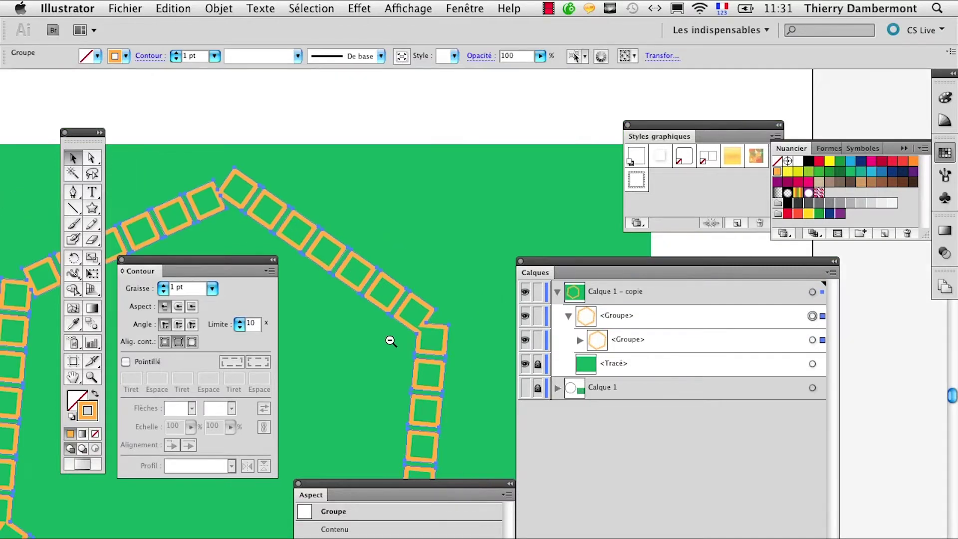
pyautogui.press('v')
pyautogui.click(73, 376)
pyautogui.moveTo(387, 123); pyautogui.dragTo(492, 111)
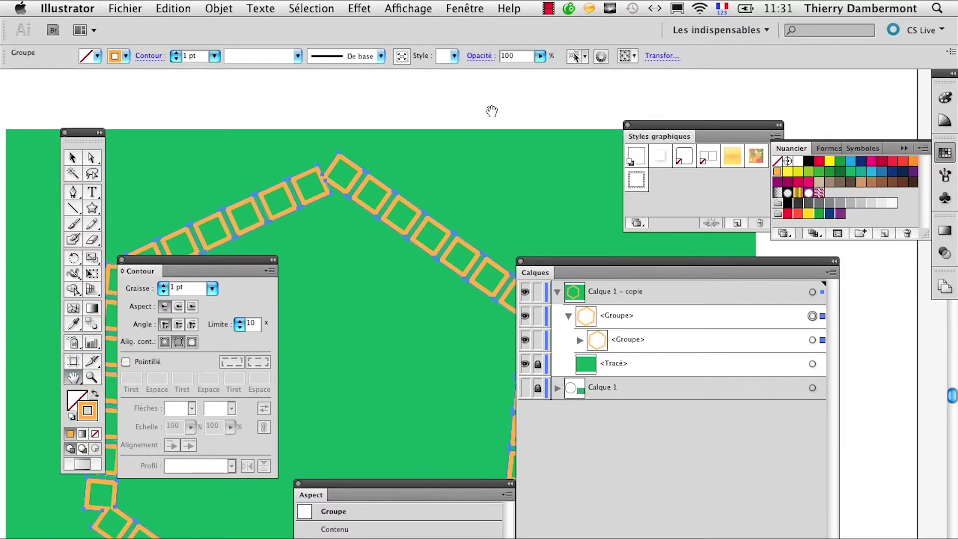
pyautogui.press('super+minus')
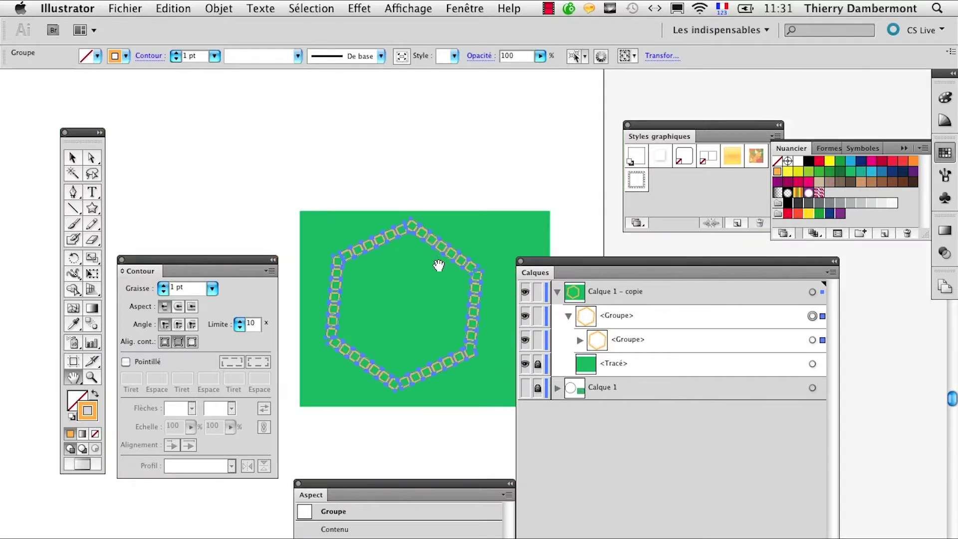
pyautogui.press('super+plus')
# Move the Contour panel to the bottom right and show its full options.
pyautogui.moveTo(144, 260)
pyautogui.mouseDown()
pyautogui.moveTo(729, 509)
pyautogui.moveTo(803, 434)
pyautogui.mouseUp()
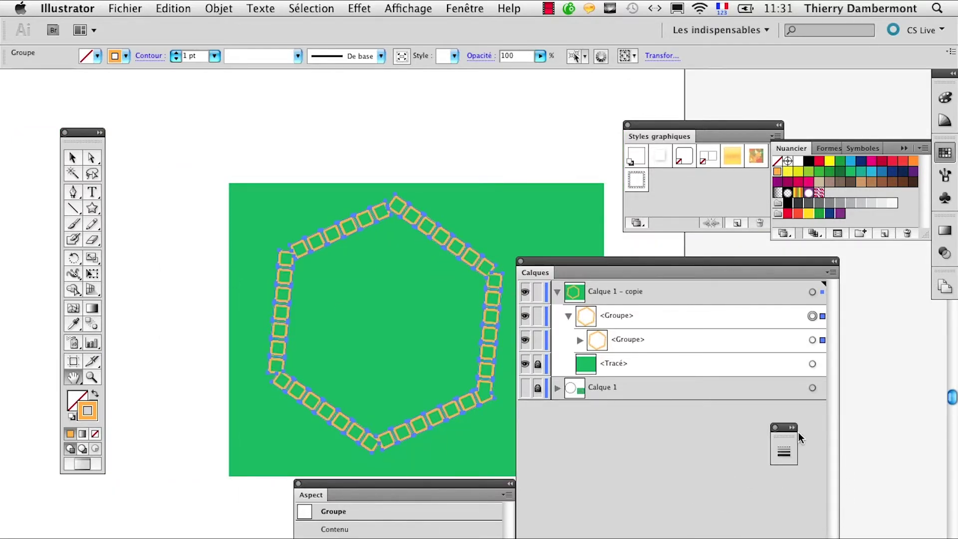
pyautogui.click(793, 427)
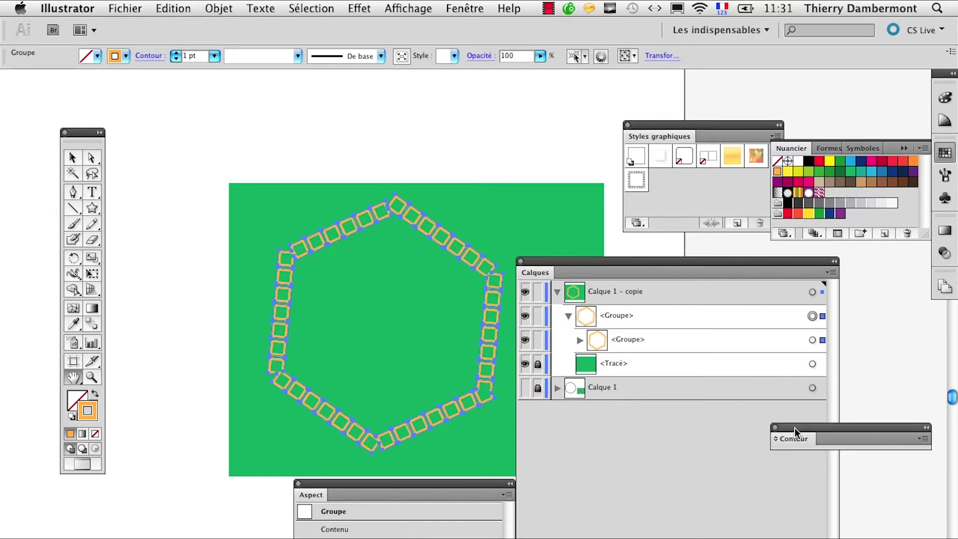
pyautogui.click(797, 444)
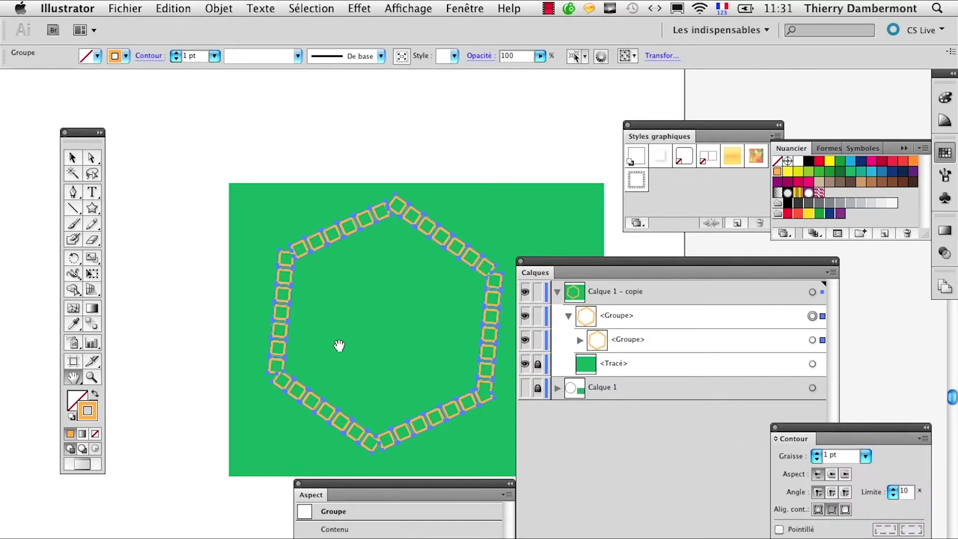
# Try green, dark blue and brown, then set the square outlines to crimson red.
pyautogui.scroll(1, 367, 316)
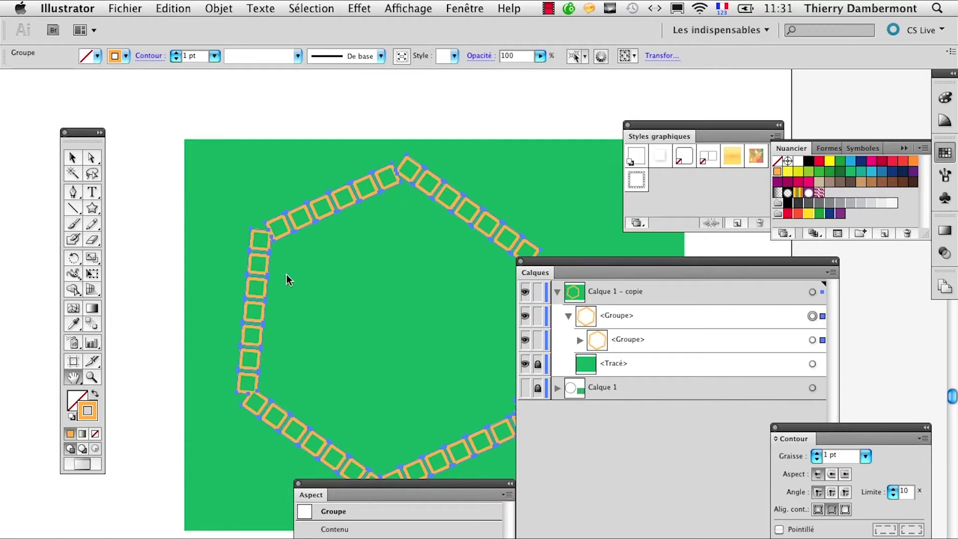
pyautogui.click(821, 214)
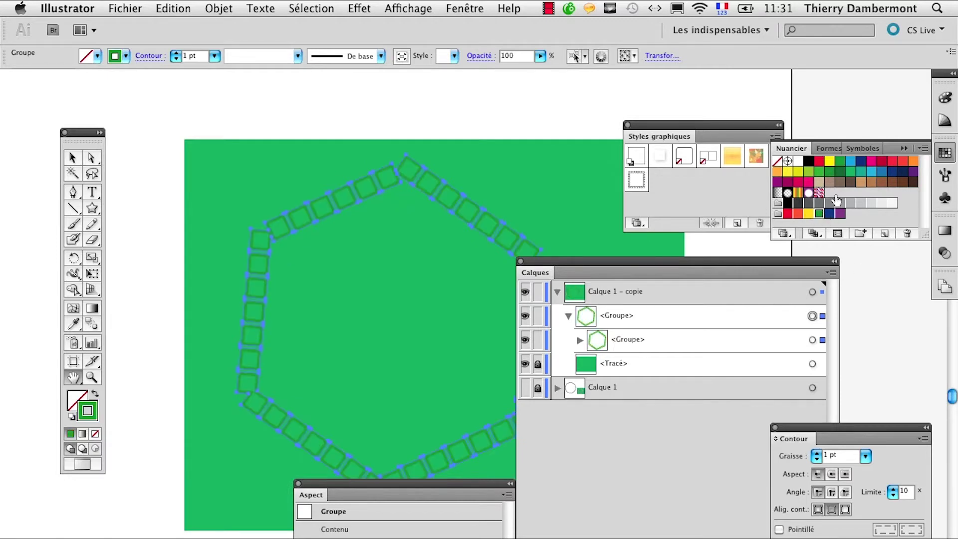
pyautogui.click(829, 214)
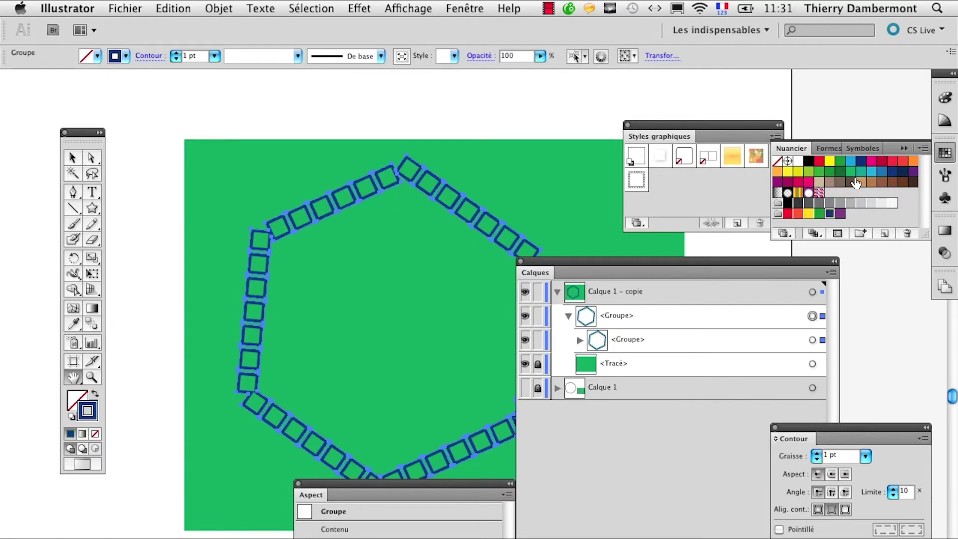
pyautogui.click(850, 182)
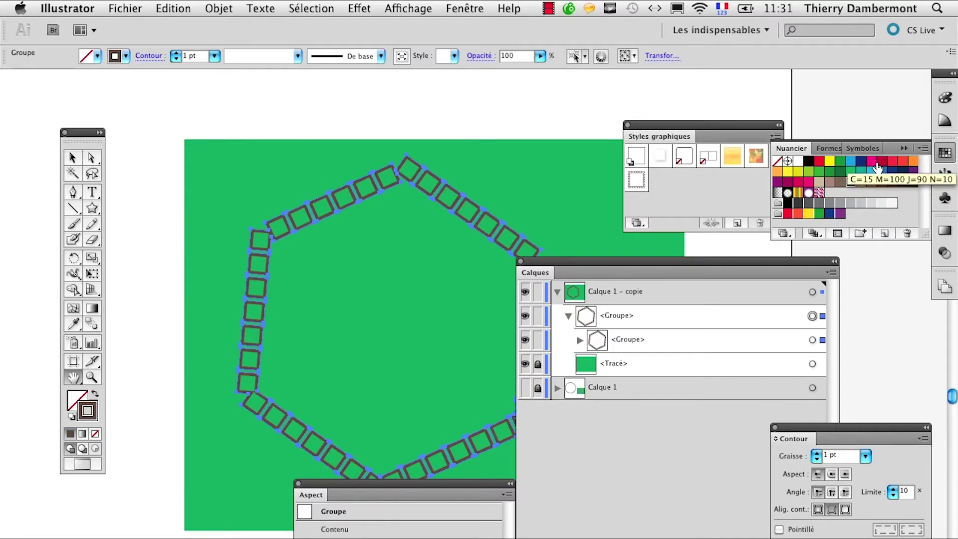
pyautogui.click(882, 161)
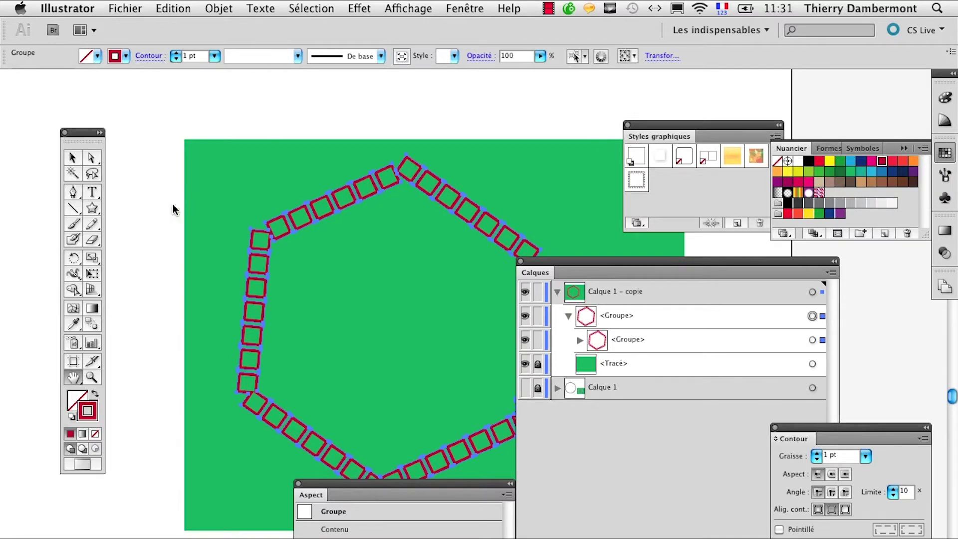
# Deselect the hexagon to judge the crimson outlines on the green block.
pyautogui.click(72, 158)
pyautogui.click(158, 192)
pyautogui.scroll(2, 319, 248)
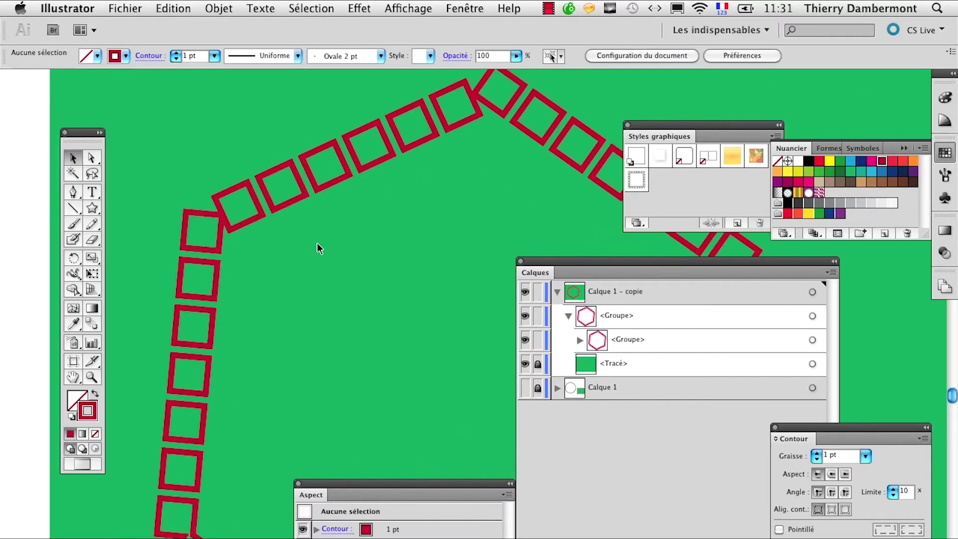
pyautogui.scroll(-1, 319, 249)
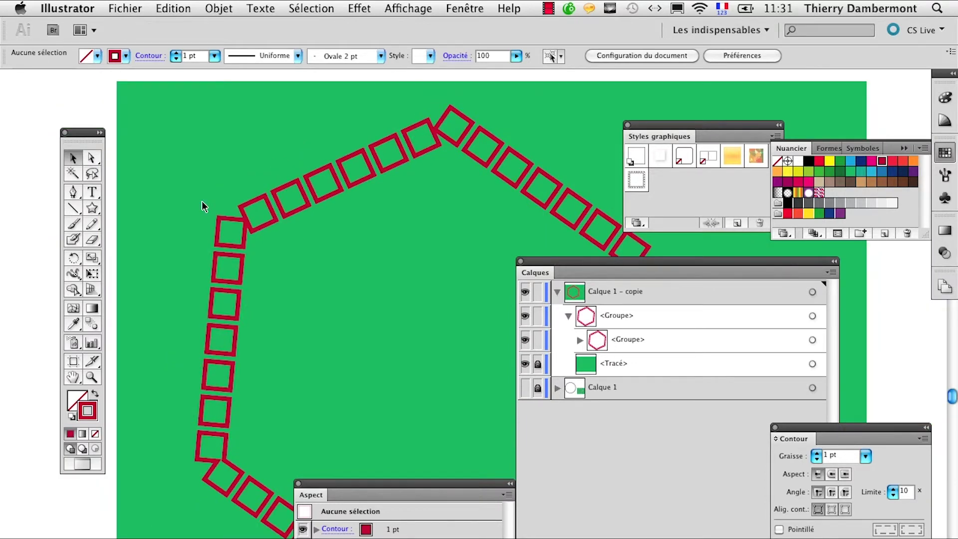
# Save as 'étude des contours en pointillés – 05.ai', accepting the Illustrator Options.
pyautogui.click(124, 8)
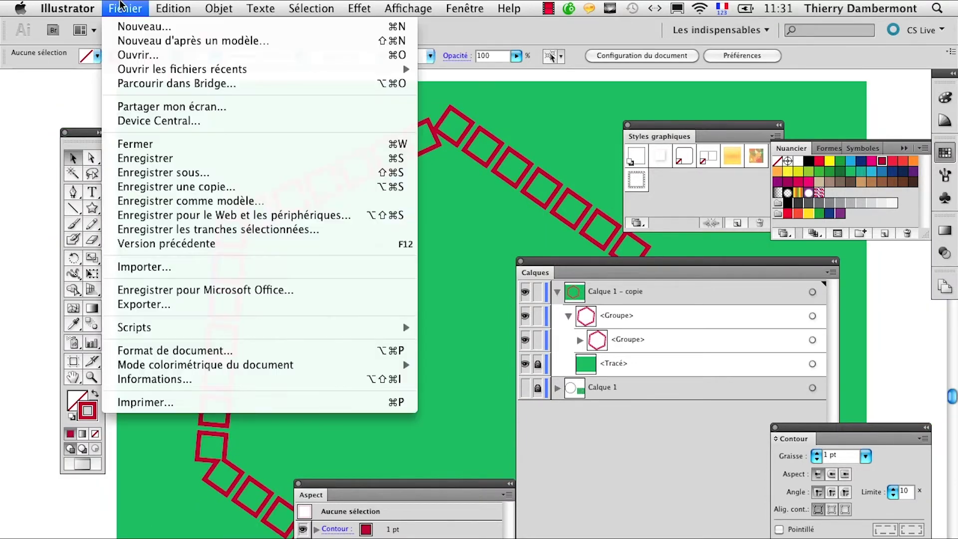
pyautogui.click(187, 174)
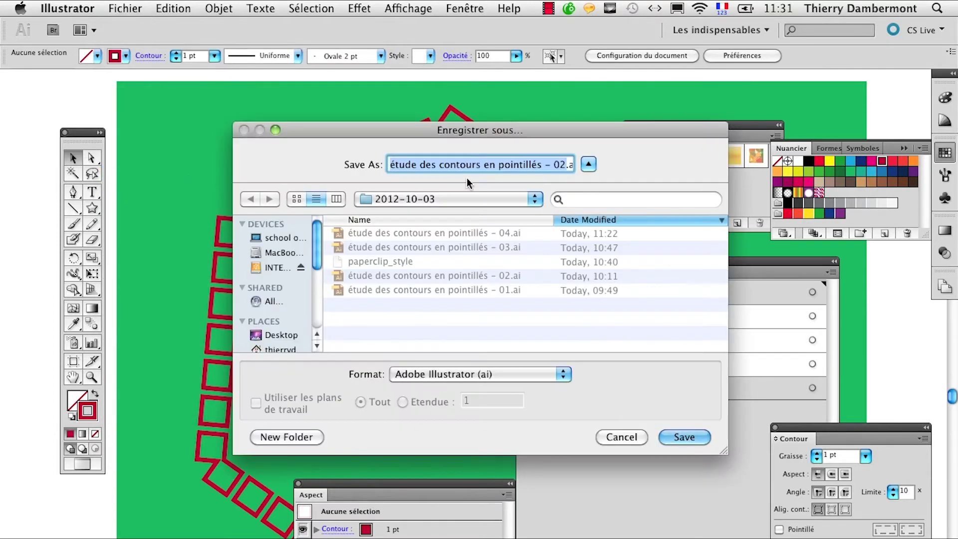
pyautogui.click(563, 165)
pyautogui.moveTo(566, 165); pyautogui.dragTo(560, 164)
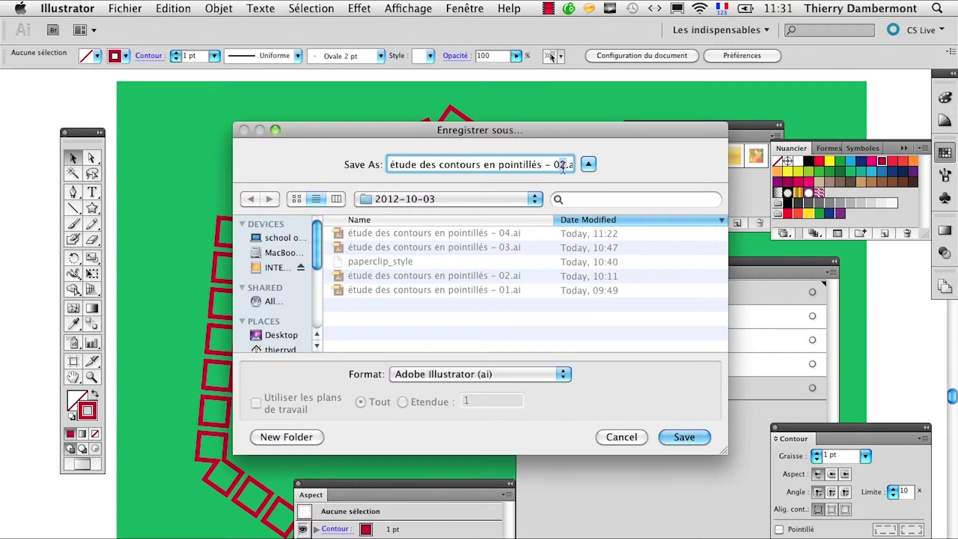
pyautogui.write('3')
pyautogui.press('BackSpace')
pyautogui.write('5')
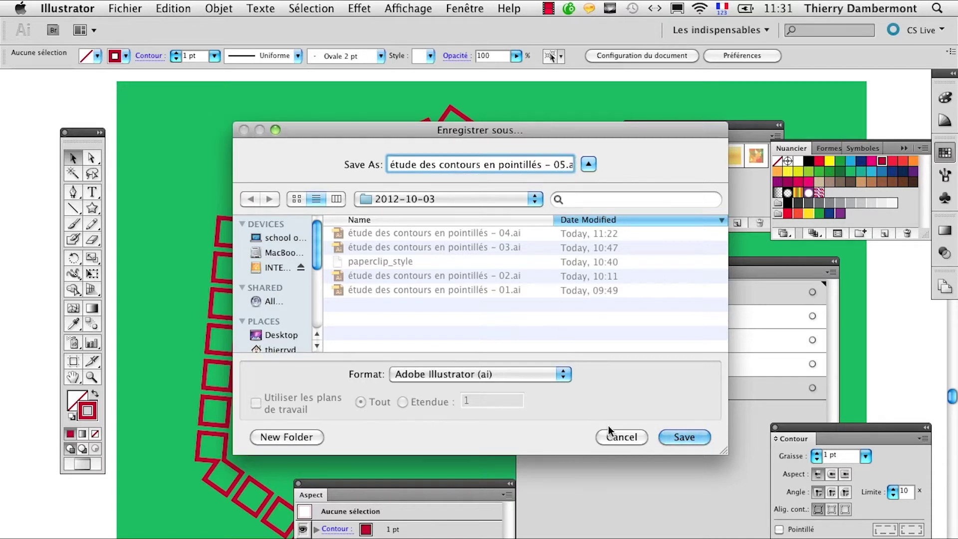
pyautogui.click(669, 437)
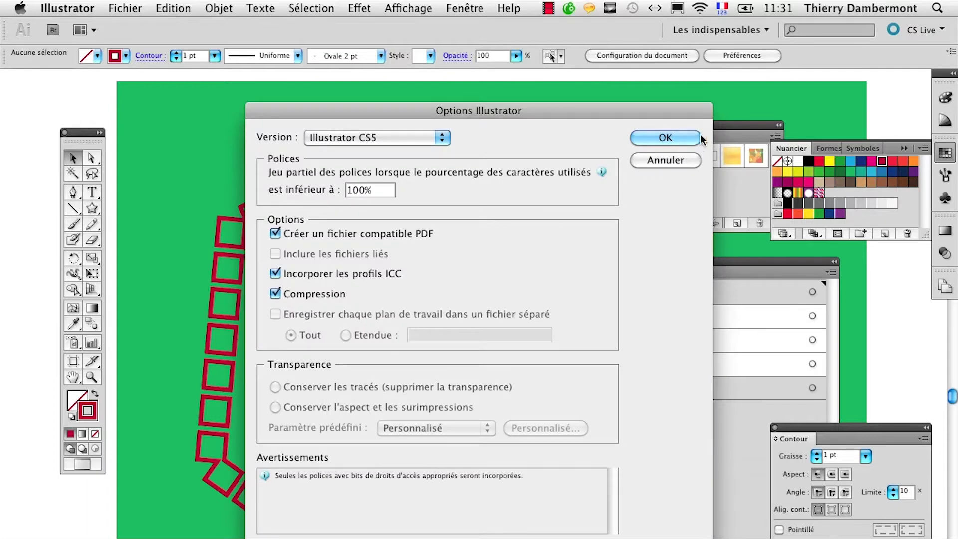
pyautogui.click(675, 136)
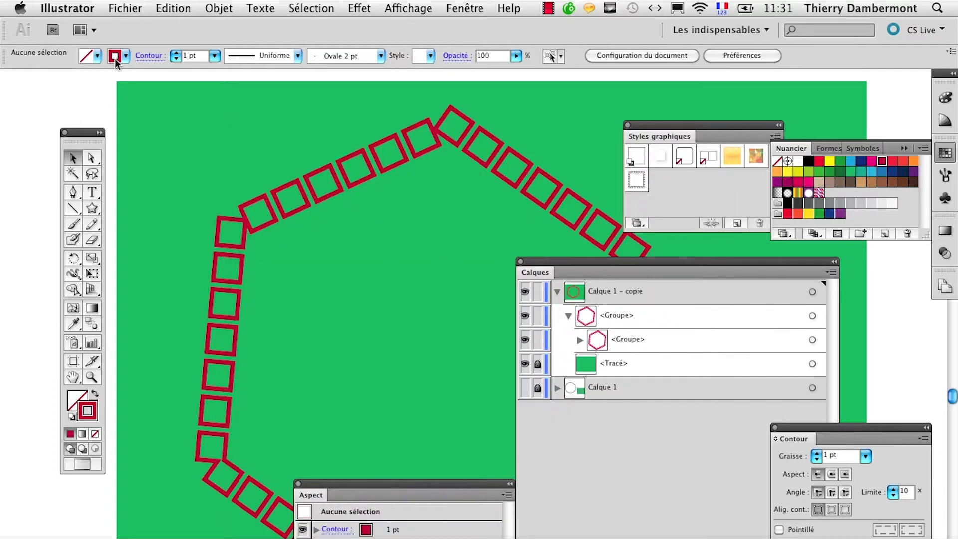
# Create a new blank A4 document.
pyautogui.click(132, 6)
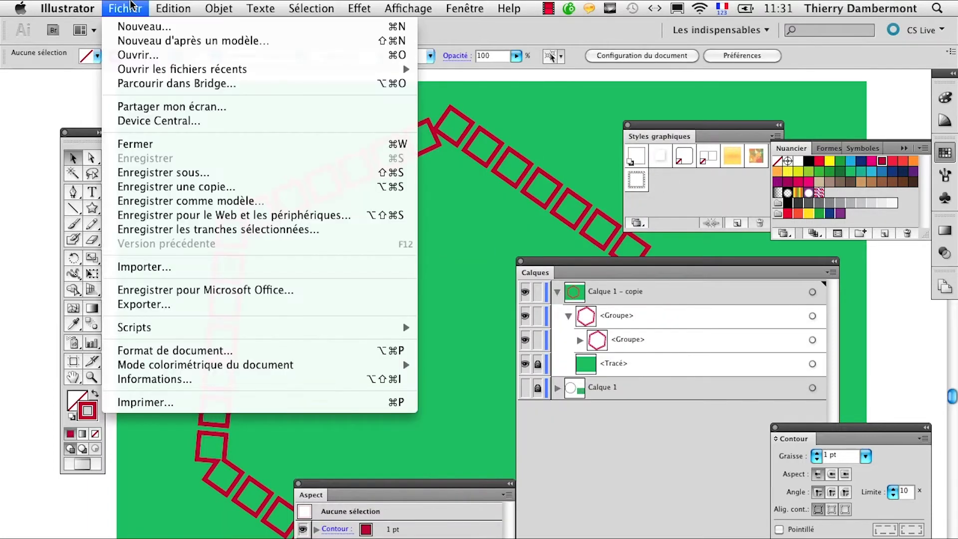
pyautogui.click(142, 30)
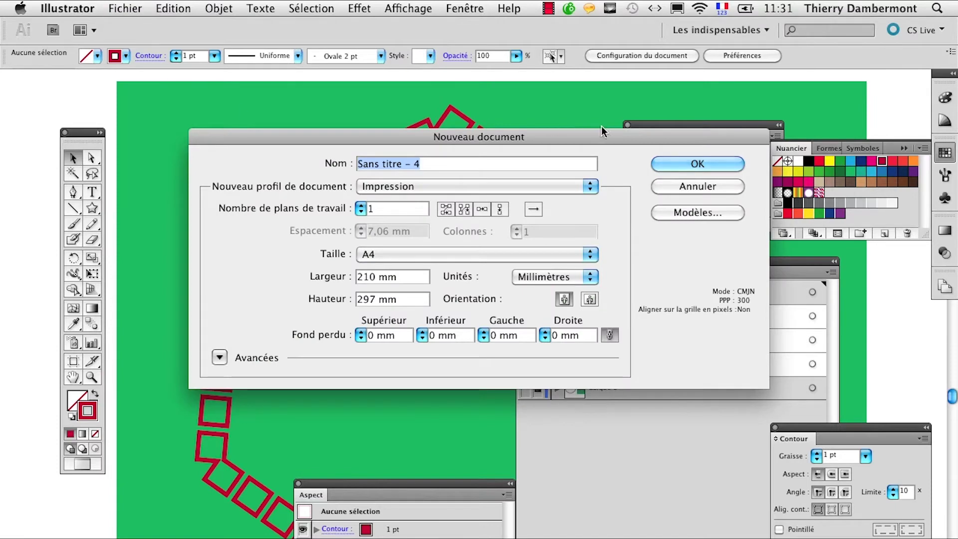
pyautogui.click(680, 163)
# Reset to the Les indispensables workspace and float a two-column toolbox beside the page.
pyautogui.click(474, 9)
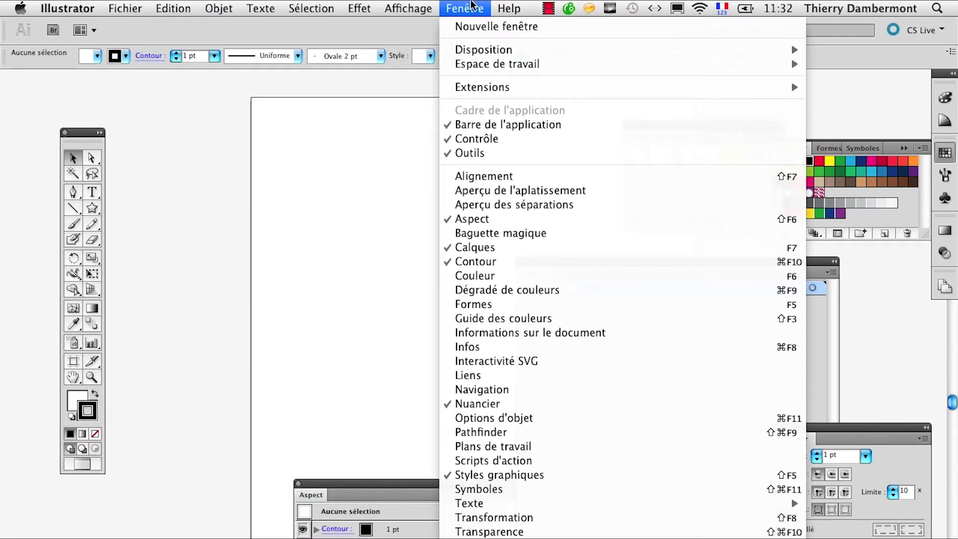
pyautogui.moveTo(497, 64)
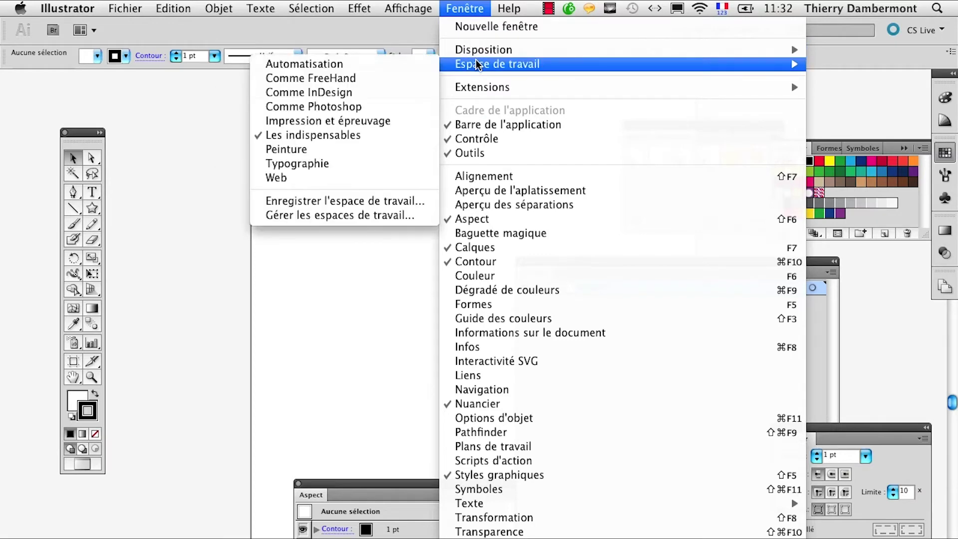
pyautogui.click(354, 136)
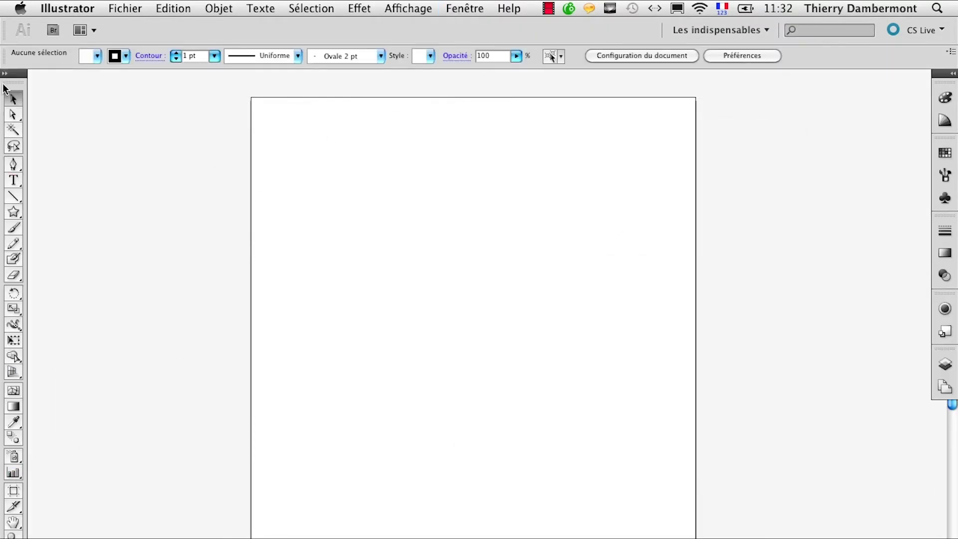
pyautogui.click(12, 73)
pyautogui.moveTo(13, 73); pyautogui.dragTo(138, 122)
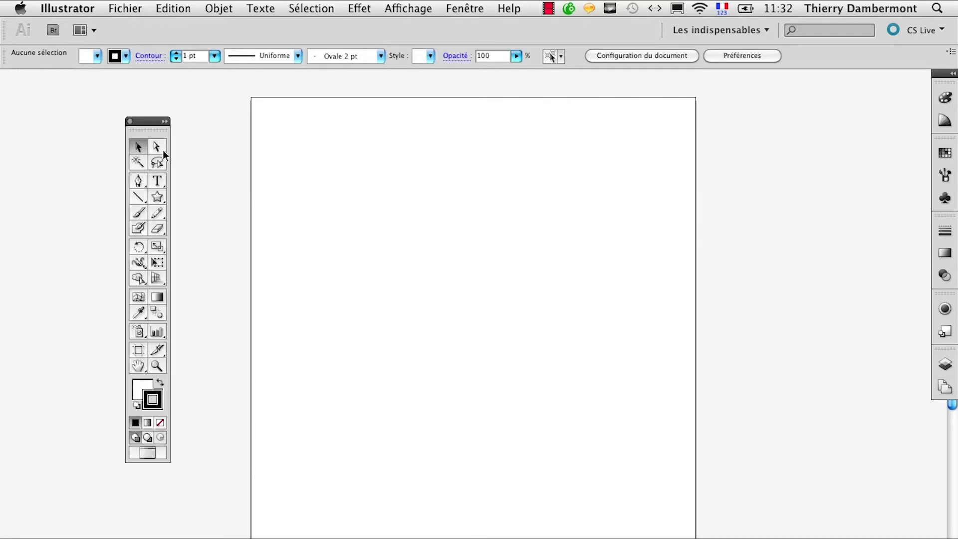
# Draw a large circle in the middle of the page with the Ellipse tool.
pyautogui.click(158, 199)
pyautogui.moveTo(157, 200); pyautogui.dragTo(199, 226)
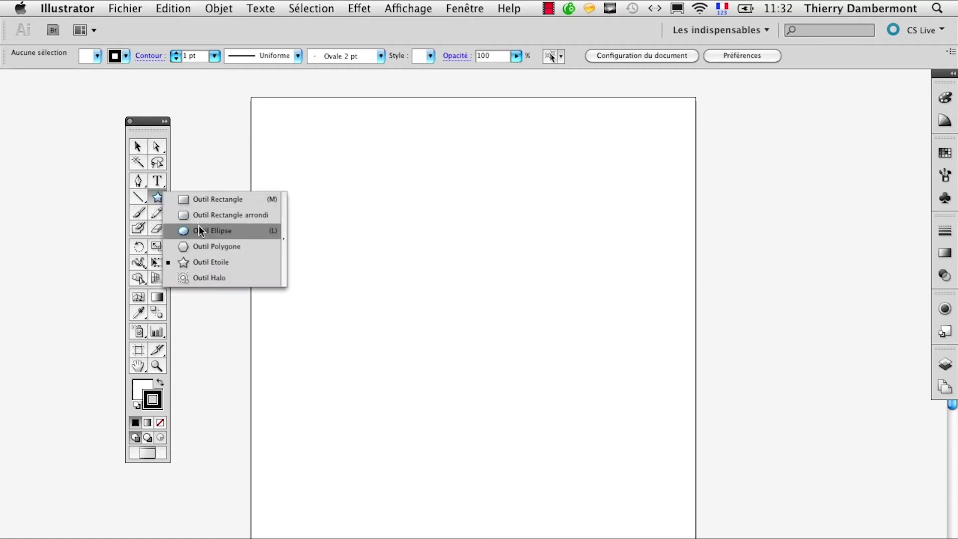
pyautogui.moveTo(346, 195); pyautogui.dragTo(600, 448)
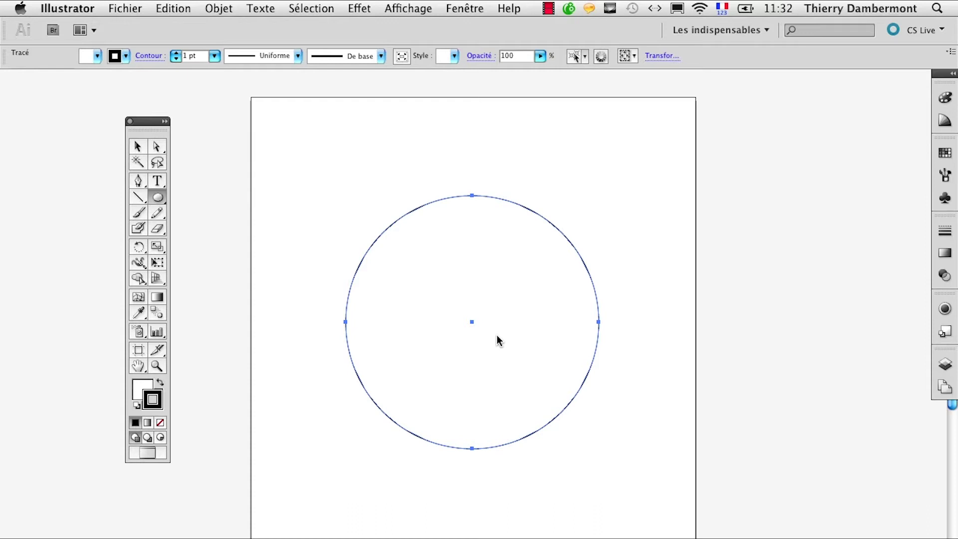
# Zoom and pan to frame the circle, then bring up the Fenêtre panel list.
pyautogui.click(157, 366)
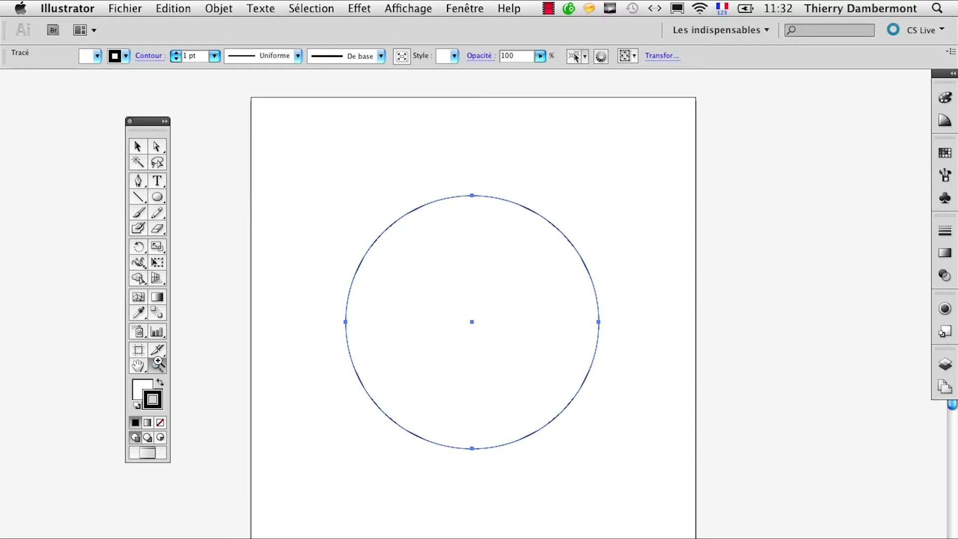
pyautogui.click(508, 280)
pyautogui.click(422, 349)
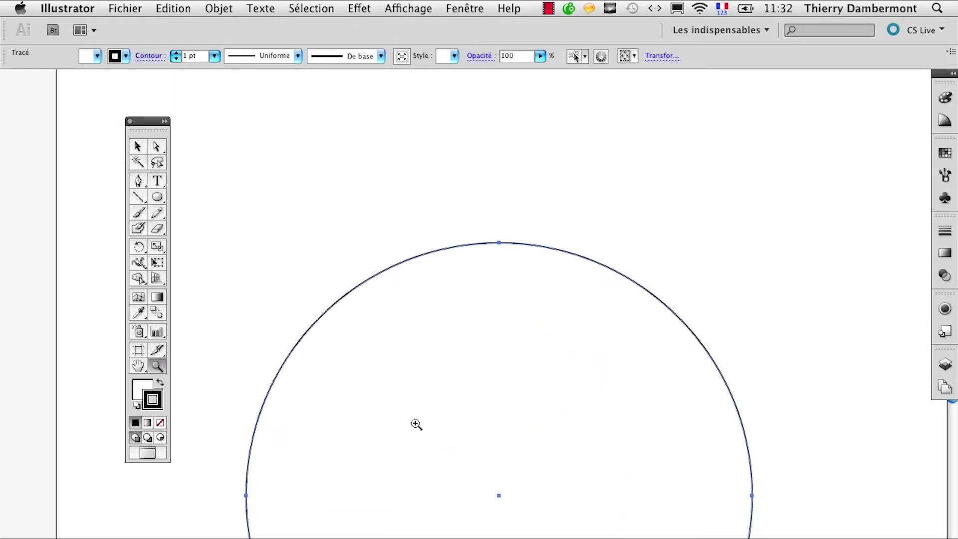
pyautogui.click(493, 360)
pyautogui.moveTo(147, 121); pyautogui.dragTo(49, 103)
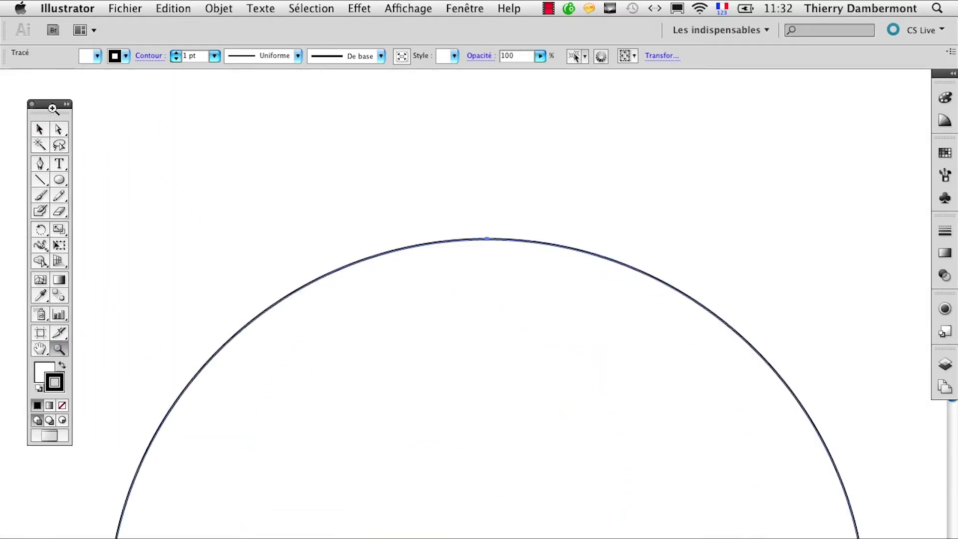
pyautogui.click(41, 348)
pyautogui.moveTo(548, 464); pyautogui.dragTo(328, 302)
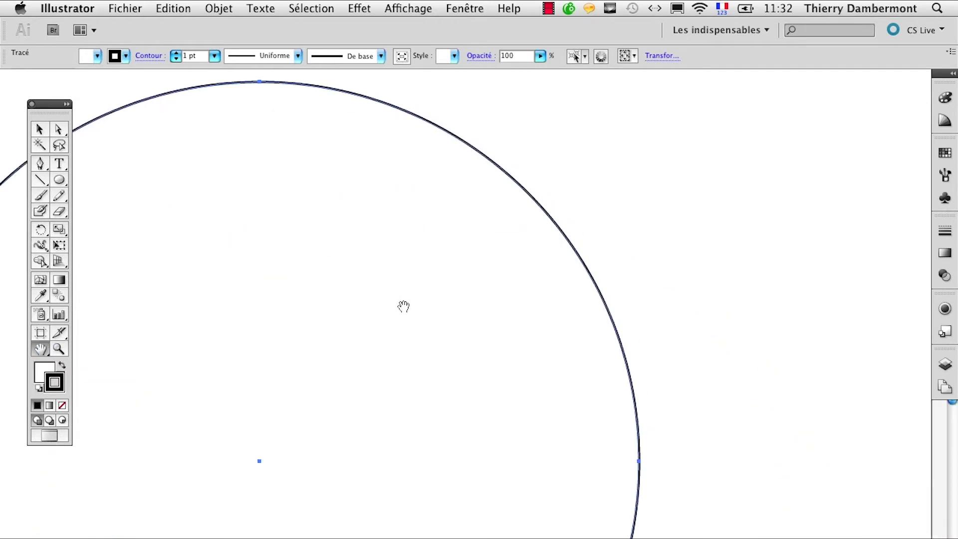
pyautogui.keyDown('alt'); pyautogui.keyDown('super'); pyautogui.click(481, 315); pyautogui.keyUp('super'); pyautogui.keyUp('alt')
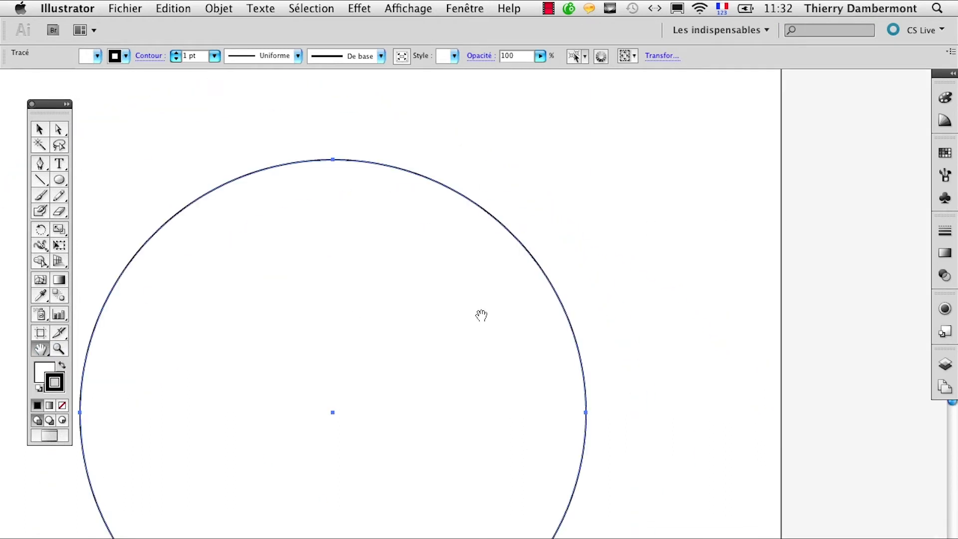
pyautogui.click(483, 8)
# Float the Contour panel, set the circle's stroke to 10 pt and make it dashed.
pyautogui.click(508, 264)
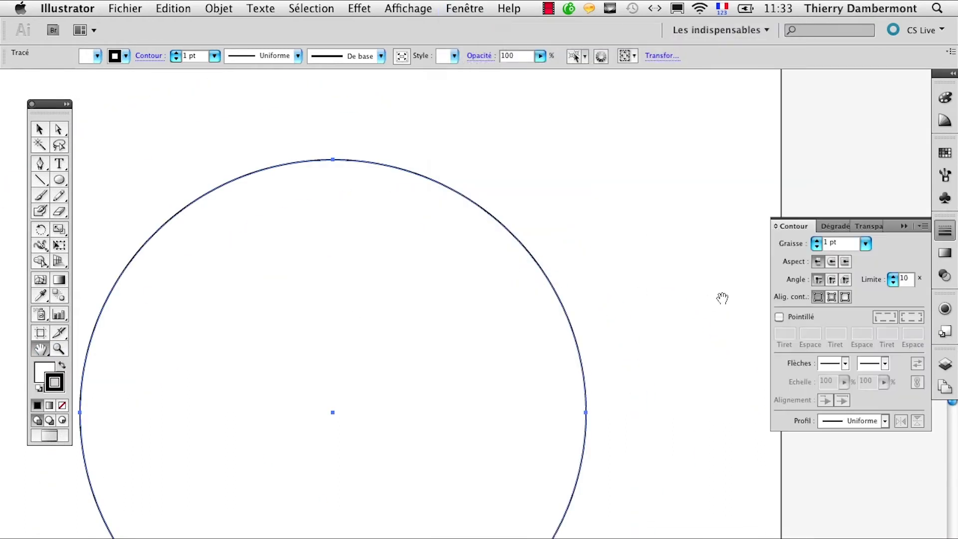
pyautogui.moveTo(783, 222); pyautogui.dragTo(662, 200)
pyautogui.click(905, 226)
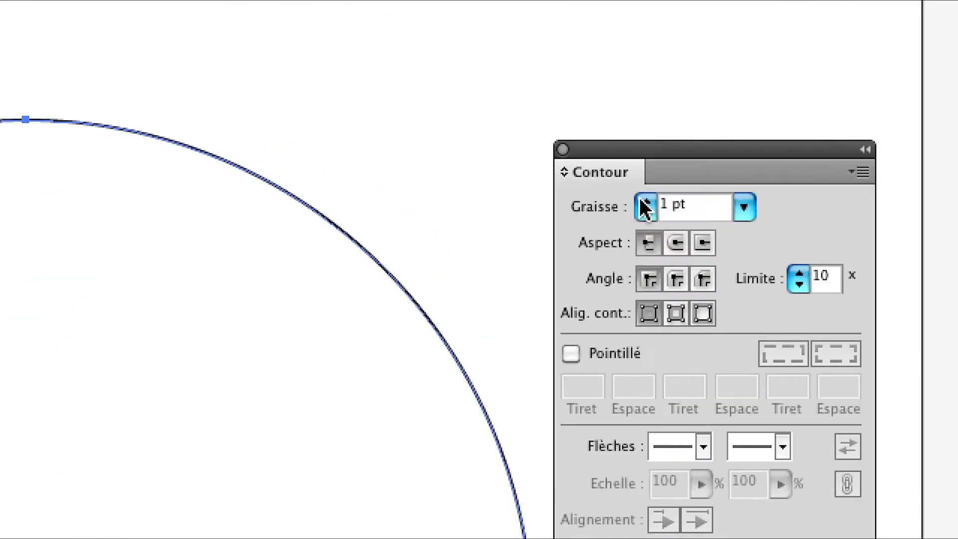
pyautogui.click(642, 203)
pyautogui.click(642, 202)
pyautogui.click(642, 202)
pyautogui.click(642, 202)
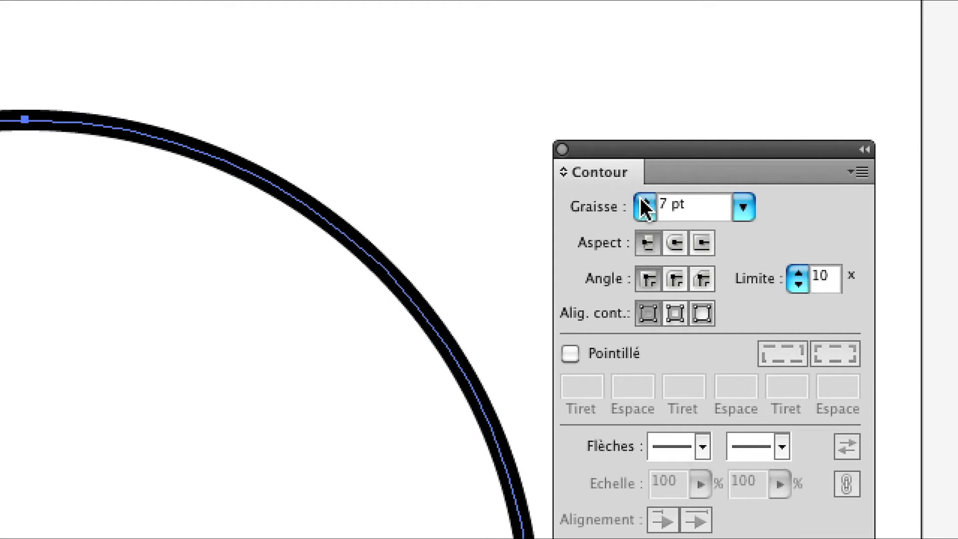
pyautogui.click(644, 202)
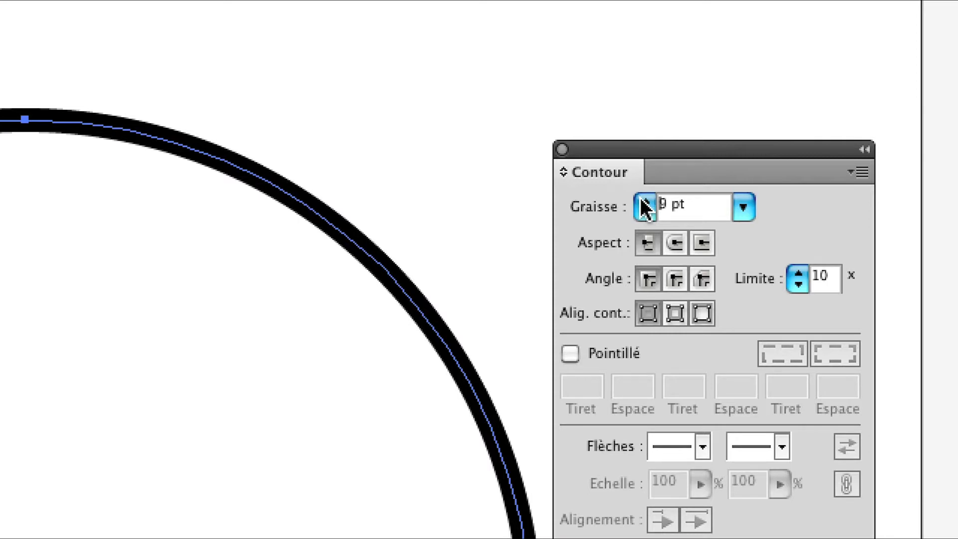
pyautogui.click(643, 204)
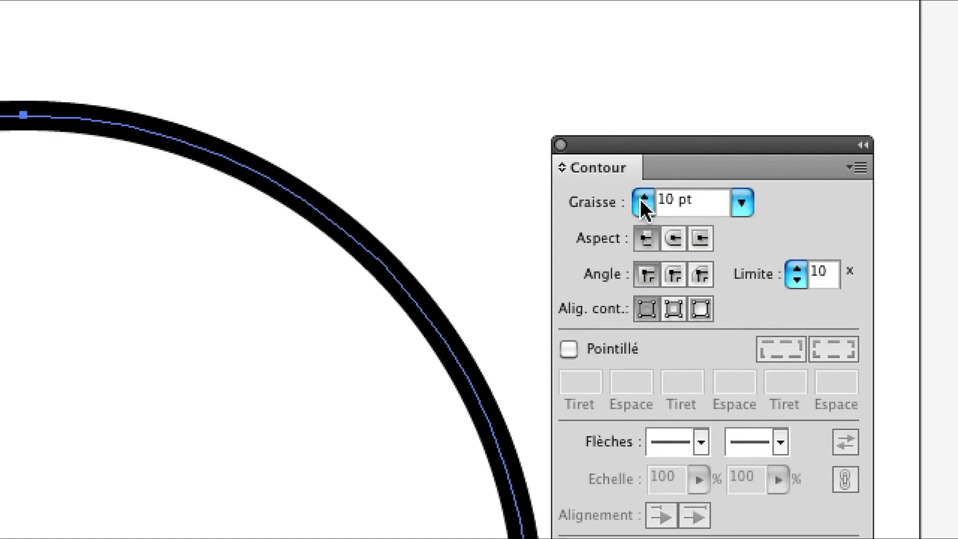
pyautogui.click(627, 251)
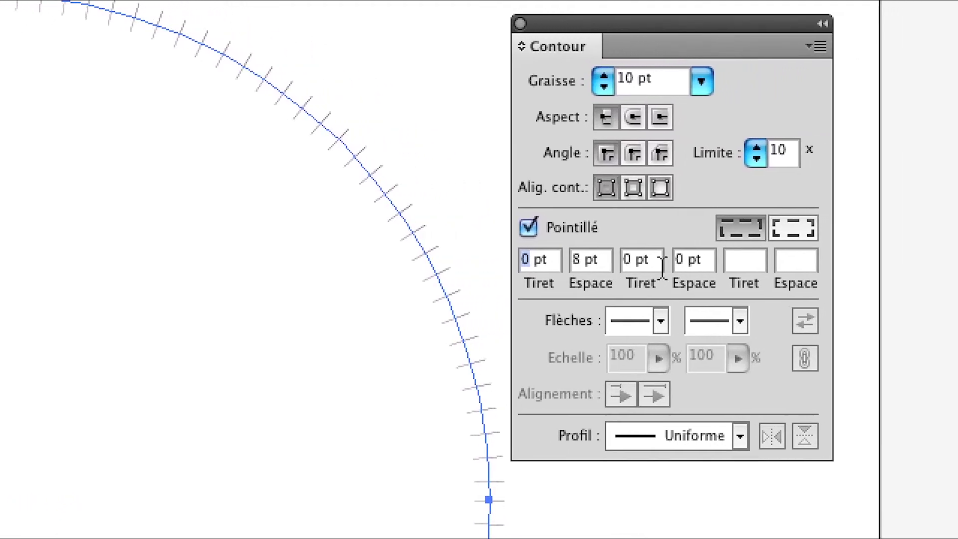
# Give the circle's dashes round caps with gaps of 12 pt and 20 pt, forming paired dots.
pyautogui.click(650, 210)
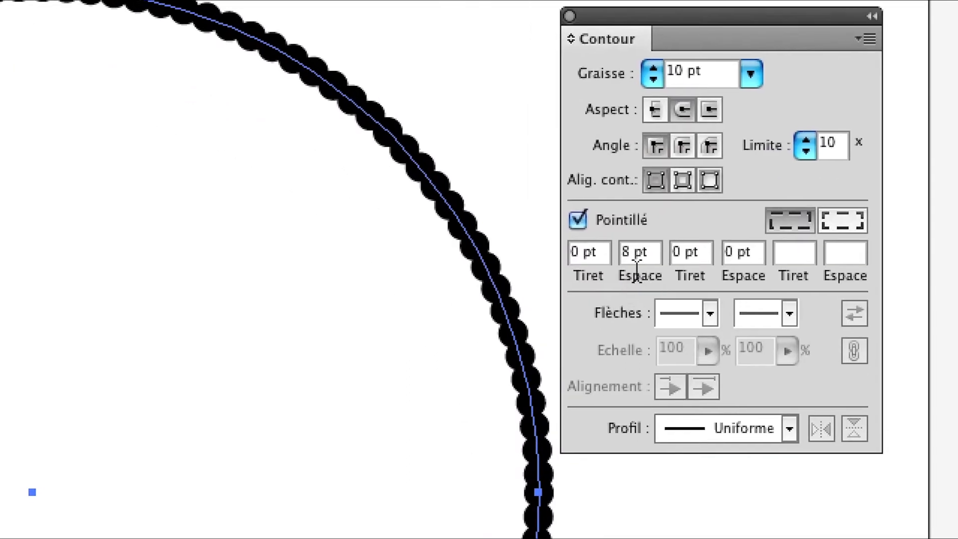
pyautogui.doubleClick(633, 258)
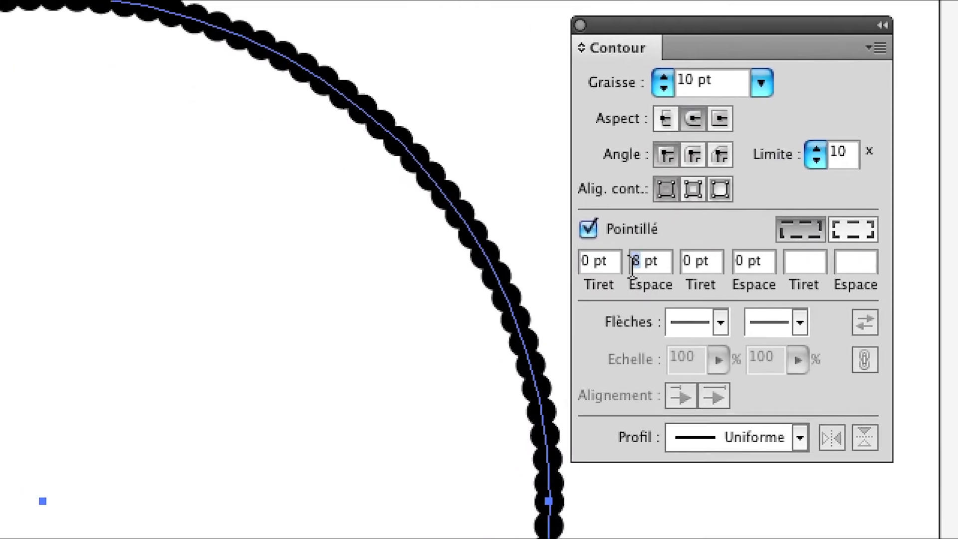
pyautogui.write('14')
pyautogui.press('Tab')
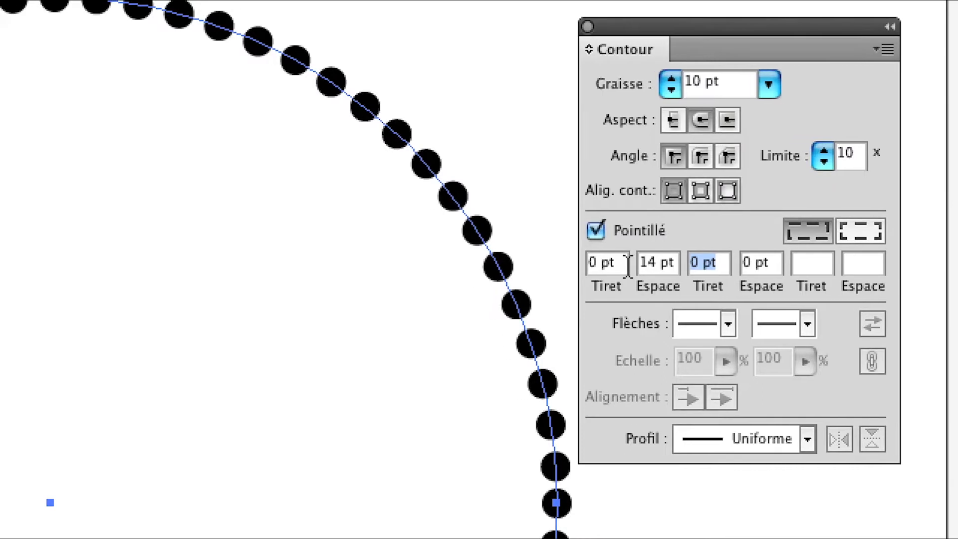
pyautogui.click(638, 263)
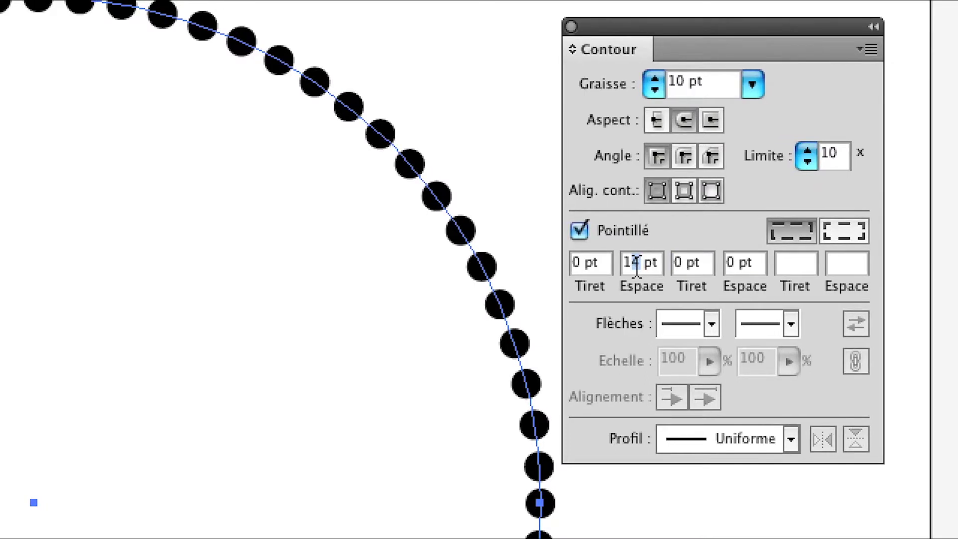
pyautogui.write('2')
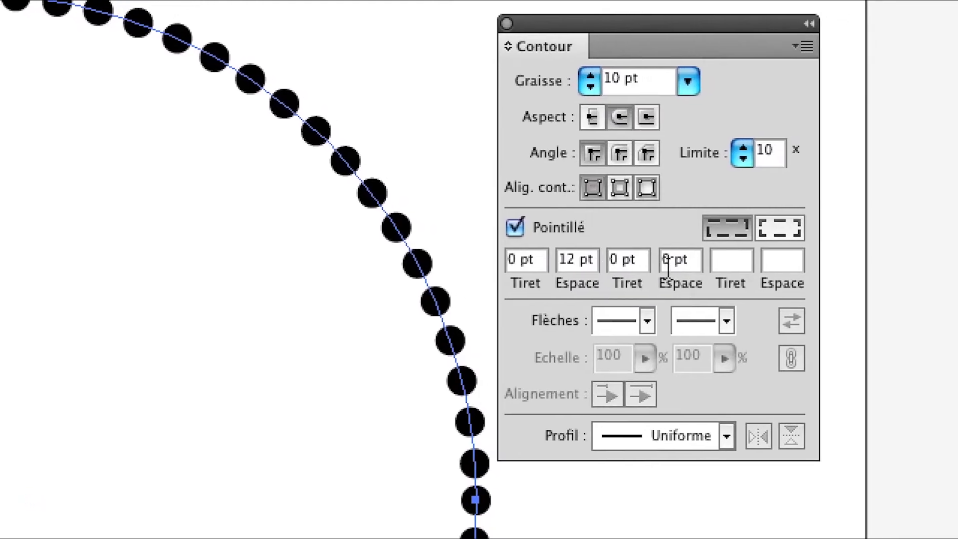
pyautogui.doubleClick(669, 266)
pyautogui.write('20')
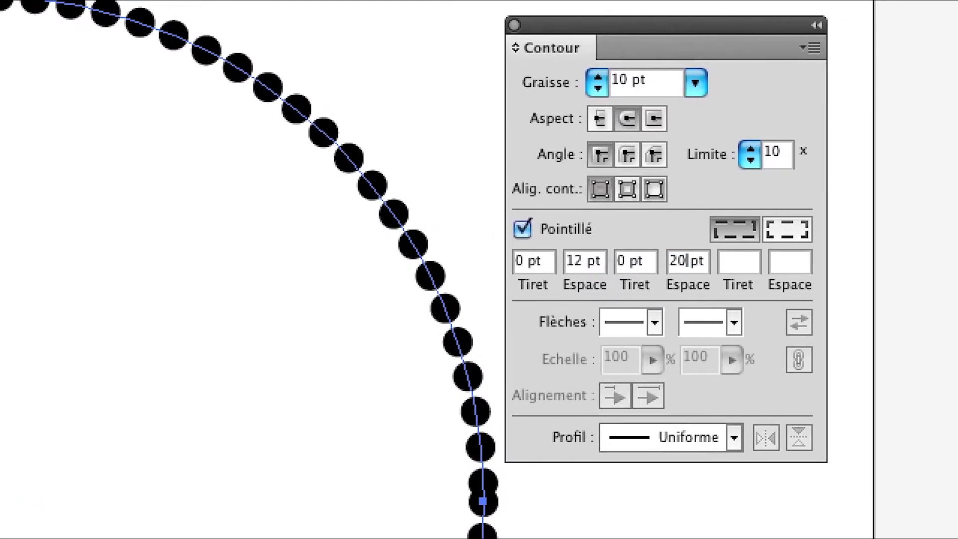
pyautogui.press('Return')
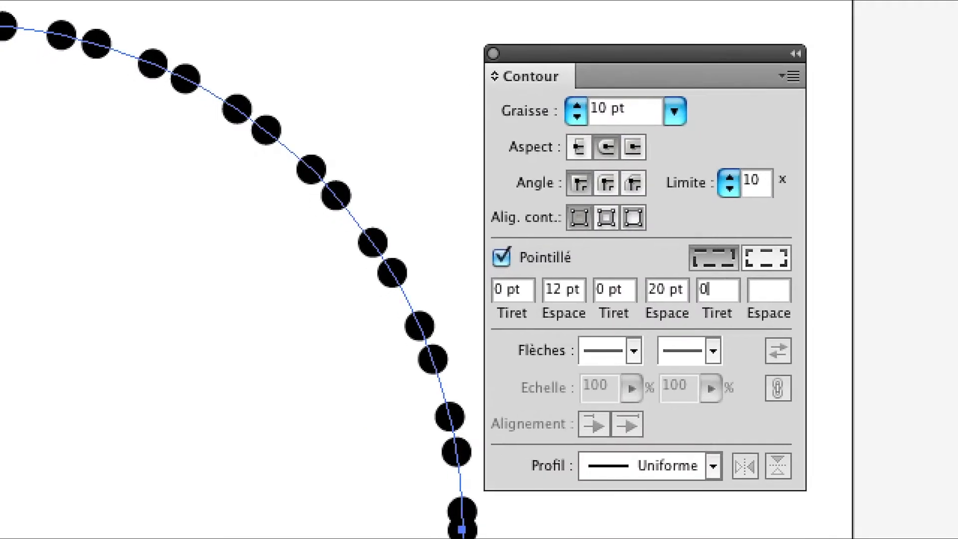
pyautogui.write('0')
# Set the third dash and gap to 0 pt, completing a 0/12/0/20/0/0 pattern.
pyautogui.press('Return')
pyautogui.write('0')
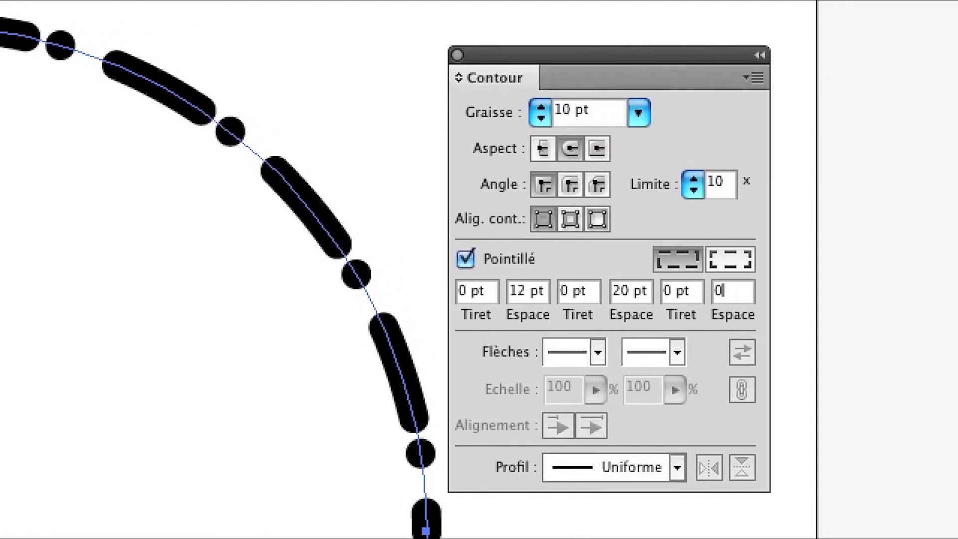
pyautogui.press('Tab')
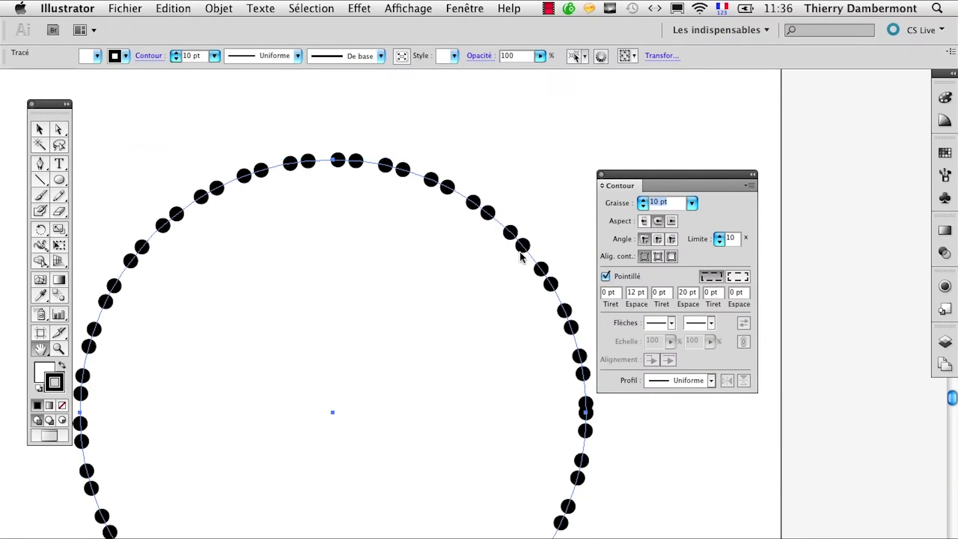
# Show the Appearance panel and duplicate the black dotted stroke.
pyautogui.click(465, 9)
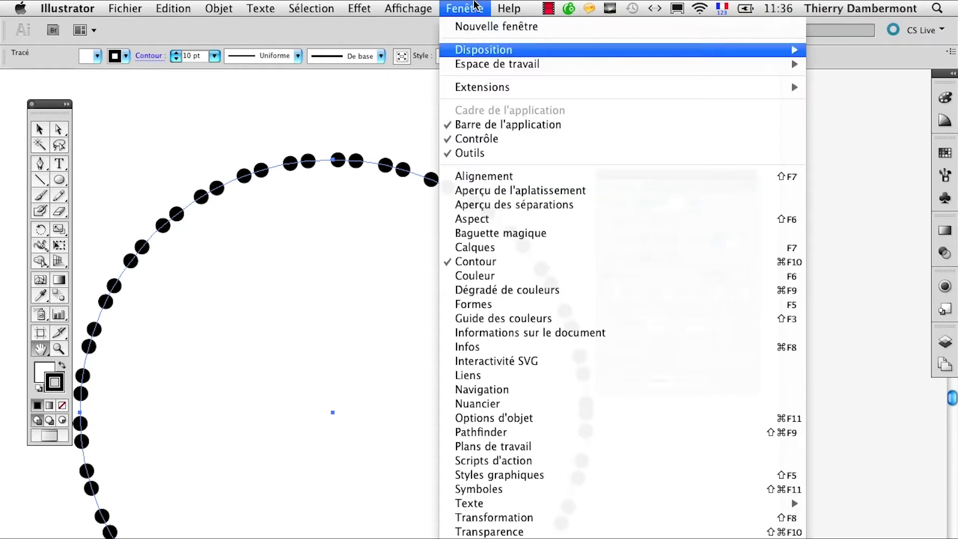
pyautogui.click(492, 229)
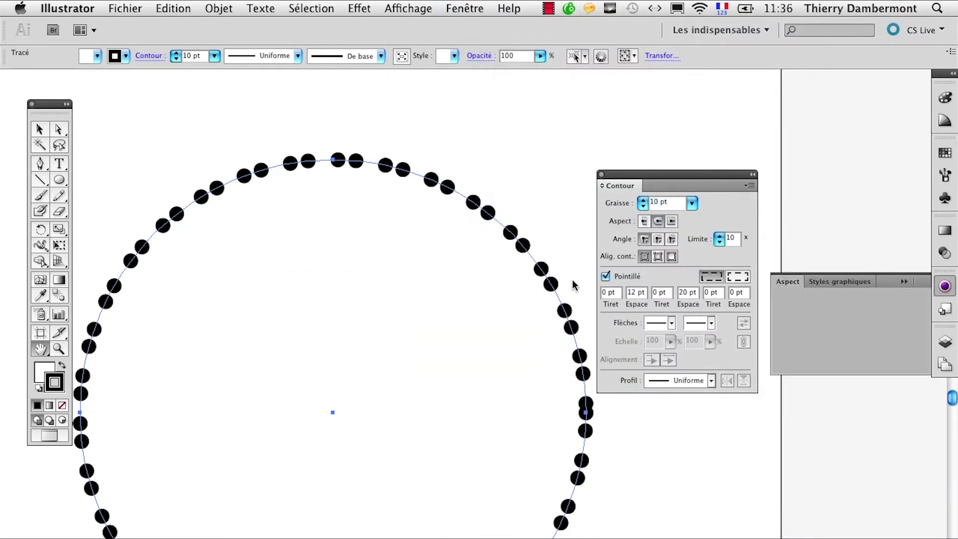
pyautogui.moveTo(776, 279); pyautogui.dragTo(603, 317)
pyautogui.click(904, 281)
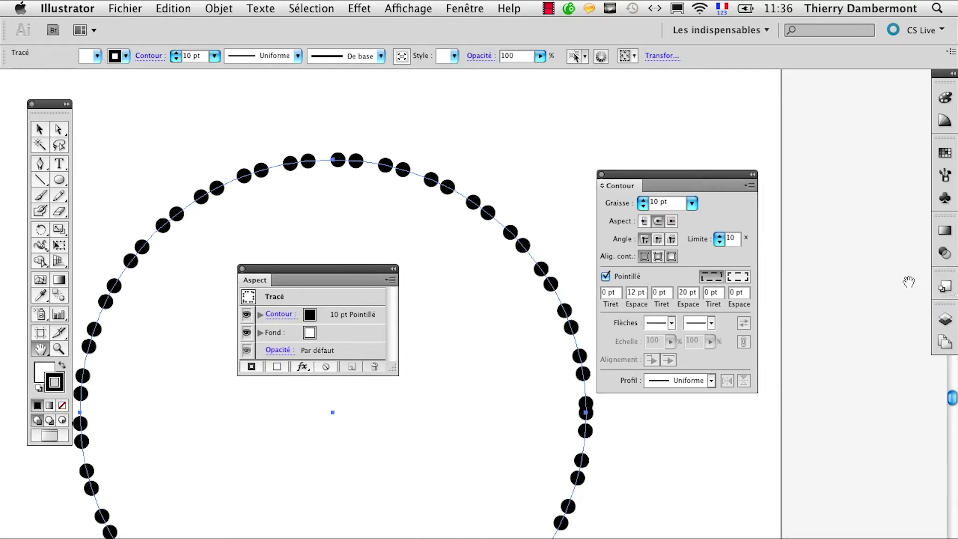
pyautogui.moveTo(402, 357); pyautogui.dragTo(510, 477)
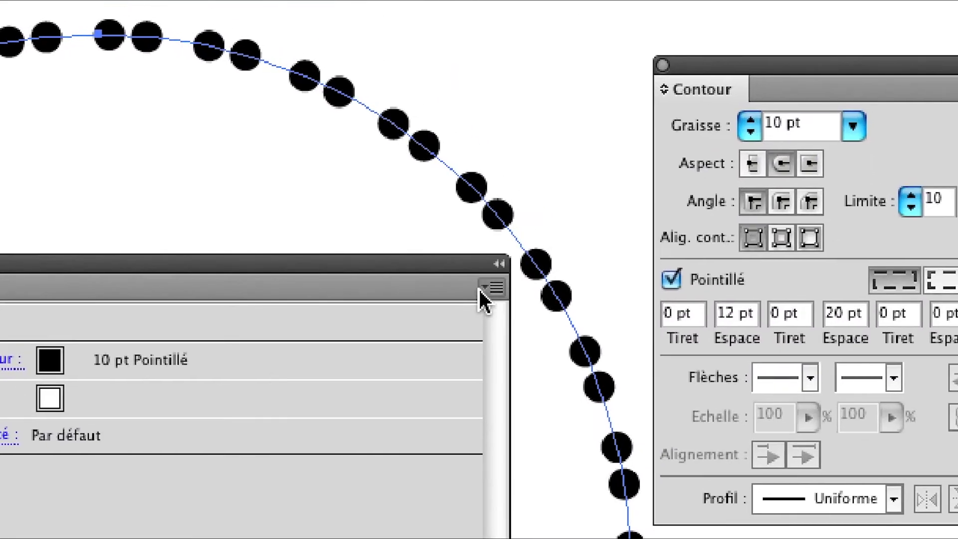
pyautogui.click(479, 291)
pyautogui.click(480, 294)
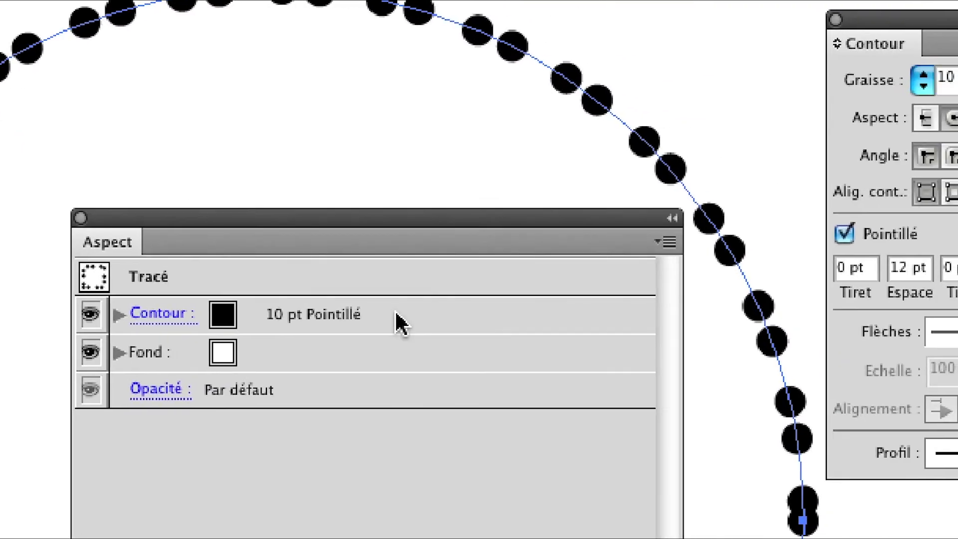
pyautogui.moveTo(397, 322); pyautogui.dragTo(456, 426)
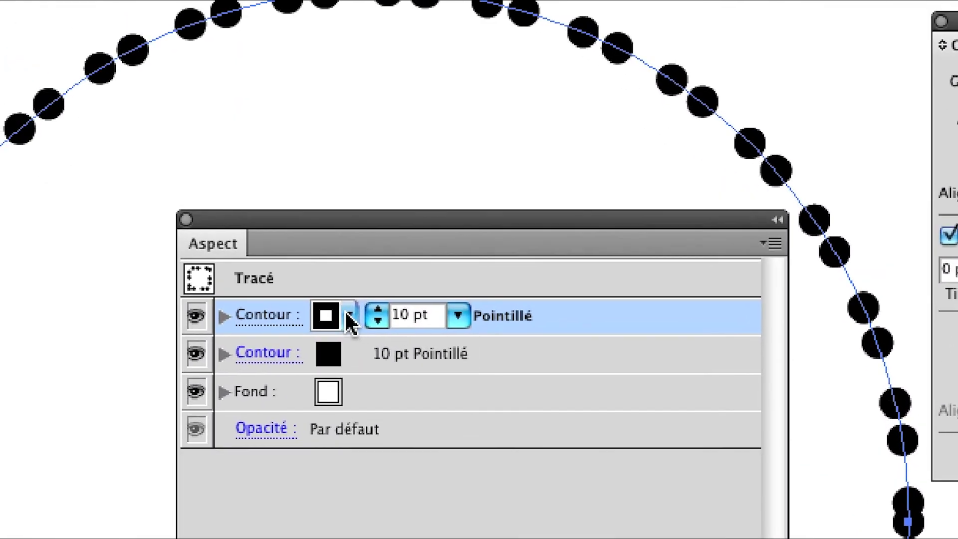
# Make the top stroke copy white at 8 pt.
pyautogui.click(351, 319)
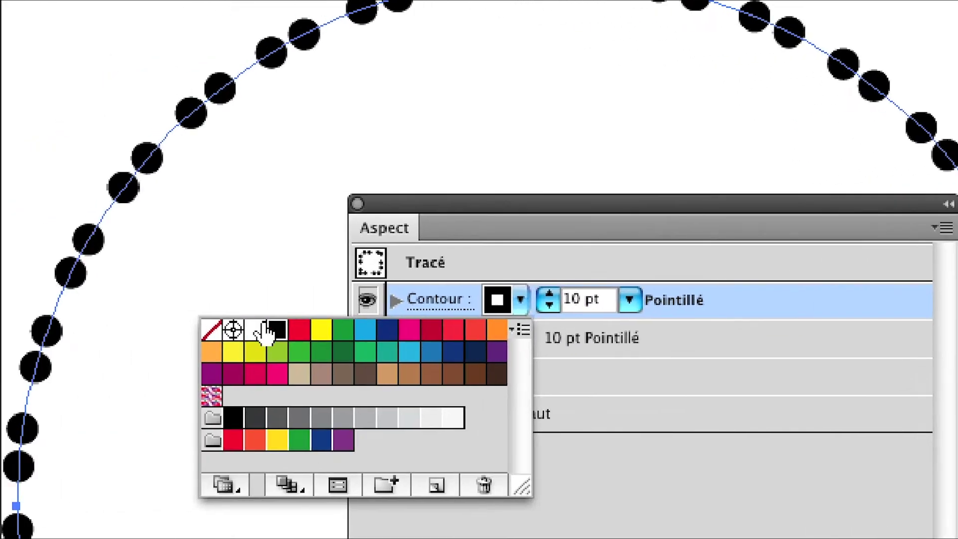
pyautogui.click(258, 328)
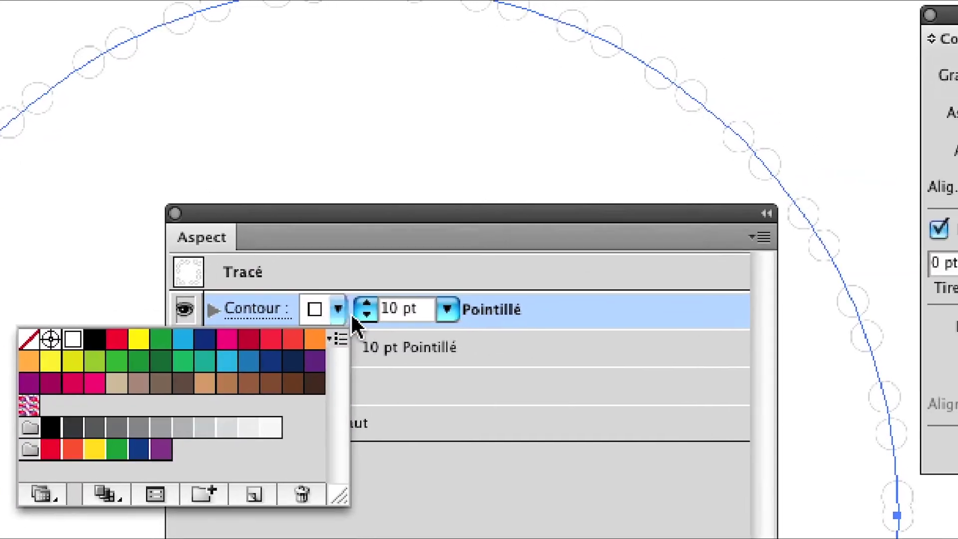
pyautogui.click(352, 316)
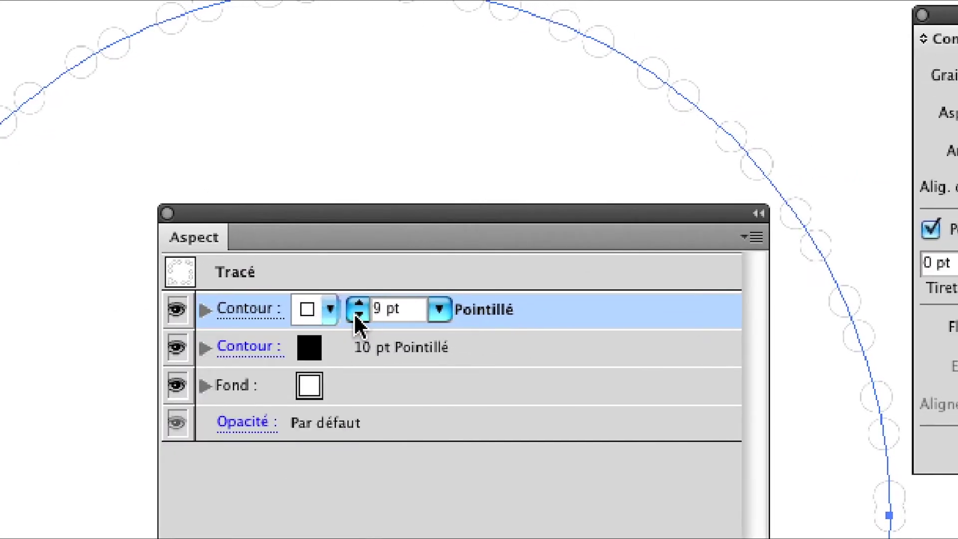
pyautogui.click(359, 316)
pyautogui.click(358, 305)
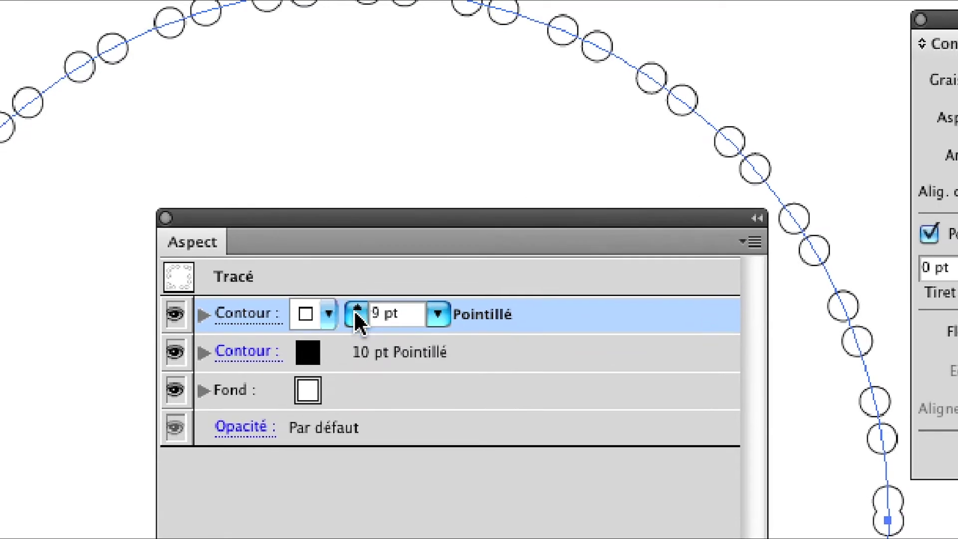
pyautogui.click(356, 319)
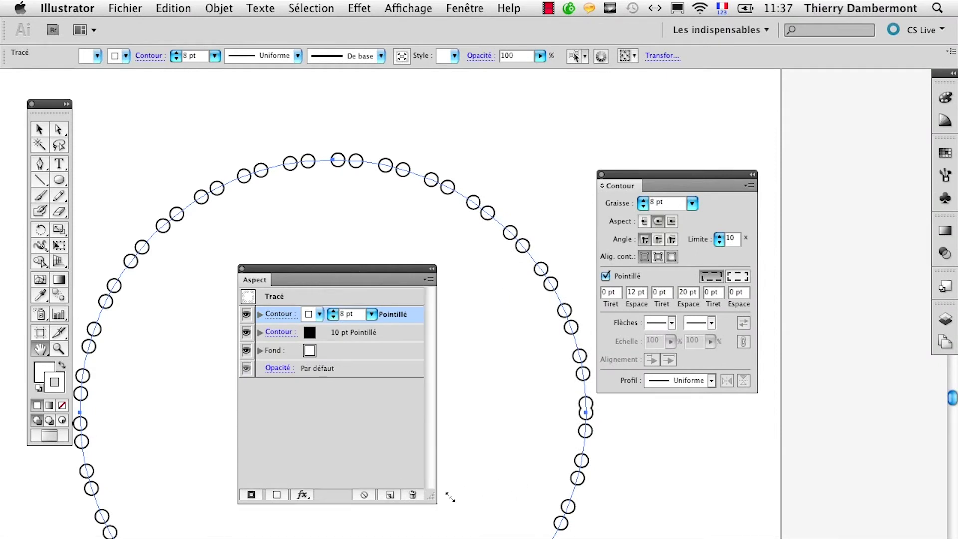
# Set both the white and black strokes to align dashes to corners and path ends.
pyautogui.moveTo(522, 479); pyautogui.dragTo(474, 476)
pyautogui.moveTo(340, 268)
pyautogui.mouseDown()
pyautogui.moveTo(726, 433)
pyautogui.moveTo(346, 376)
pyautogui.mouseUp()
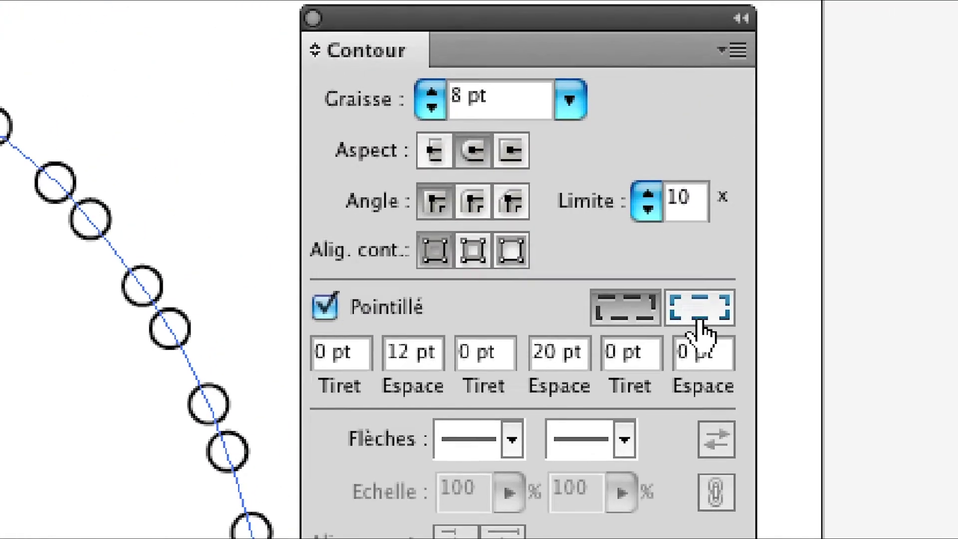
pyautogui.click(700, 322)
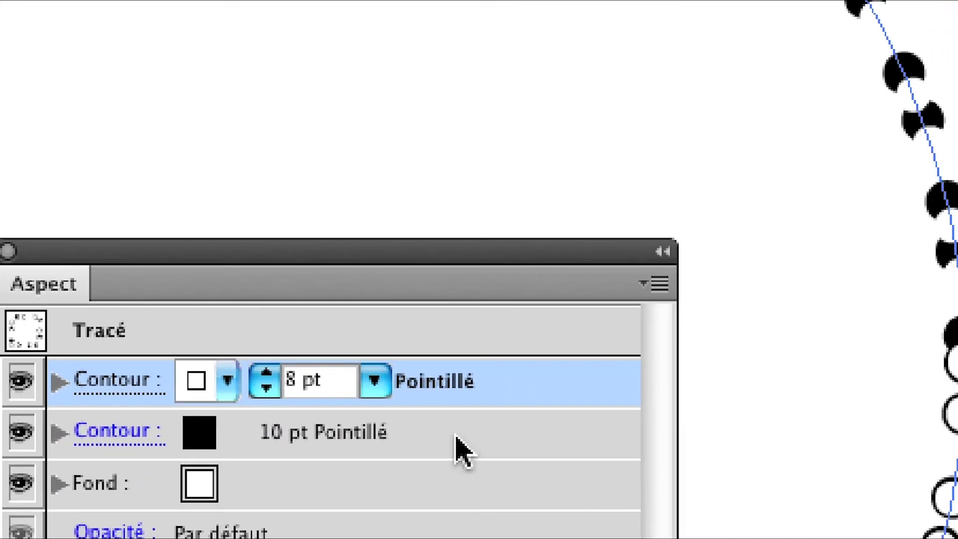
pyautogui.click(456, 435)
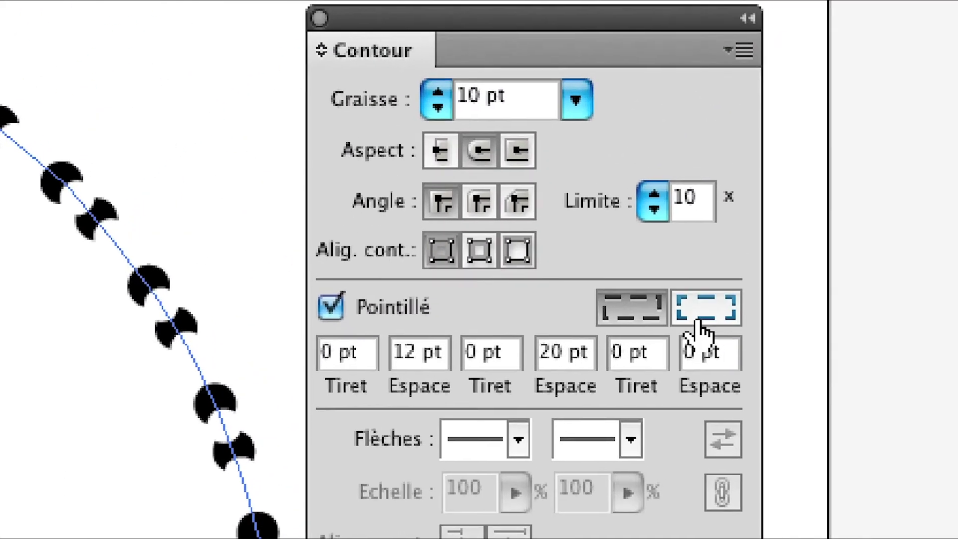
pyautogui.click(766, 227)
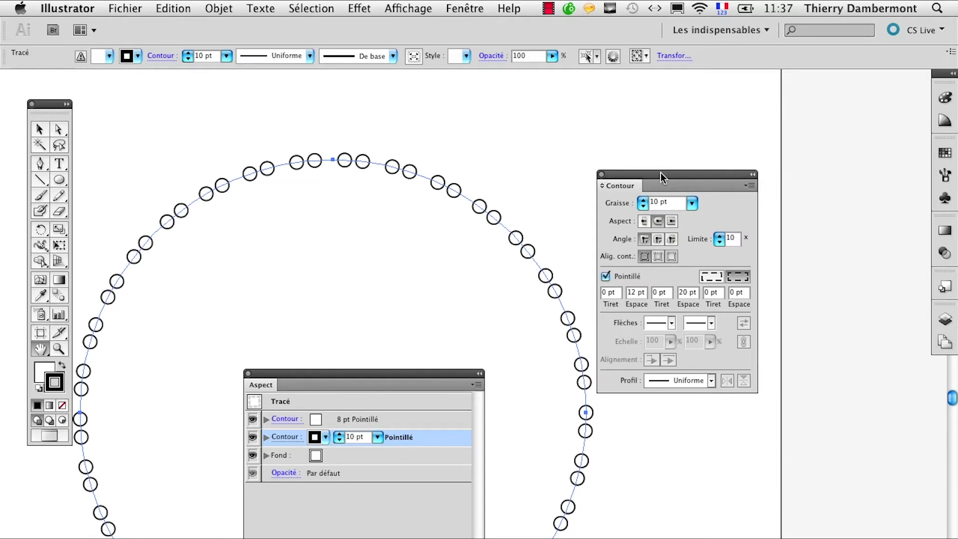
# Move the panels aside and pan the view below the circle.
pyautogui.moveTo(662, 177); pyautogui.dragTo(771, 465)
pyautogui.hscroll(5, 546, 366)
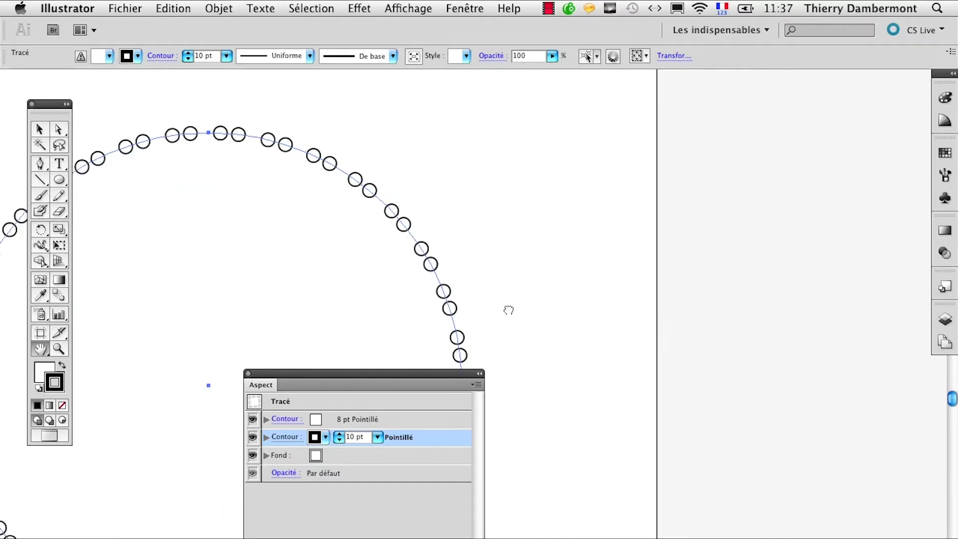
pyautogui.hscroll(-10, 239, 267)
pyautogui.hscroll(-5, 248, 272)
pyautogui.hscroll(2, 630, 283)
pyautogui.scroll(-2, 630, 283)
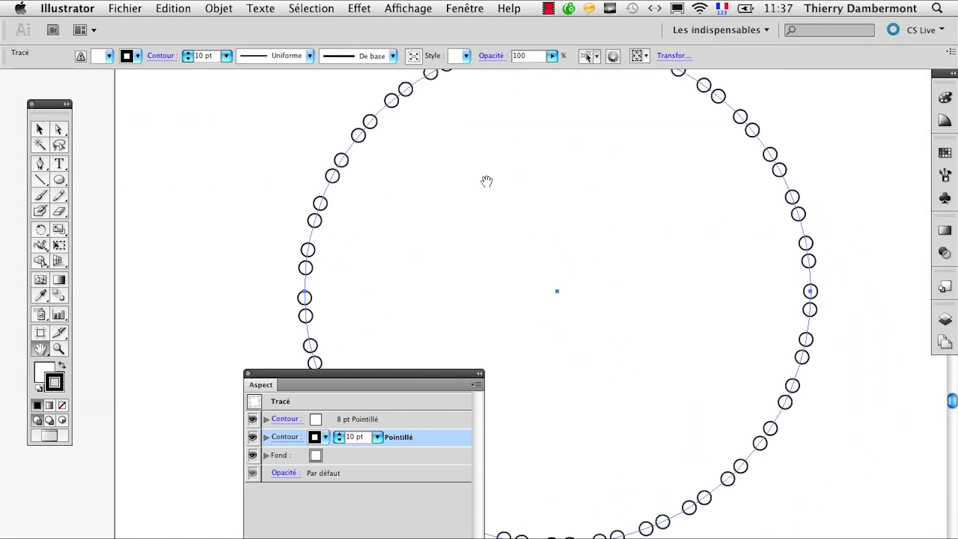
pyautogui.scroll(-3, 612, 315)
pyautogui.moveTo(372, 392)
pyautogui.mouseDown()
pyautogui.moveTo(227, 442)
pyautogui.moveTo(223, 461)
pyautogui.mouseUp()
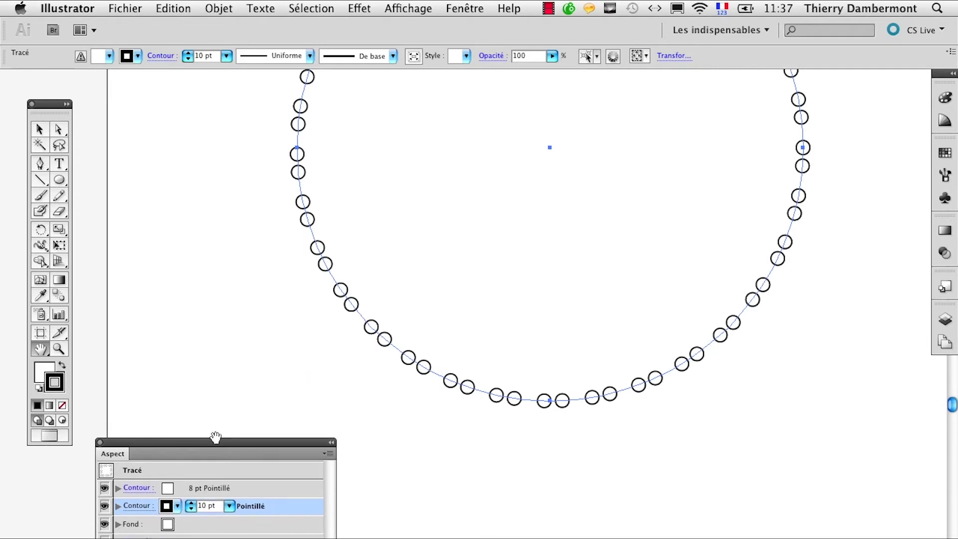
# Draw a curved two-anchor arc below the circle with the Pen tool, then reselect the circle.
pyautogui.click(40, 164)
pyautogui.click(464, 538)
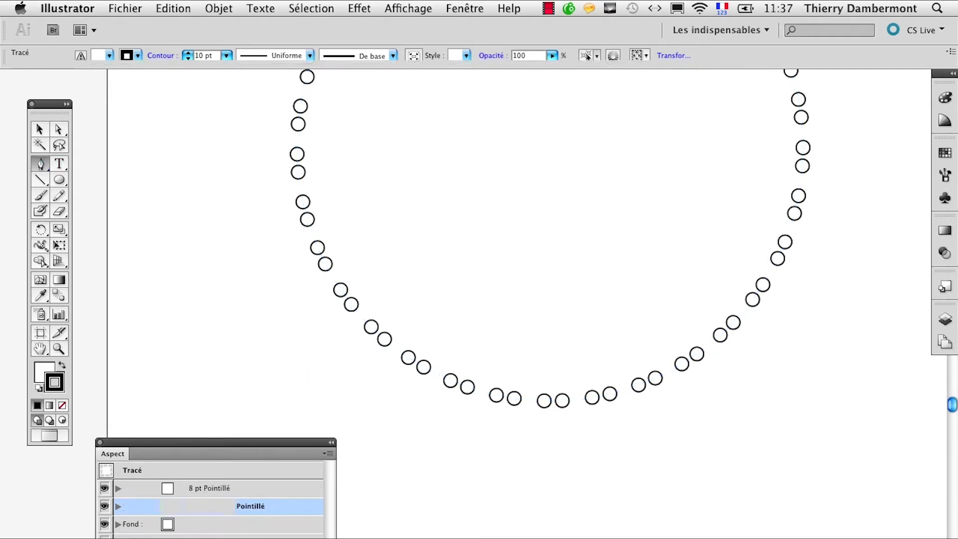
pyautogui.moveTo(674, 445); pyautogui.dragTo(828, 484)
pyautogui.moveTo(831, 537); pyautogui.dragTo(609, 528)
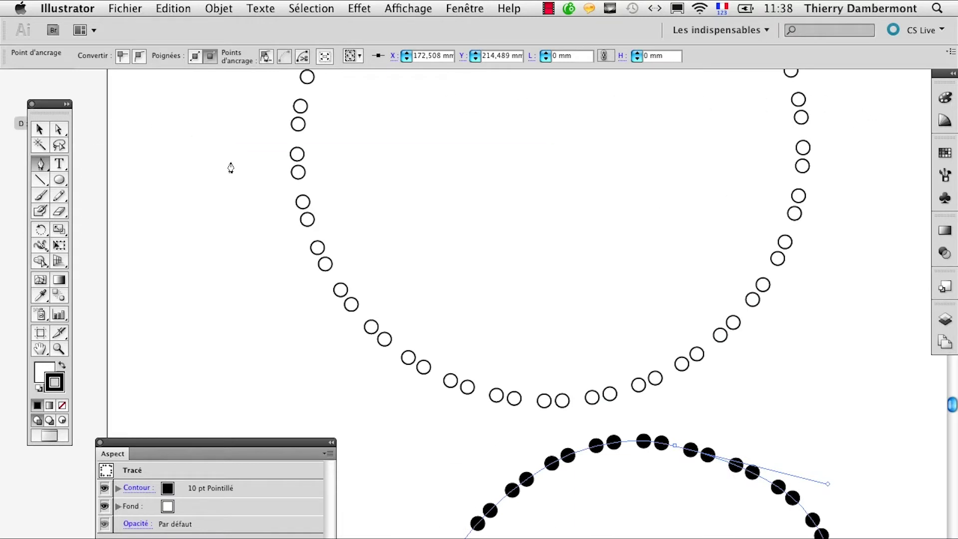
pyautogui.click(40, 129)
pyautogui.click(353, 301)
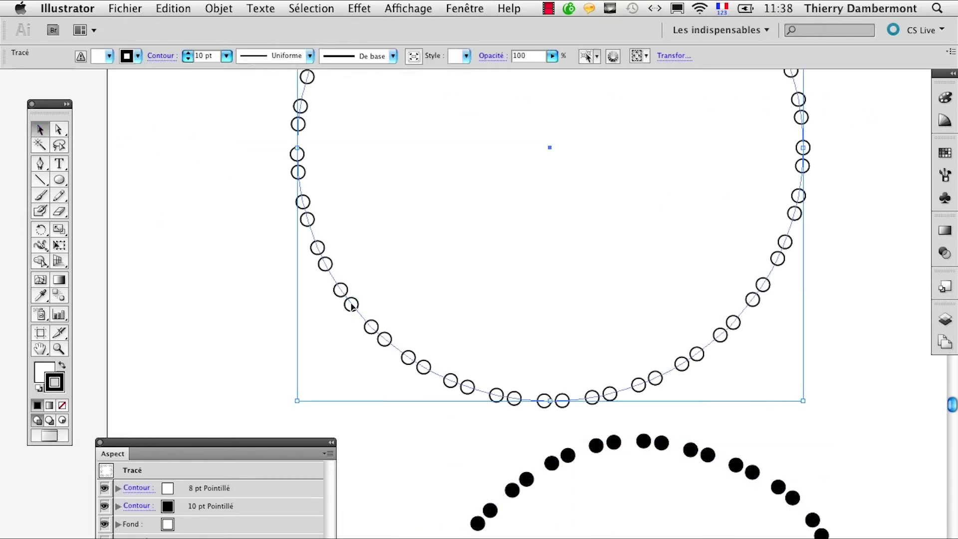
# Create a graphic style from the circle's appearance and apply it to the arc.
pyautogui.click(465, 8)
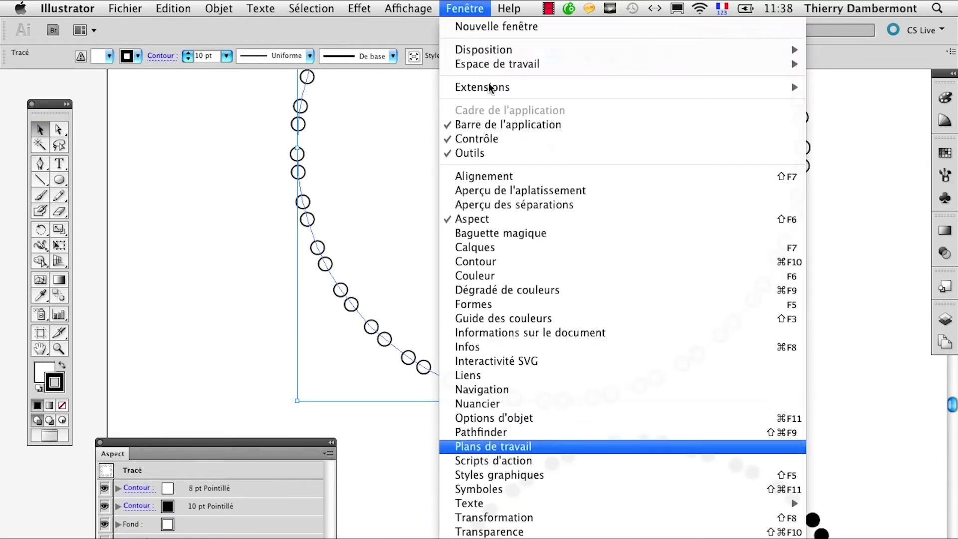
pyautogui.click(521, 477)
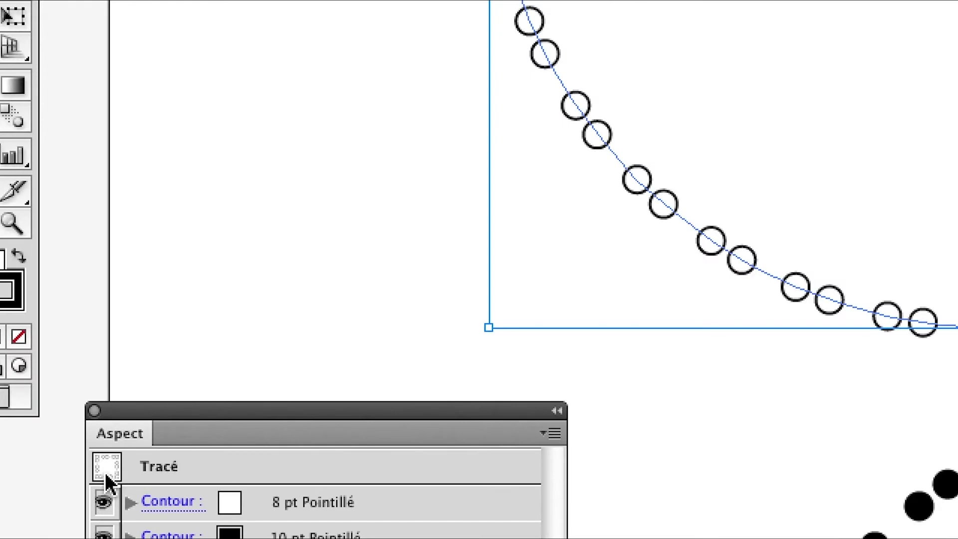
pyautogui.moveTo(106, 482); pyautogui.dragTo(613, 384)
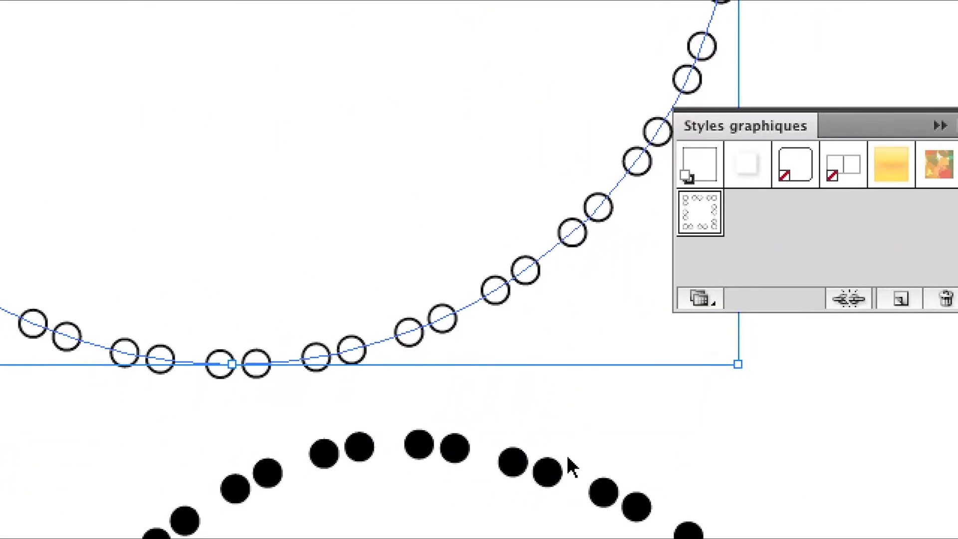
pyautogui.click(573, 464)
pyautogui.click(697, 219)
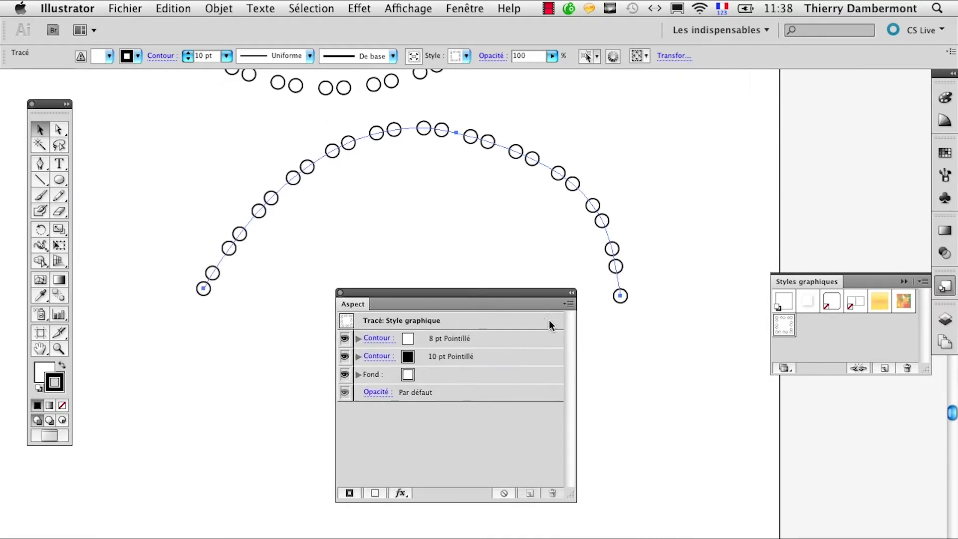
# Adjust the dash alignment of the arc's two dotted strokes.
pyautogui.moveTo(558, 332); pyautogui.dragTo(343, 270)
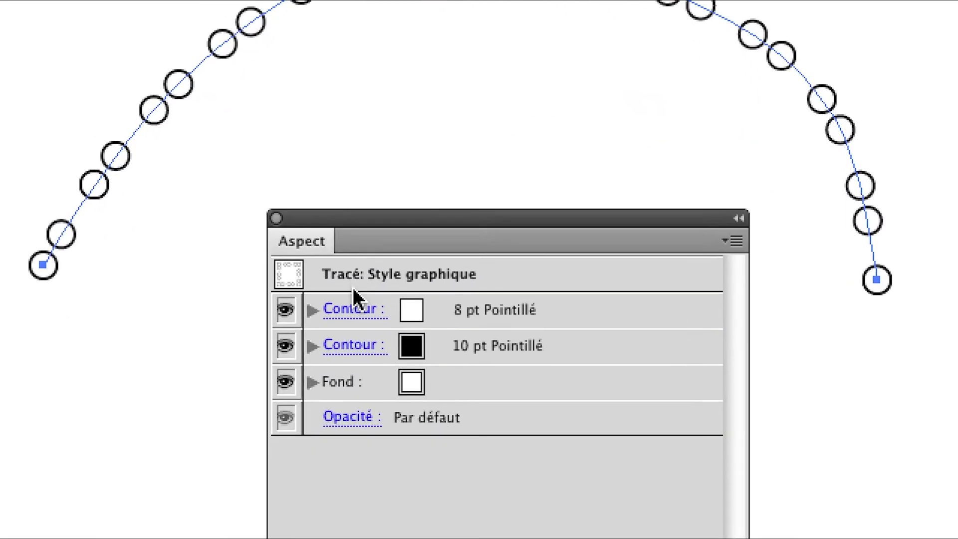
pyautogui.click(375, 353)
pyautogui.click(335, 356)
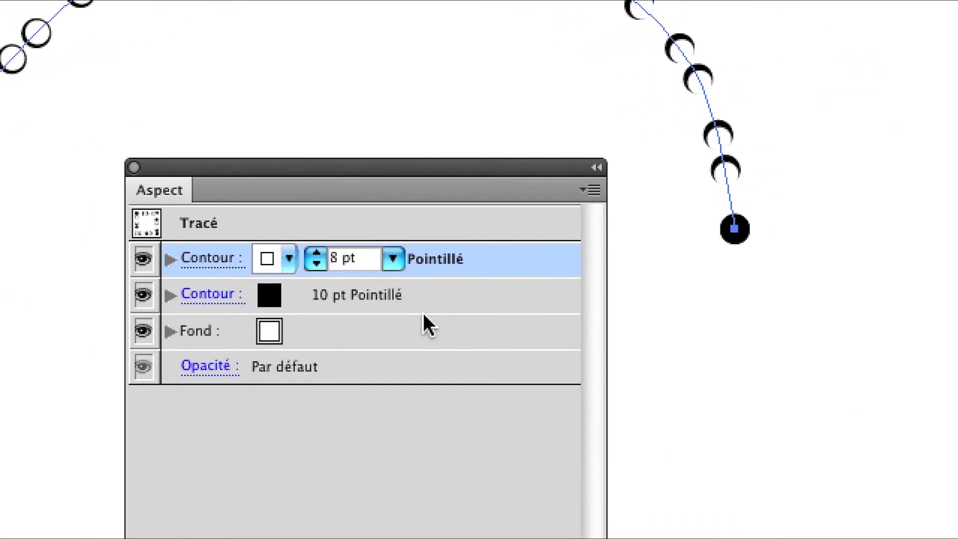
pyautogui.click(434, 309)
pyautogui.click(192, 305)
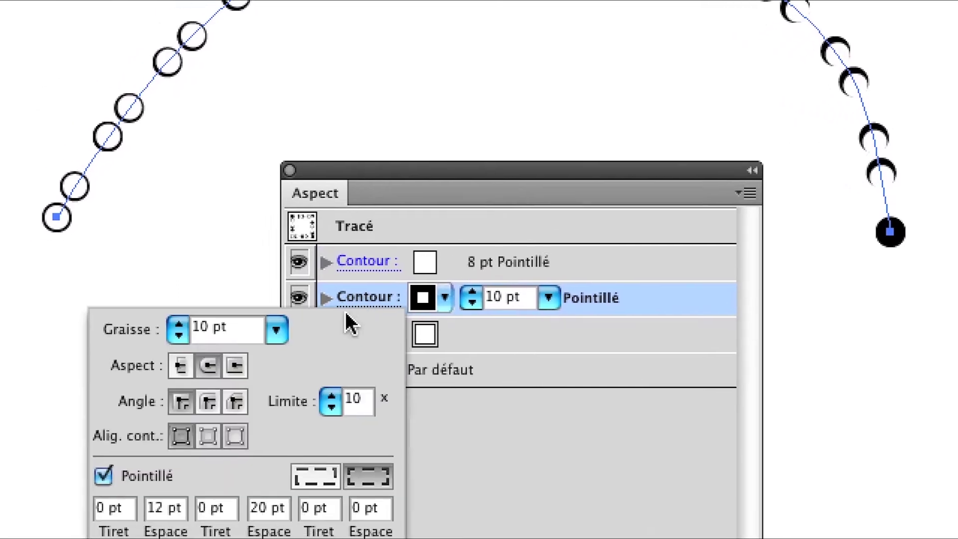
pyautogui.click(311, 396)
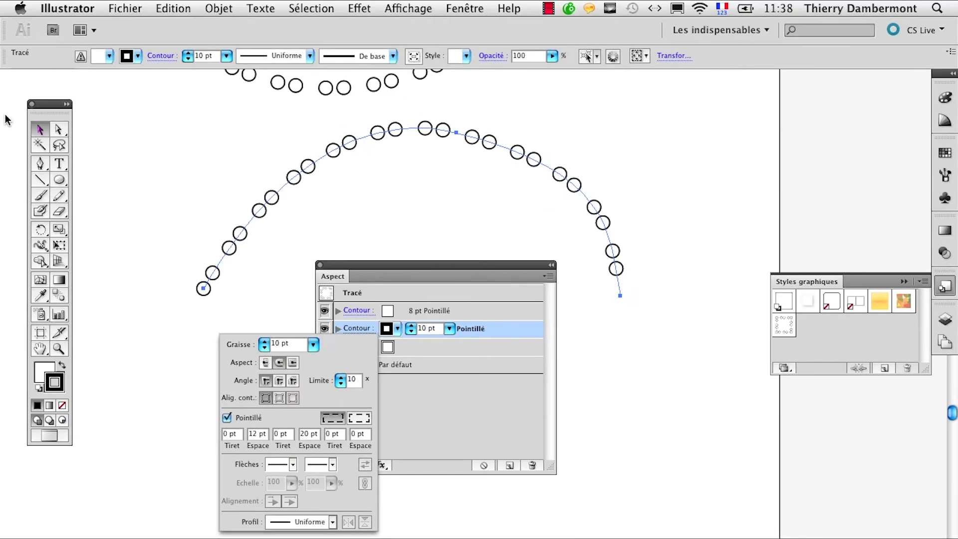
# Drag the arc's right end anchor down and right with Direct Selection to lengthen the curve.
pyautogui.click(40, 129)
pyautogui.click(721, 345)
pyautogui.click(622, 301)
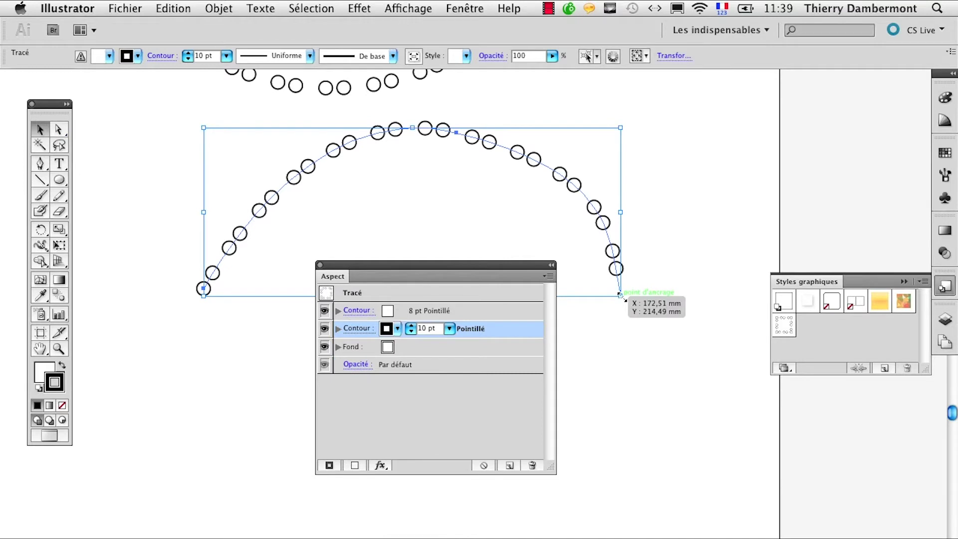
pyautogui.click(58, 129)
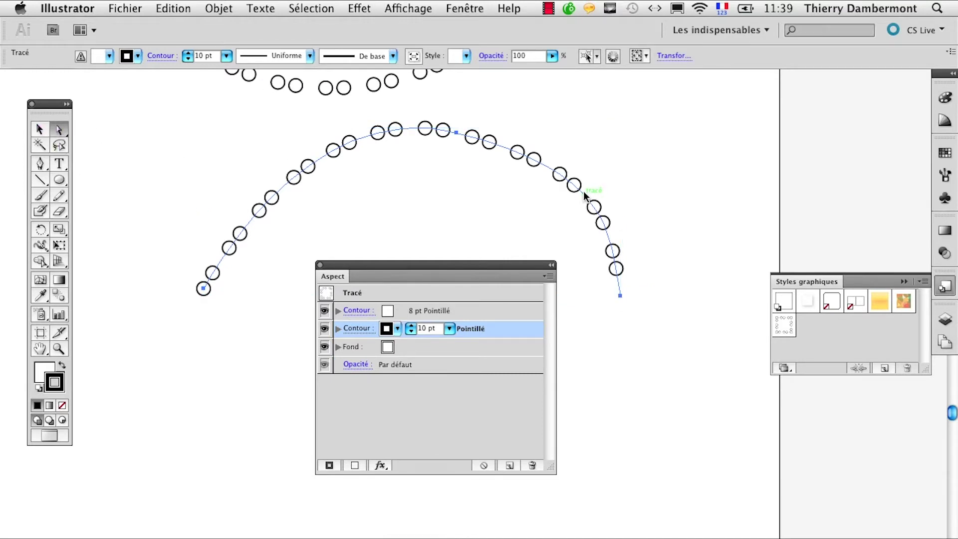
pyautogui.click(624, 316)
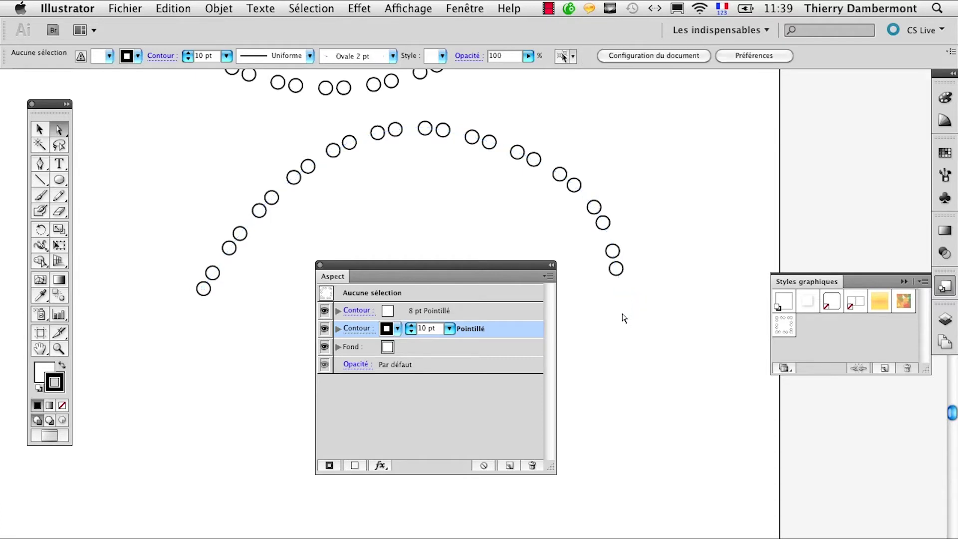
pyautogui.click(622, 298)
pyautogui.moveTo(622, 299)
pyautogui.mouseDown()
pyautogui.moveTo(656, 338)
pyautogui.moveTo(644, 384)
pyautogui.moveTo(639, 374)
pyautogui.moveTo(669, 395)
pyautogui.moveTo(666, 385)
pyautogui.mouseUp()
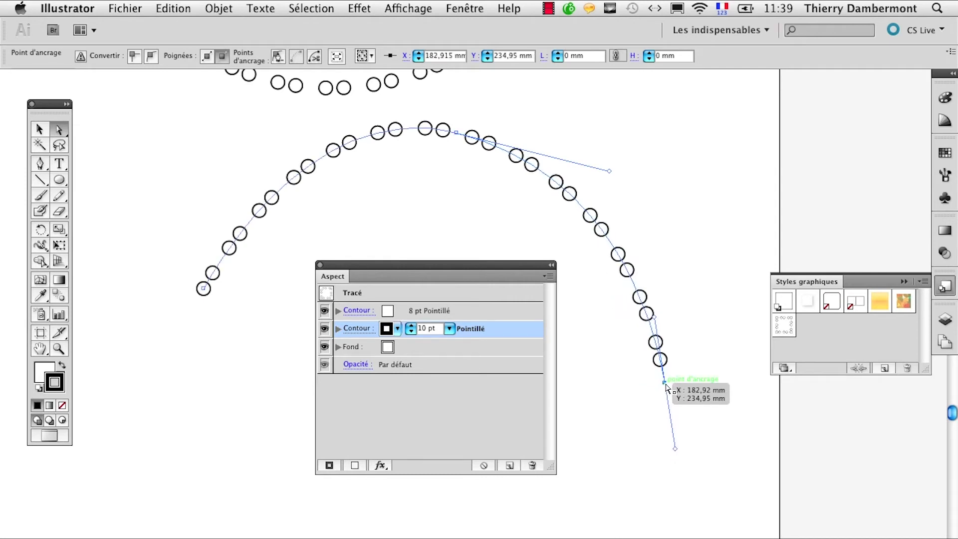
# Change the black 10 pt stroke's dash alignment.
pyautogui.click(356, 329)
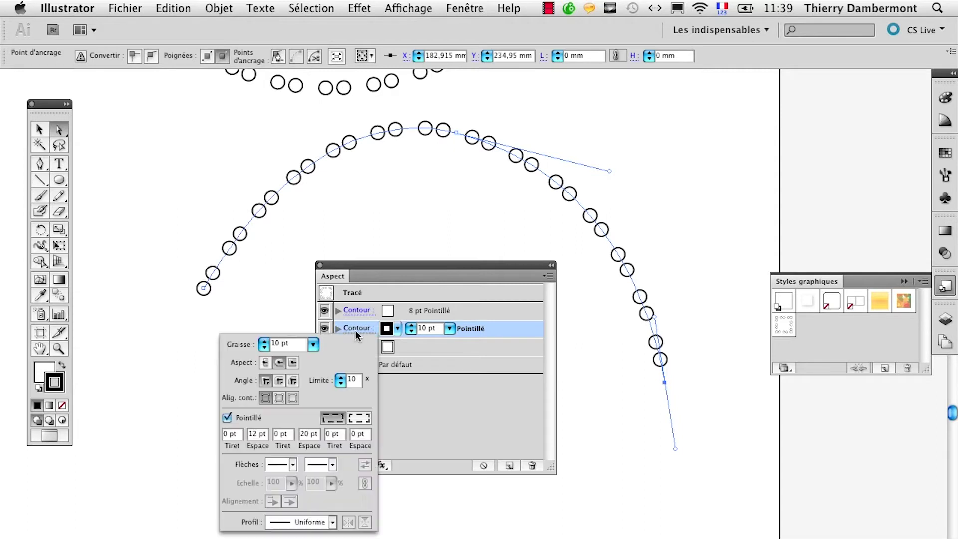
pyautogui.click(359, 418)
pyautogui.click(332, 419)
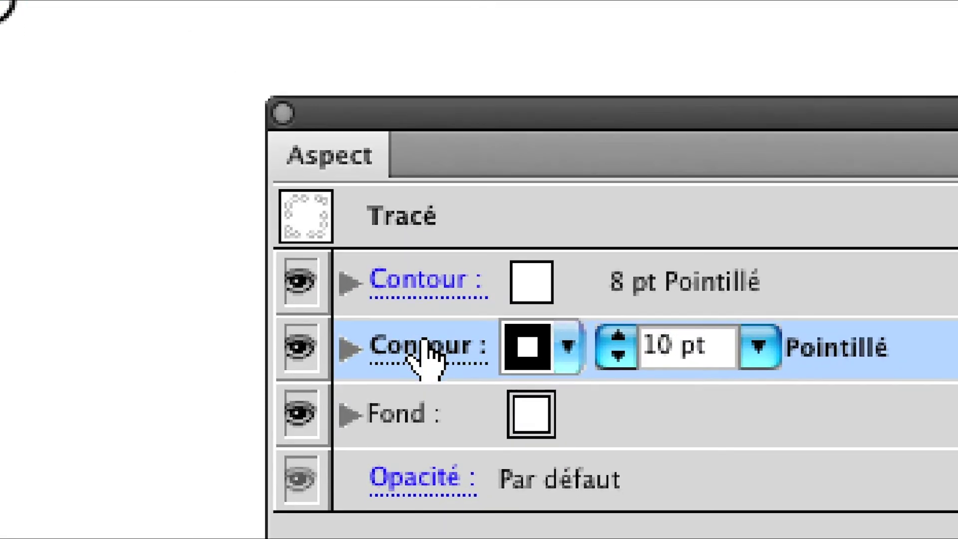
pyautogui.click(425, 344)
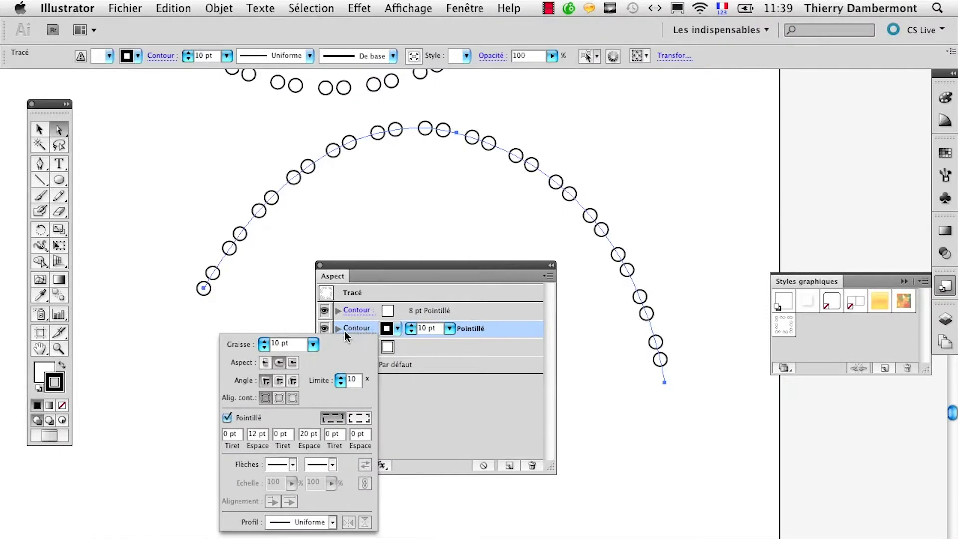
pyautogui.click(357, 421)
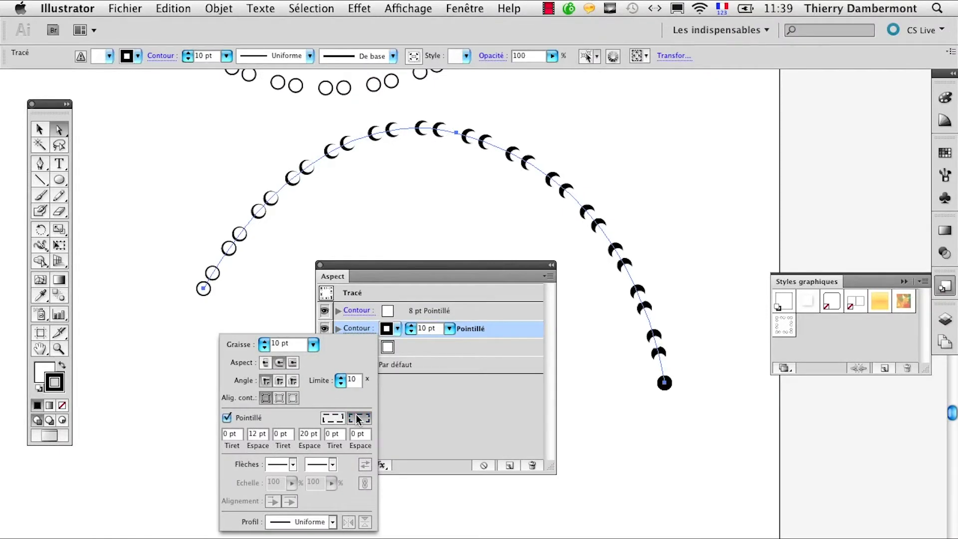
# Give the white 8 pt stroke the same dash alignment as the black one.
pyautogui.click(459, 309)
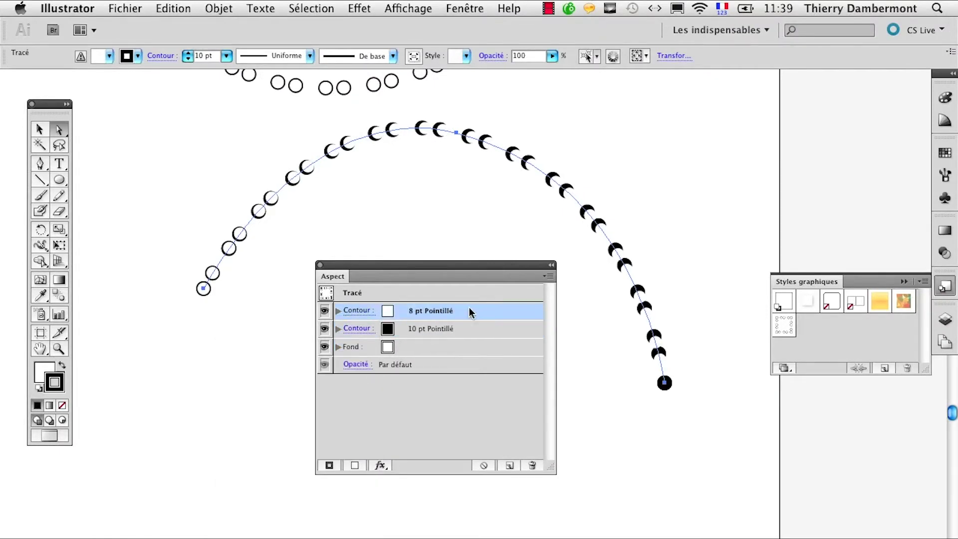
pyautogui.click(357, 310)
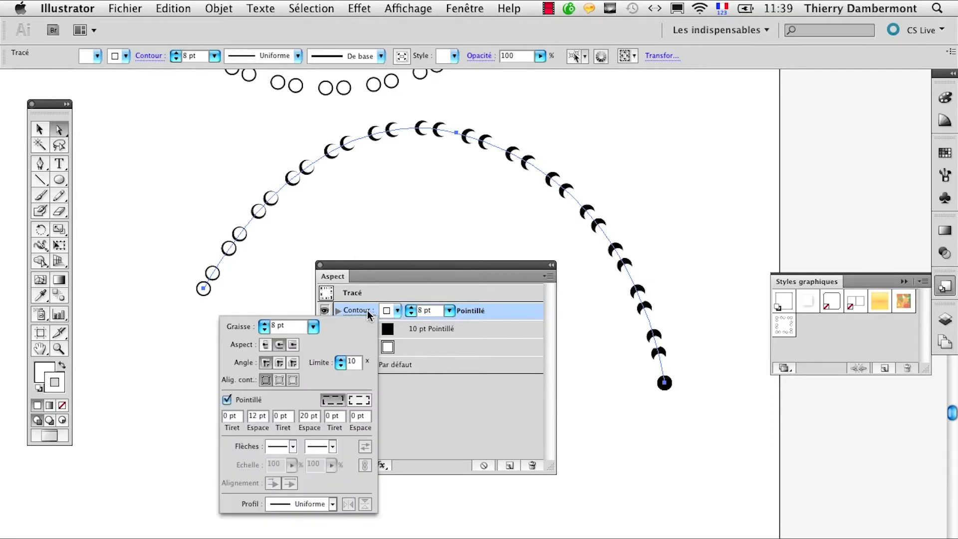
pyautogui.click(357, 402)
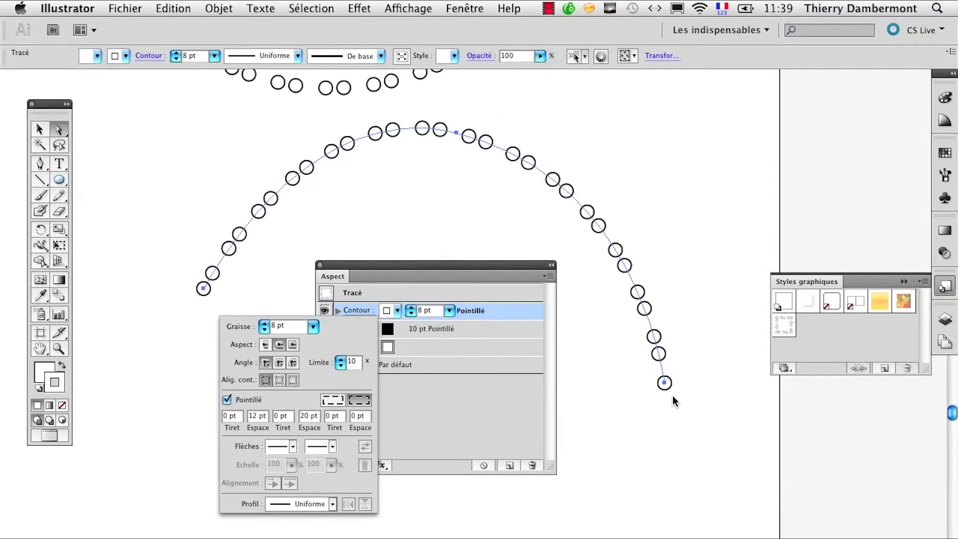
pyautogui.moveTo(374, 272); pyautogui.dragTo(747, 455)
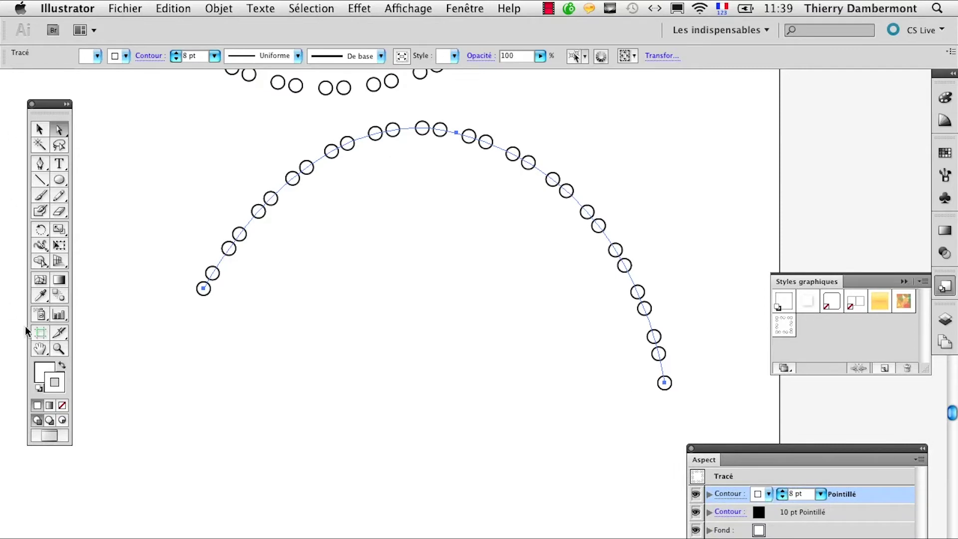
# Save the document as 'Sans titre - 5.ai', accepting the default Illustrator options.
pyautogui.click(31, 129)
pyautogui.click(126, 9)
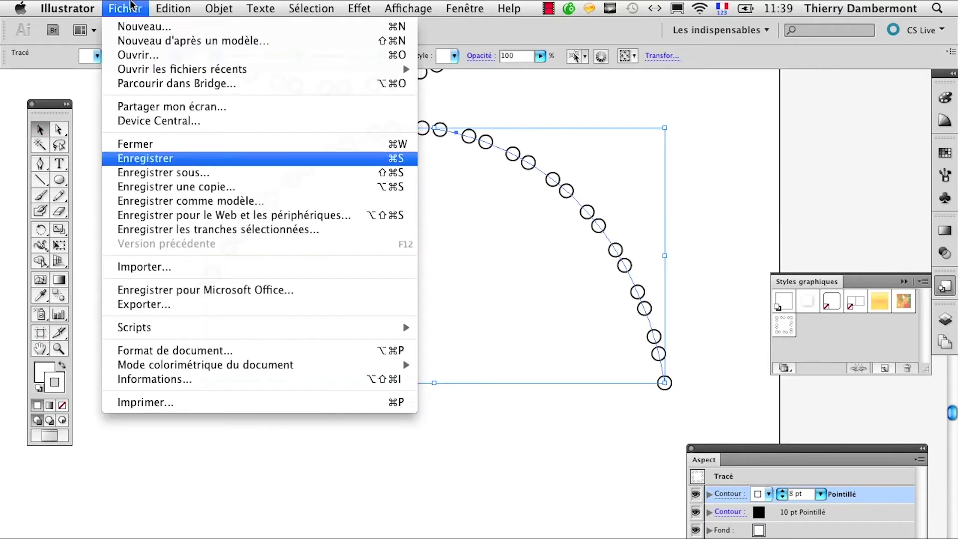
pyautogui.click(173, 175)
pyautogui.click(480, 165)
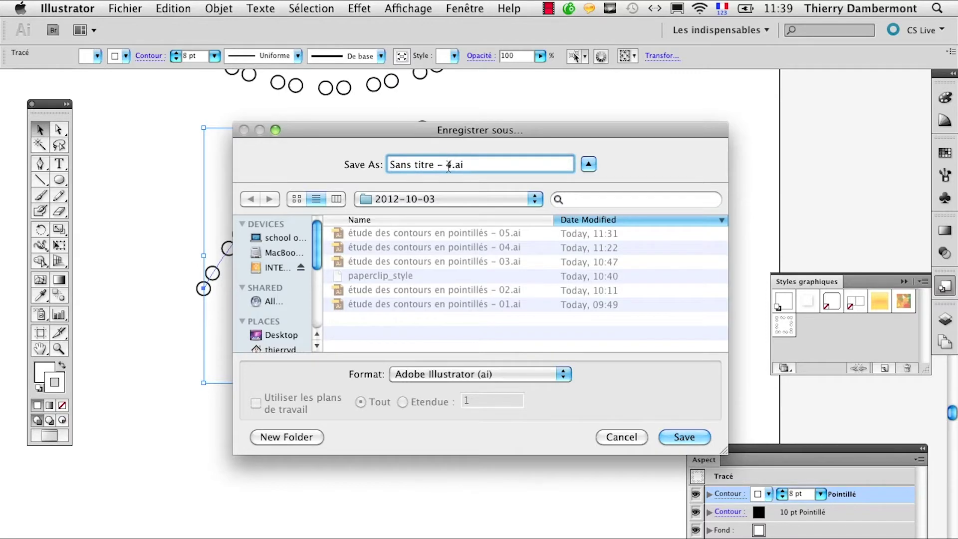
pyautogui.press('BackSpace')
pyautogui.write('5')
pyautogui.click(682, 437)
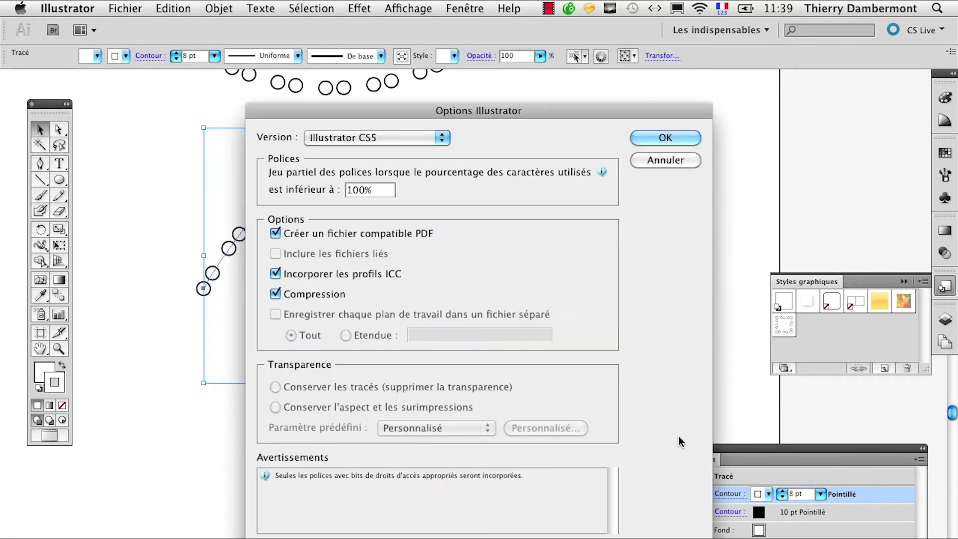
pyautogui.click(639, 134)
pyautogui.click(40, 349)
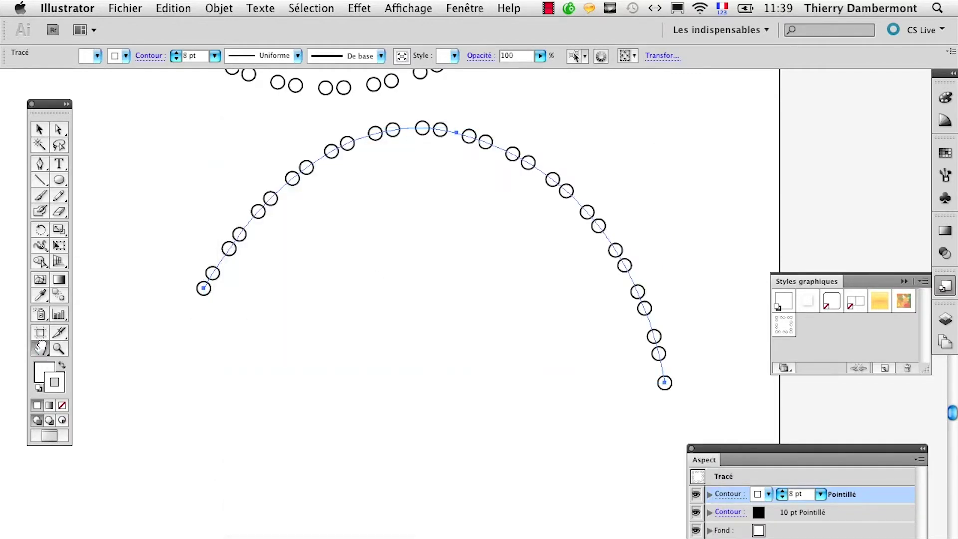
pyautogui.moveTo(482, 263); pyautogui.dragTo(430, 427)
pyautogui.click(42, 130)
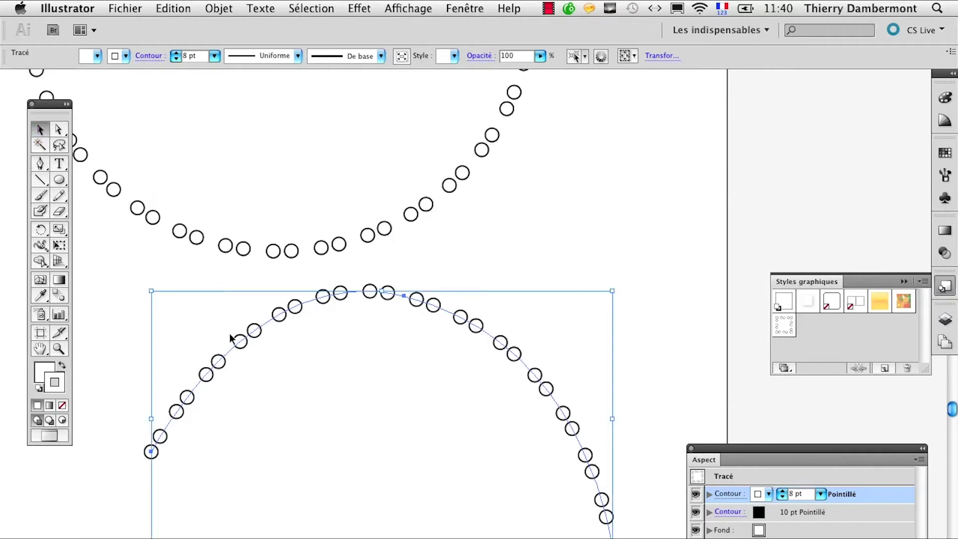
# Delete the lower arc and zoom in on the dotted arc at the top of the circle.
pyautogui.press('Delete')
pyautogui.click(40, 348)
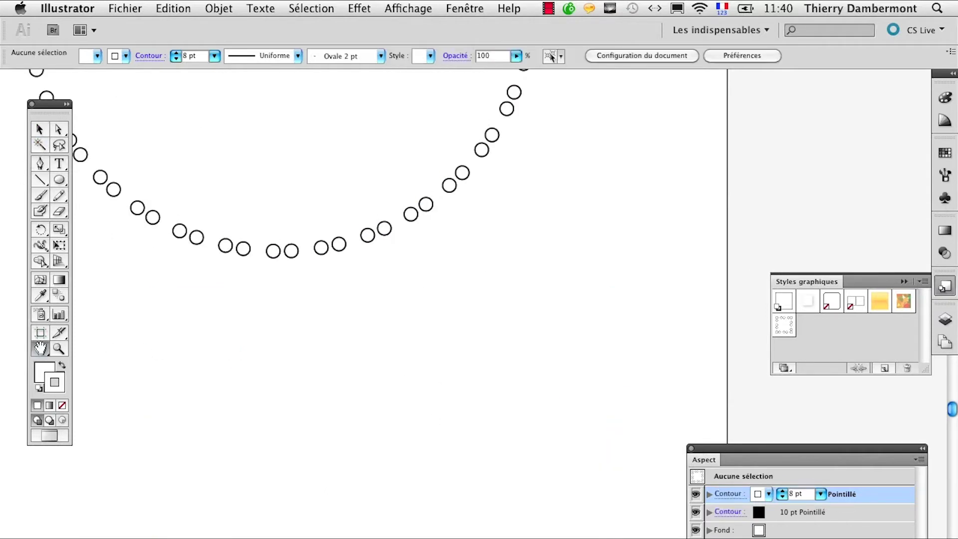
pyautogui.moveTo(380, 80); pyautogui.dragTo(480, 332)
pyautogui.moveTo(406, 416); pyautogui.dragTo(396, 441)
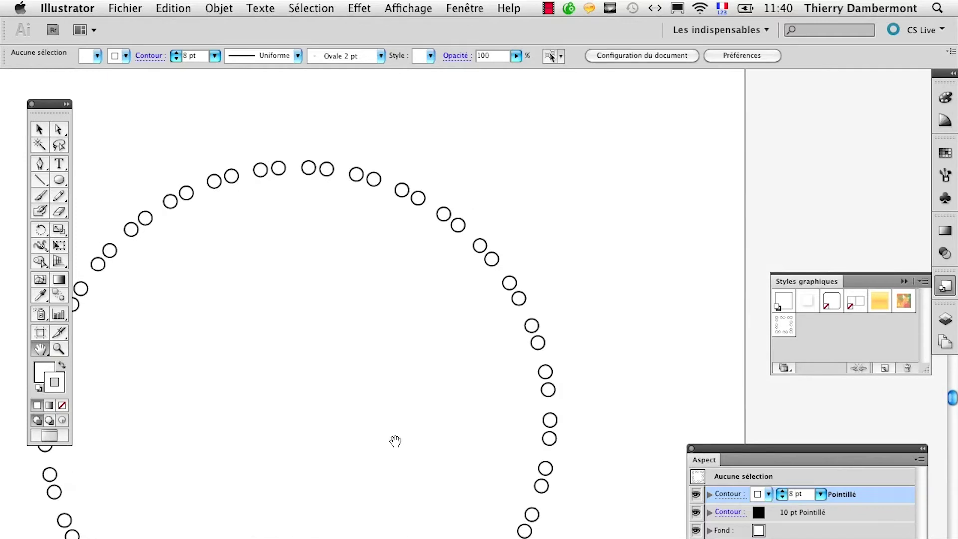
pyautogui.click(59, 348)
pyautogui.click(499, 248)
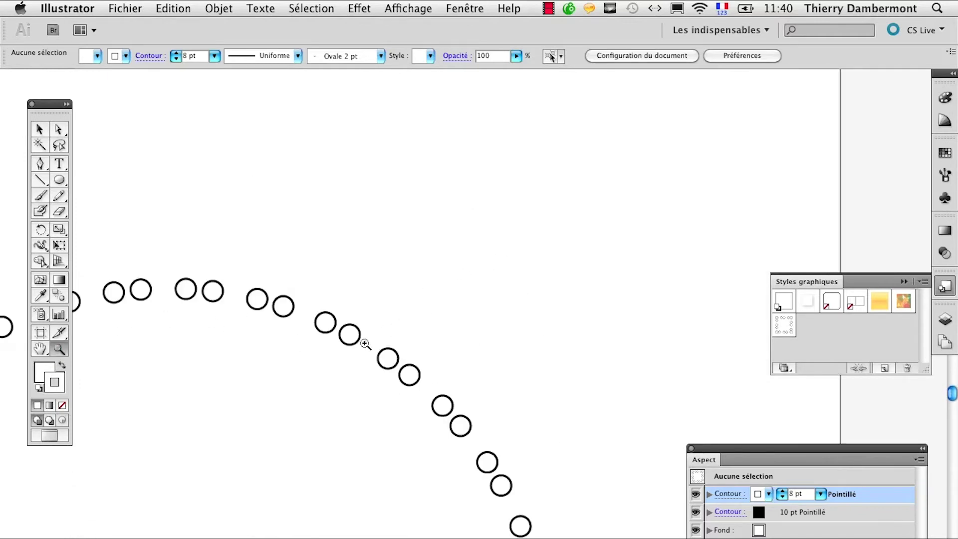
# Select the dotted arc and expand the Appearance panel to list all its stroke rows.
pyautogui.click(40, 130)
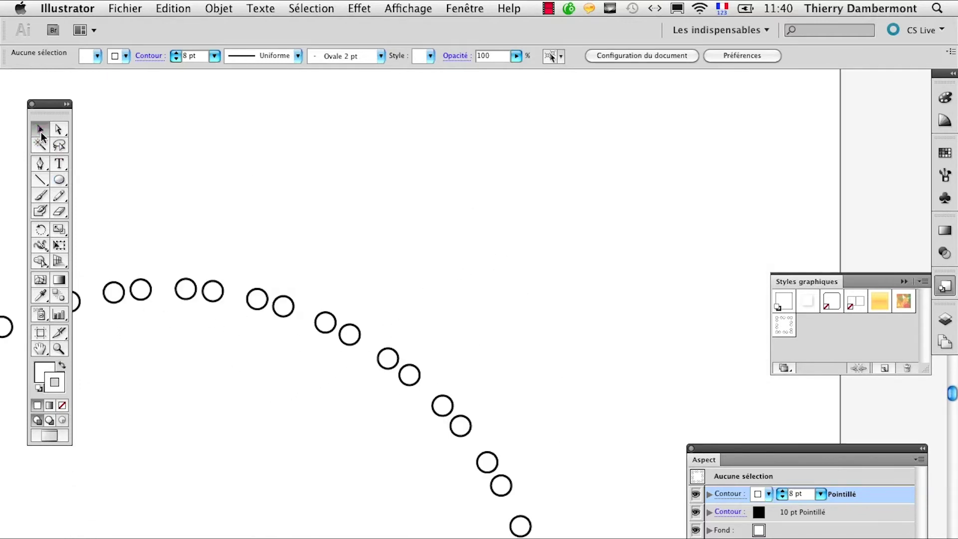
pyautogui.click(298, 319)
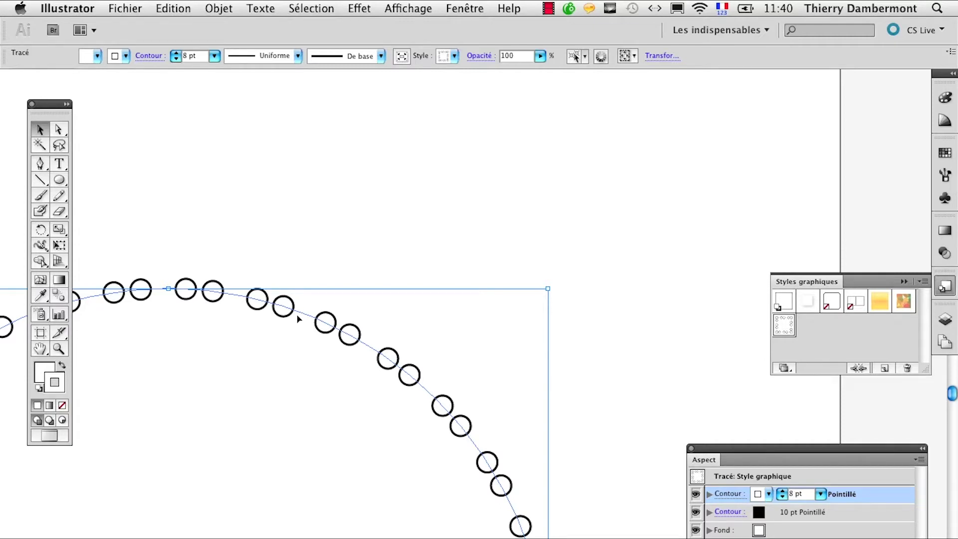
pyautogui.press('a')
pyautogui.press('v')
pyautogui.moveTo(733, 480); pyautogui.dragTo(604, 243)
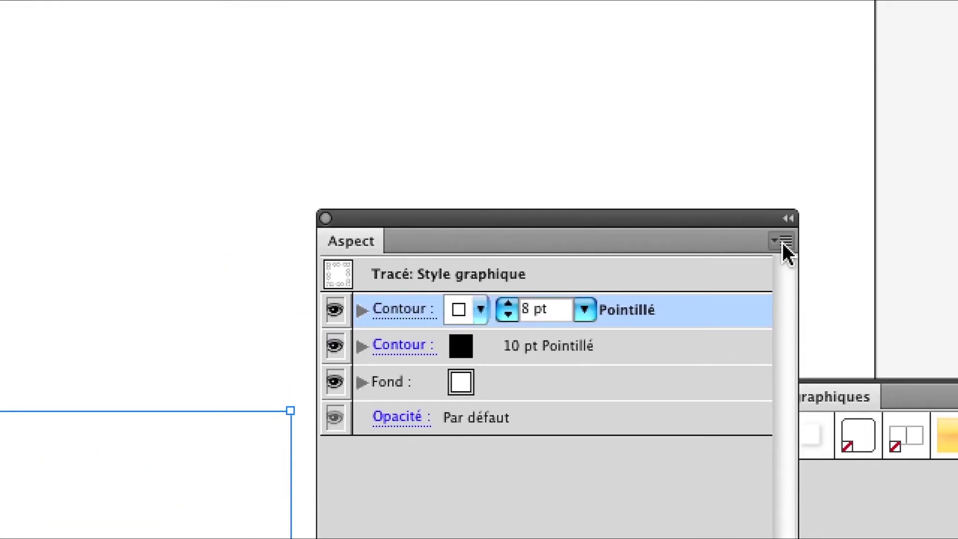
# Add a new stroke to the arc's appearance and expand the Stroke panel's dash options.
pyautogui.click(783, 243)
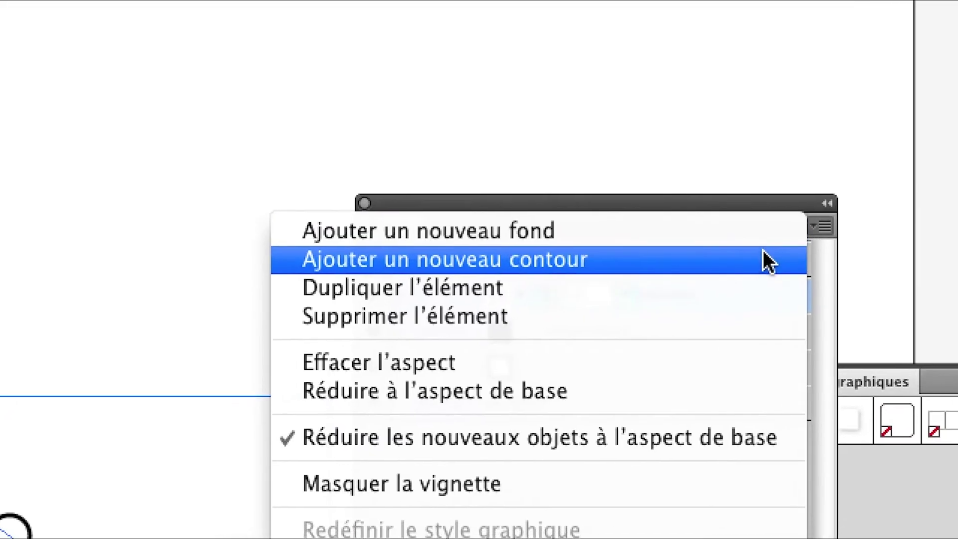
pyautogui.click(764, 252)
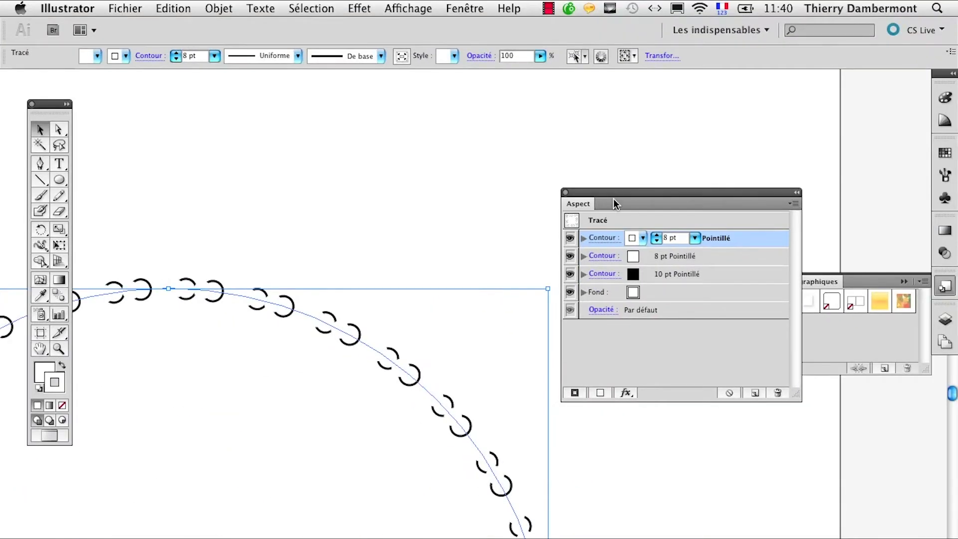
pyautogui.moveTo(613, 203); pyautogui.dragTo(338, 141)
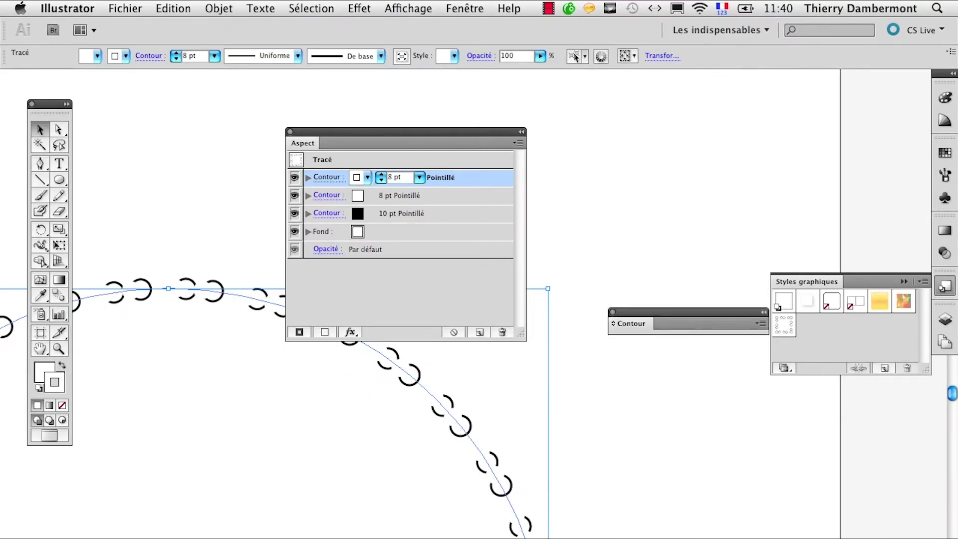
pyautogui.moveTo(659, 313); pyautogui.dragTo(659, 209)
pyautogui.click(626, 212)
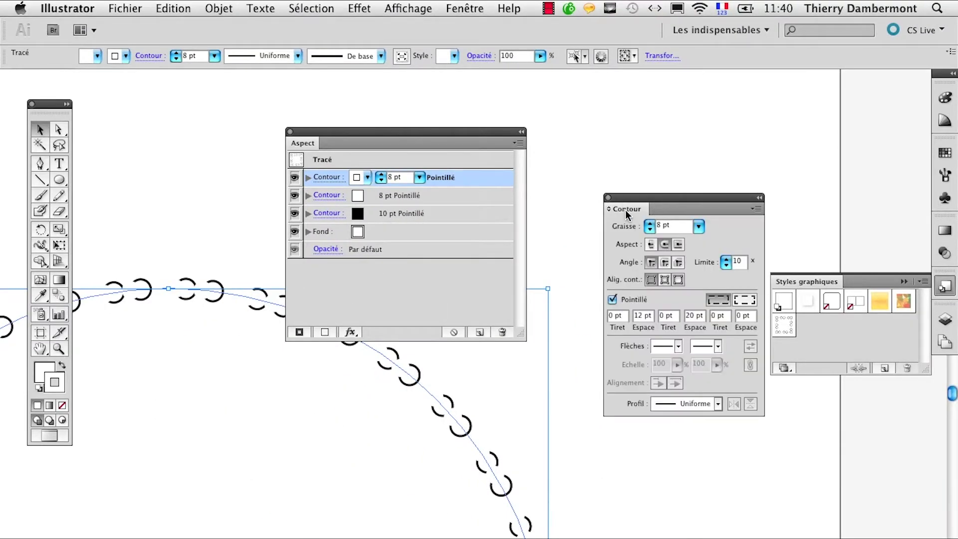
pyautogui.moveTo(432, 141); pyautogui.dragTo(483, 99)
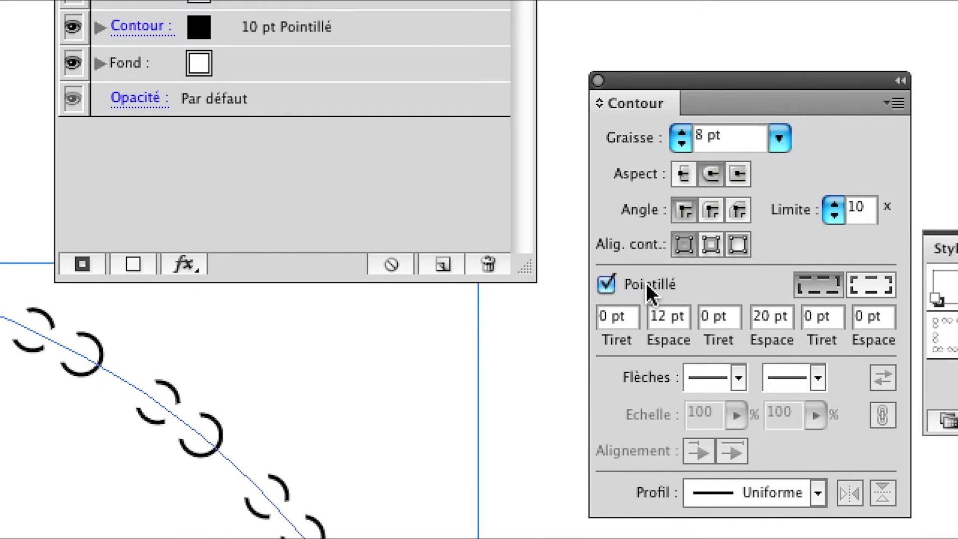
pyautogui.click(600, 316)
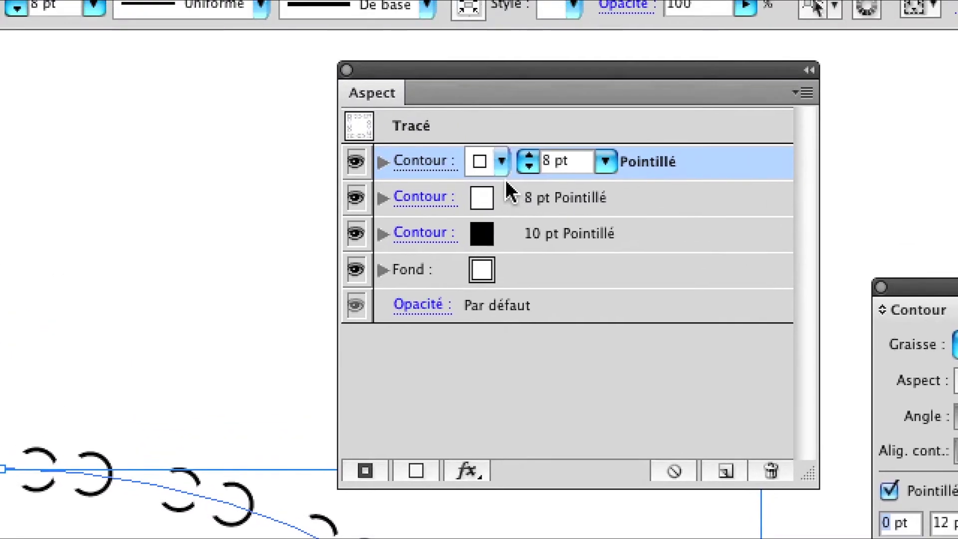
# Make the top stroke brown.
pyautogui.click(505, 175)
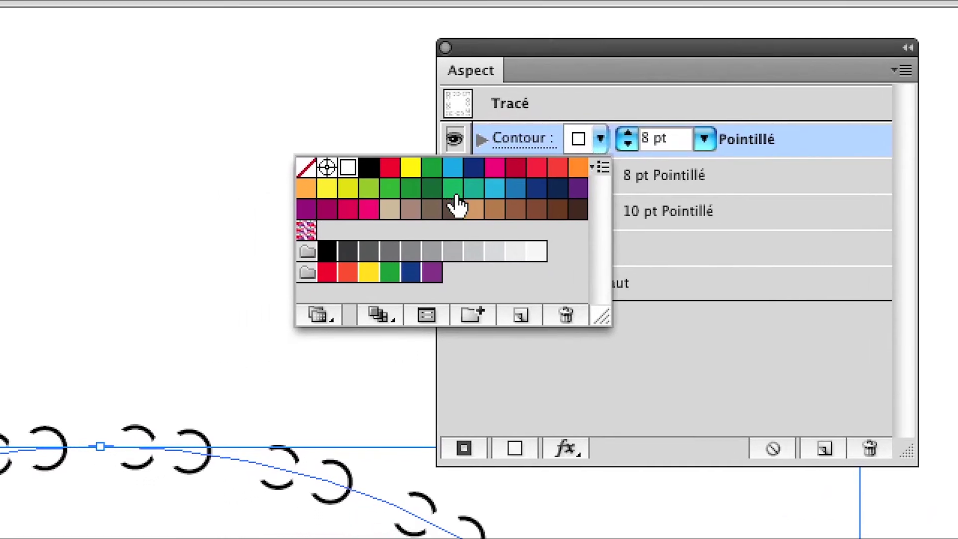
pyautogui.click(462, 200)
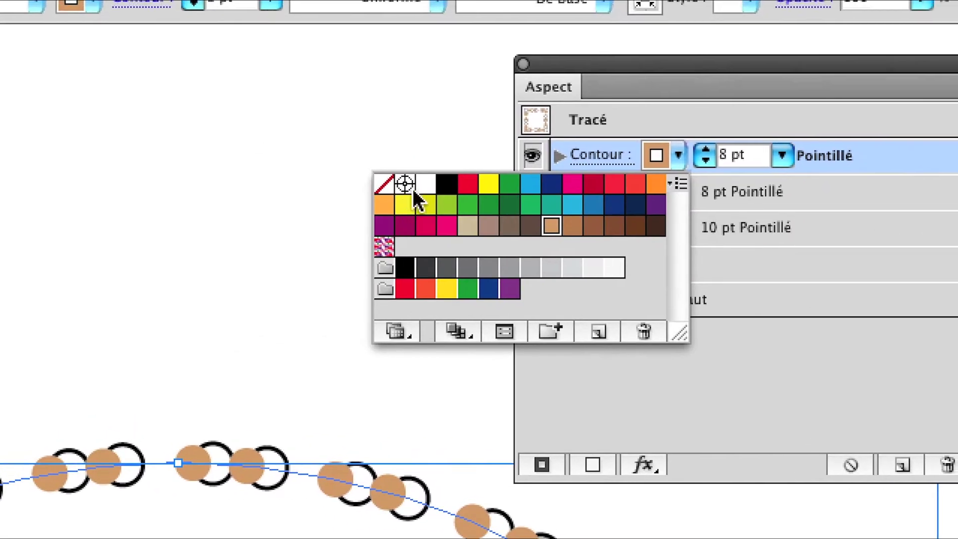
pyautogui.click(416, 190)
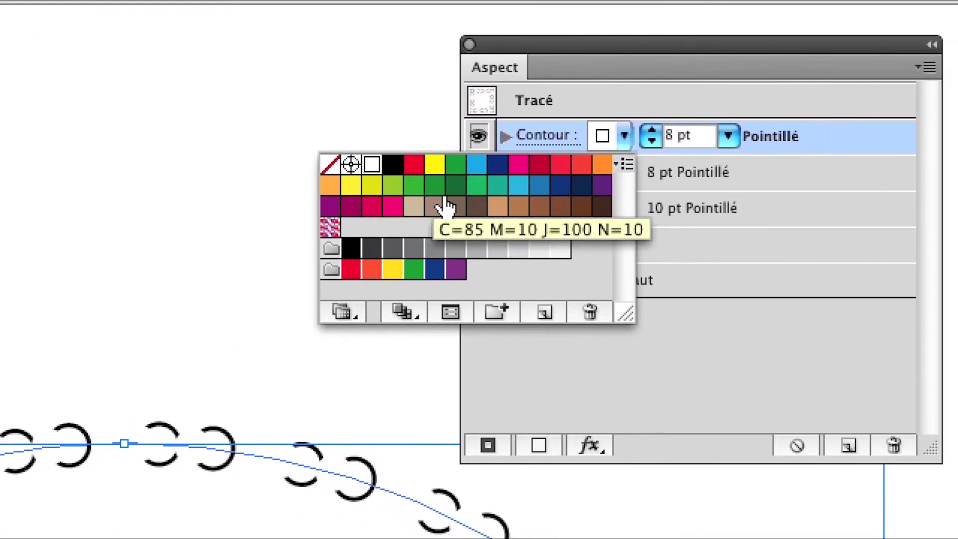
pyautogui.click(452, 207)
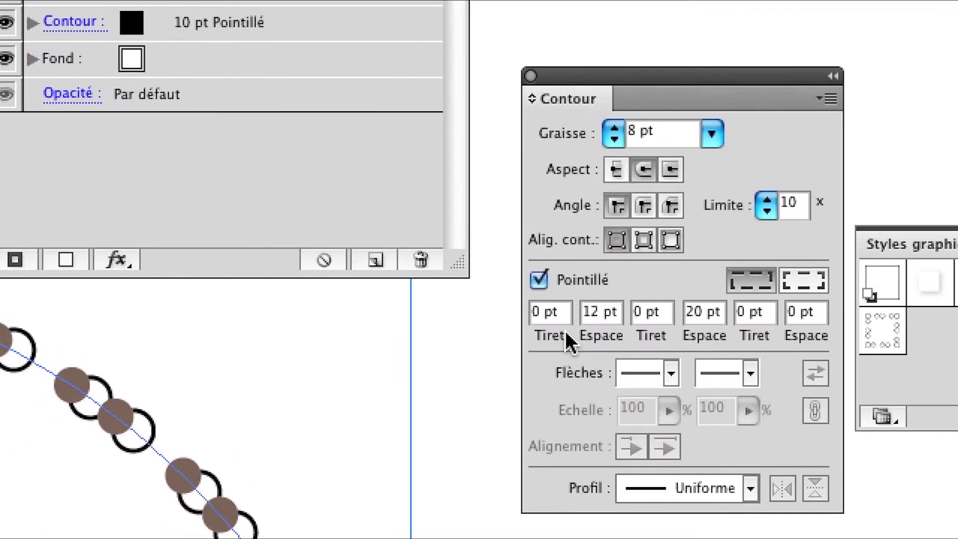
# Dash the brown stroke with 12 pt dashes and 0 pt gaps.
pyautogui.doubleClick(558, 325)
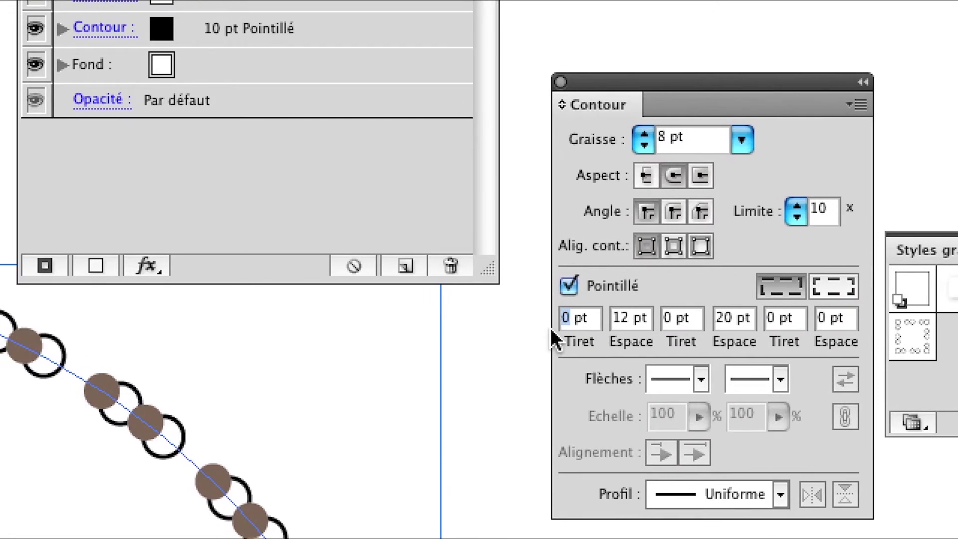
pyautogui.write('12')
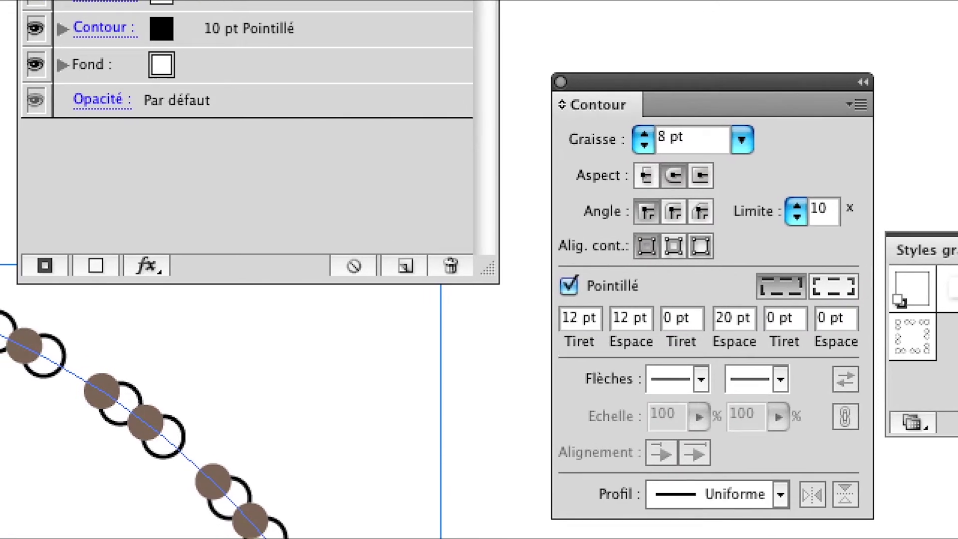
pyautogui.press('Tab')
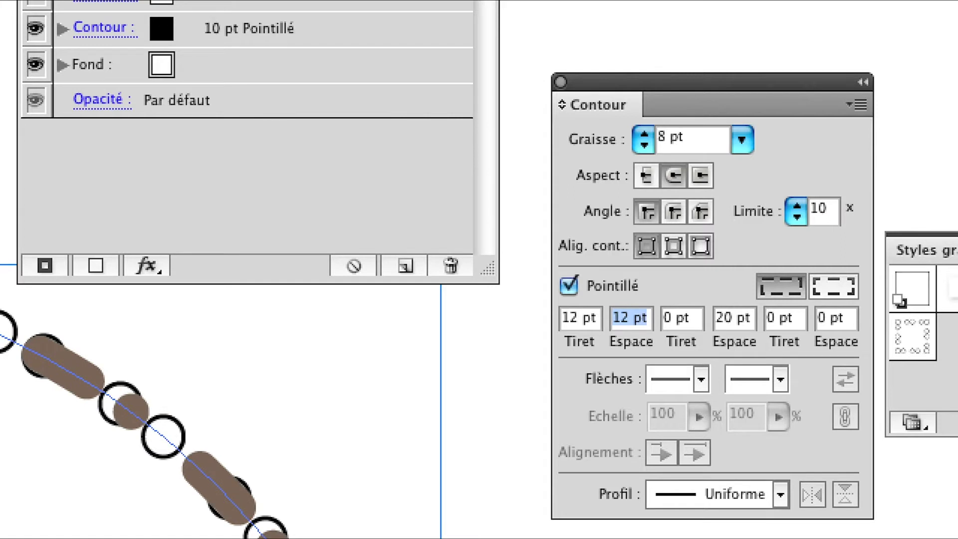
pyautogui.write('0')
pyautogui.press('Tab')
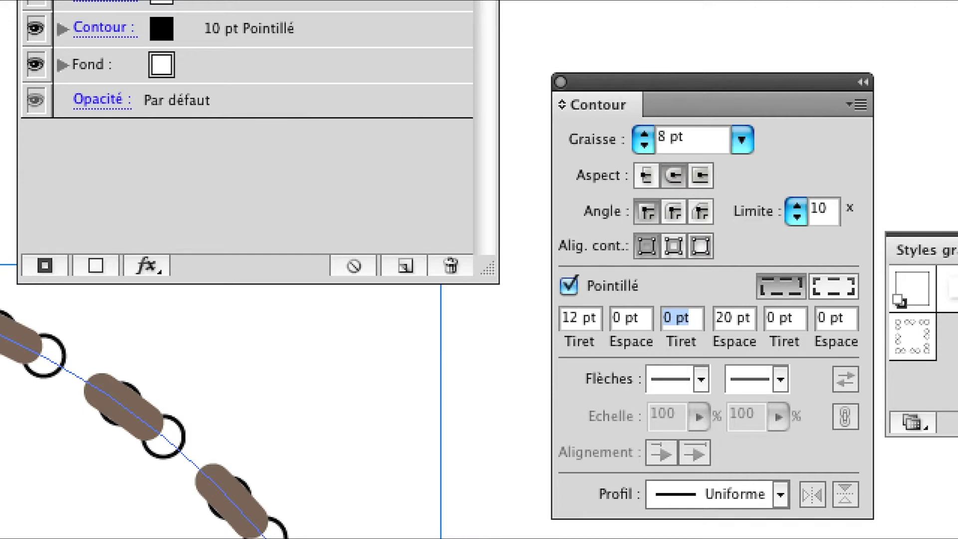
pyautogui.press('Tab')
pyautogui.press('Tab')
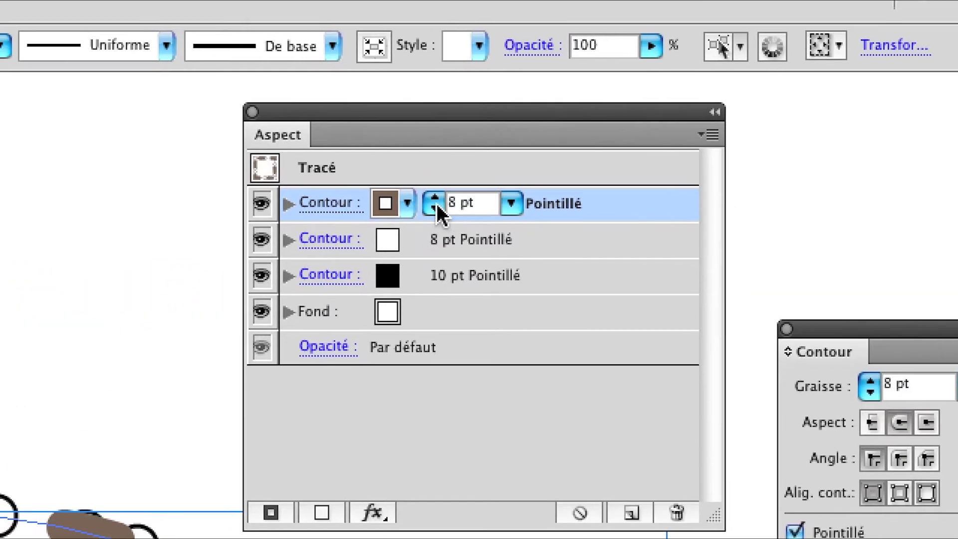
# Thin the brown stroke to 5 pt and align its dashes to the path ends.
pyautogui.click(435, 208)
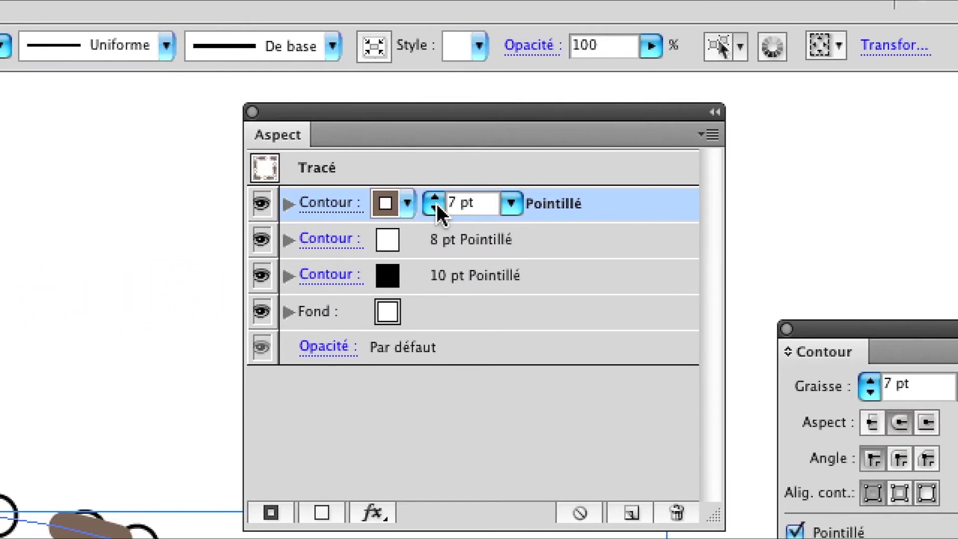
pyautogui.click(435, 208)
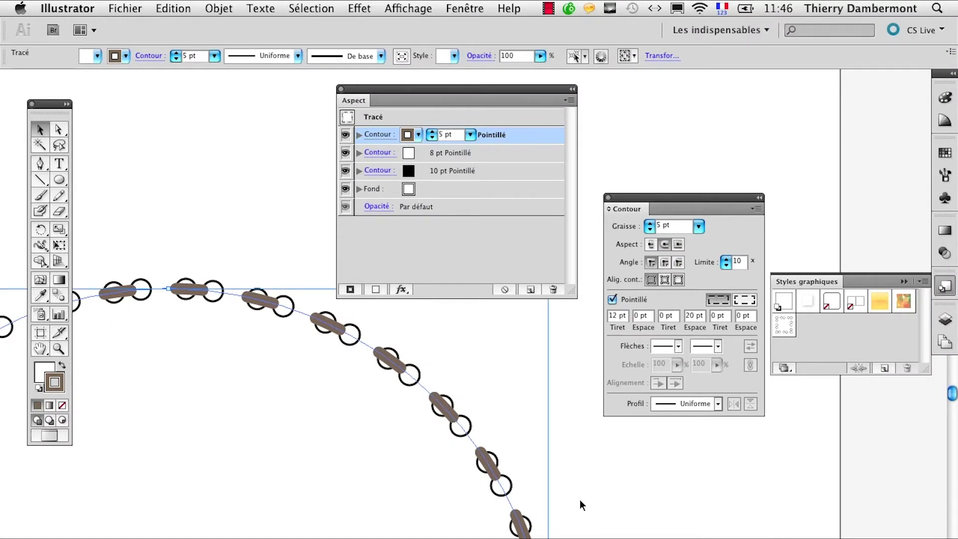
pyautogui.click(744, 300)
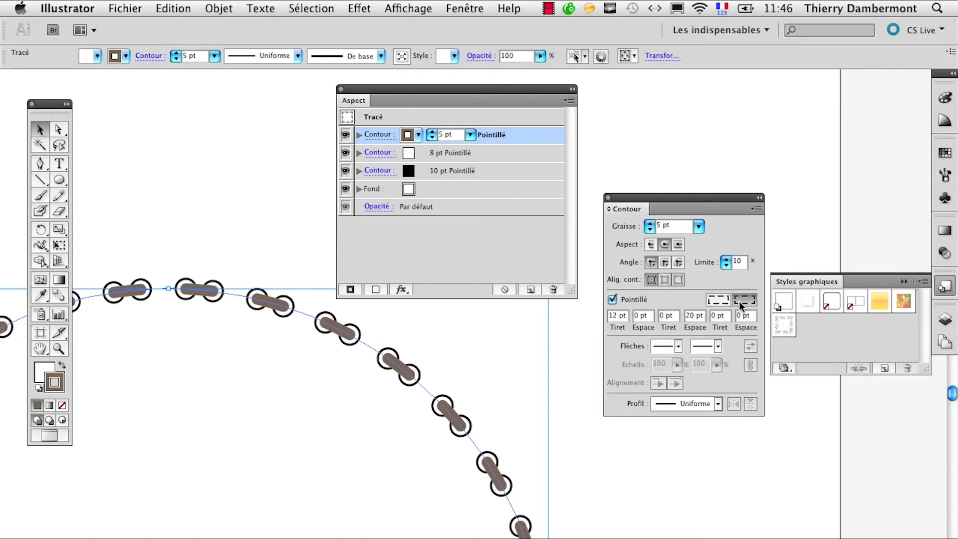
# Check the white and black strokes' settings, then re-align the brown dashes to the path ends.
pyautogui.click(532, 154)
pyautogui.click(530, 168)
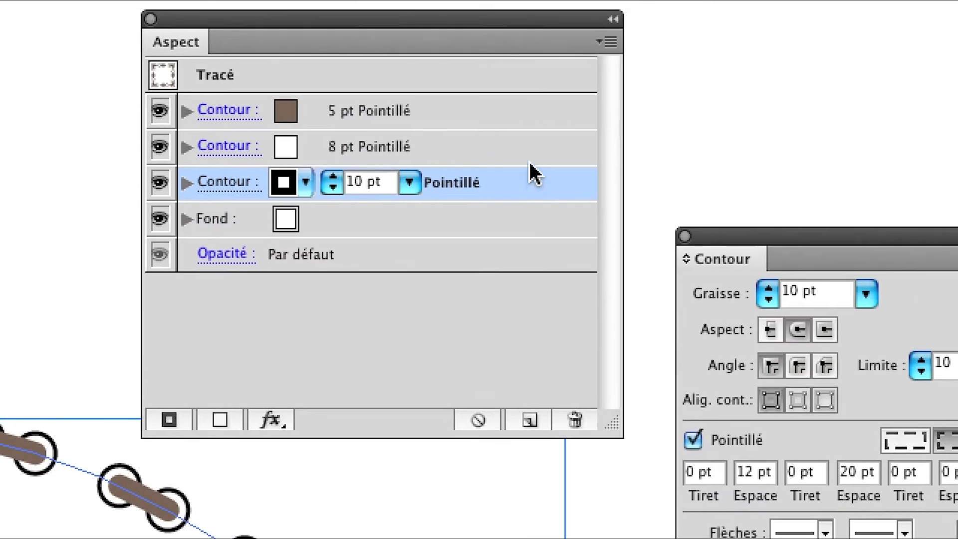
pyautogui.click(530, 153)
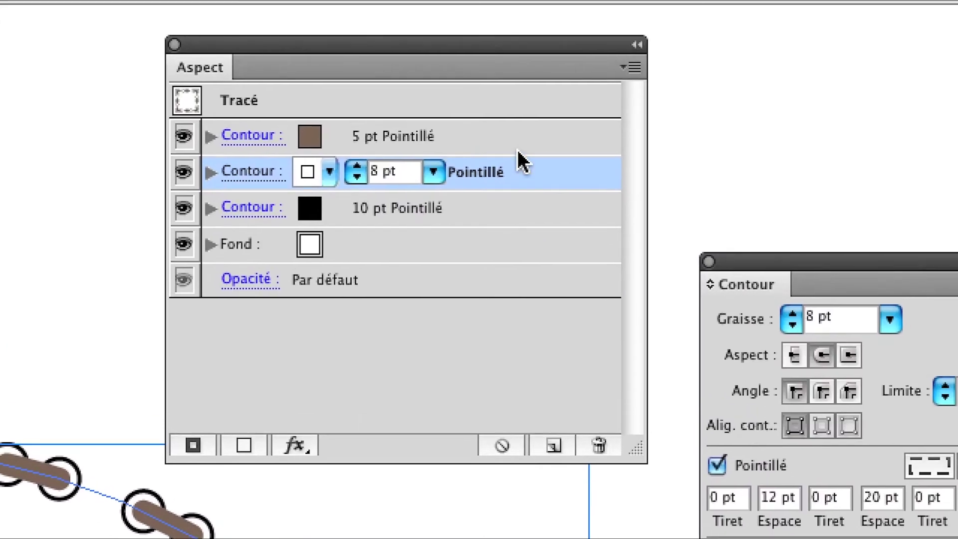
pyautogui.click(517, 150)
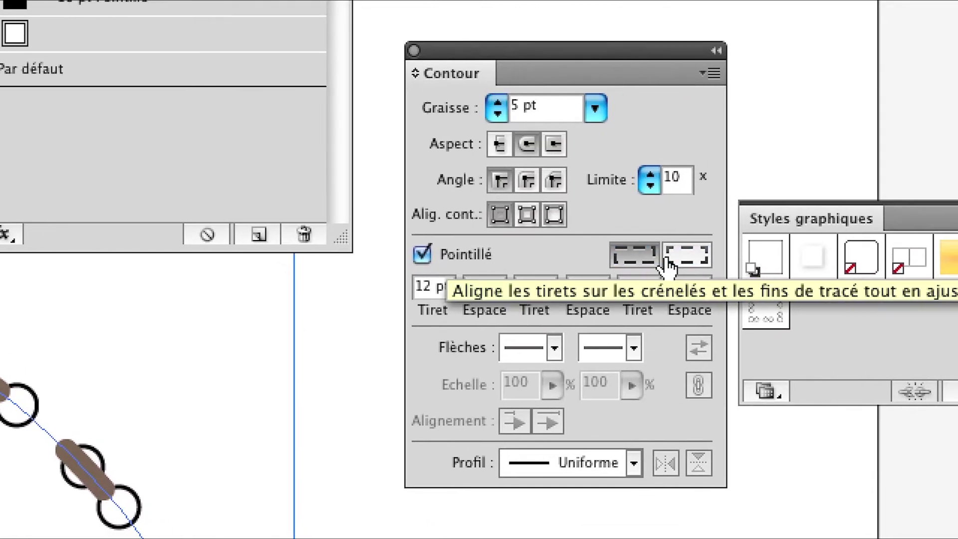
pyautogui.click(667, 259)
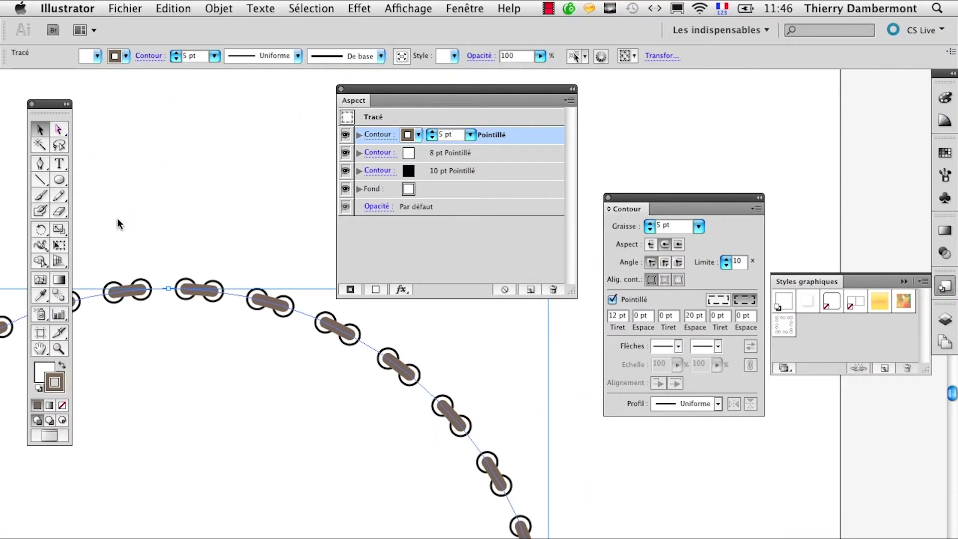
# Recolour the 8 pt white dotted stroke light grey.
pyautogui.press('a')
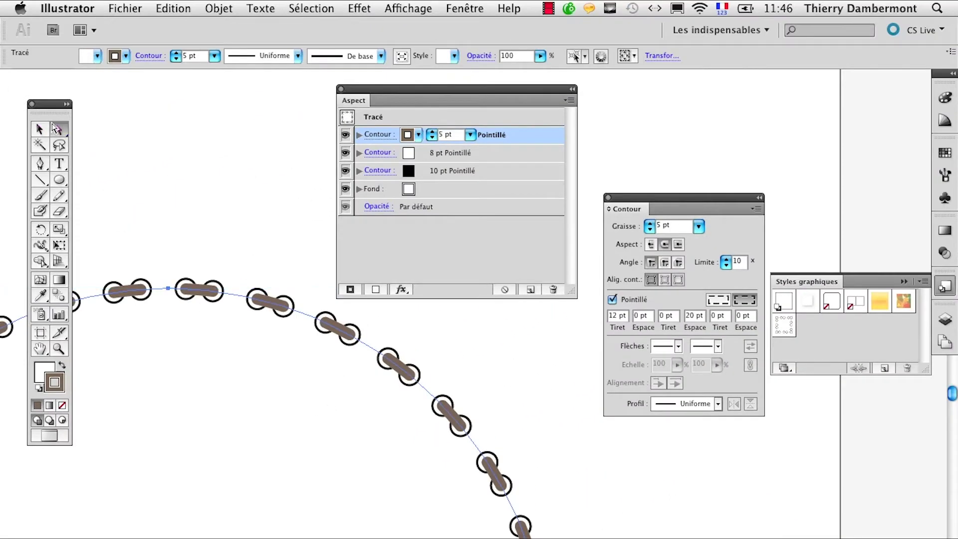
pyautogui.click(164, 160)
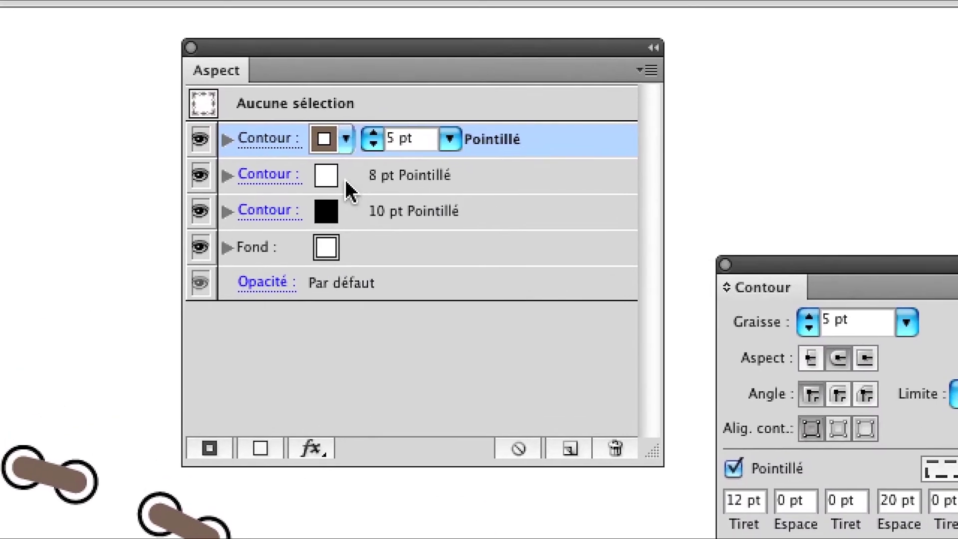
pyautogui.click(347, 186)
pyautogui.click(347, 182)
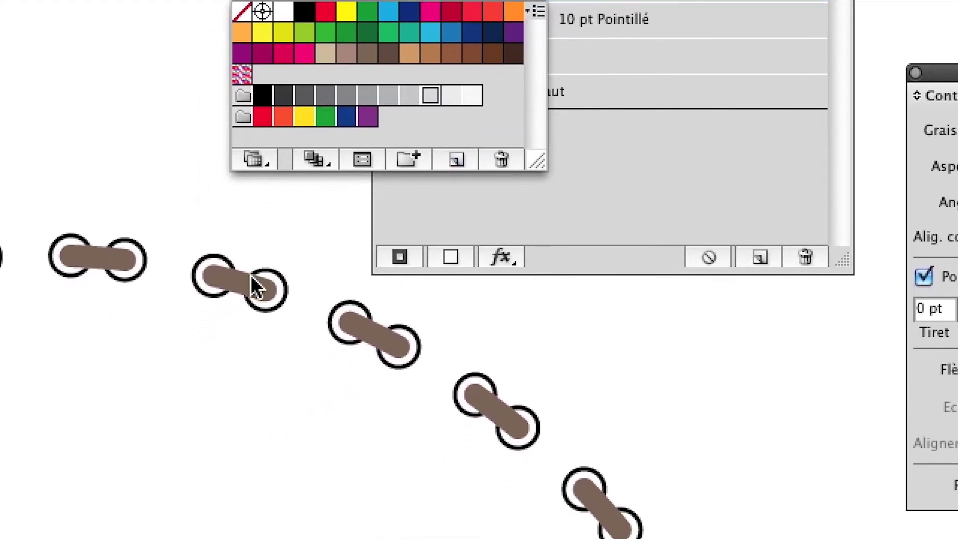
pyautogui.click(251, 275)
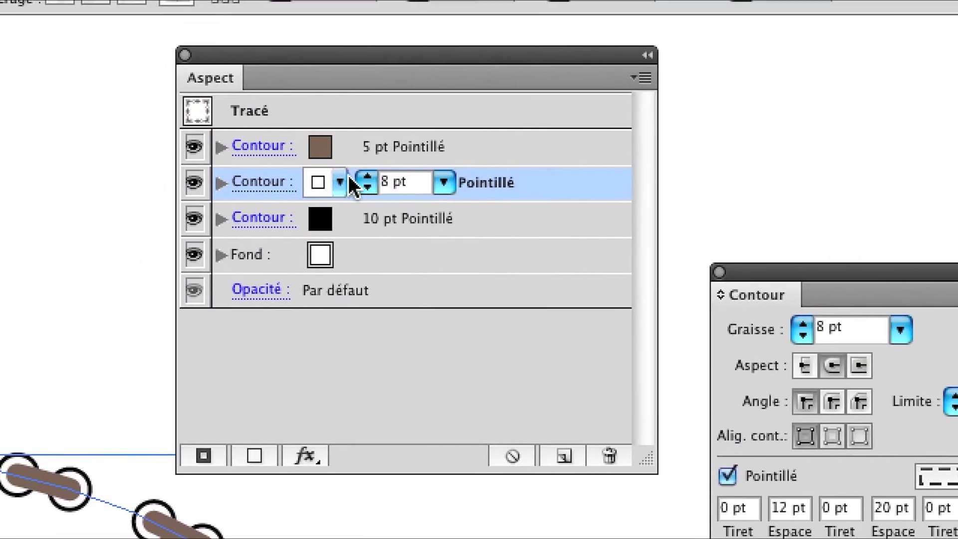
pyautogui.click(339, 171)
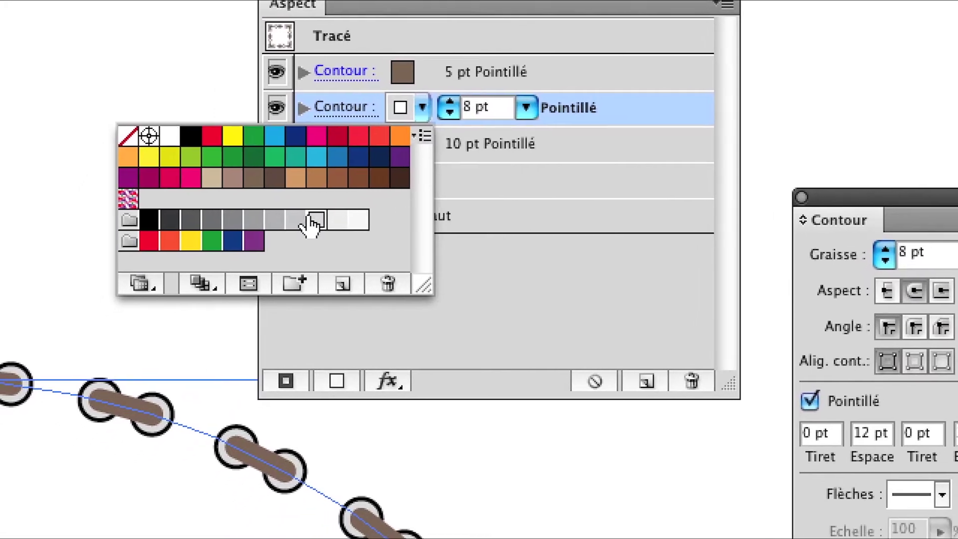
pyautogui.click(291, 220)
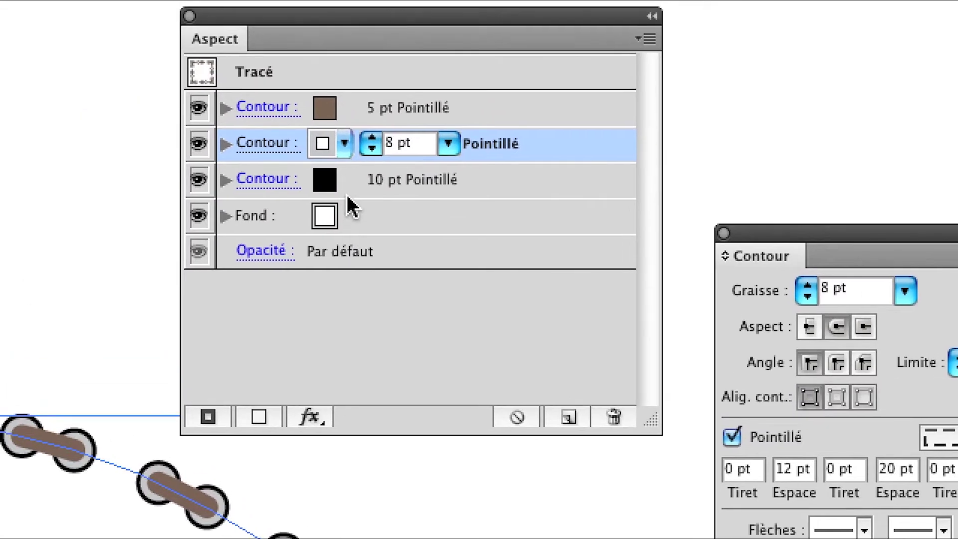
pyautogui.click(350, 195)
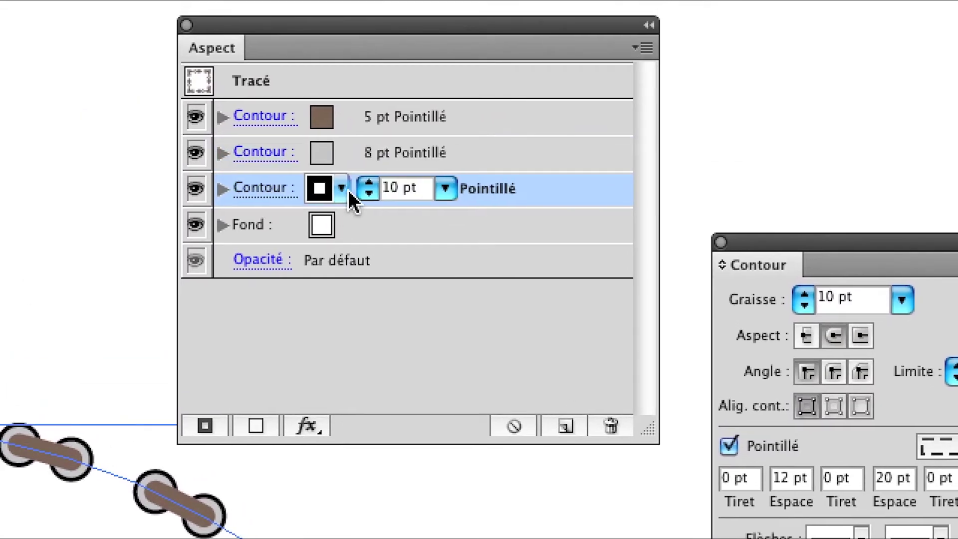
# Reduce the black stroke to 9 pt and the brown stroke to 4 pt, then deselect.
pyautogui.click(372, 193)
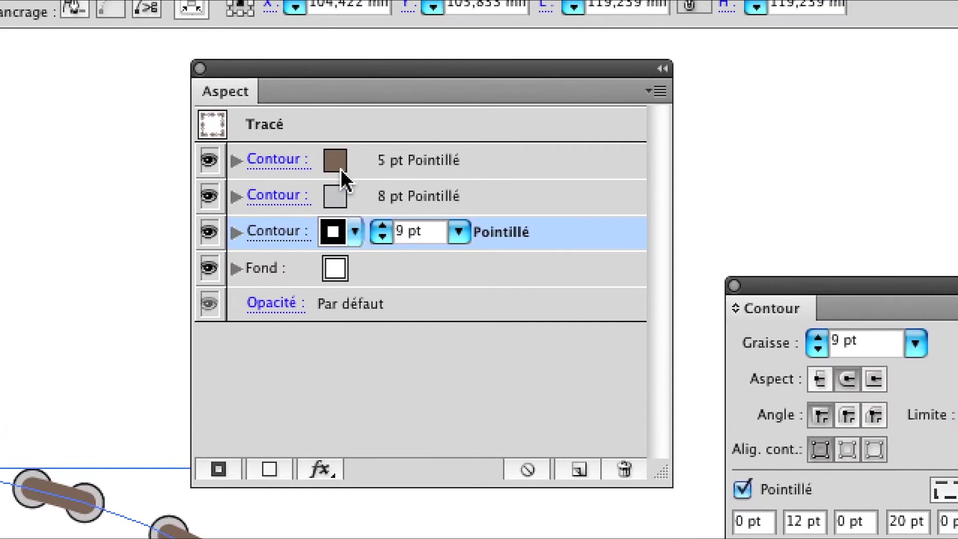
pyautogui.click(342, 169)
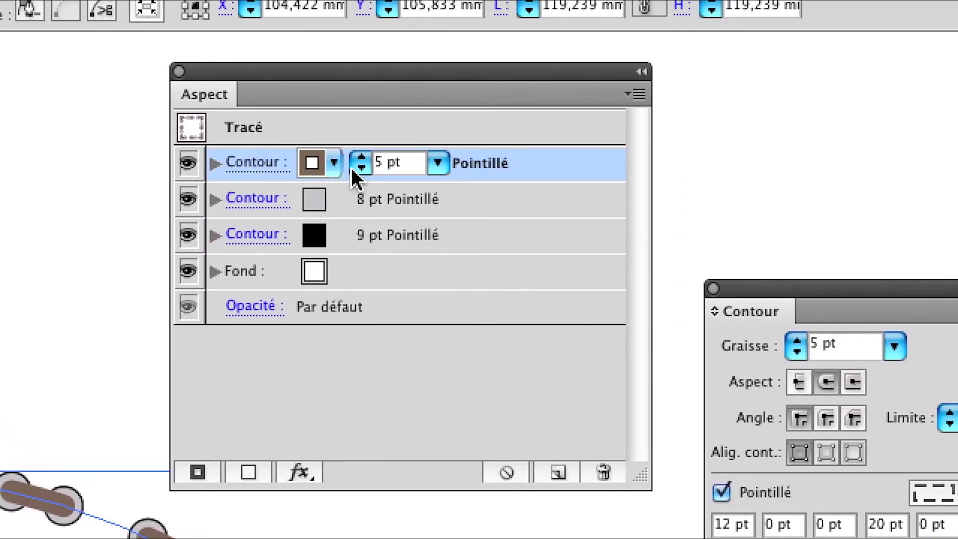
pyautogui.click(353, 169)
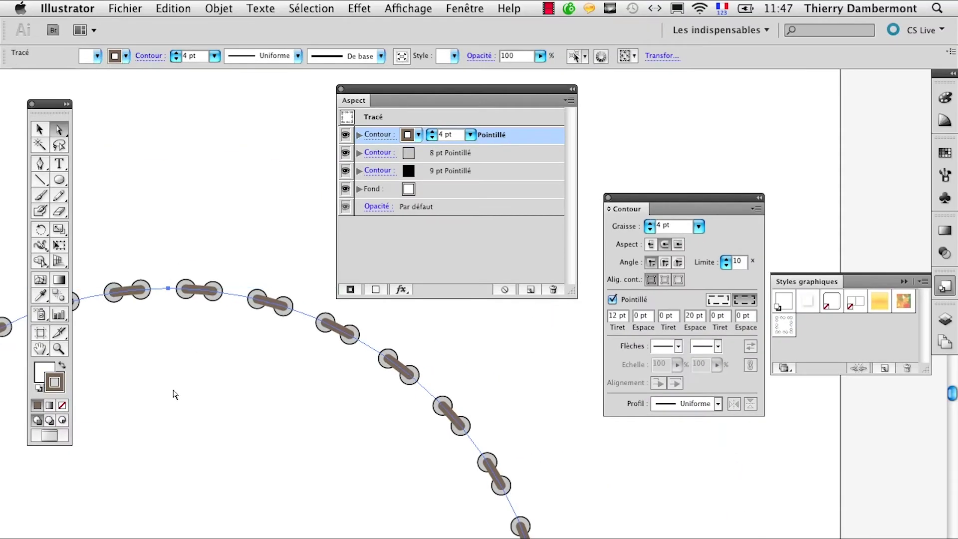
pyautogui.click(39, 128)
pyautogui.click(216, 175)
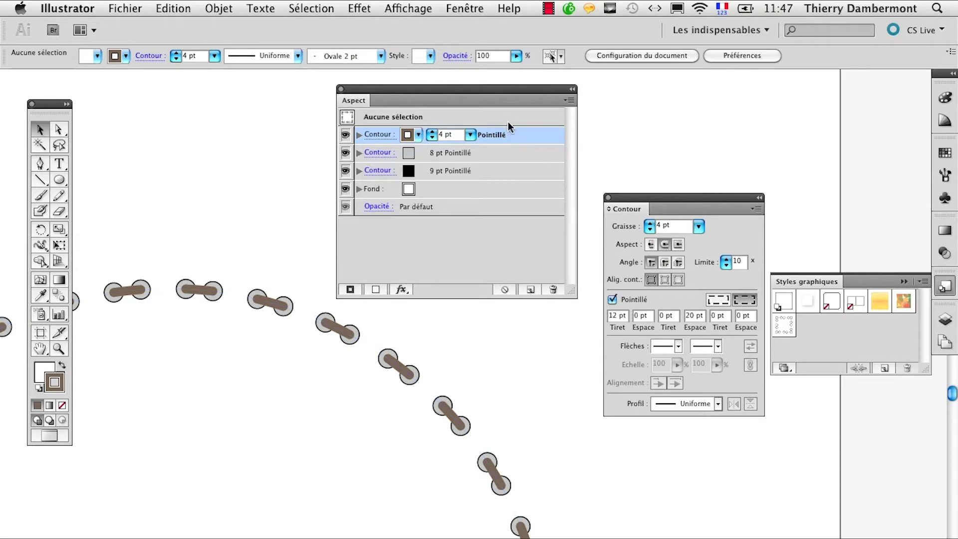
# Give the gray and black strokes 8 and 15 pt gaps.
pyautogui.keyDown('shift'); pyautogui.click(513, 154); pyautogui.keyUp('shift')
pyautogui.keyDown('shift'); pyautogui.click(510, 172); pyautogui.keyUp('shift')
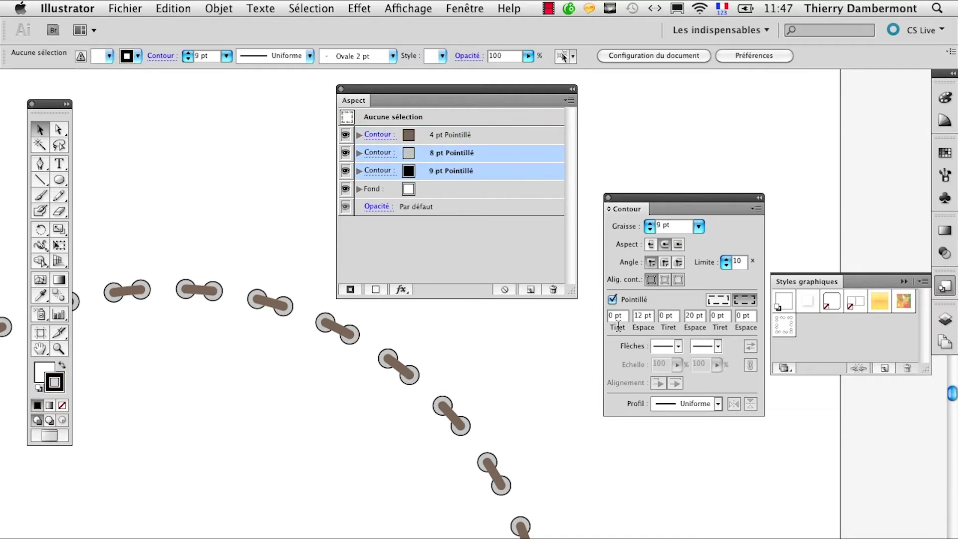
pyautogui.doubleClick(640, 316)
pyautogui.write('8')
pyautogui.press('Tab')
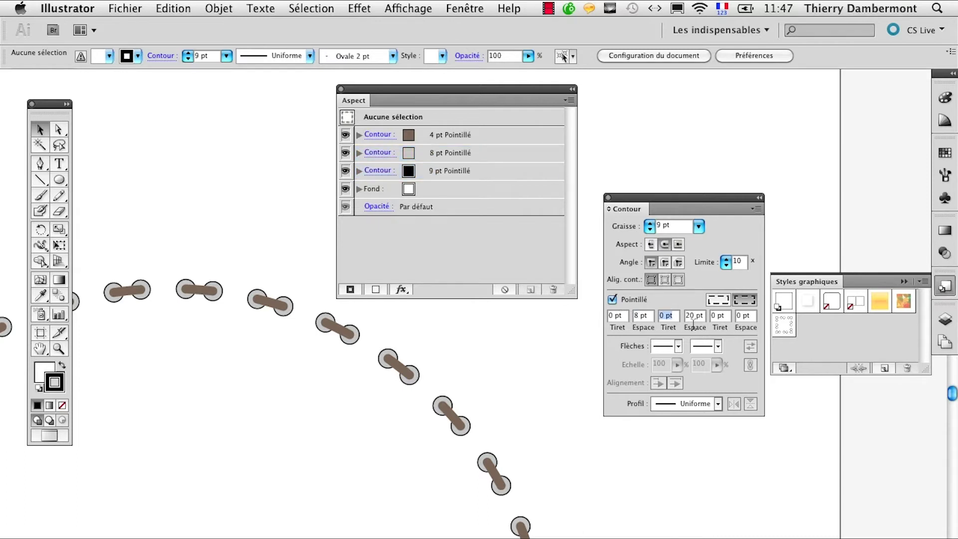
pyautogui.press('Tab')
pyautogui.write('15')
pyautogui.press('Tab')
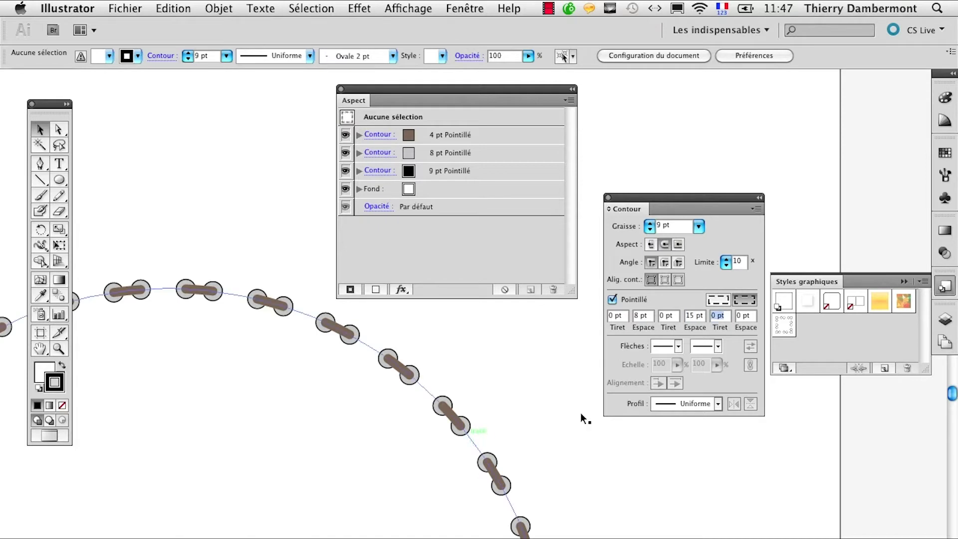
# Reselect the arc's gray and black strokes and reapply the 8 and 15 pt gaps.
pyautogui.click(475, 442)
pyautogui.click(499, 153)
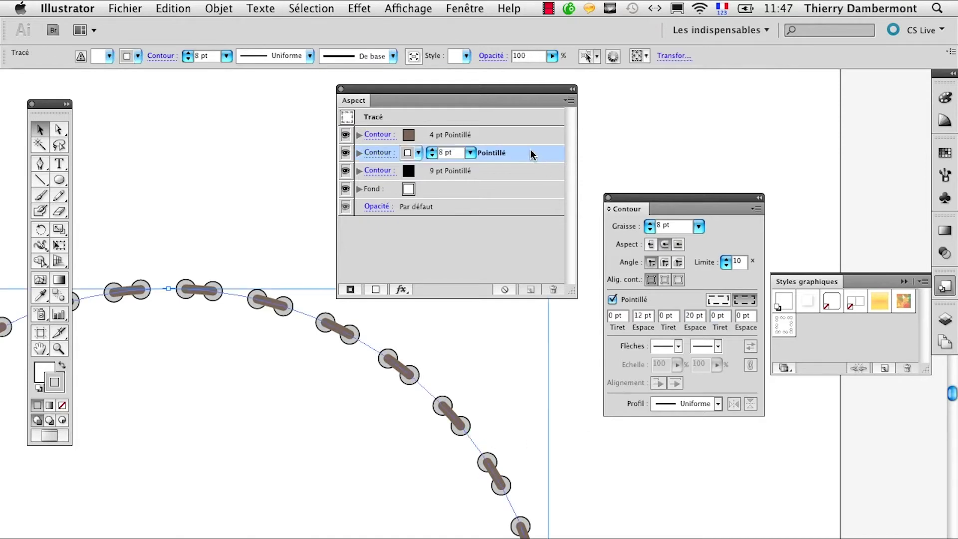
pyautogui.keyDown('shift'); pyautogui.click(524, 171); pyautogui.keyUp('shift')
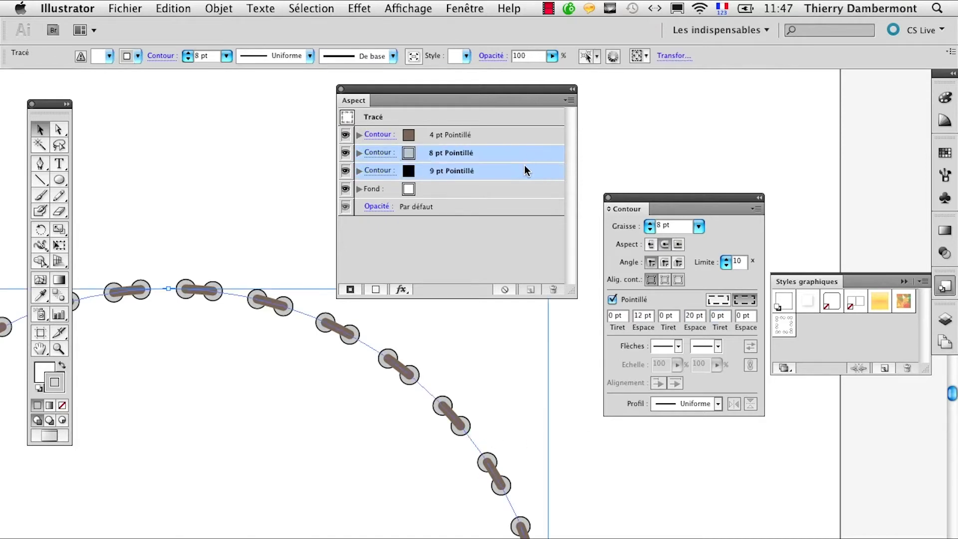
pyautogui.doubleClick(642, 315)
pyautogui.write('8')
pyautogui.press('Tab')
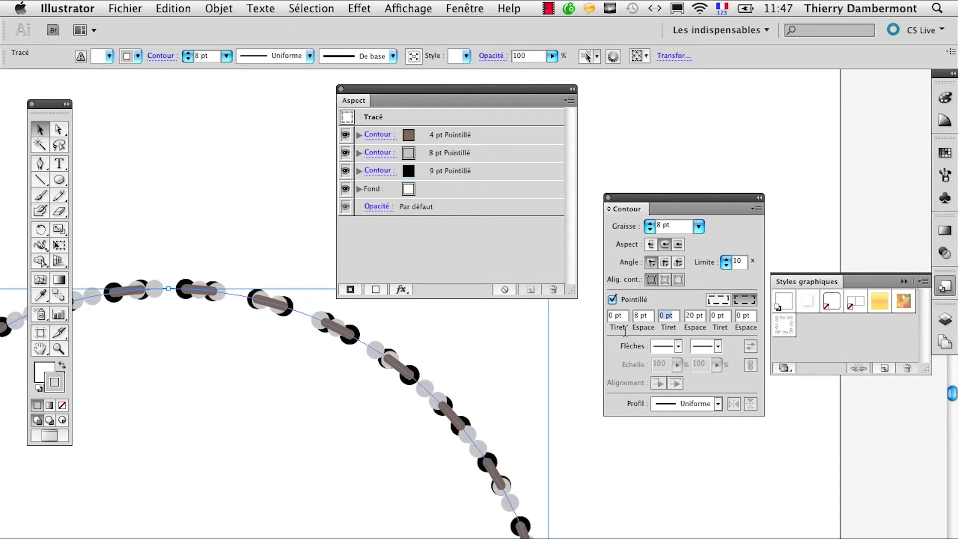
pyautogui.doubleClick(694, 315)
pyautogui.write('15')
pyautogui.press('Tab')
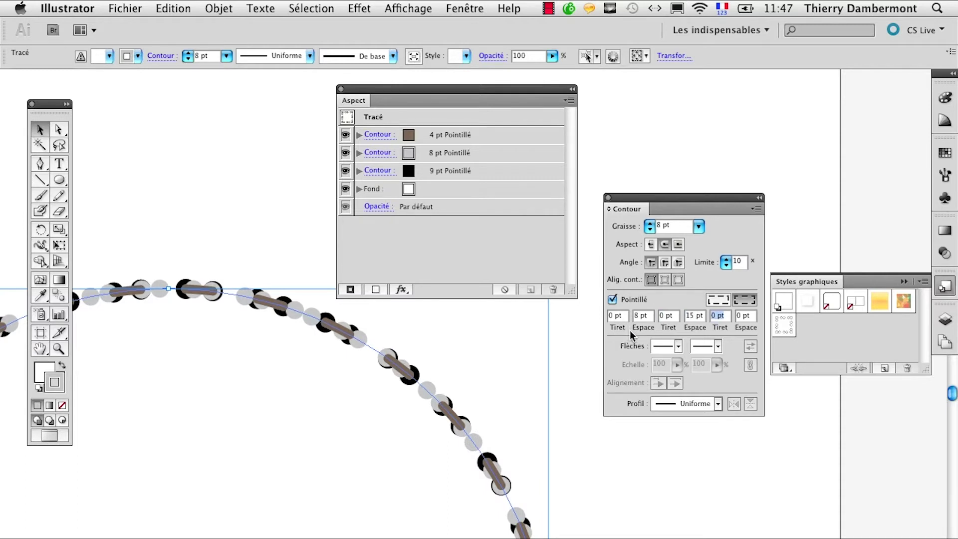
# Widen the gaps to 30 and 40 pt and hide the brown dashed stroke.
pyautogui.click(637, 316)
pyautogui.write('30')
pyautogui.press('Tab')
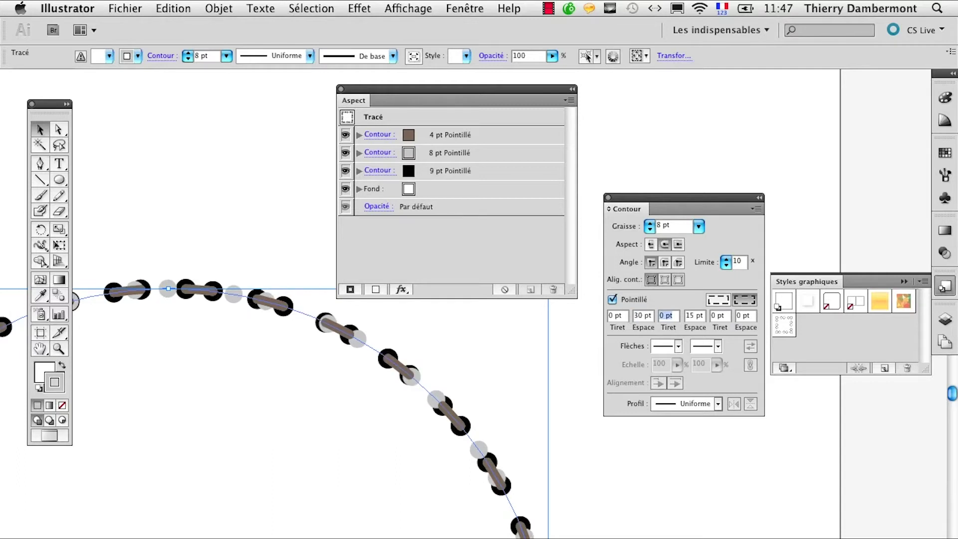
pyautogui.doubleClick(694, 316)
pyautogui.write('40')
pyautogui.press('Tab')
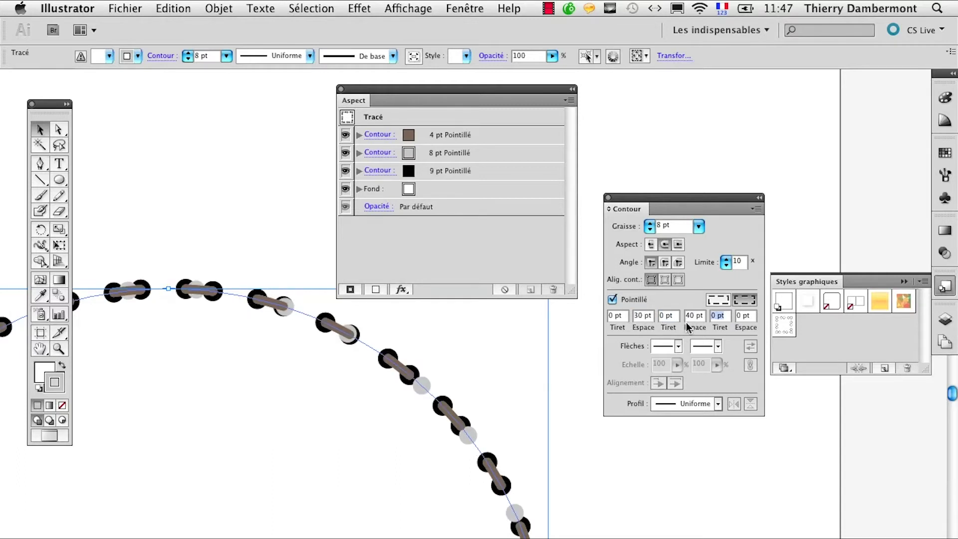
pyautogui.click(346, 135)
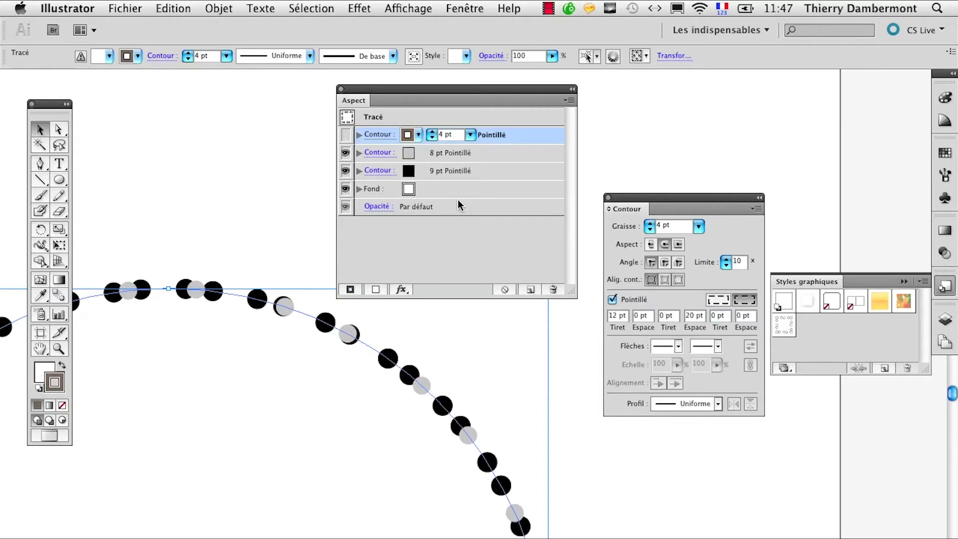
# Set the gray and black strokes' gaps to 20 and 30 pt.
pyautogui.click(507, 152)
pyautogui.keyDown('shift'); pyautogui.click(505, 171); pyautogui.keyUp('shift')
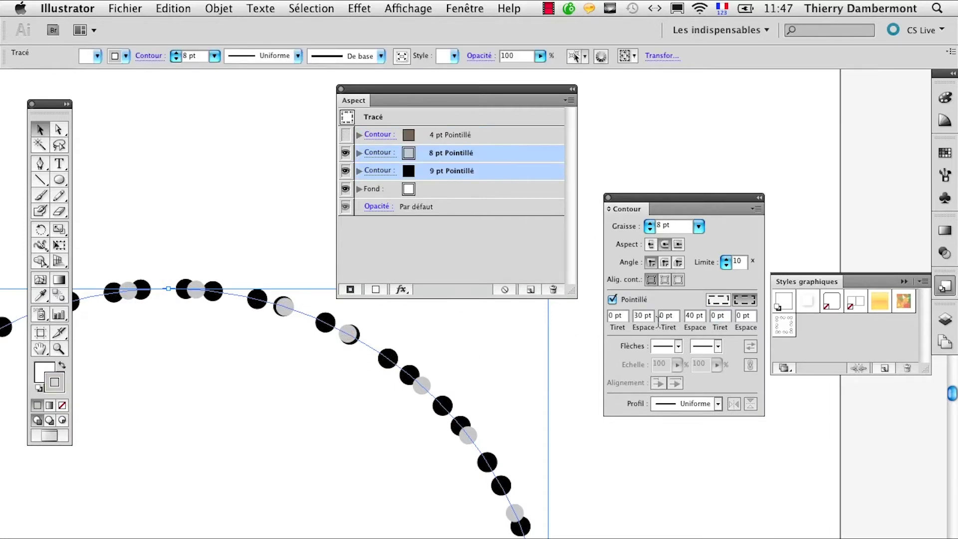
pyautogui.doubleClick(639, 316)
pyautogui.write('20')
pyautogui.press('Tab')
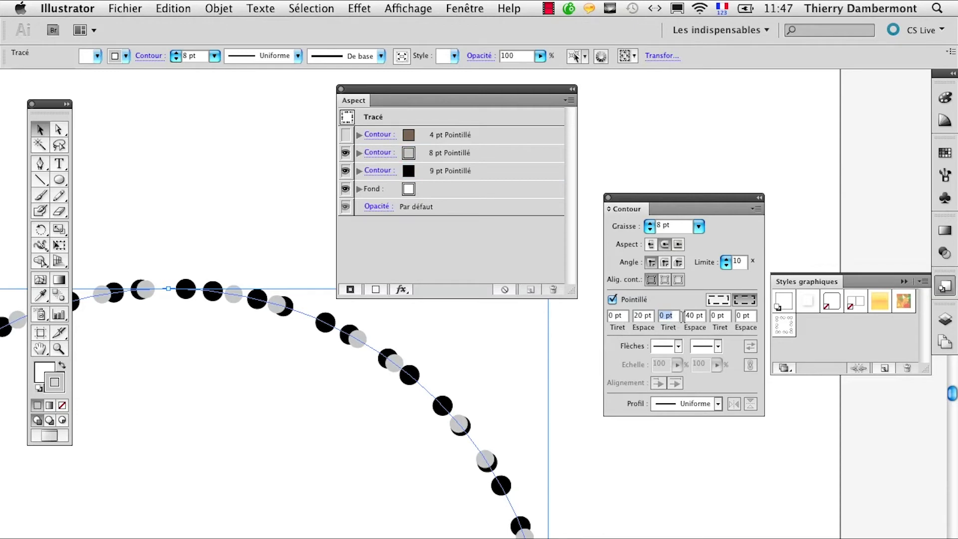
pyautogui.doubleClick(690, 315)
pyautogui.write('30')
pyautogui.press('Tab')
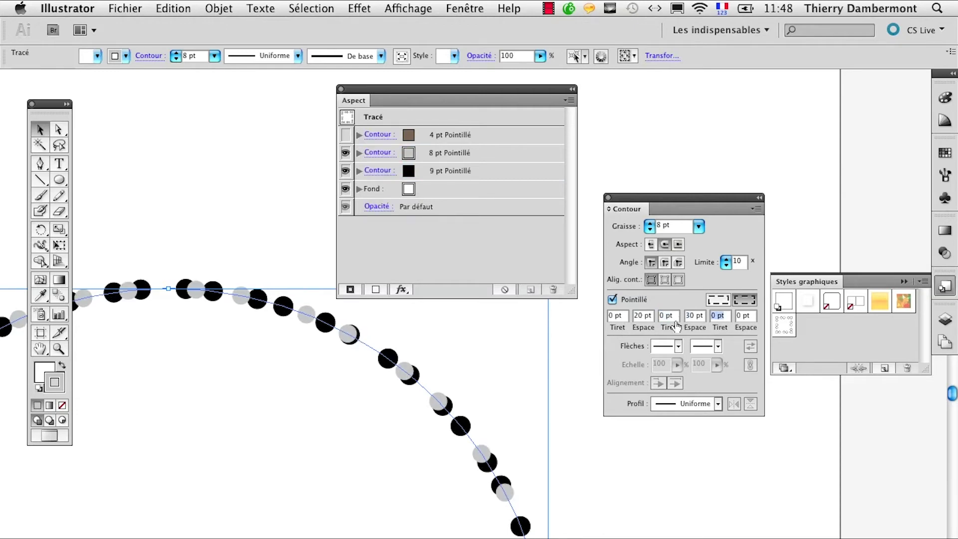
# Give the black dotted stroke 30 and 20 pt gaps and hide the gray dotted stroke.
pyautogui.click(496, 176)
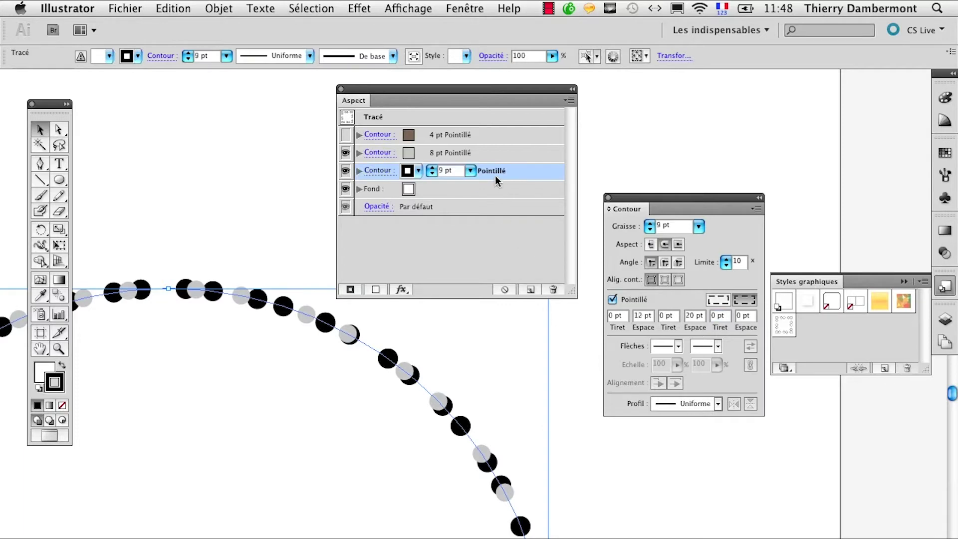
pyautogui.write('30')
pyautogui.press('Tab')
pyautogui.press('Tab')
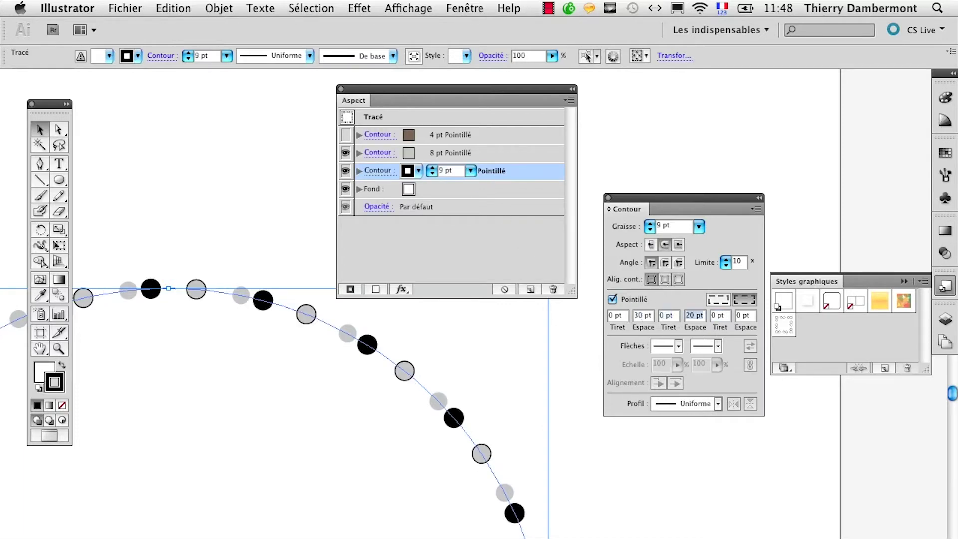
pyautogui.click(345, 152)
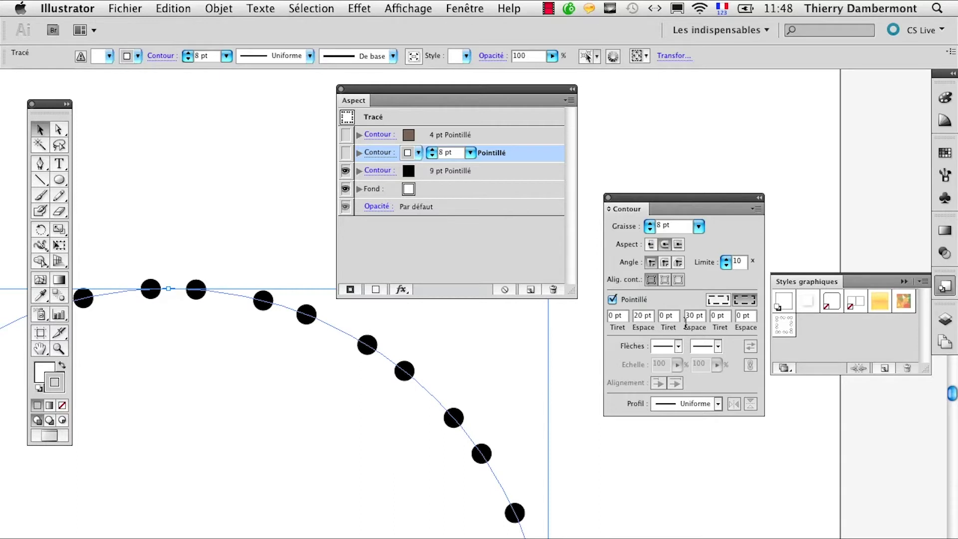
pyautogui.write('20')
pyautogui.press('Tab')
# Change the first gap to 12 pt, leaving 12 and 20 pt gaps.
pyautogui.click(638, 316)
pyautogui.press('Right')
pyautogui.write('12')
pyautogui.press('Tab')
pyautogui.click(449, 171)
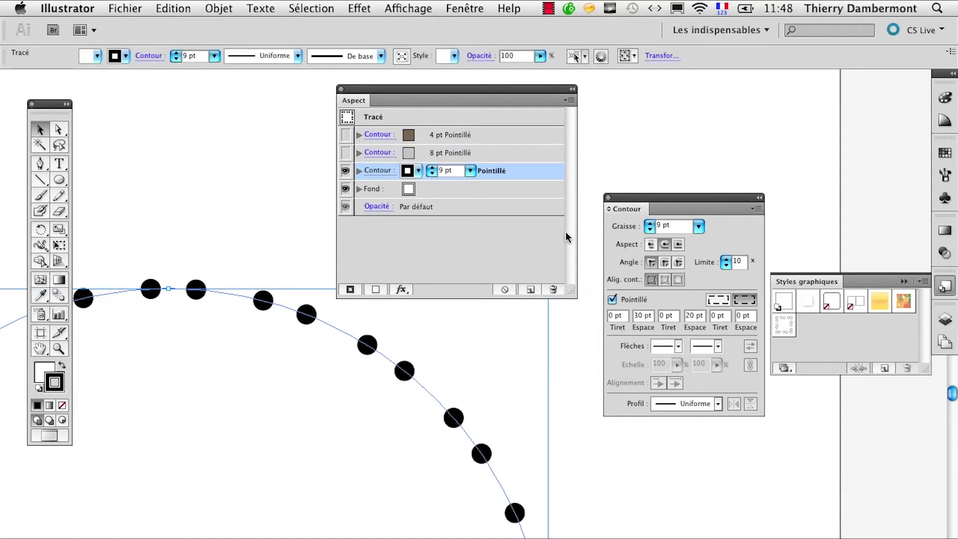
# Preview the dots by toggling the gray and brown strokes' visibility, leaving the brown hidden.
pyautogui.click(577, 385)
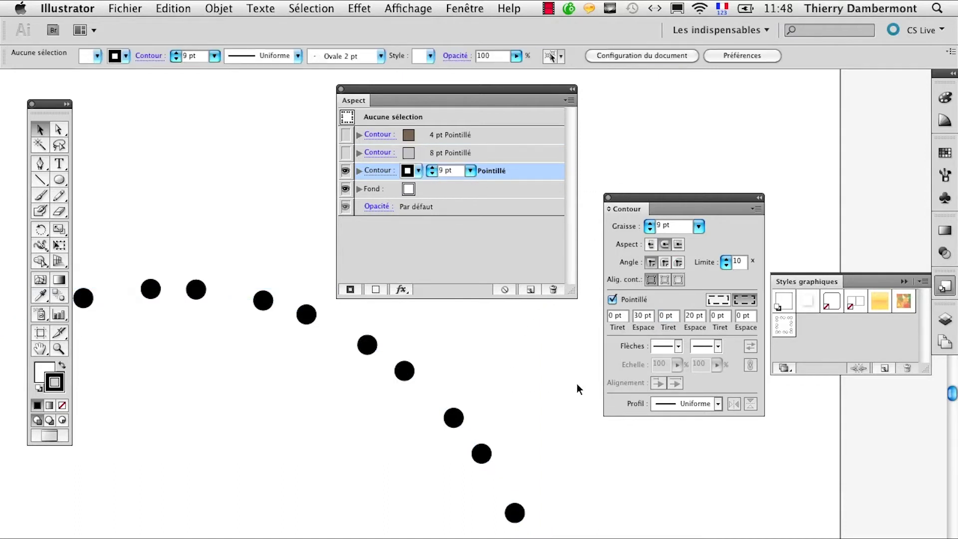
pyautogui.click(418, 386)
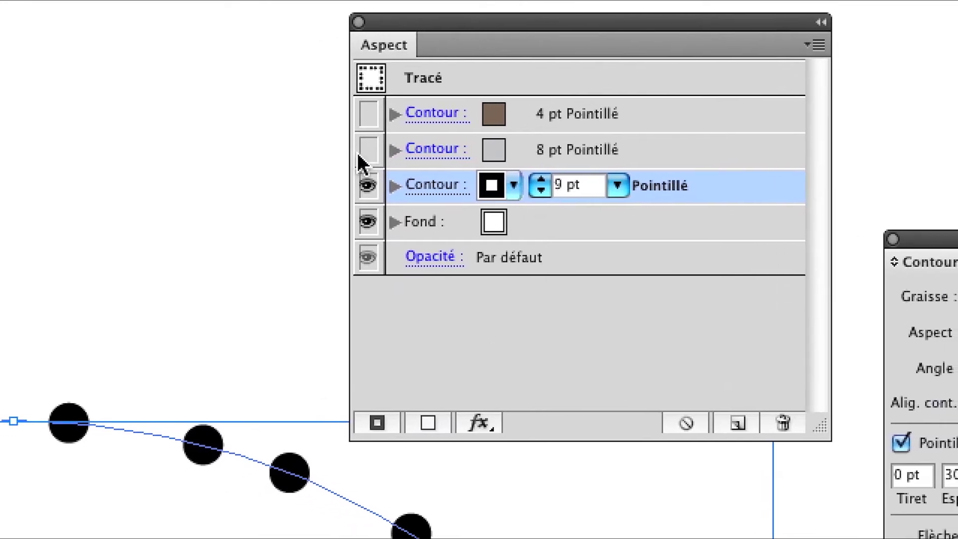
pyautogui.click(360, 154)
pyautogui.click(365, 153)
pyautogui.click(365, 117)
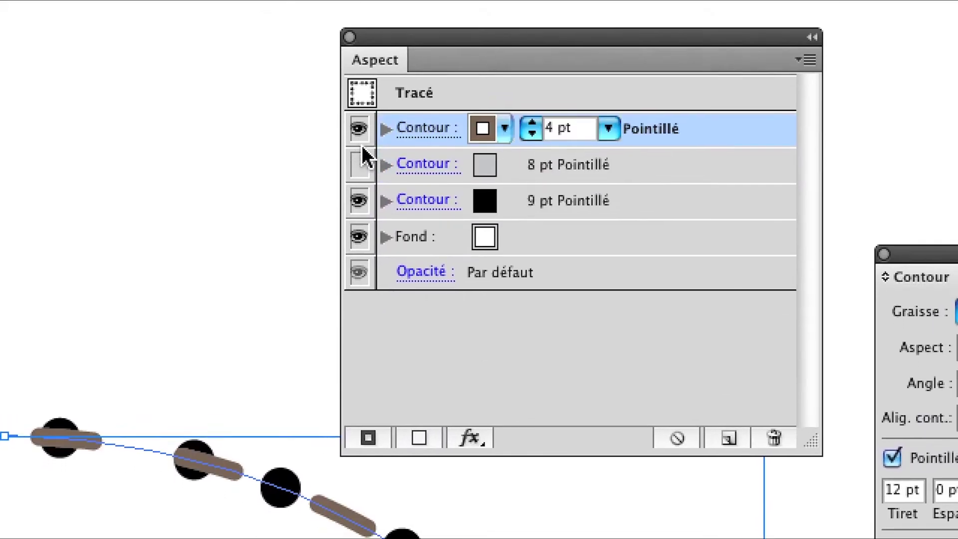
pyautogui.click(365, 152)
pyautogui.click(360, 142)
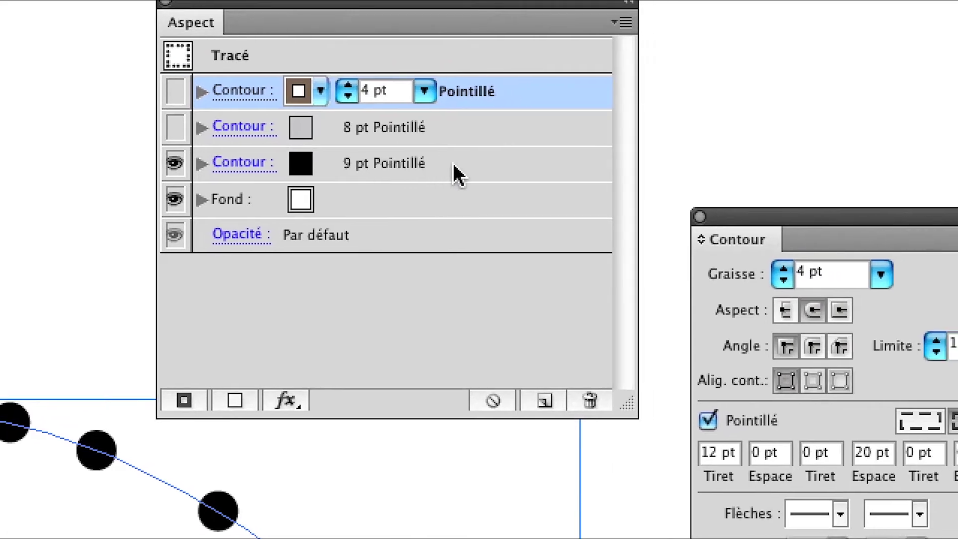
# Set the black 9 pt dotted stroke's gaps to 20 pt.
pyautogui.click(454, 165)
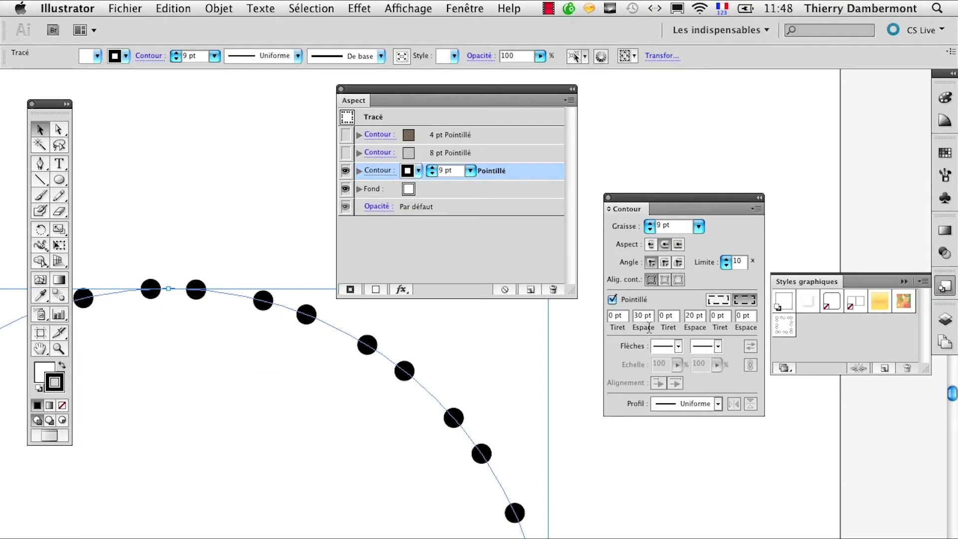
pyautogui.doubleClick(640, 315)
pyautogui.write('40')
pyautogui.press('Tab')
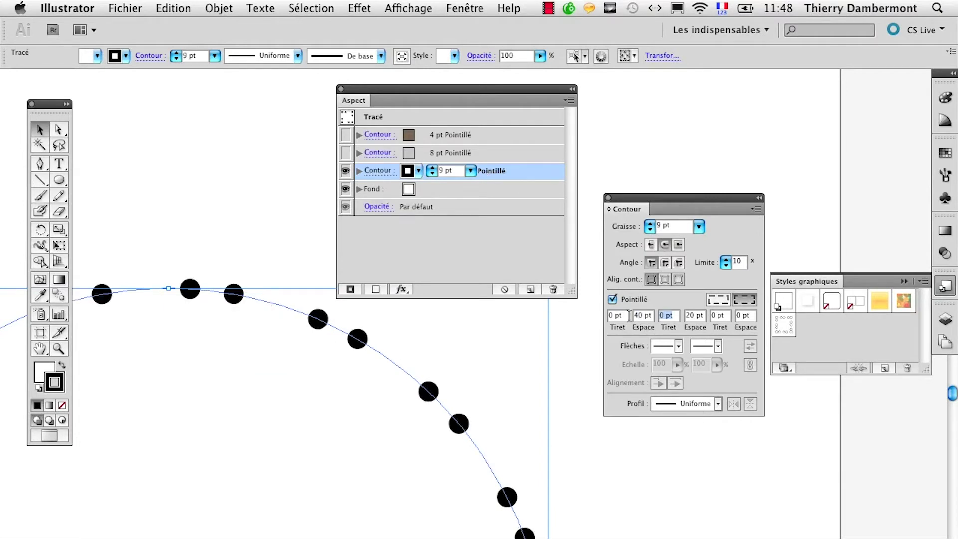
pyautogui.click(642, 315)
pyautogui.write('2')
pyautogui.press('Tab')
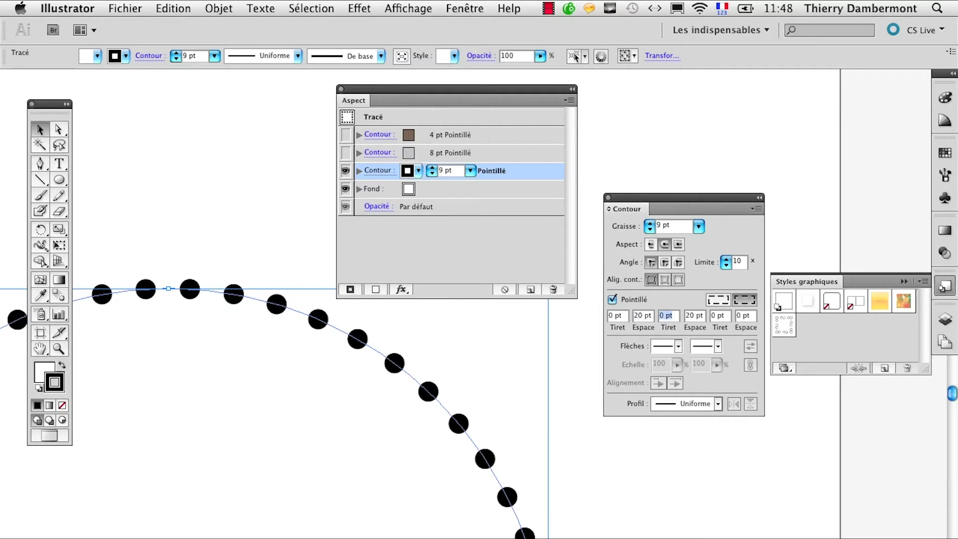
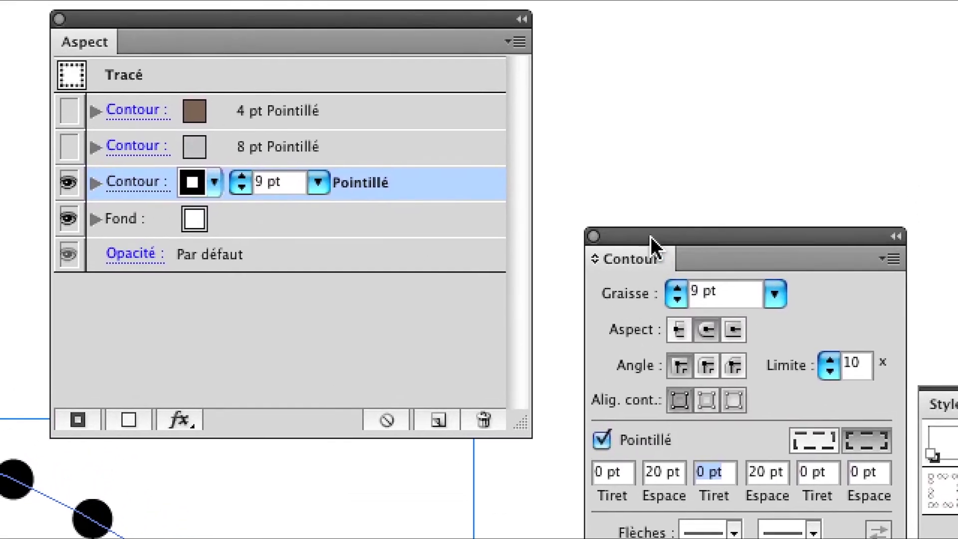
# Make the grey 8 pt dotted stroke visible again, so its dots sit between the black 9 pt dots.
pyautogui.moveTo(651, 237)
pyautogui.mouseDown()
pyautogui.moveTo(352, 262)
pyautogui.moveTo(405, 268)
pyautogui.mouseUp()
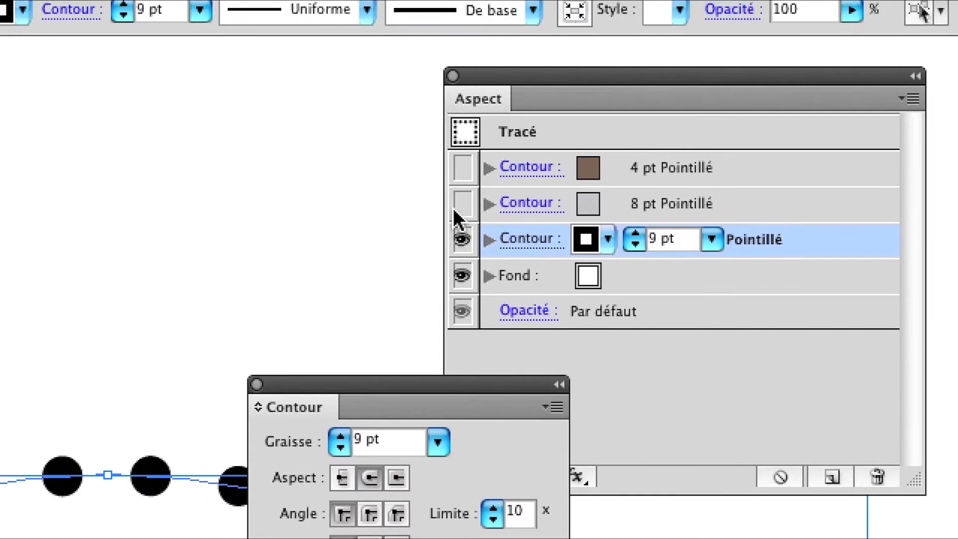
pyautogui.click(458, 209)
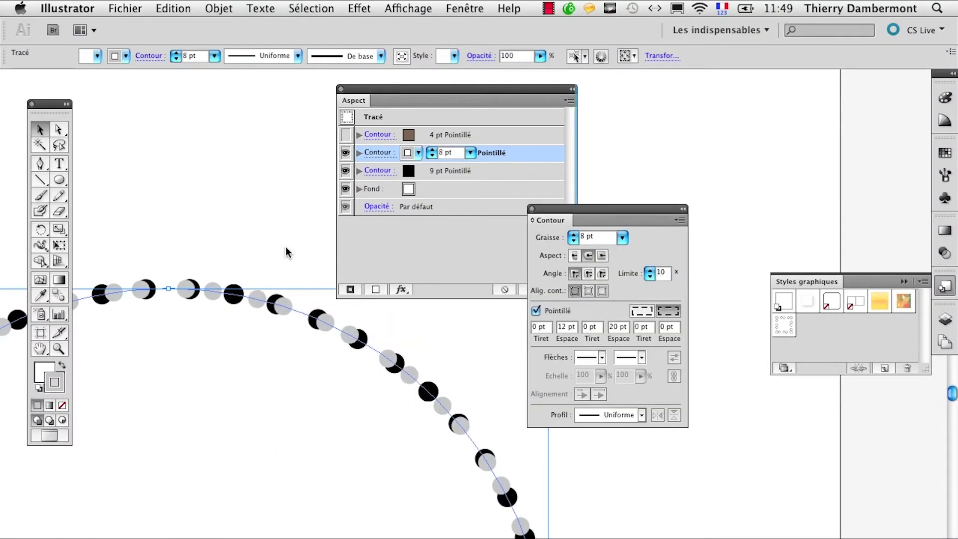
# Set the grey 8 pt stroke's first gap to 20 pt, then select the brown 4 pt stroke.
pyautogui.moveTo(306, 244); pyautogui.dragTo(670, 124)
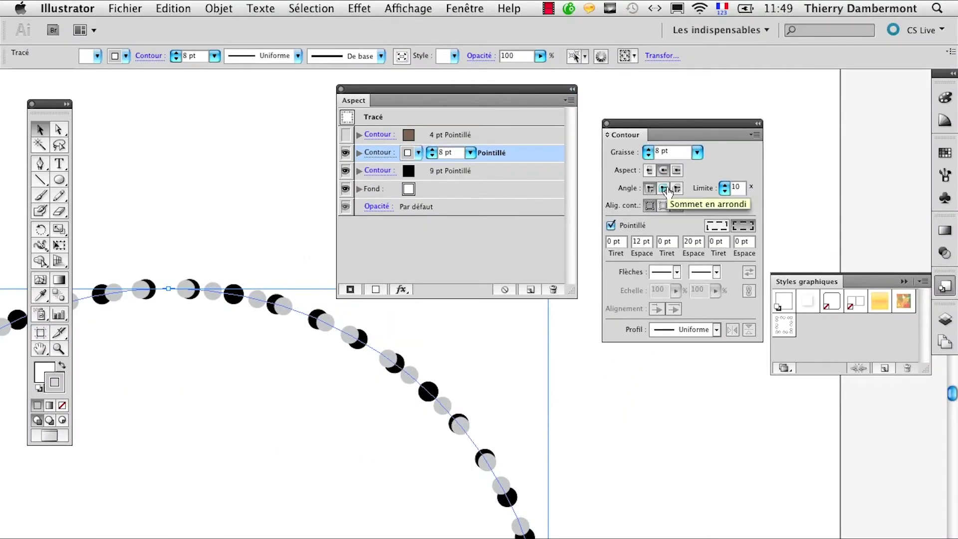
pyautogui.doubleClick(637, 241)
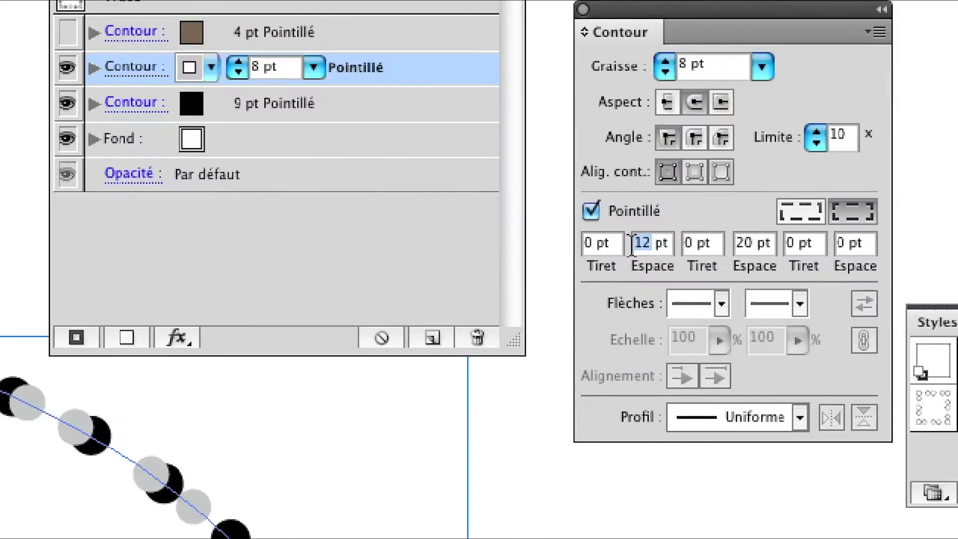
pyautogui.write('20')
pyautogui.press('Tab')
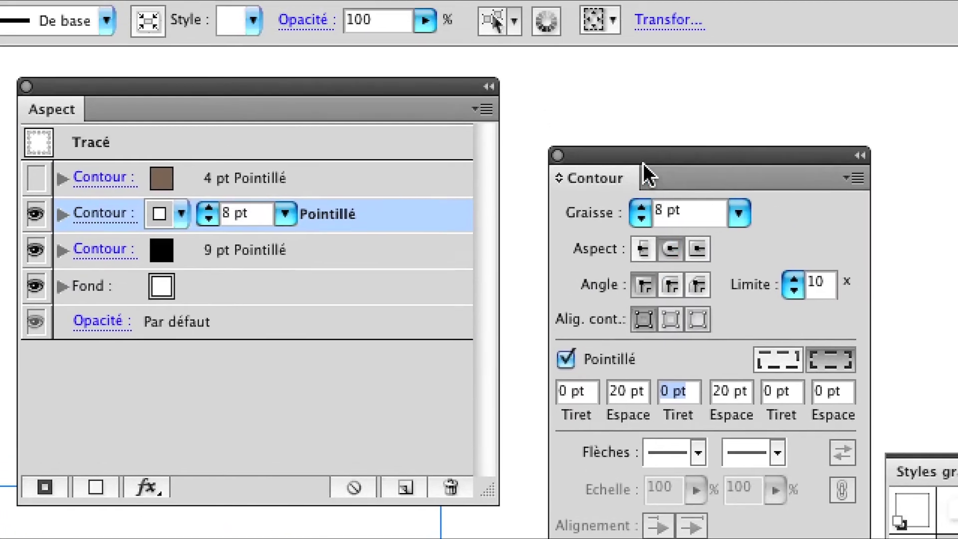
pyautogui.moveTo(629, 87); pyautogui.dragTo(381, 238)
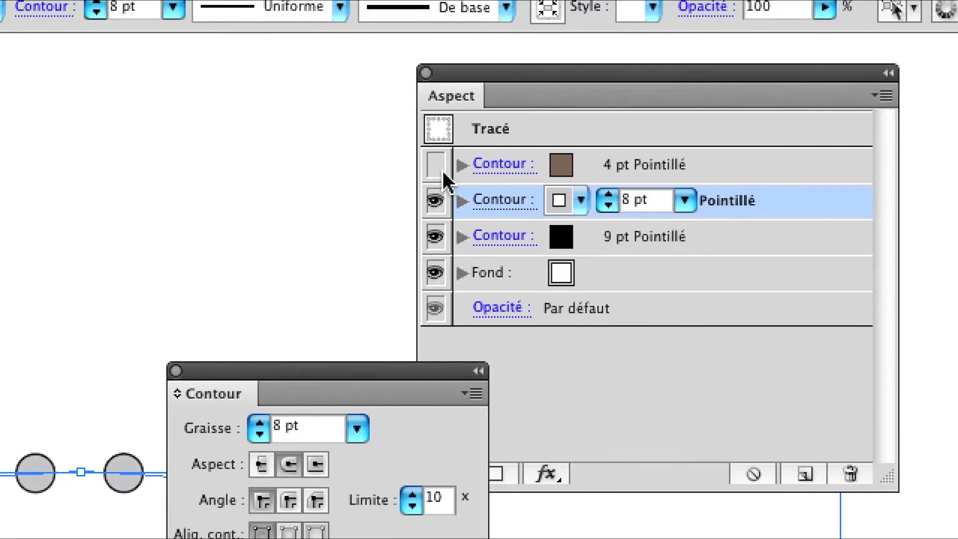
pyautogui.click(452, 173)
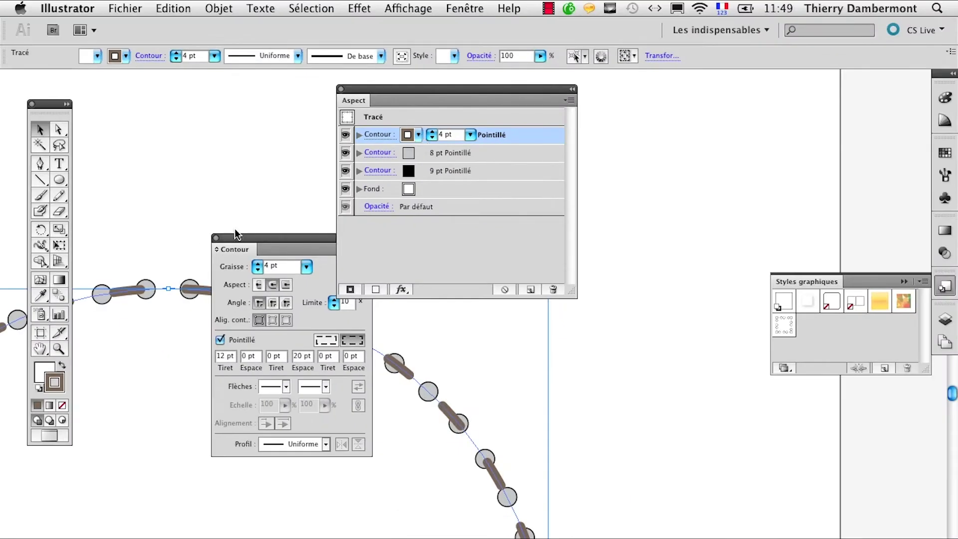
# Give the brown 4 pt stroke a dash pattern of 20 pt dash, 0 gap, 0 dash, 20 pt gap.
pyautogui.moveTo(234, 230); pyautogui.dragTo(609, 303)
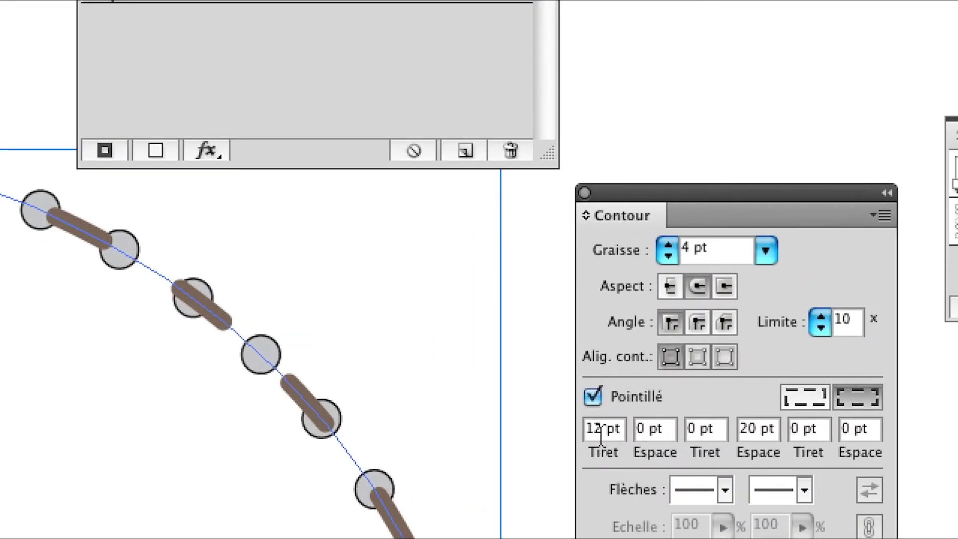
pyautogui.moveTo(593, 425); pyautogui.dragTo(569, 435)
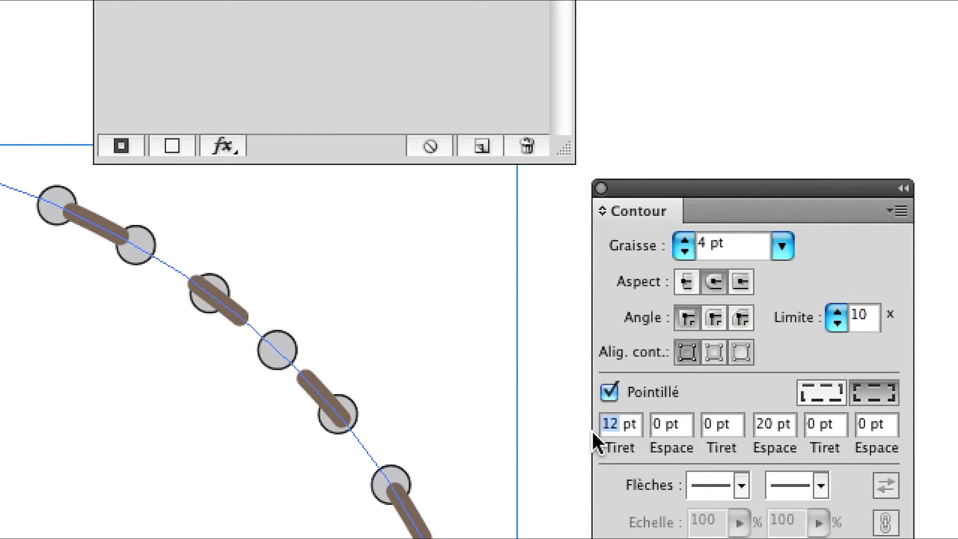
pyautogui.write('20')
pyautogui.press('Tab')
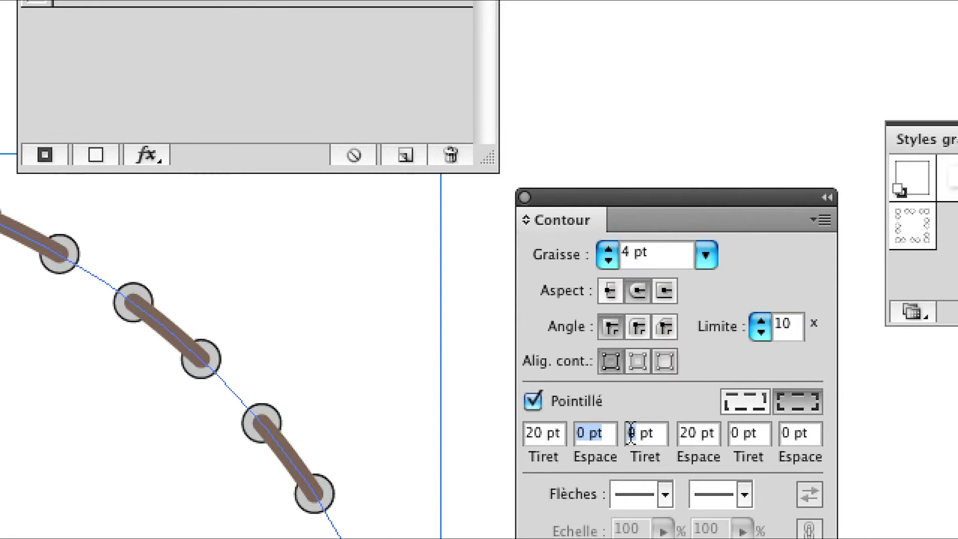
pyautogui.doubleClick(631, 432)
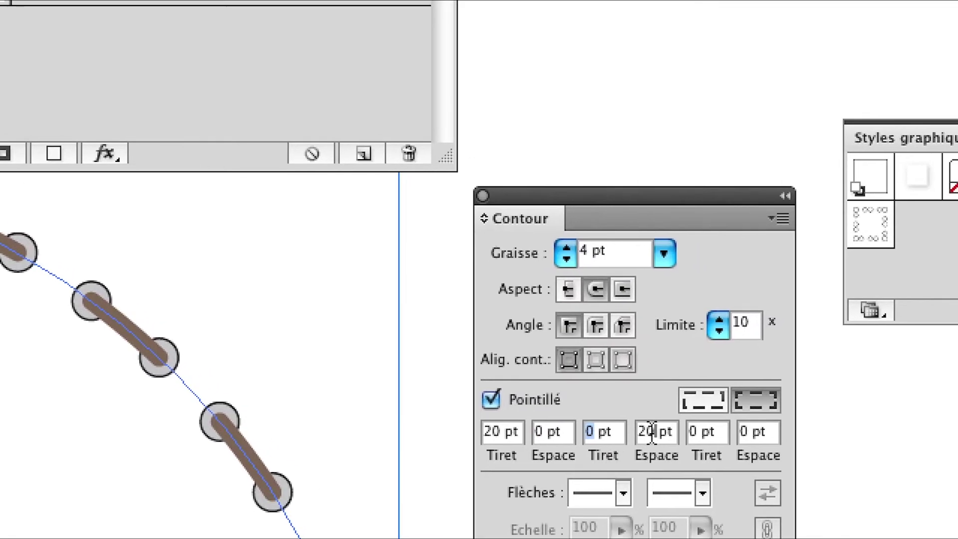
pyautogui.click(648, 430)
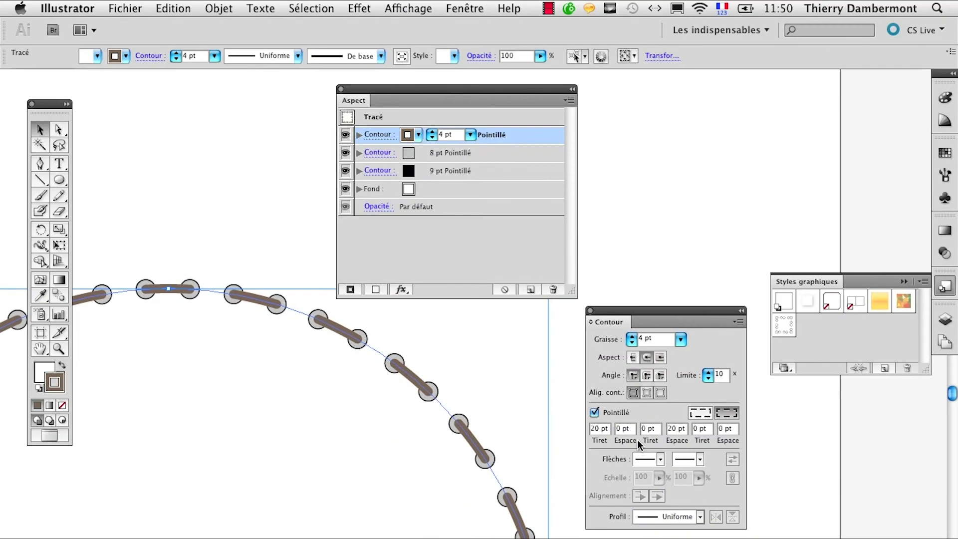
pyautogui.write('0')
pyautogui.press('Tab')
pyautogui.press('Tab')
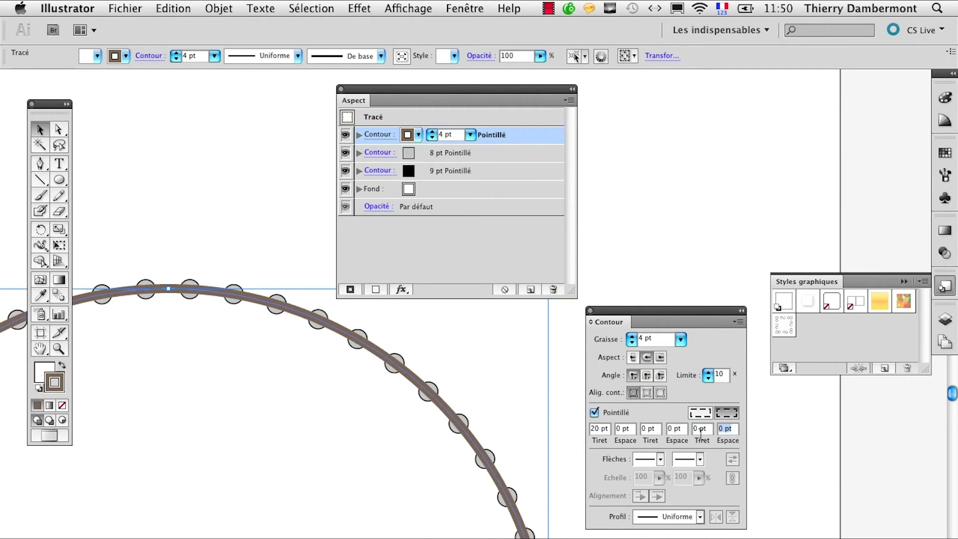
pyautogui.press('Tab')
pyautogui.write('0')
pyautogui.press('Tab')
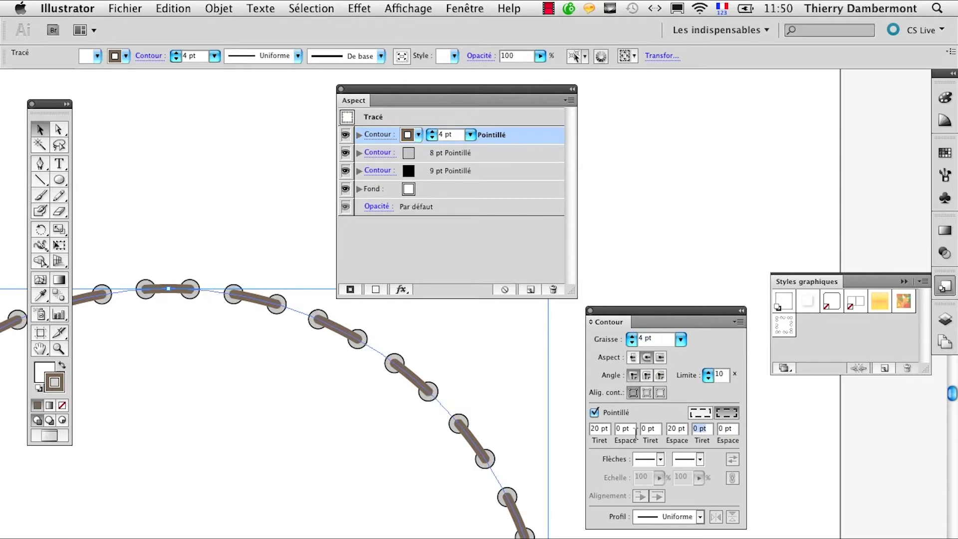
pyautogui.moveTo(643, 318); pyautogui.dragTo(665, 191)
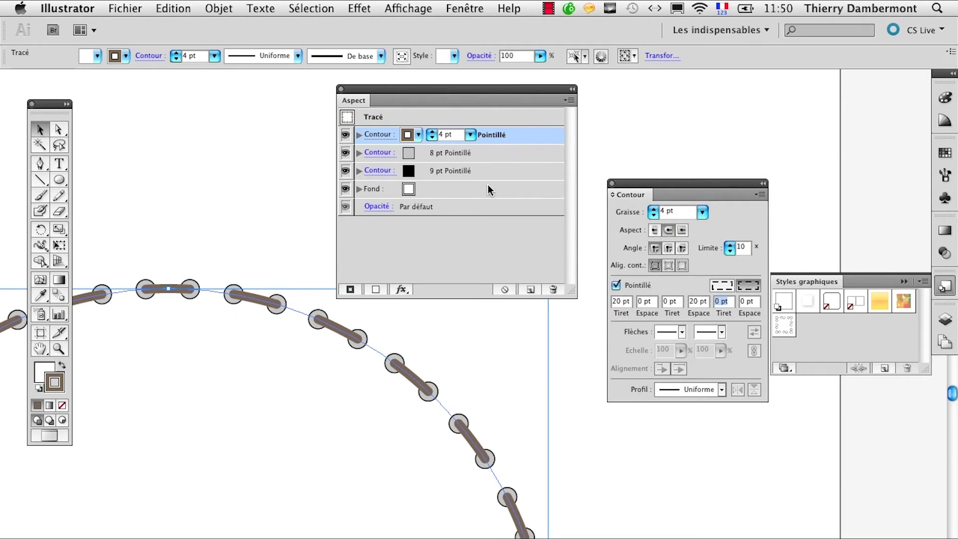
# Review the grey 8 pt and brown 4 pt stroke settings in the Appearance panel.
pyautogui.click(498, 154)
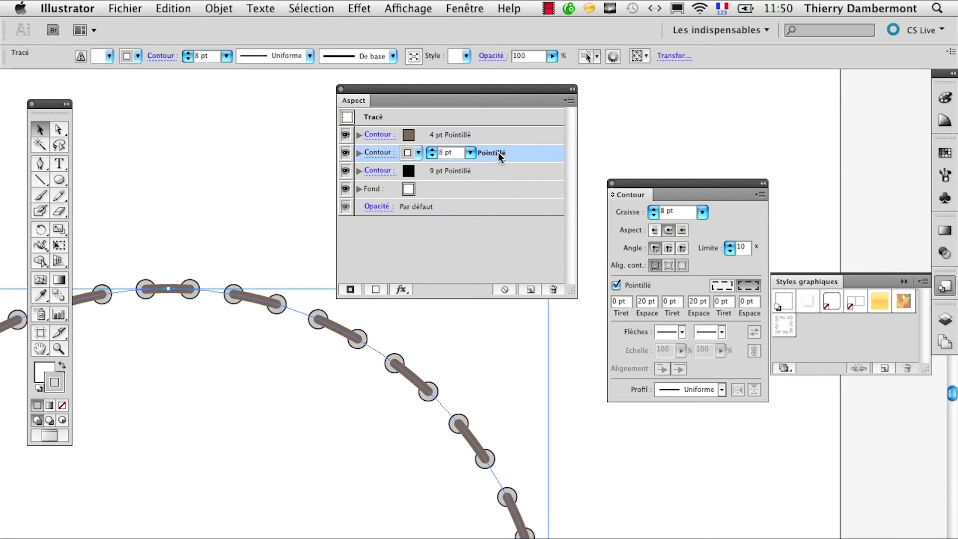
pyautogui.click(503, 159)
pyautogui.click(500, 136)
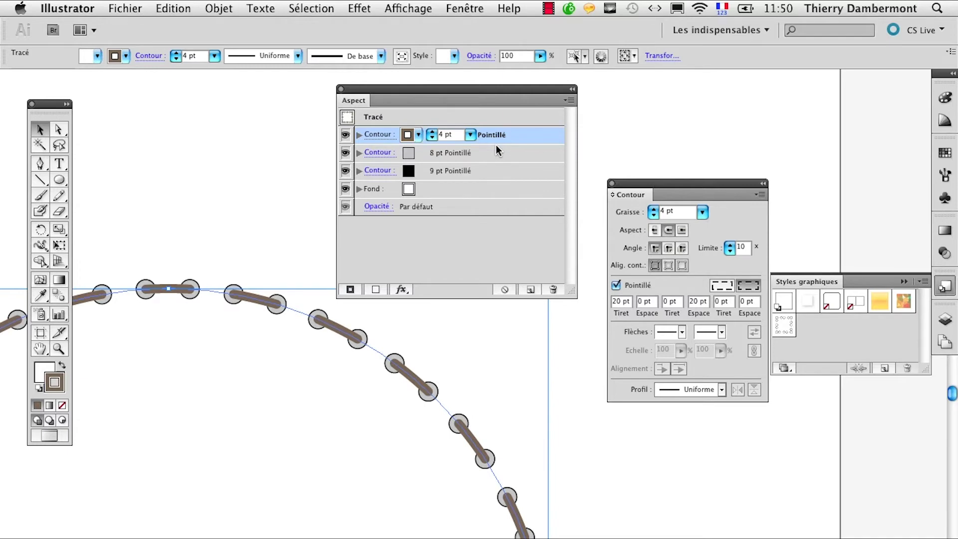
# Save the file as Sans titre - 6.ai, accepting the default Illustrator Options.
pyautogui.click(125, 9)
pyautogui.click(165, 163)
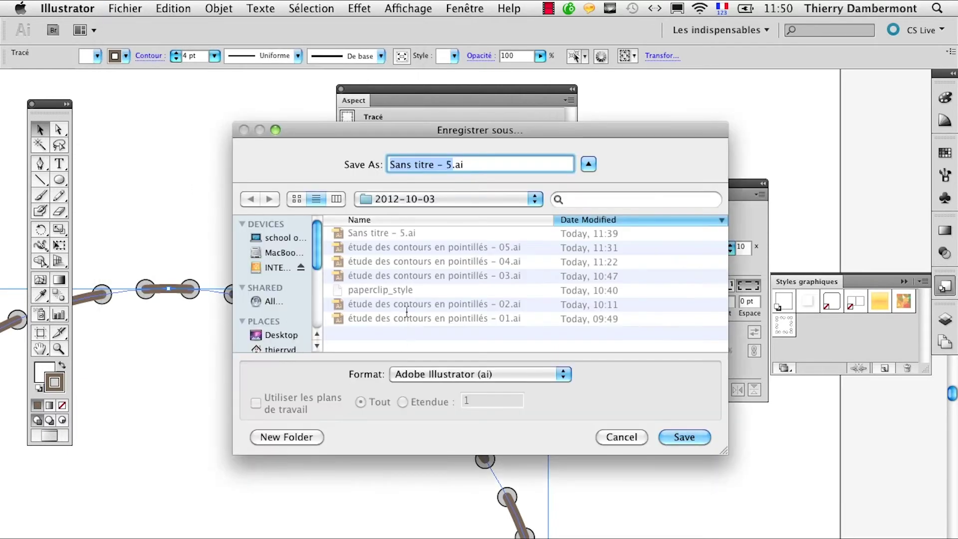
pyautogui.click(448, 165)
pyautogui.doubleClick(447, 164)
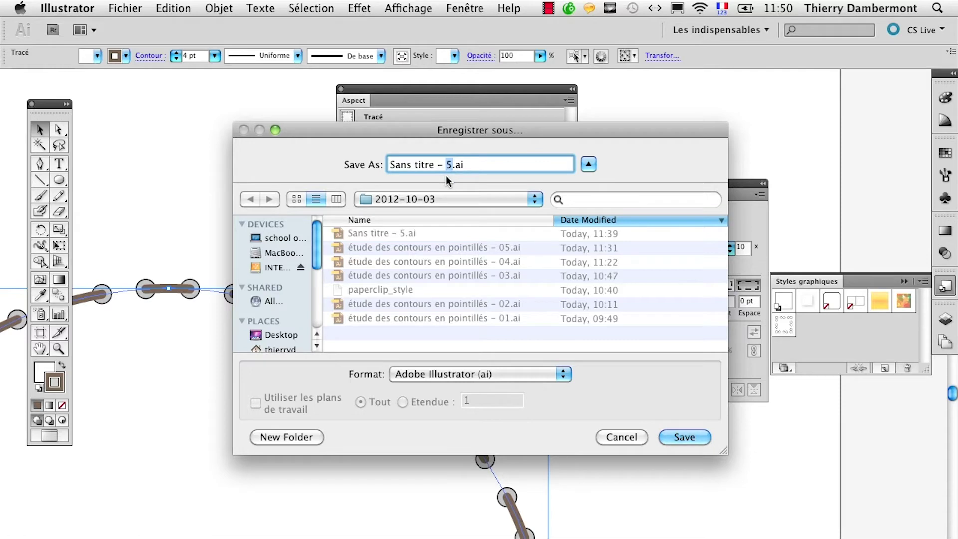
pyautogui.write('6')
pyautogui.click(685, 439)
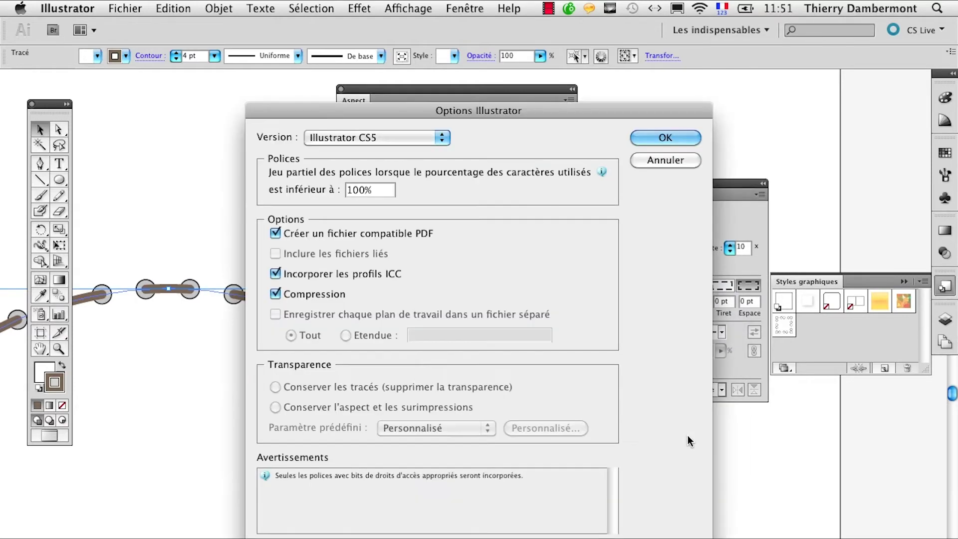
pyautogui.click(668, 134)
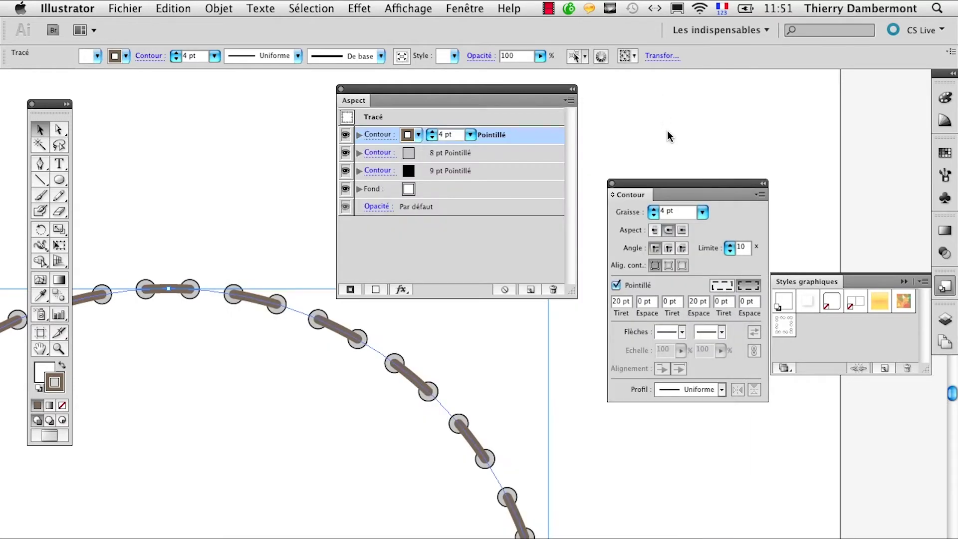
# Deselect the circle, then zoom out and pan so it is fully in view.
pyautogui.click(200, 356)
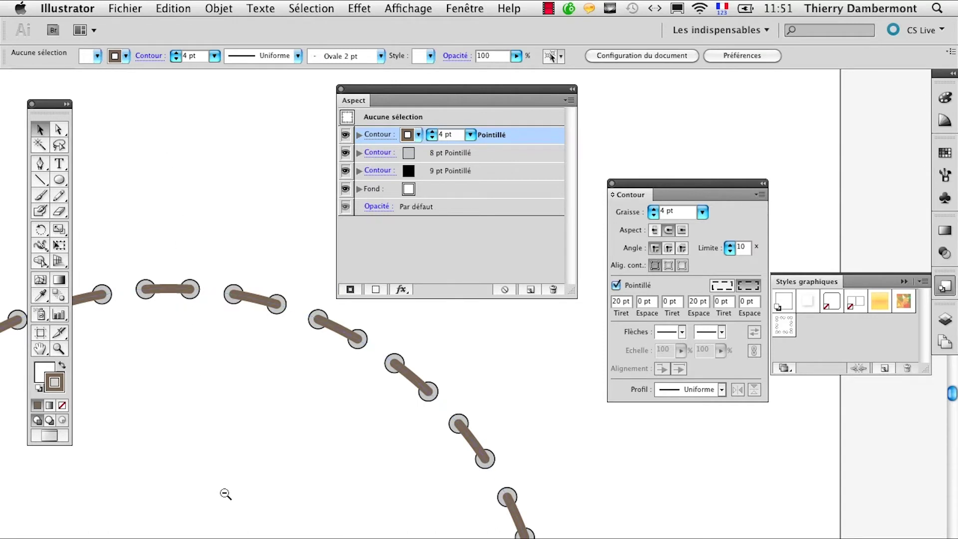
pyautogui.keyDown('ctrl'); pyautogui.keyDown('alt'); pyautogui.click(309, 518); pyautogui.keyUp('alt'); pyautogui.keyUp('ctrl')
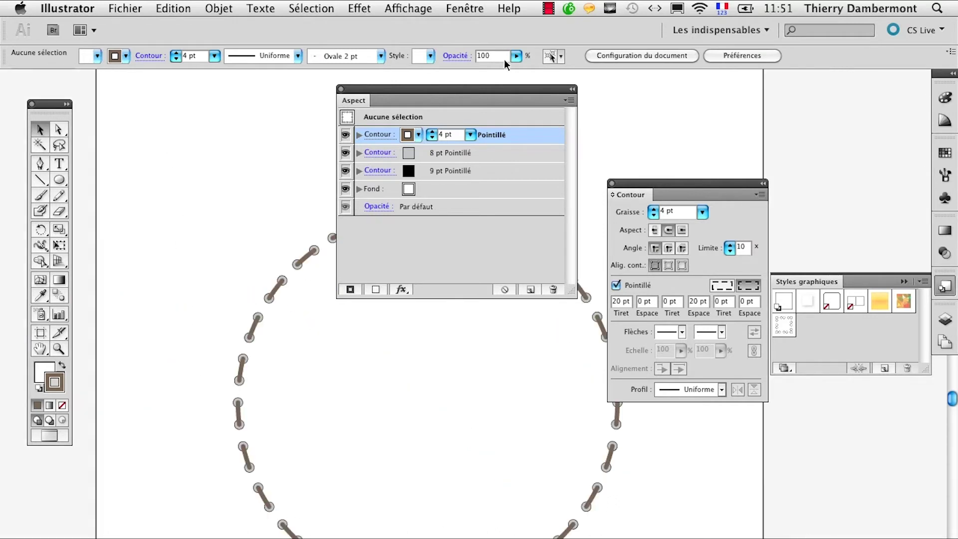
pyautogui.hotkey('shift', 'F6')
pyautogui.moveTo(515, 438)
pyautogui.mouseDown()
pyautogui.moveTo(394, 395)
pyautogui.moveTo(397, 384)
pyautogui.mouseUp()
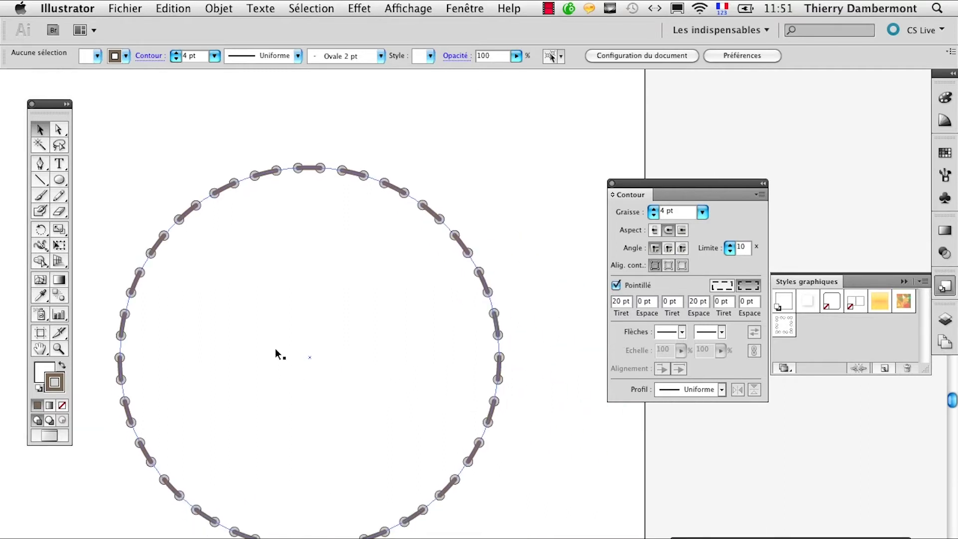
pyautogui.click(349, 227)
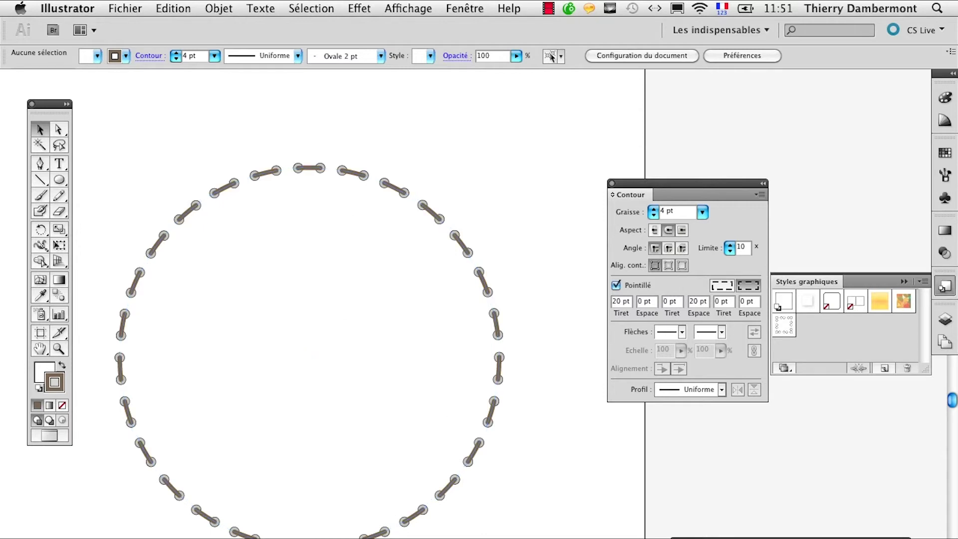
# Float the Graphic Styles panel and save the stitched appearance as Style graphique 1.
pyautogui.moveTo(808, 281); pyautogui.dragTo(484, 104)
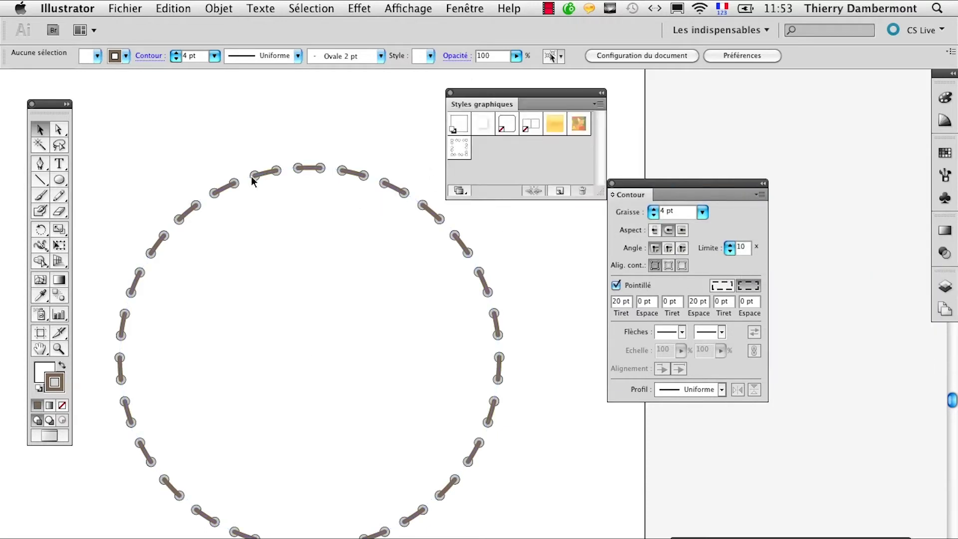
pyautogui.hotkey('shift', 'F6')
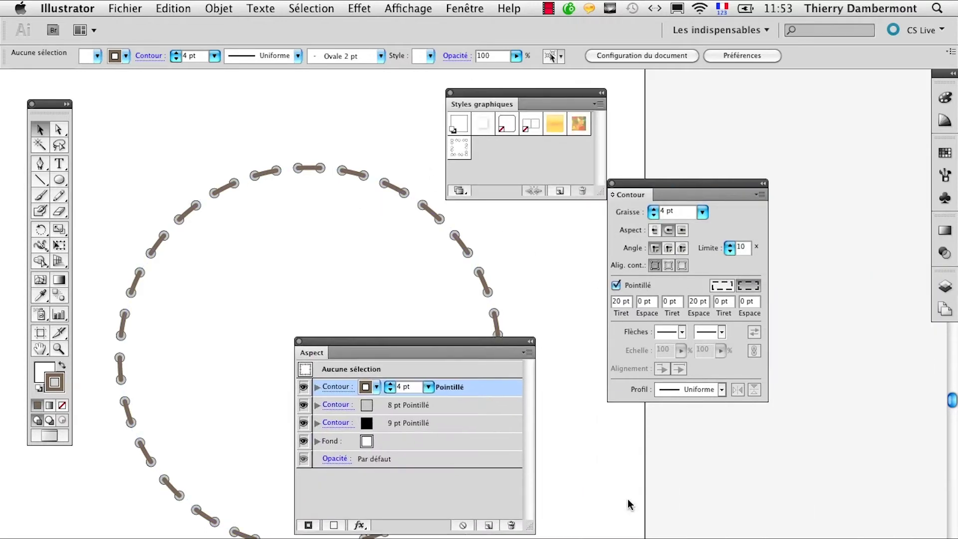
pyautogui.moveTo(589, 502); pyautogui.dragTo(304, 296)
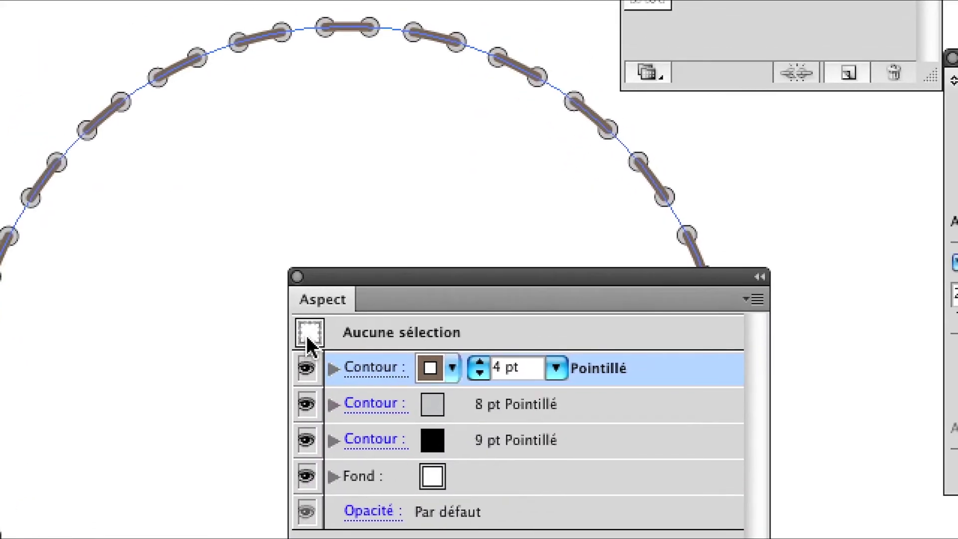
pyautogui.moveTo(233, 338)
pyautogui.mouseDown()
pyautogui.moveTo(366, 292)
pyautogui.moveTo(670, 88)
pyautogui.mouseUp()
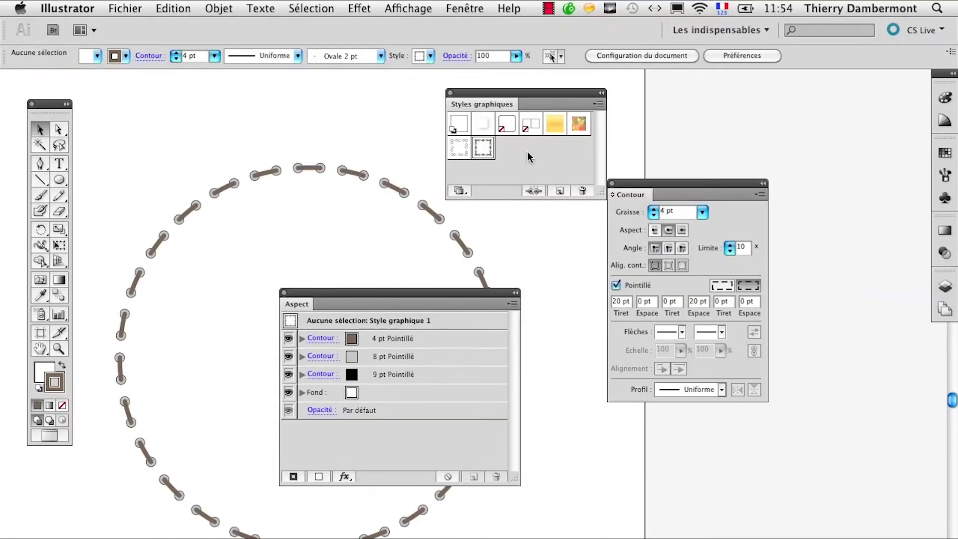
# Draw a test star with the Star tool, apply Style graphique 1, then delete it.
pyautogui.doubleClick(695, 192)
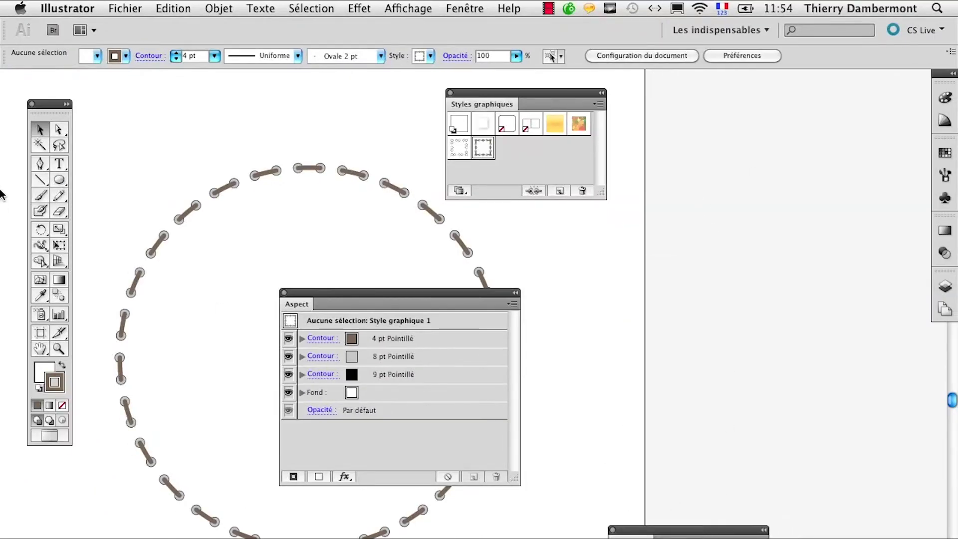
pyautogui.click(59, 180)
pyautogui.click(113, 245)
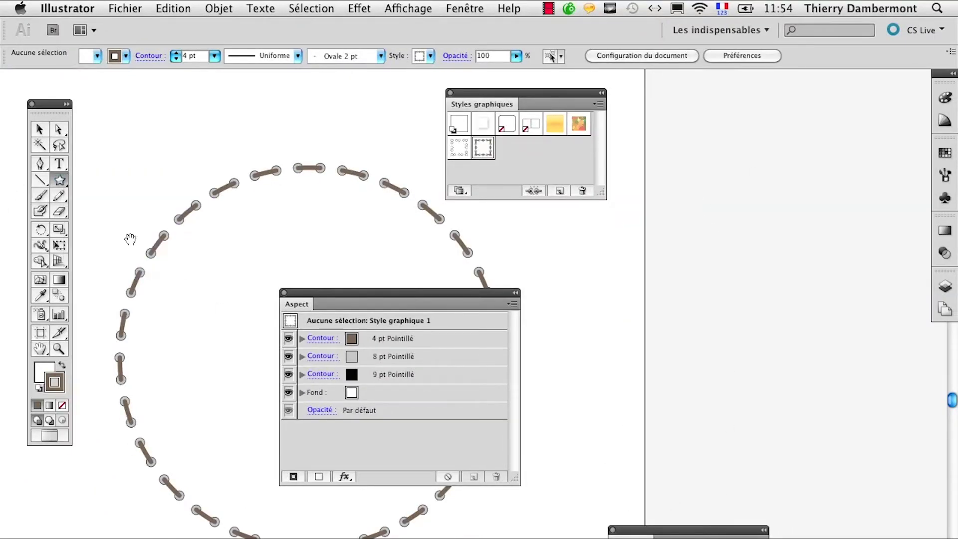
pyautogui.moveTo(256, 408); pyautogui.dragTo(476, 533)
pyautogui.moveTo(621, 351); pyautogui.dragTo(714, 429)
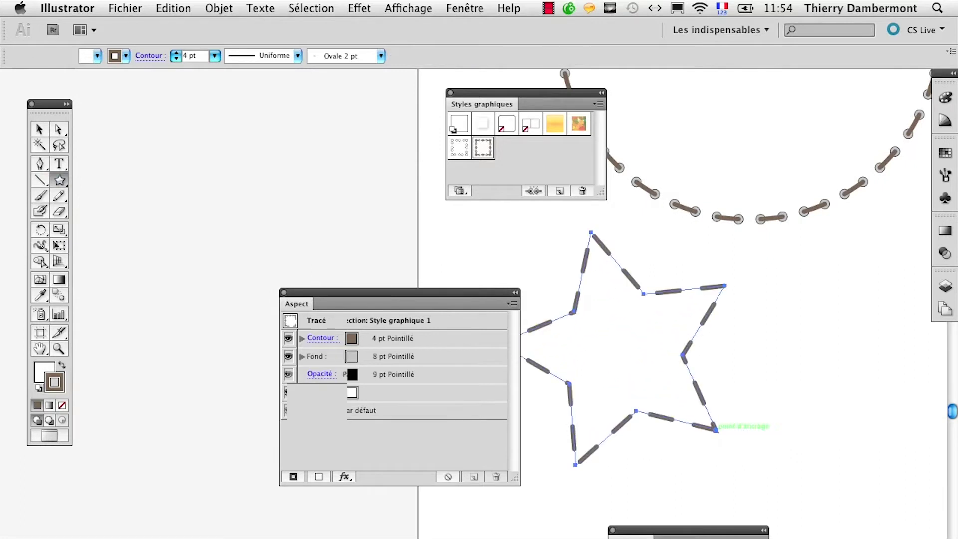
pyautogui.click(487, 147)
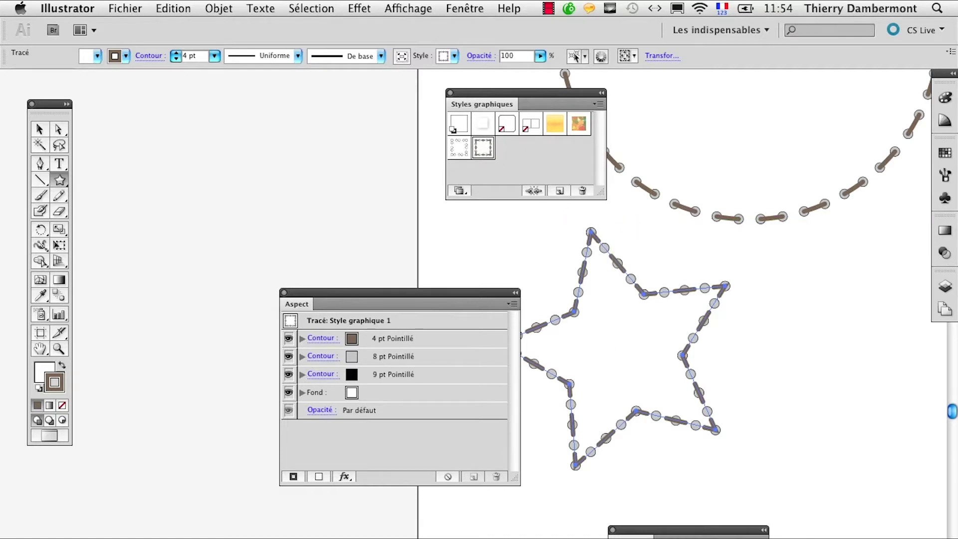
pyautogui.click(40, 129)
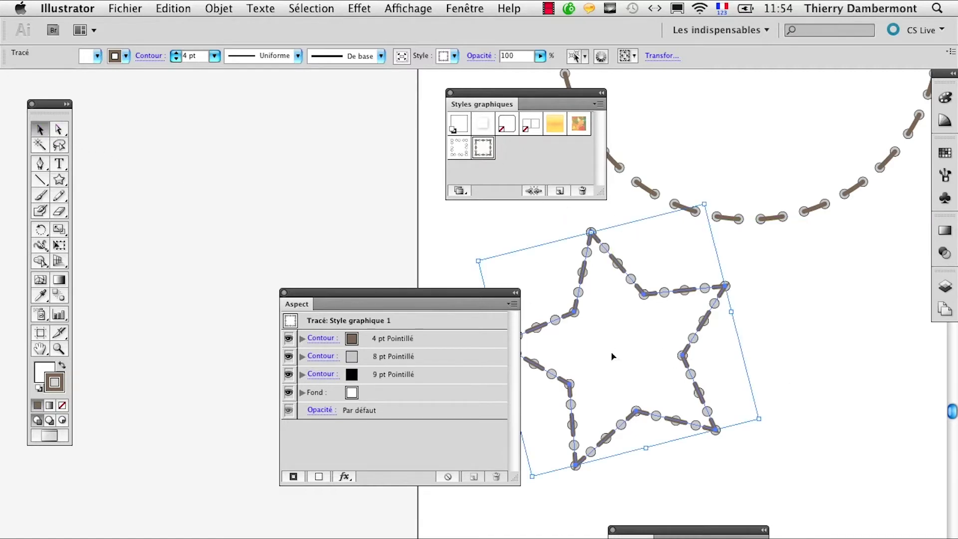
pyautogui.press('Delete')
# Save the curved garland's look as a new graphic style and draw a fresh star.
pyautogui.click(743, 220)
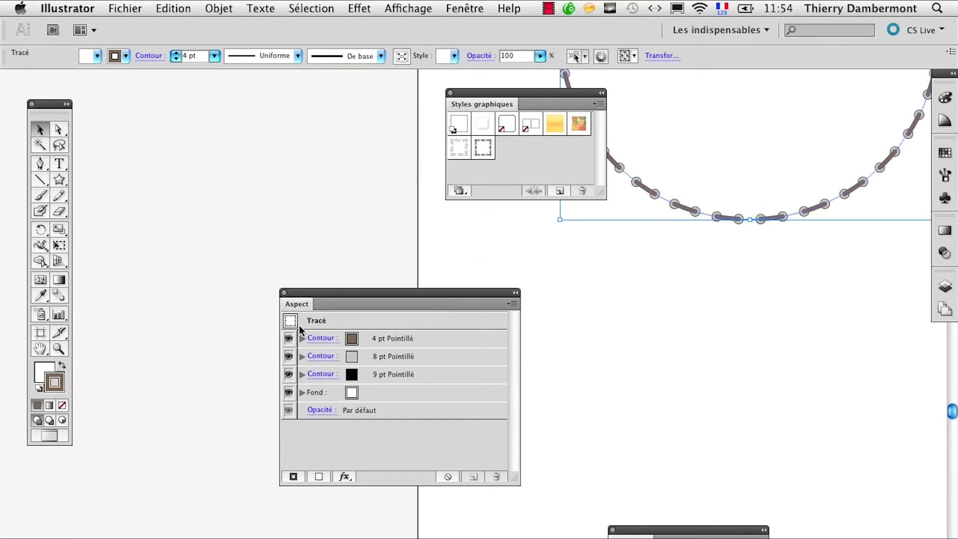
pyautogui.moveTo(290, 320)
pyautogui.mouseDown()
pyautogui.moveTo(485, 150)
pyautogui.moveTo(583, 196)
pyautogui.mouseUp()
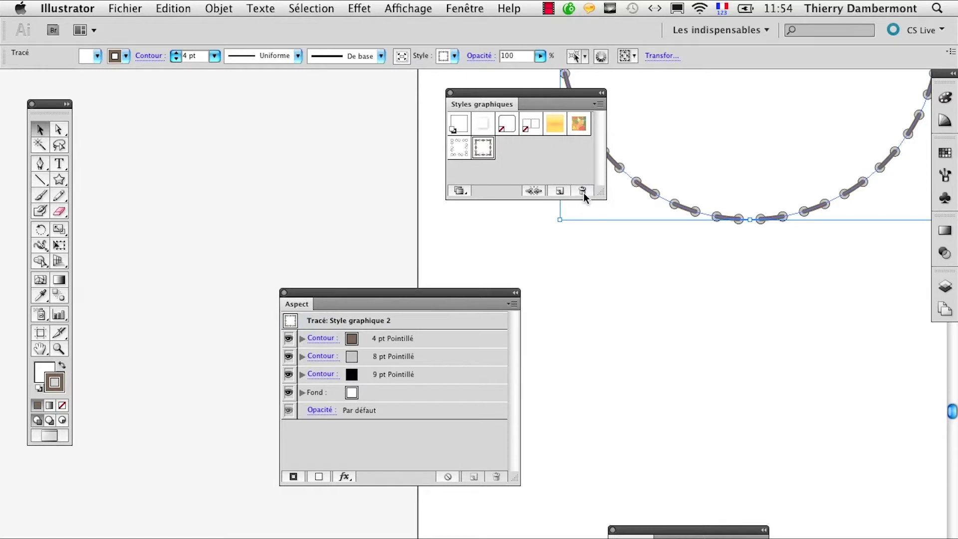
pyautogui.click(59, 179)
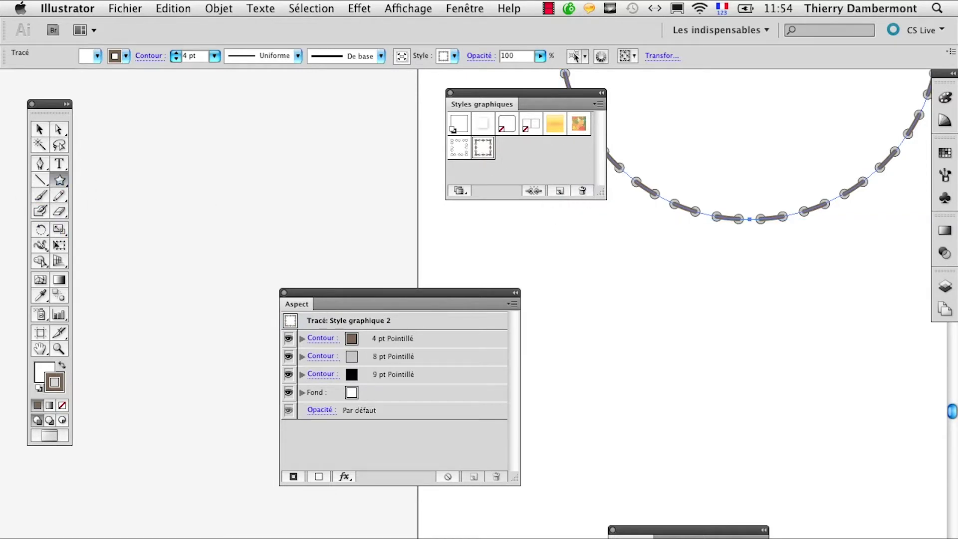
pyautogui.moveTo(623, 363); pyautogui.dragTo(699, 416)
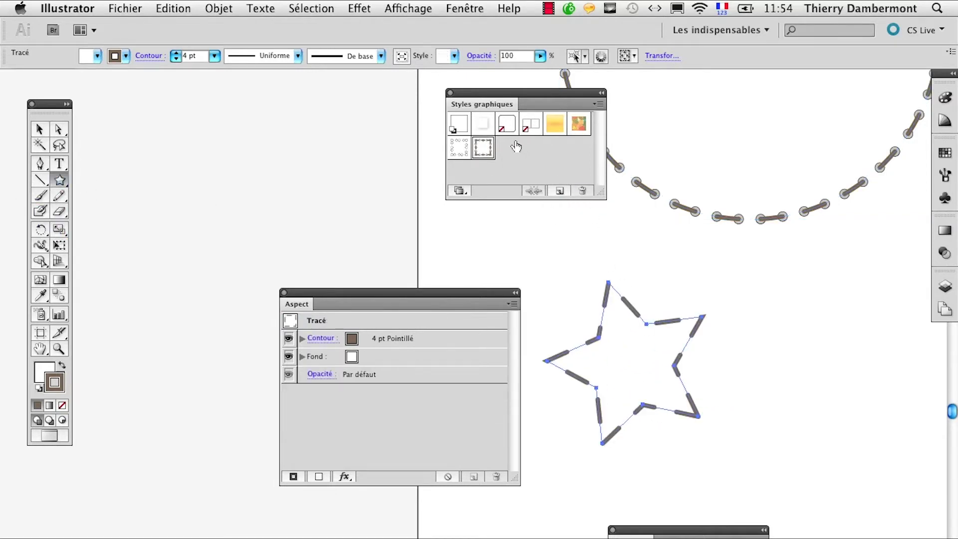
# Apply Style graphique 2 to the new star and inspect its 4, 8 and 9 pt dash settings.
pyautogui.click(483, 148)
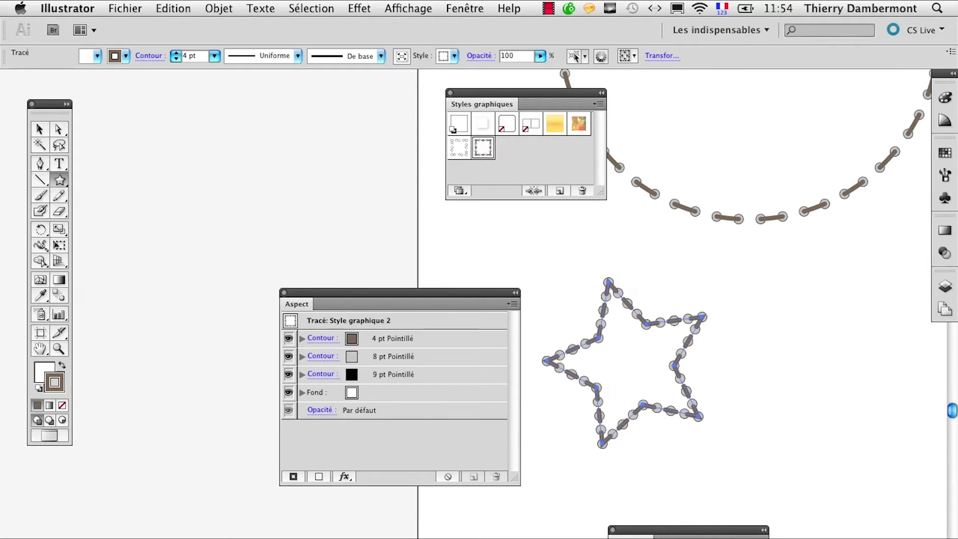
pyautogui.hotkey('ctrl', '+')
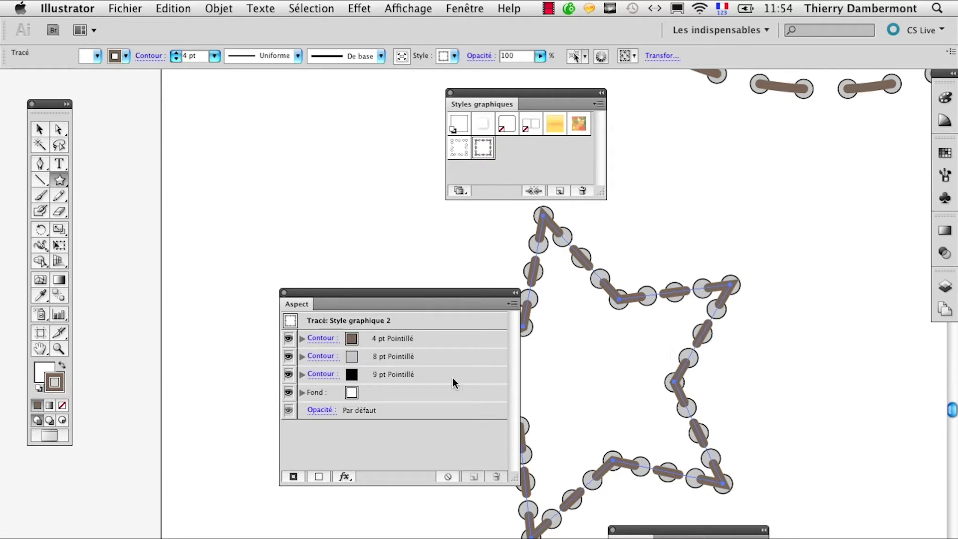
pyautogui.moveTo(424, 305); pyautogui.dragTo(243, 263)
pyautogui.click(250, 297)
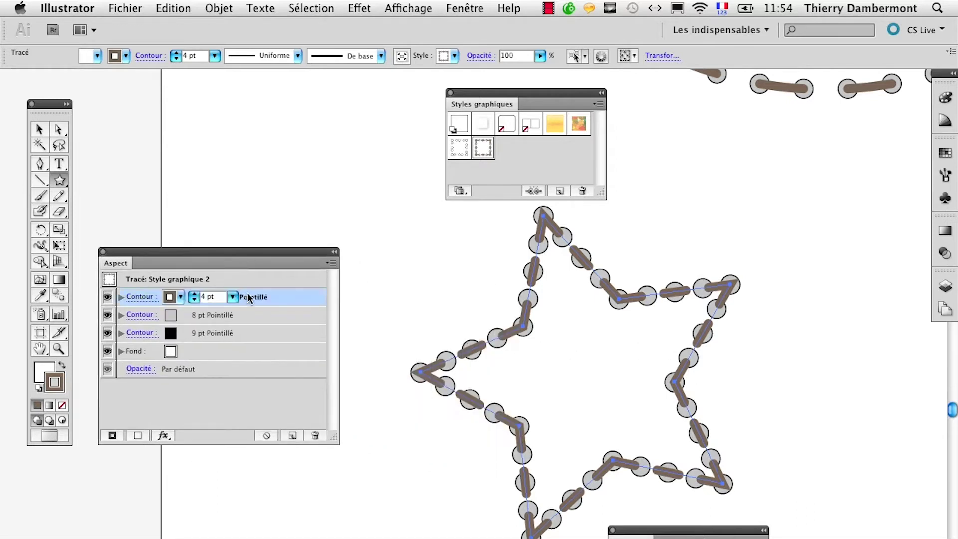
pyautogui.click(159, 297)
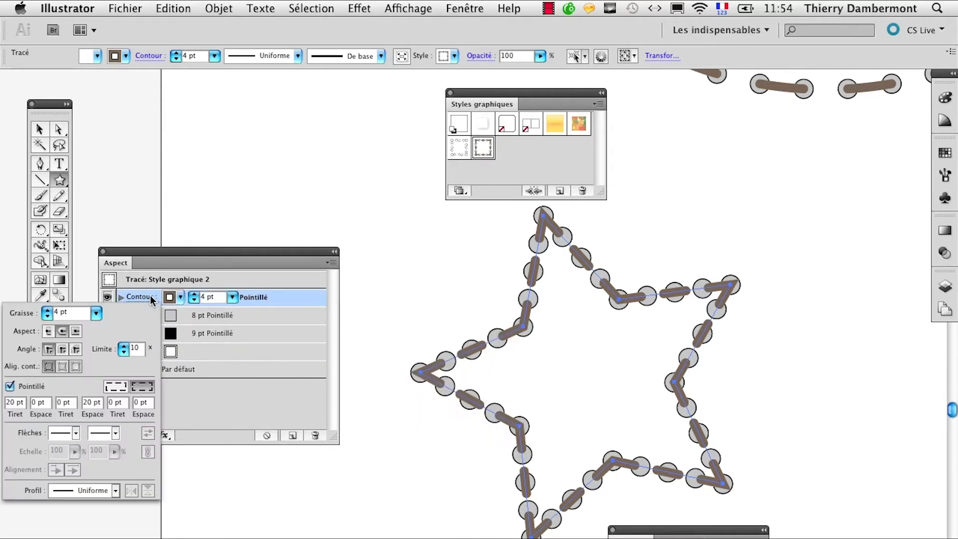
pyautogui.click(139, 315)
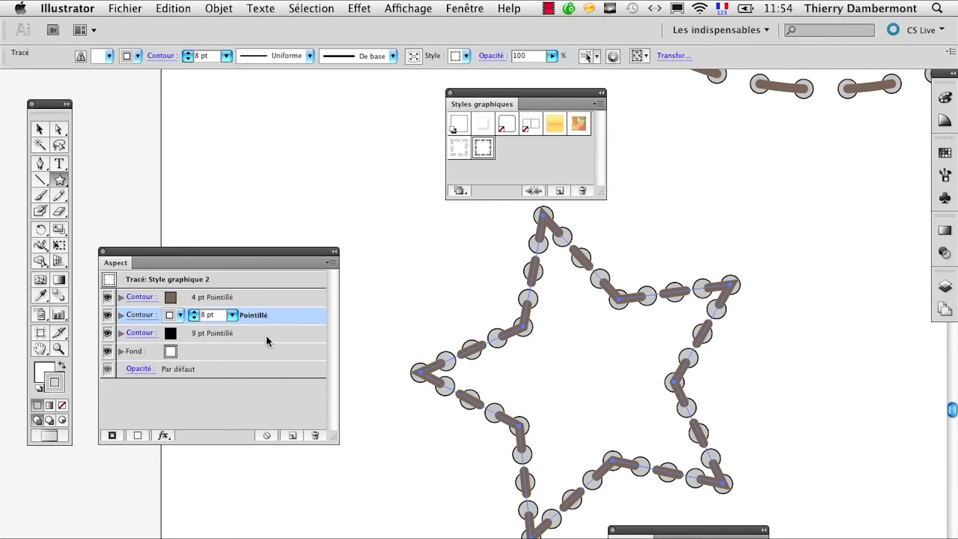
pyautogui.click(140, 333)
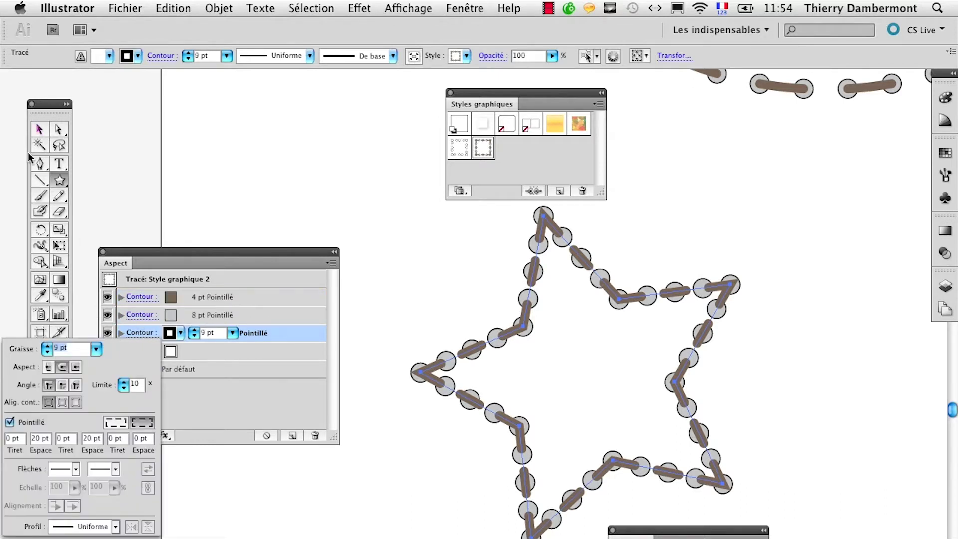
pyautogui.keyDown('ctrl'); pyautogui.keyDown('alt'); pyautogui.click(619, 354); pyautogui.keyUp('alt'); pyautogui.keyUp('ctrl')
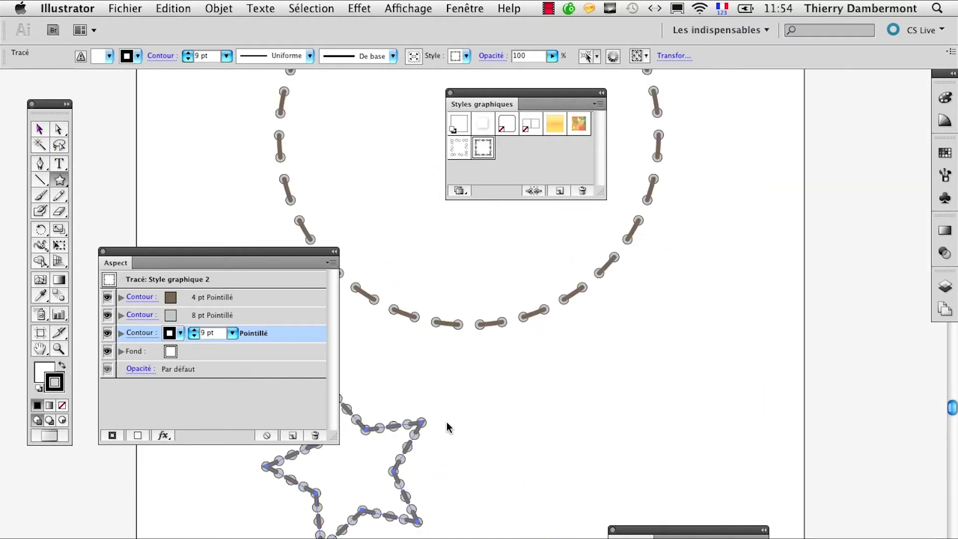
# Enlarge the beaded star and move it down and to the right.
pyautogui.click(42, 133)
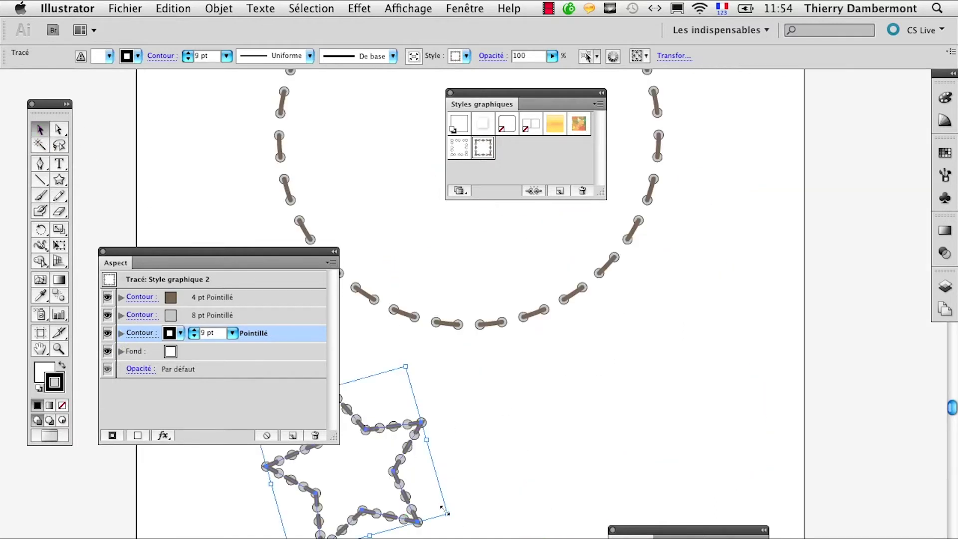
pyautogui.moveTo(446, 512); pyautogui.dragTo(547, 538)
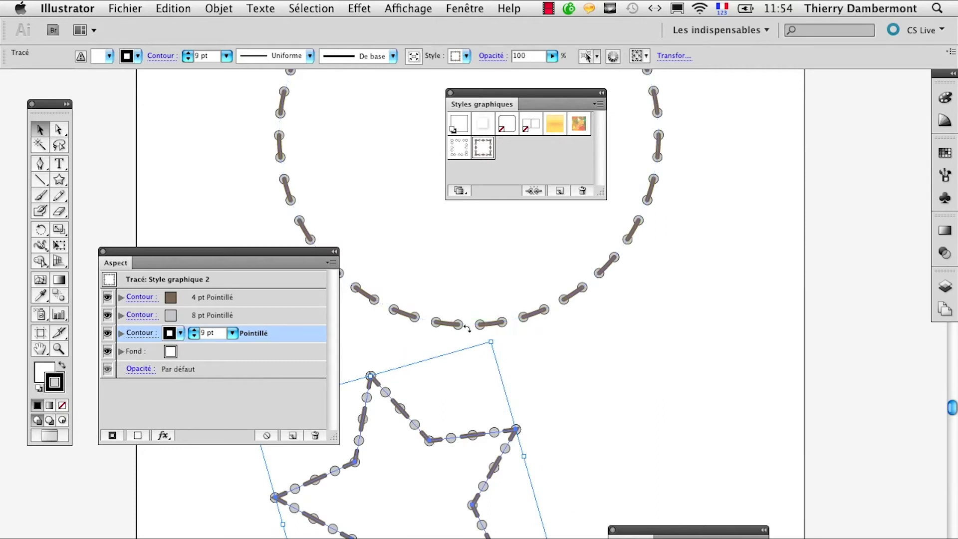
pyautogui.moveTo(512, 341); pyautogui.dragTo(555, 268)
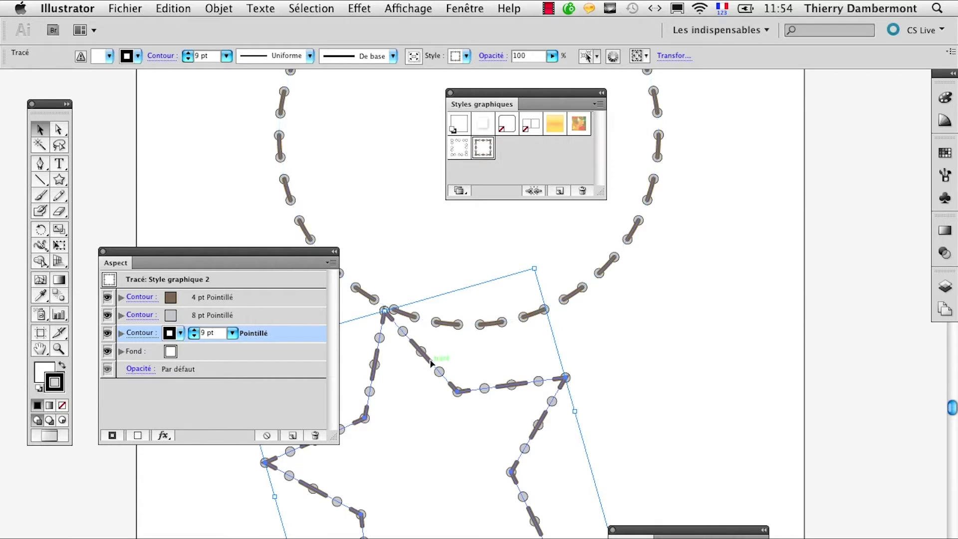
pyautogui.moveTo(431, 363); pyautogui.dragTo(458, 387)
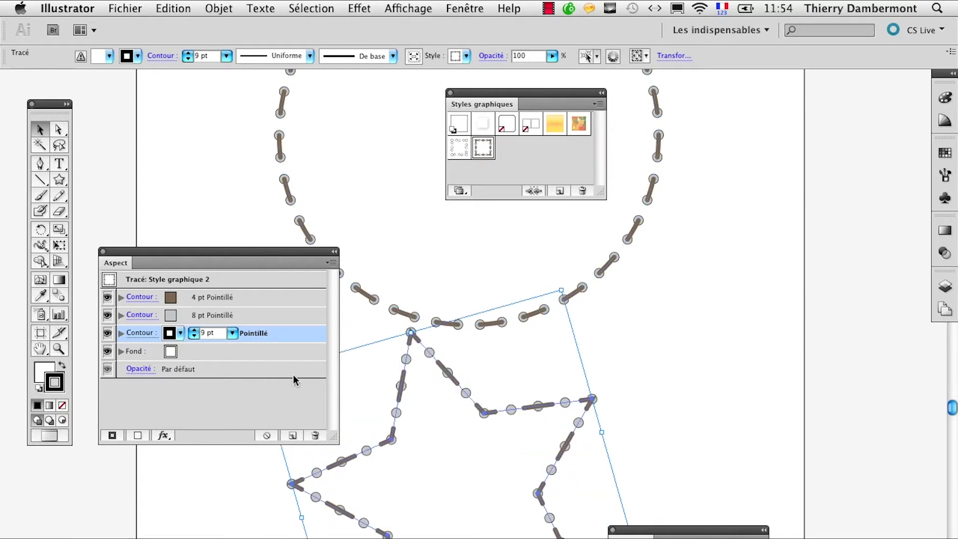
# Set the 9 pt, 8 pt and 4 pt strokes to the left dash-alignment option.
pyautogui.click(140, 333)
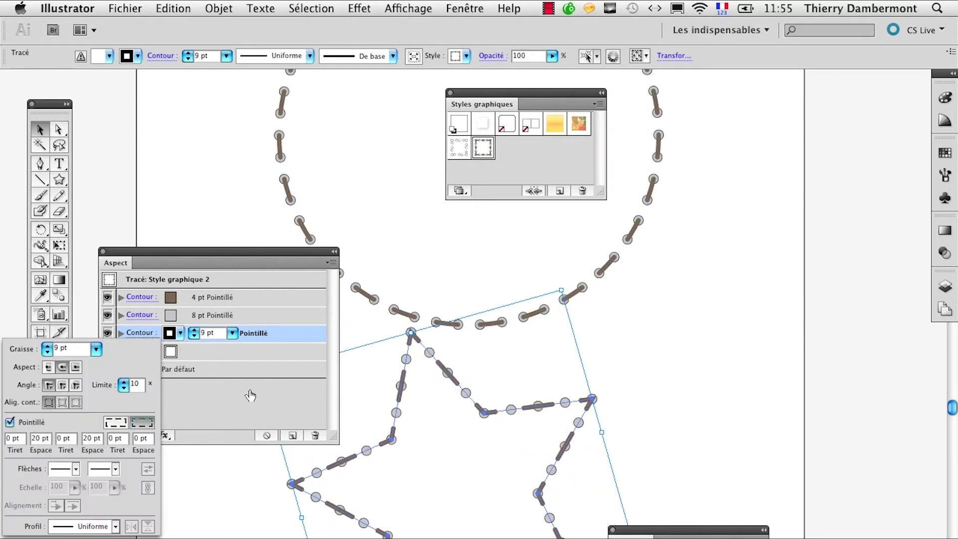
pyautogui.click(115, 422)
pyautogui.click(141, 315)
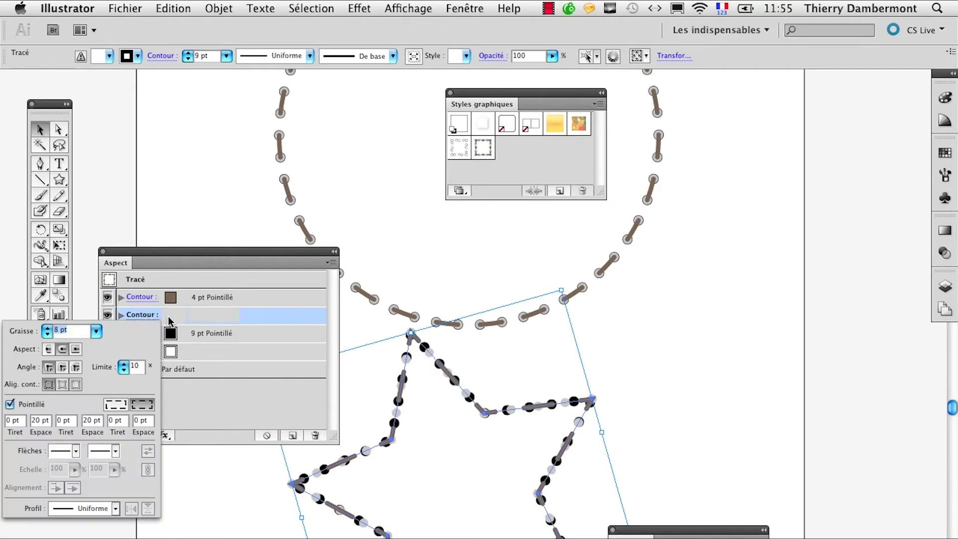
pyautogui.click(115, 405)
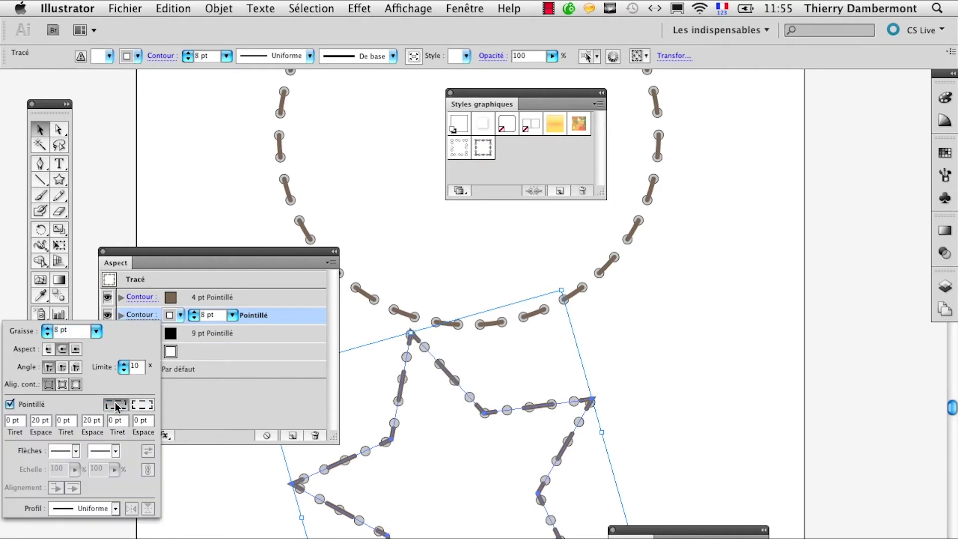
pyautogui.click(248, 299)
pyautogui.click(137, 297)
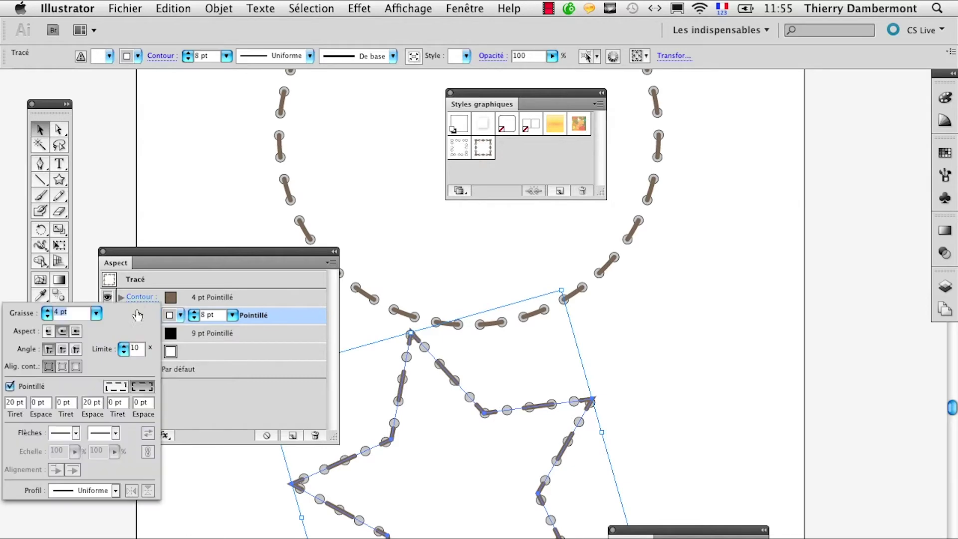
pyautogui.click(114, 389)
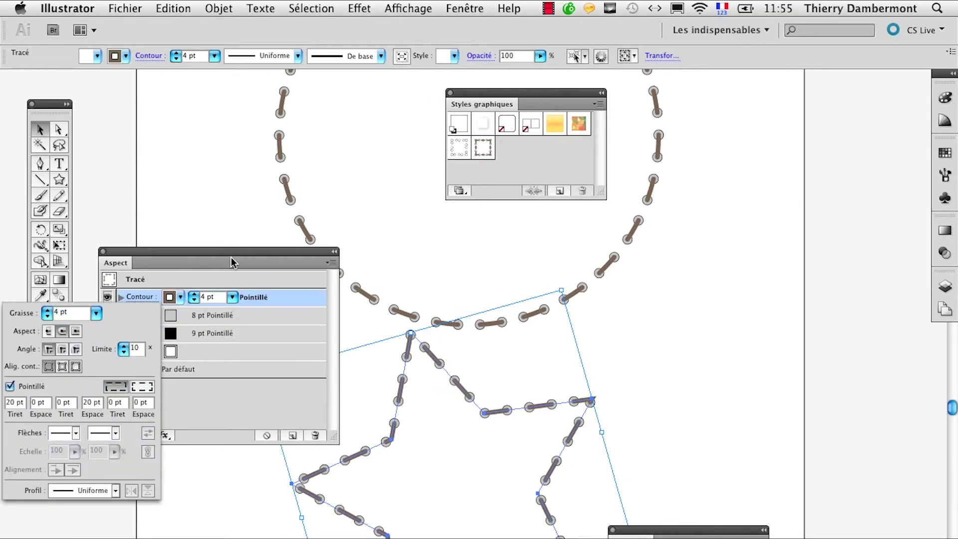
pyautogui.moveTo(232, 259)
pyautogui.mouseDown()
pyautogui.moveTo(717, 267)
pyautogui.moveTo(814, 234)
pyautogui.mouseUp()
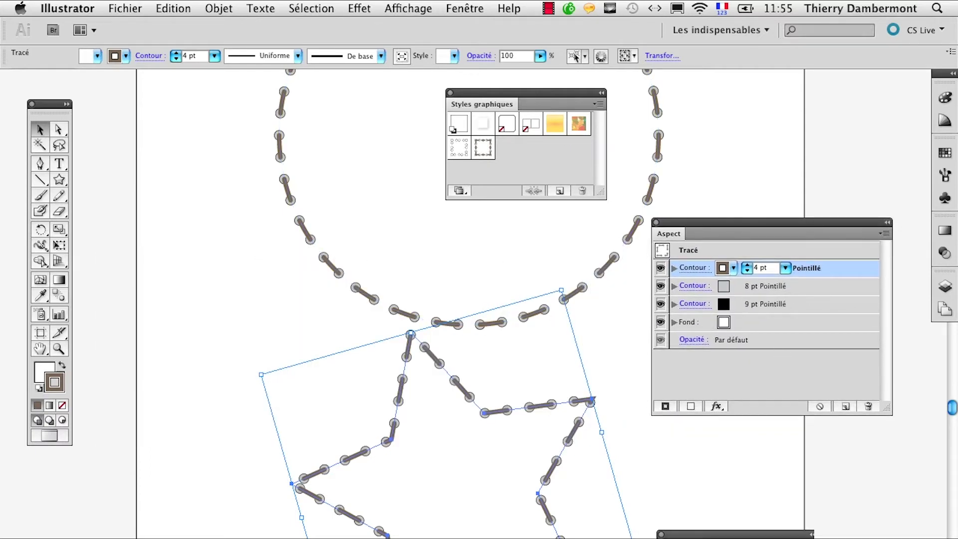
# Set both the grey 8 pt and black 9 pt strokes to 0 pt dashes with 20 pt gaps.
pyautogui.moveTo(670, 537); pyautogui.dragTo(696, 537)
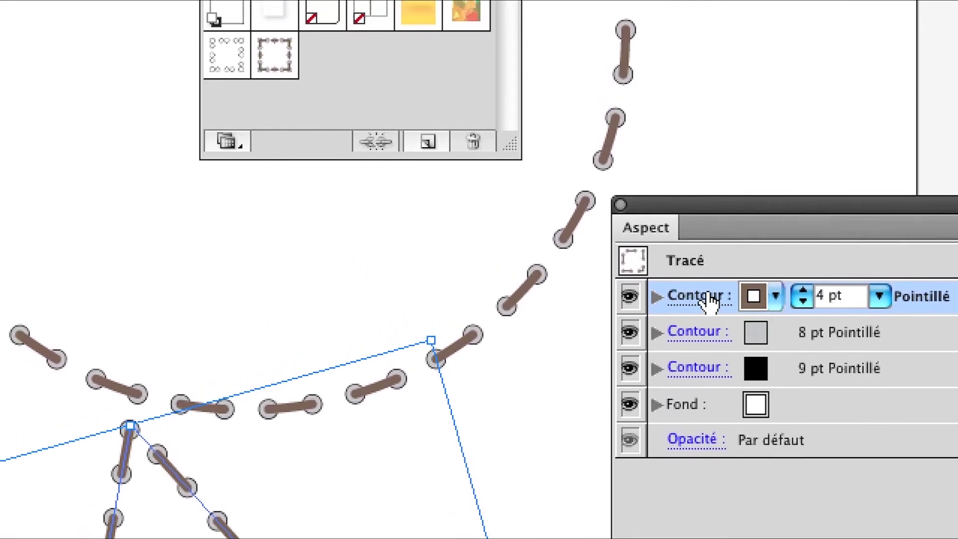
pyautogui.click(709, 297)
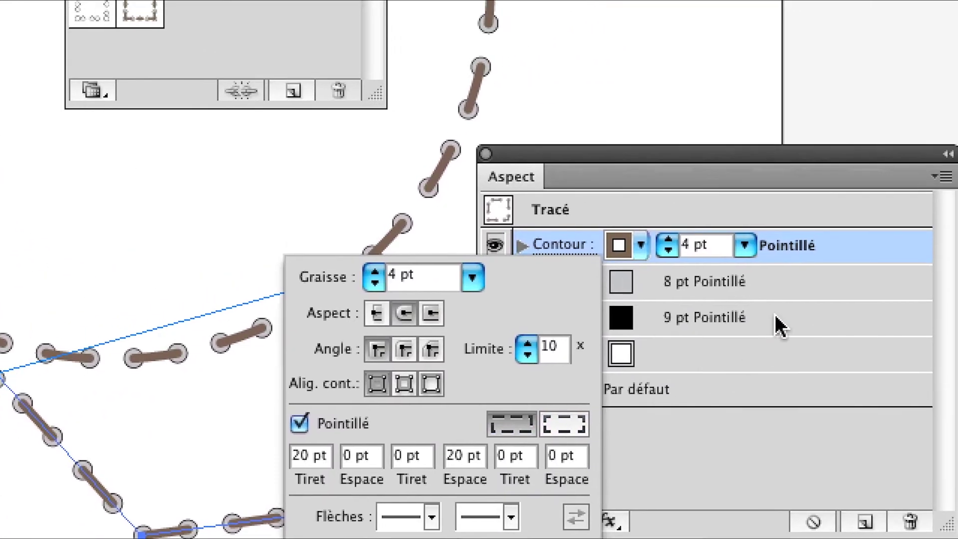
pyautogui.click(775, 321)
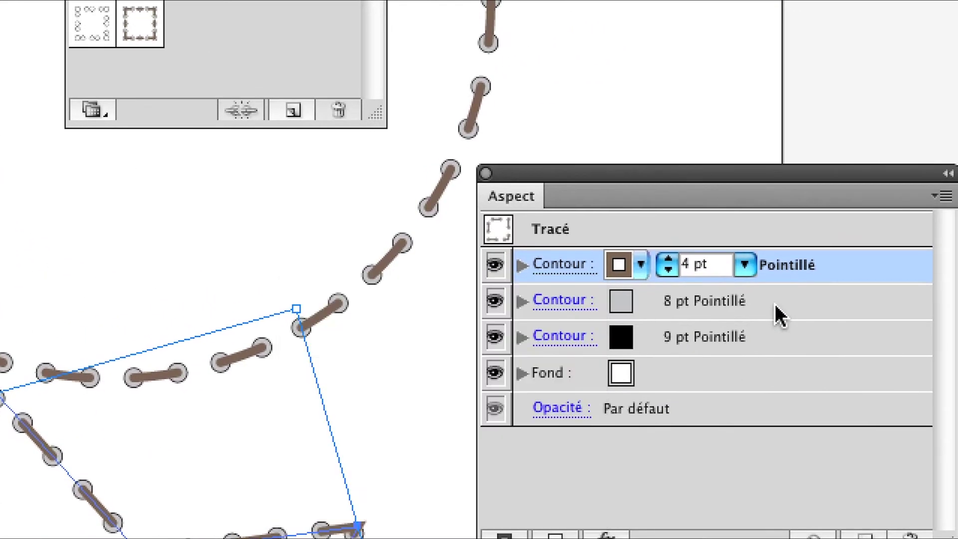
pyautogui.click(680, 304)
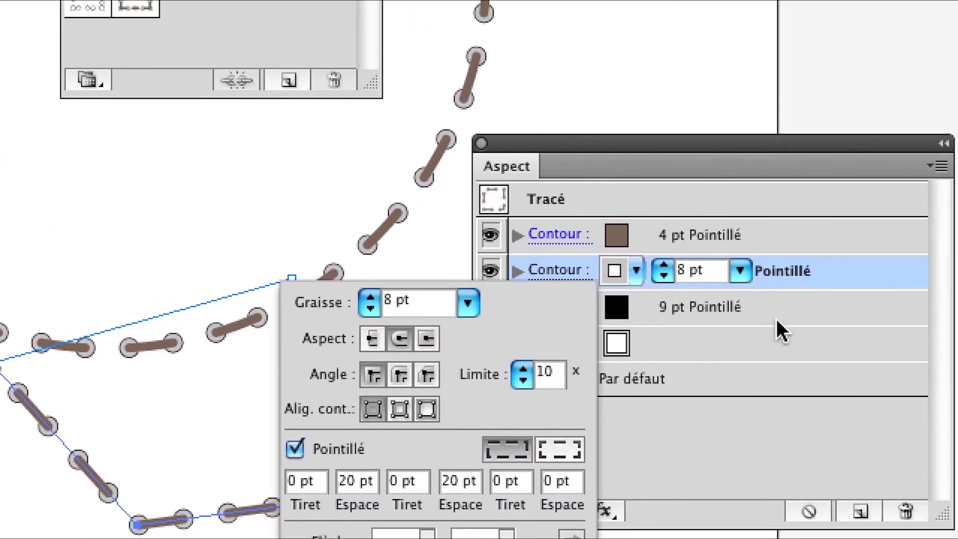
pyautogui.click(781, 315)
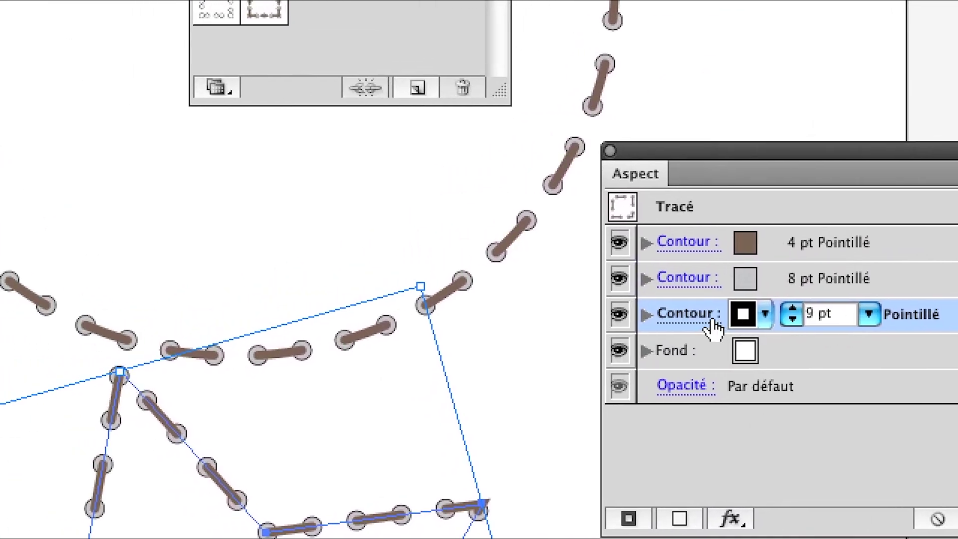
pyautogui.click(691, 311)
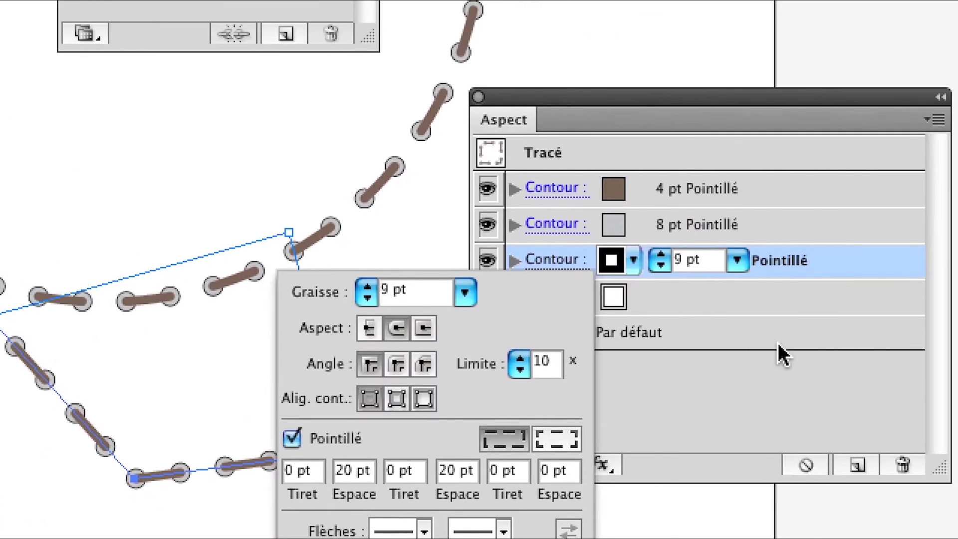
pyautogui.click(735, 349)
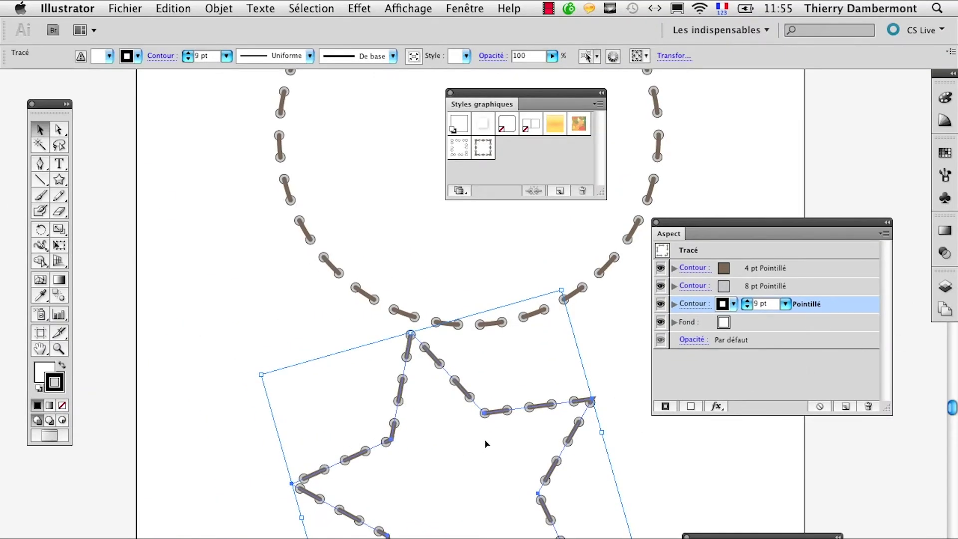
# Reselect the stitched star and move it down and to the right.
pyautogui.click(807, 368)
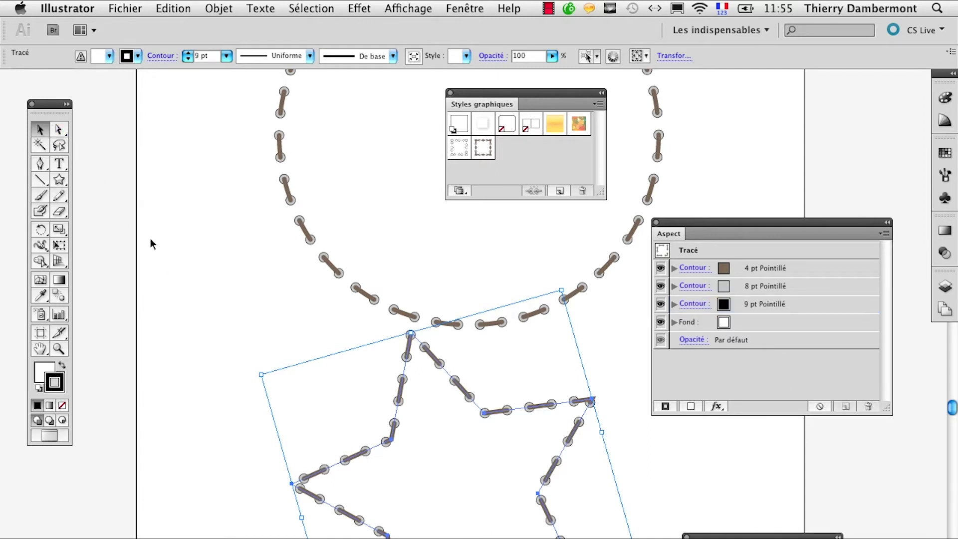
pyautogui.click(267, 376)
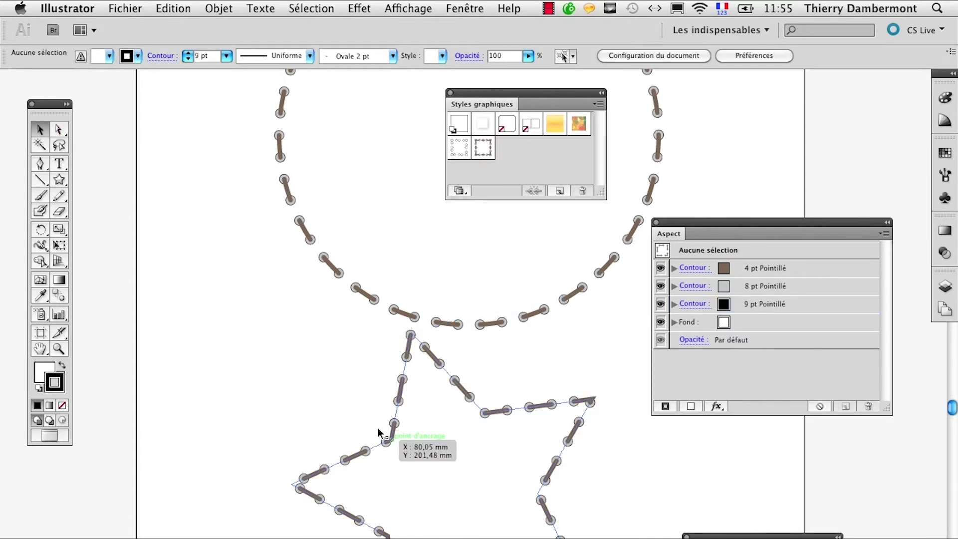
pyautogui.click(389, 440)
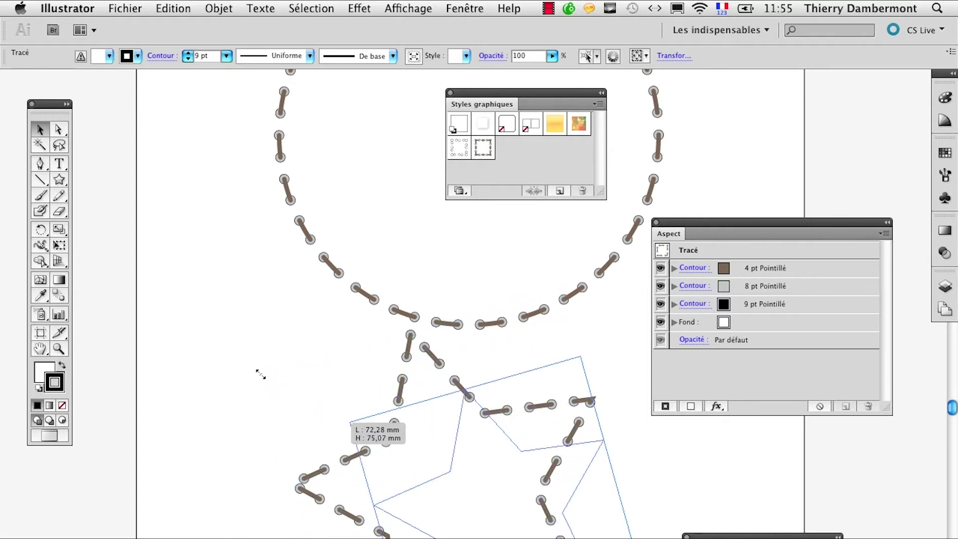
pyautogui.moveTo(254, 371); pyautogui.dragTo(330, 449)
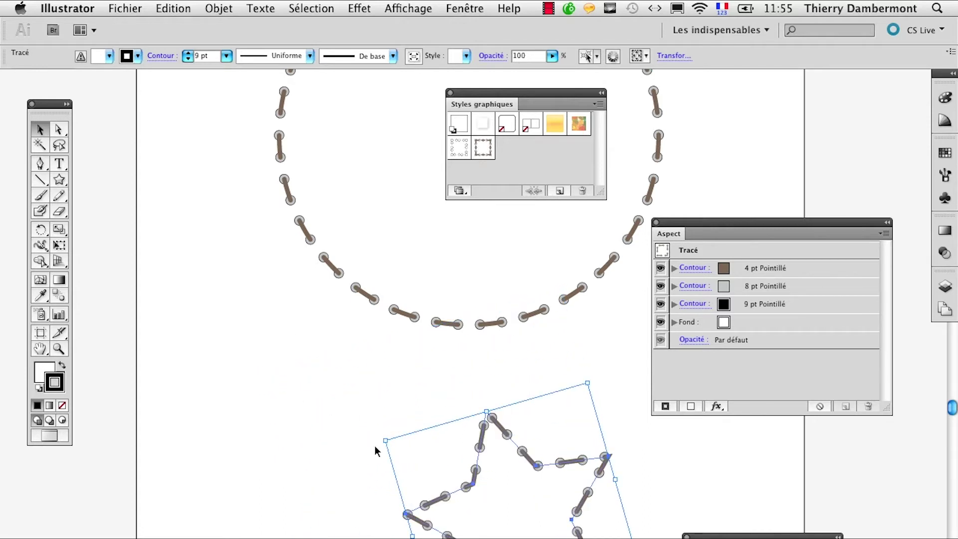
# Scale the star up greatly, then shrink it back to about 80 mm below the garland.
pyautogui.press('a')
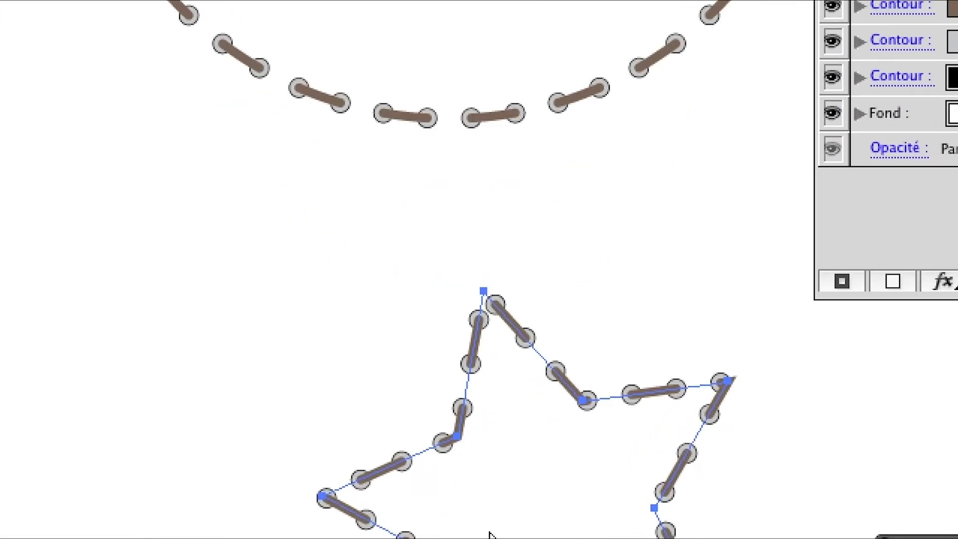
pyautogui.press('v')
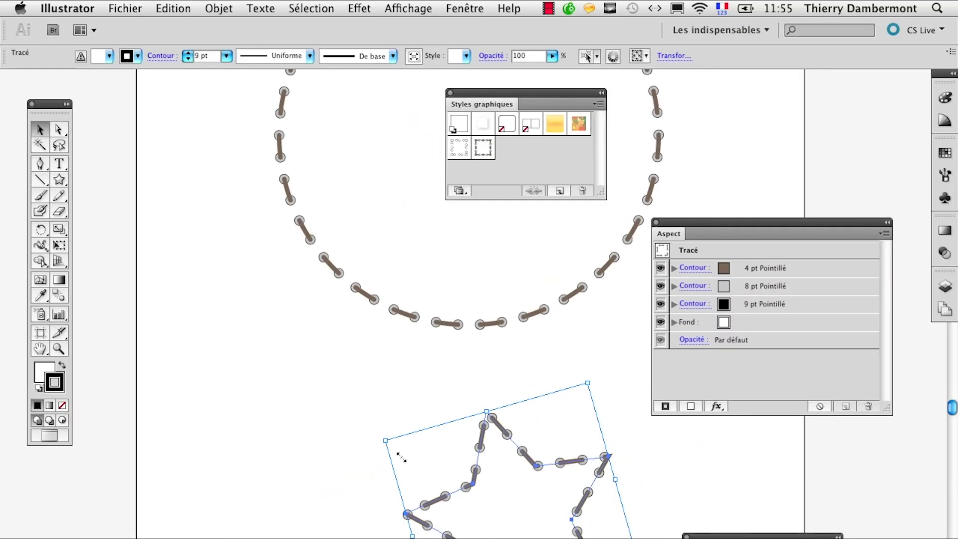
pyautogui.moveTo(401, 458); pyautogui.dragTo(90, 269)
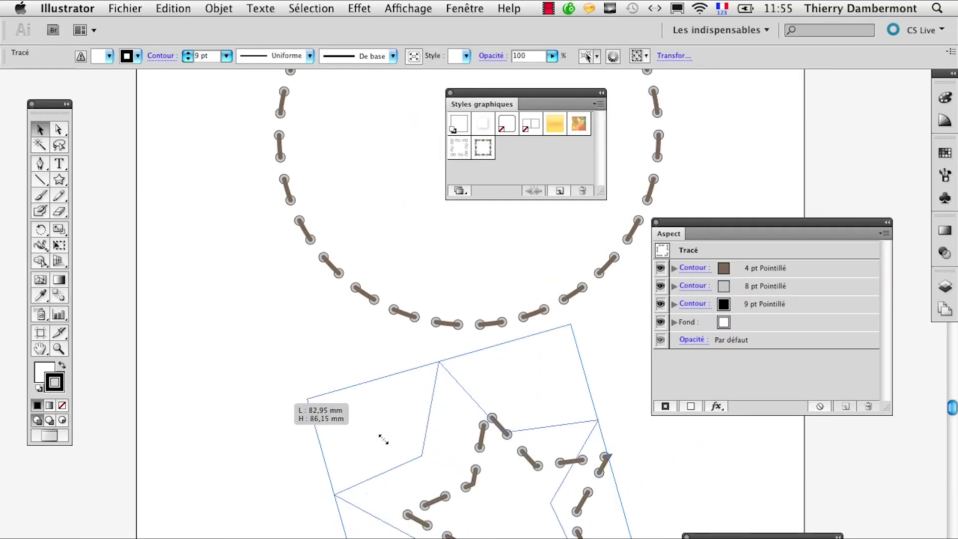
pyautogui.press('a')
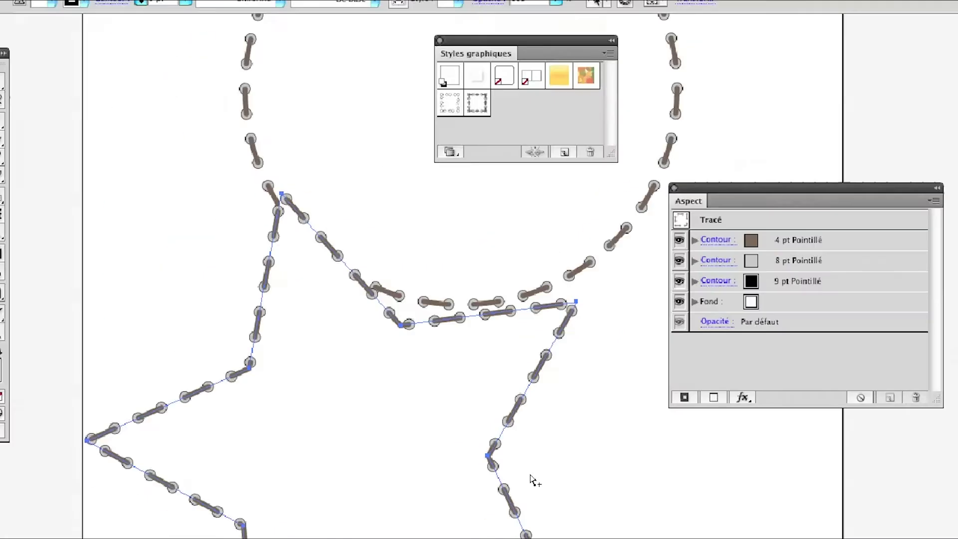
pyautogui.press('v')
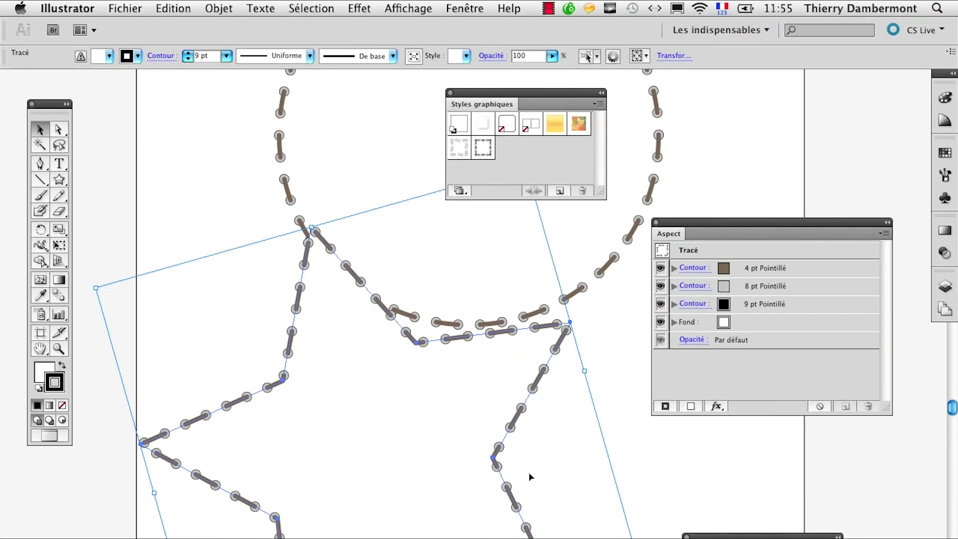
pyautogui.moveTo(91, 283); pyautogui.dragTo(287, 413)
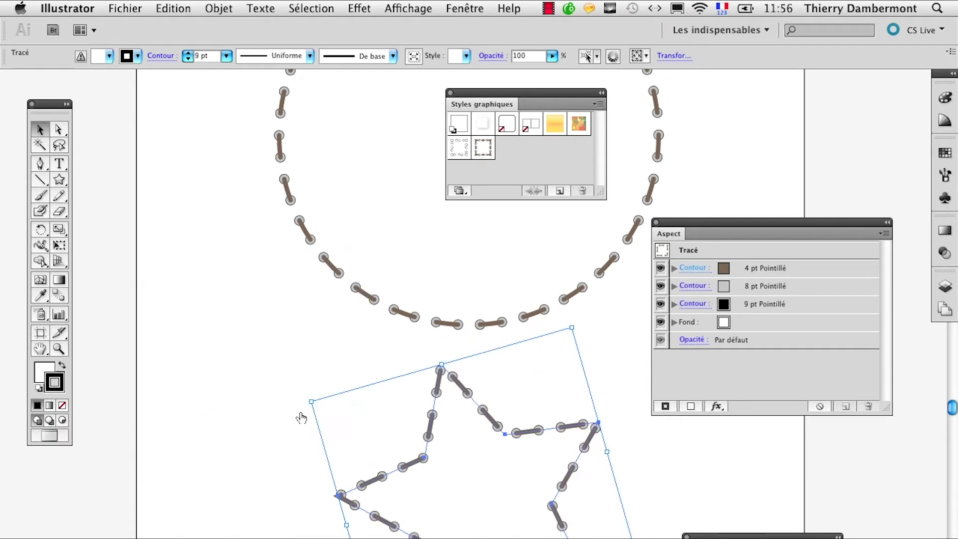
pyautogui.moveTo(676, 231); pyautogui.dragTo(538, 222)
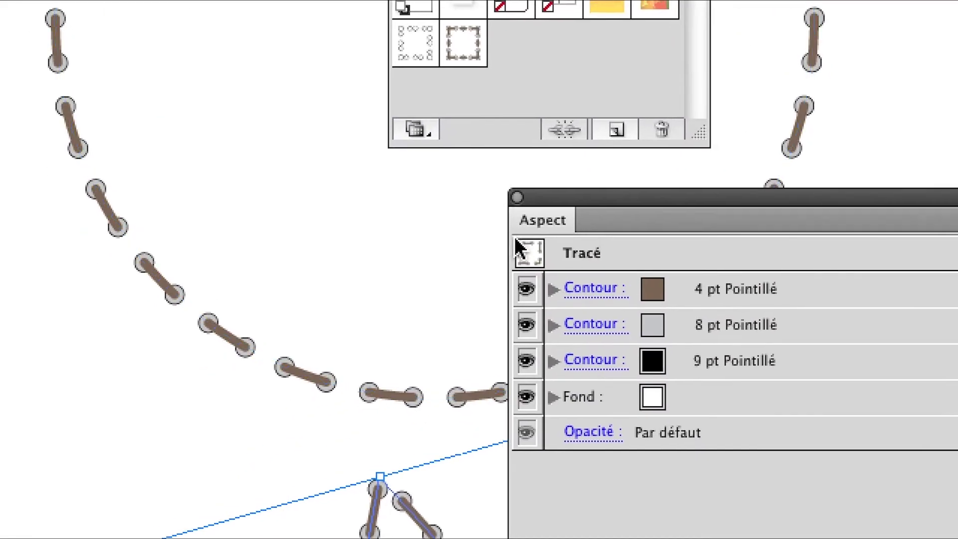
# Drag the star's brown, grey and black dotted stroke appearance into Graphic Styles as Style graphique 2.
pyautogui.moveTo(505, 280)
pyautogui.mouseDown()
pyautogui.moveTo(514, 231)
pyautogui.moveTo(499, 175)
pyautogui.mouseUp()
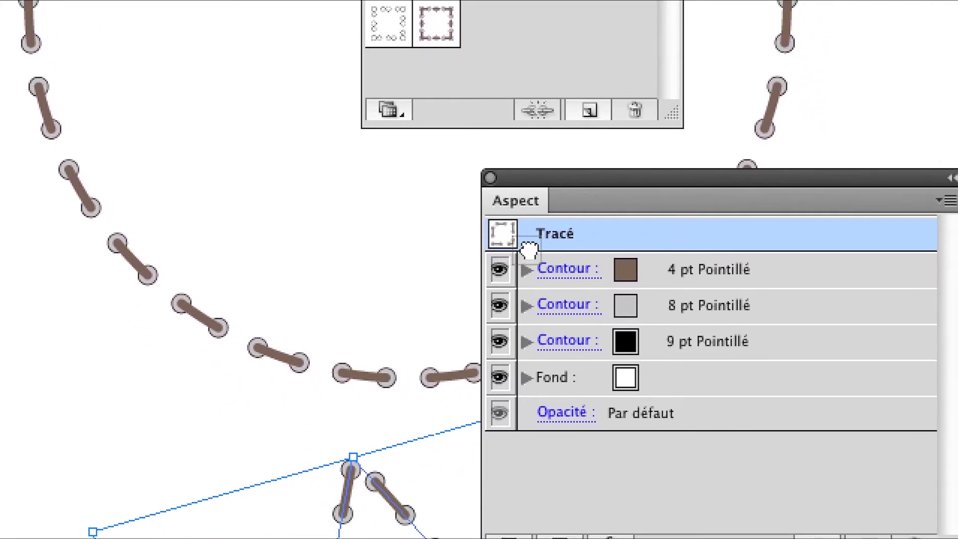
pyautogui.moveTo(517, 231); pyautogui.dragTo(496, 138)
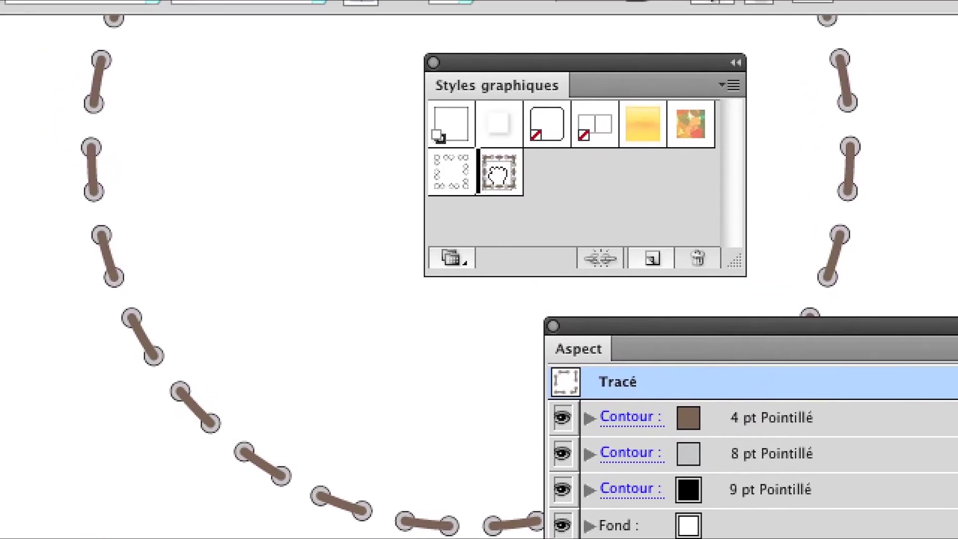
pyautogui.moveTo(497, 173)
pyautogui.mouseDown()
pyautogui.moveTo(511, 171)
pyautogui.moveTo(481, 192)
pyautogui.moveTo(504, 185)
pyautogui.mouseUp()
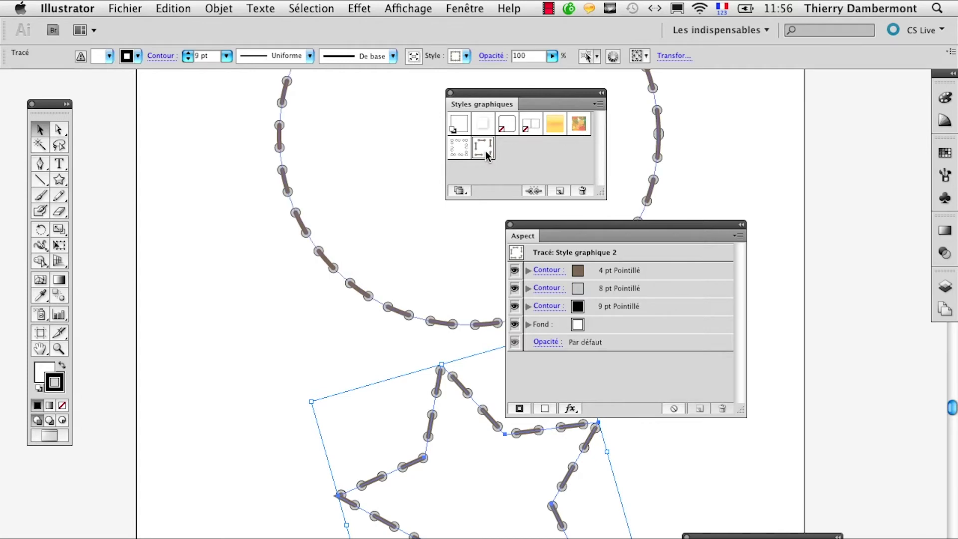
# Save As 'Sans titre - 7.ai' in Adobe Illustrator format, accepting the default Illustrator options.
pyautogui.click(125, 8)
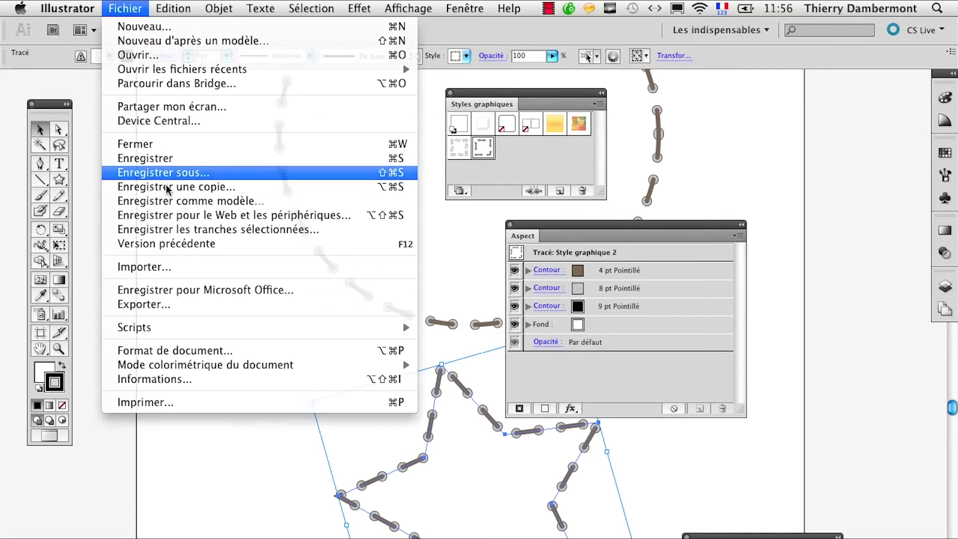
pyautogui.click(173, 103)
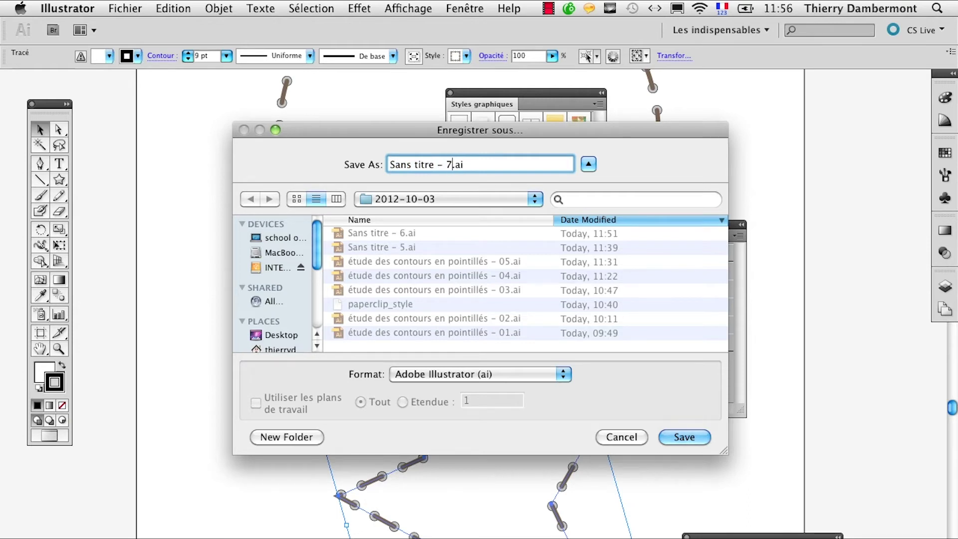
pyautogui.click(693, 436)
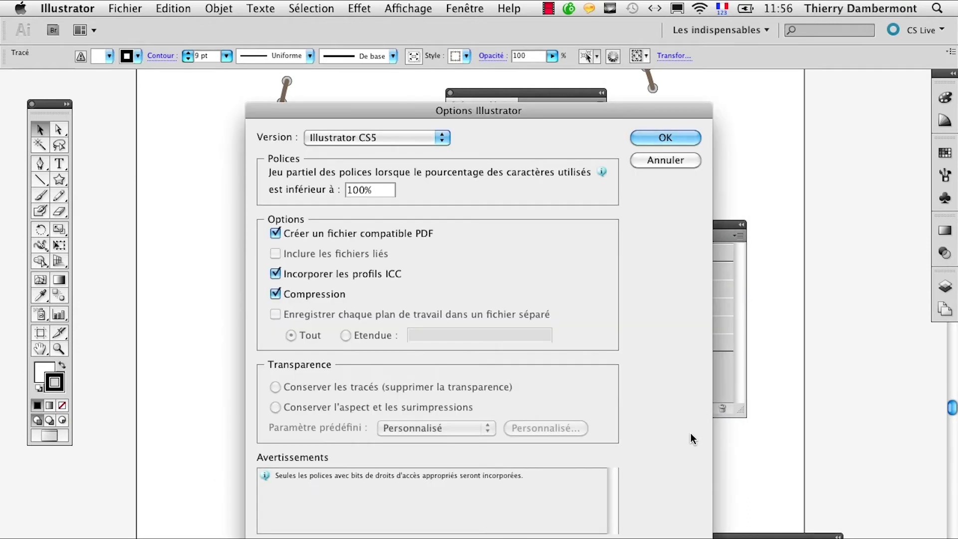
pyautogui.click(658, 140)
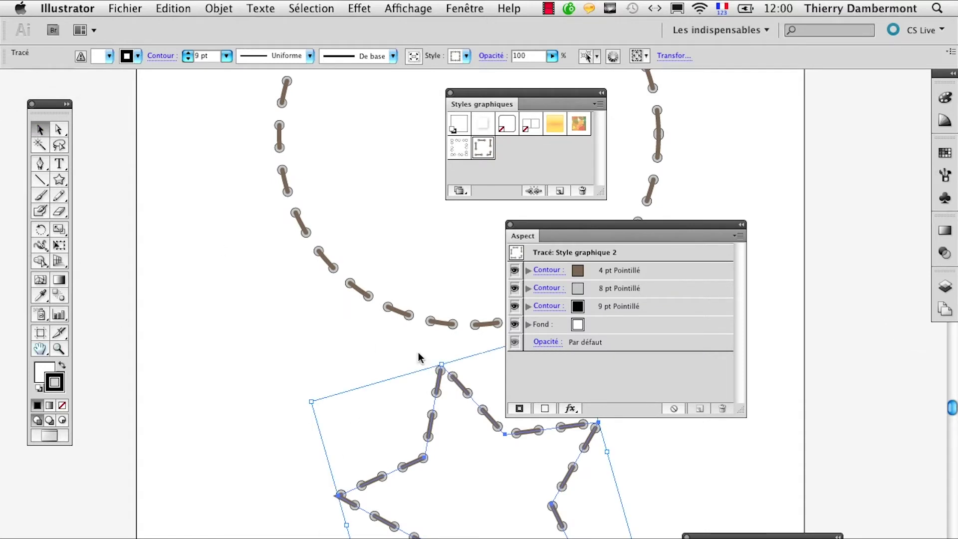
# Edit the 4 pt brown and 8 pt grey strokes' dotted dash settings, selecting the 20 pt gap value.
pyautogui.moveTo(471, 490); pyautogui.dragTo(298, 455)
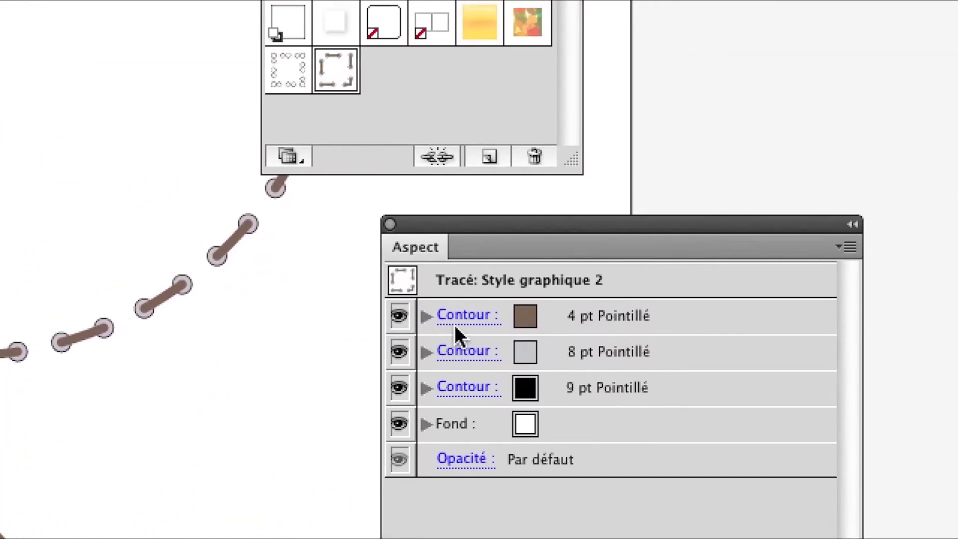
pyautogui.click(432, 323)
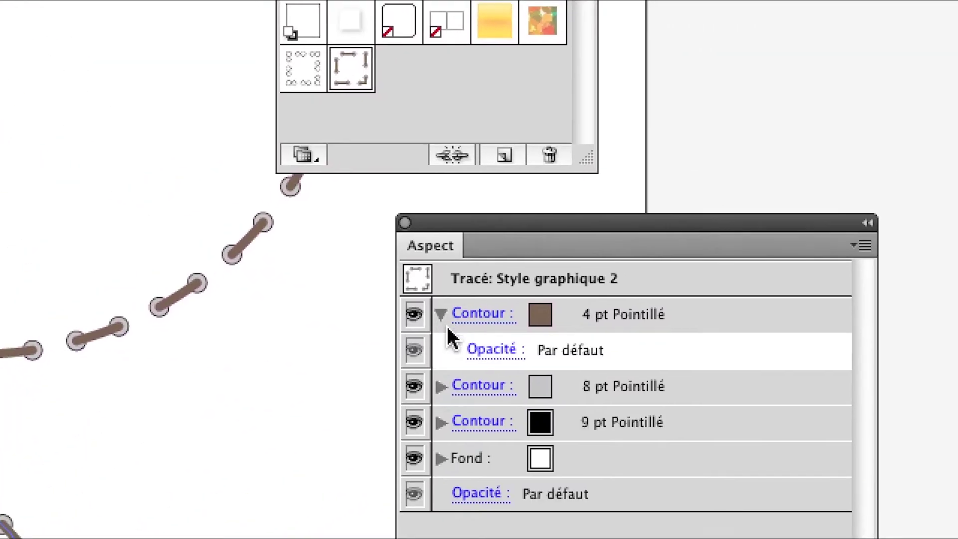
pyautogui.click(444, 321)
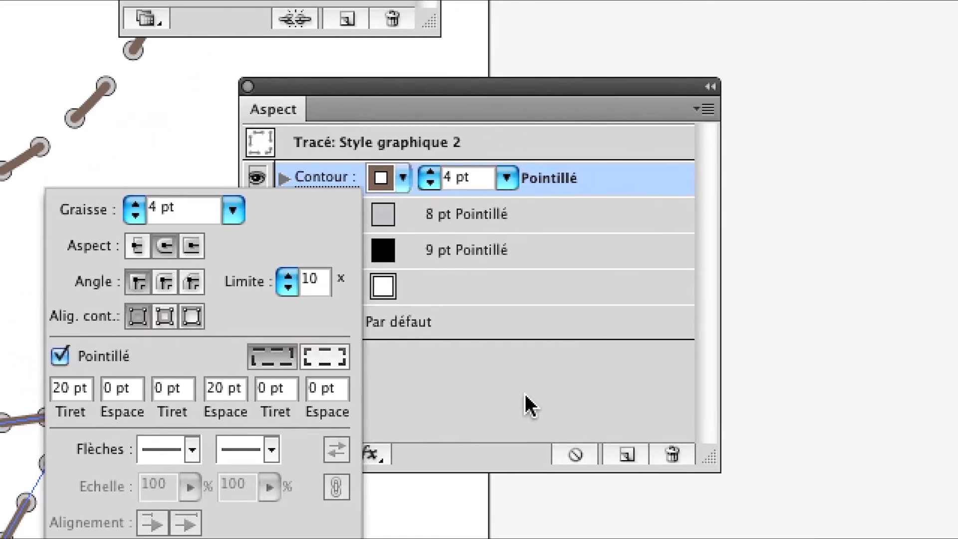
pyautogui.click(525, 394)
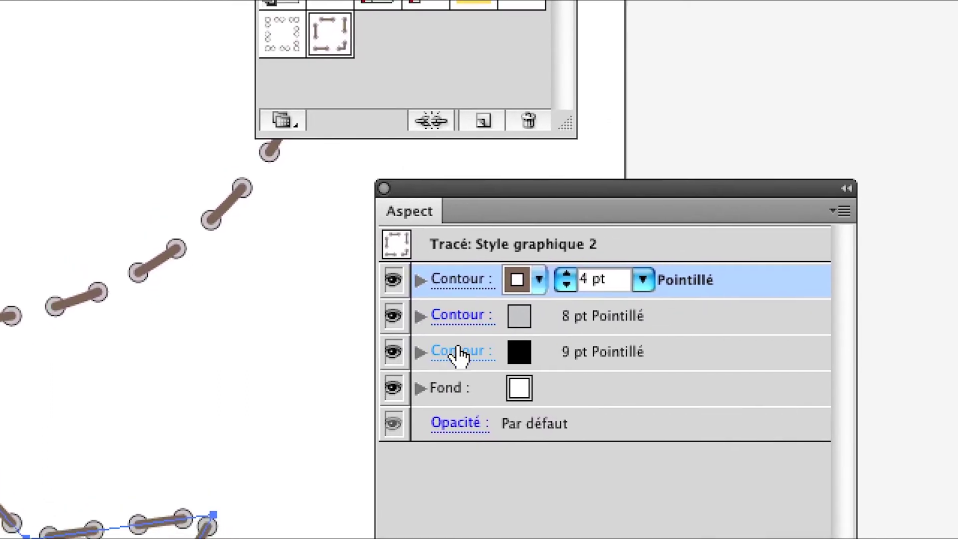
pyautogui.click(462, 315)
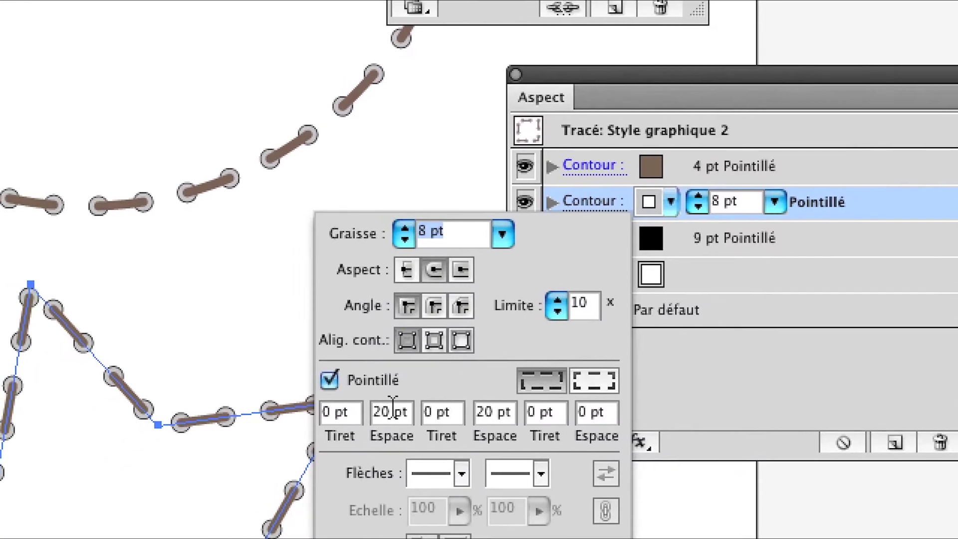
pyautogui.press('Tab')
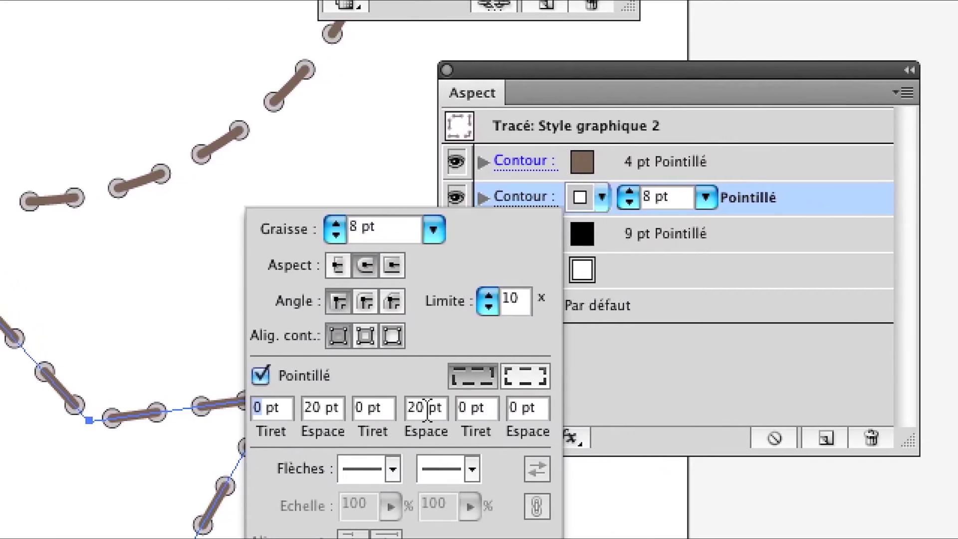
pyautogui.doubleClick(427, 407)
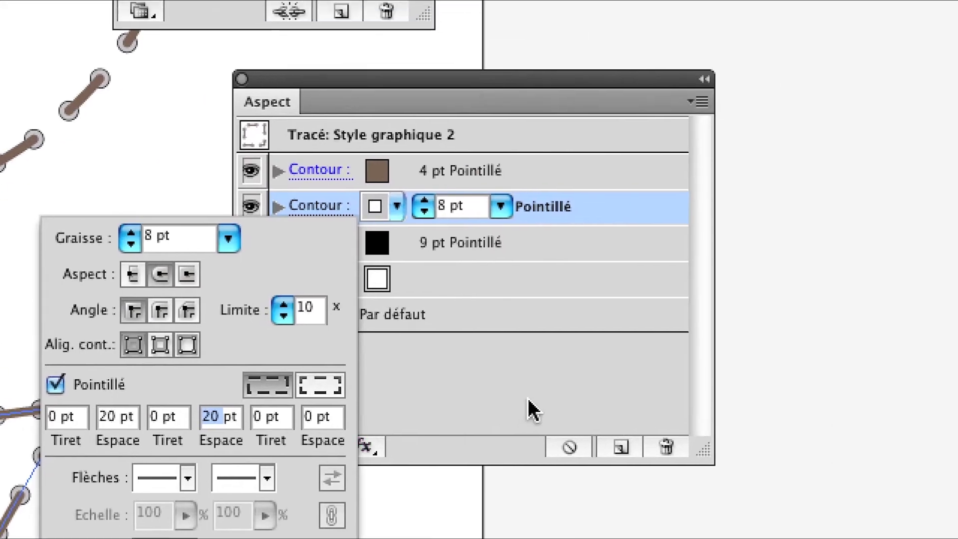
# Compare the 4 pt and 8 pt strokes' dash and gap values for the grey dots.
pyautogui.click(455, 329)
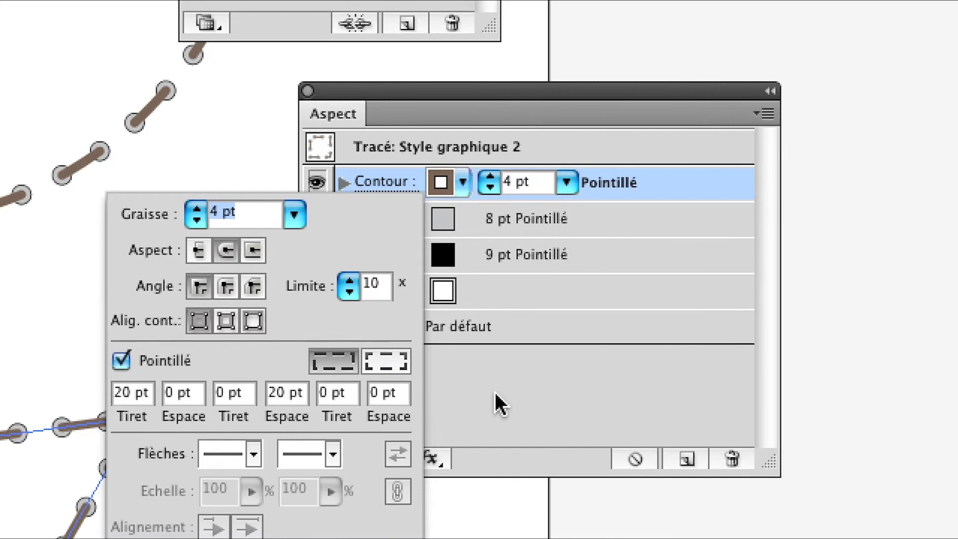
pyautogui.click(495, 392)
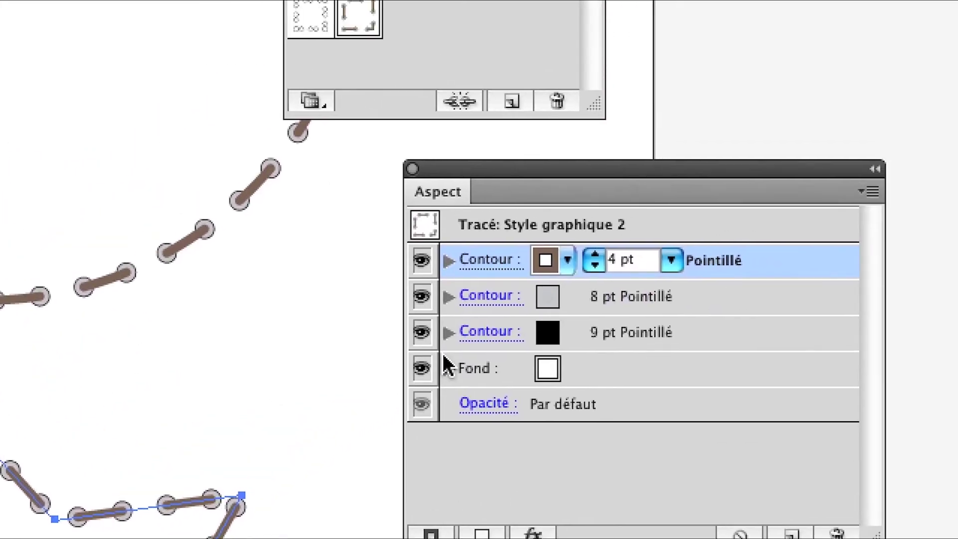
pyautogui.click(467, 322)
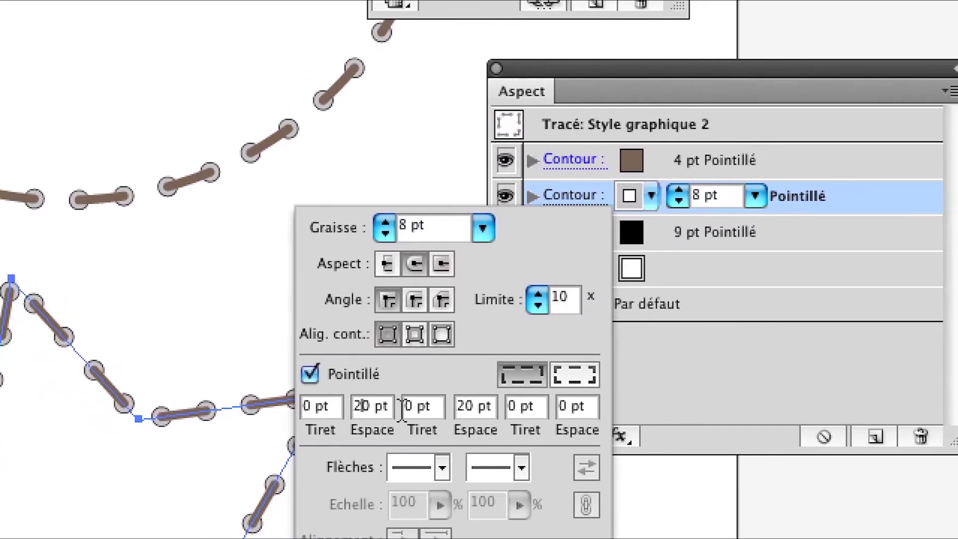
pyautogui.click(454, 407)
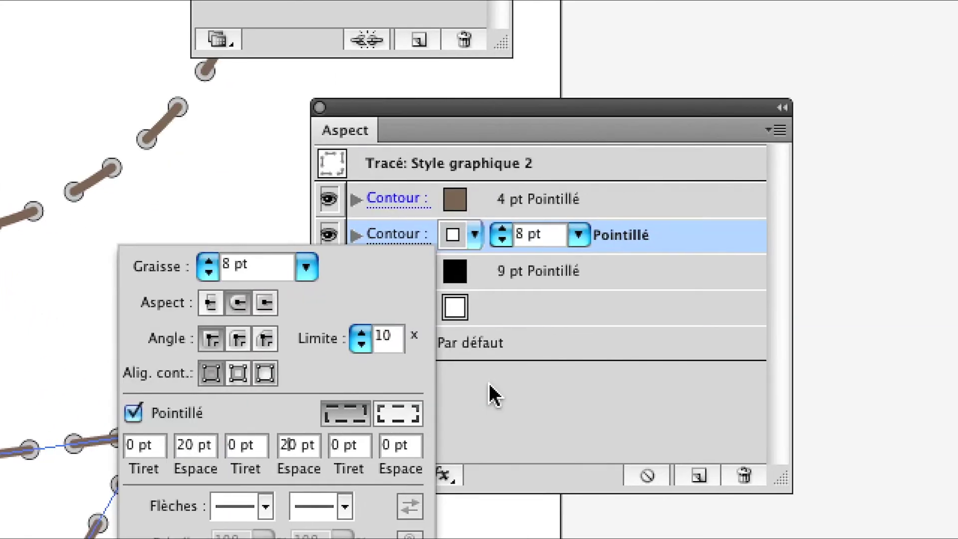
pyautogui.click(489, 392)
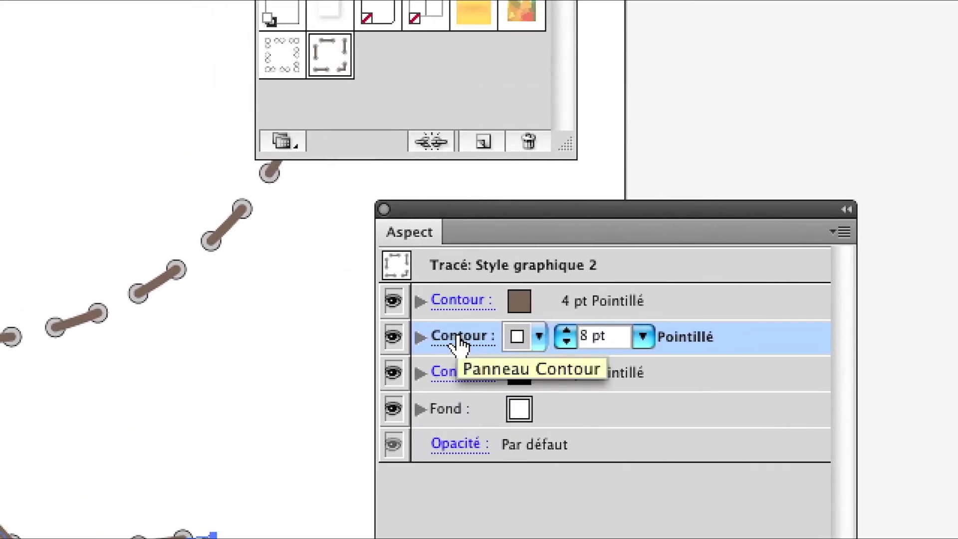
pyautogui.click(459, 339)
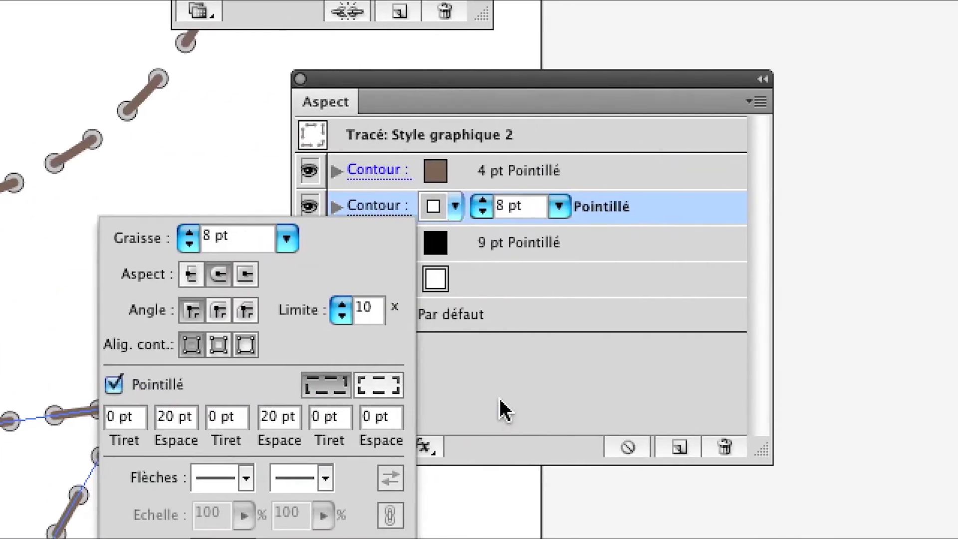
pyautogui.click(497, 395)
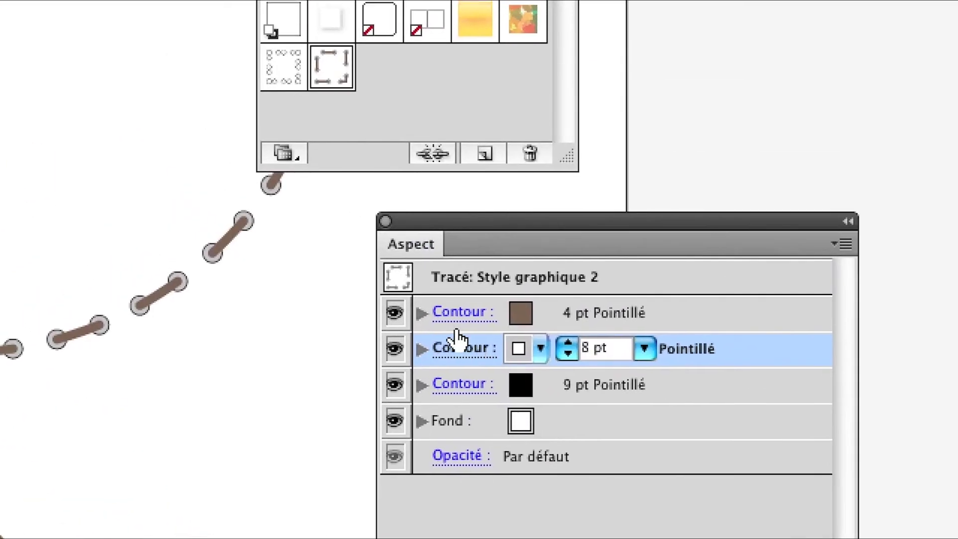
# Finalize the 4 pt brown stroke as a dotted pattern with 20 pt dash and 20 pt gap.
pyautogui.click(459, 332)
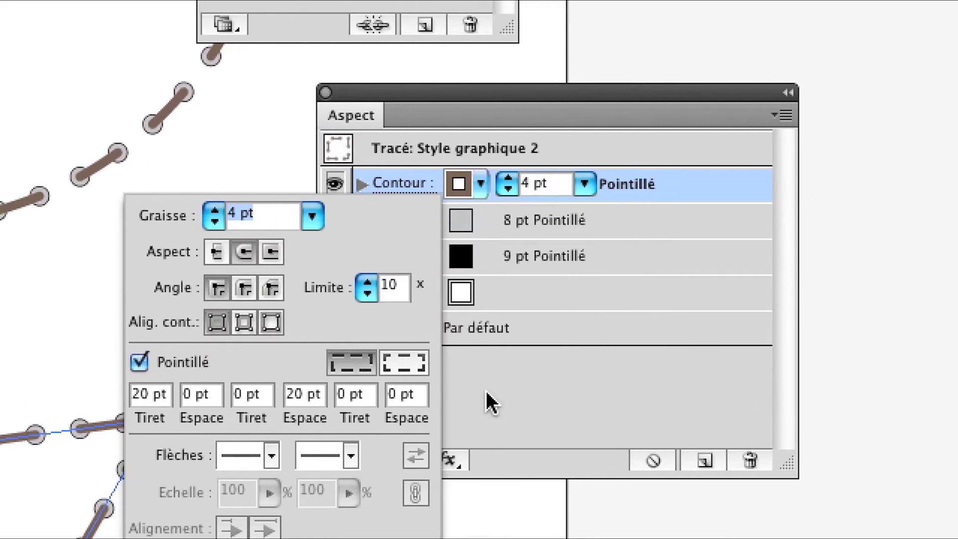
pyautogui.click(492, 402)
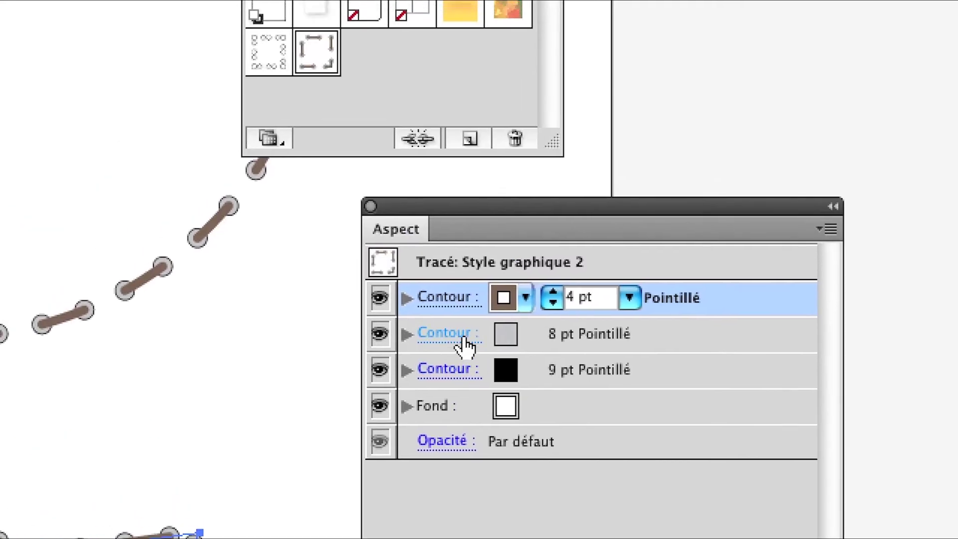
pyautogui.click(463, 344)
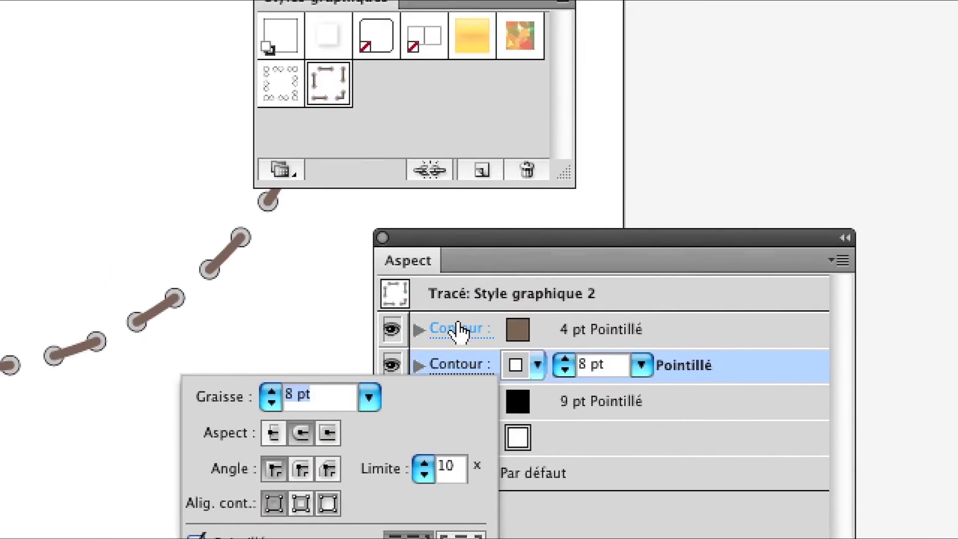
pyautogui.click(460, 331)
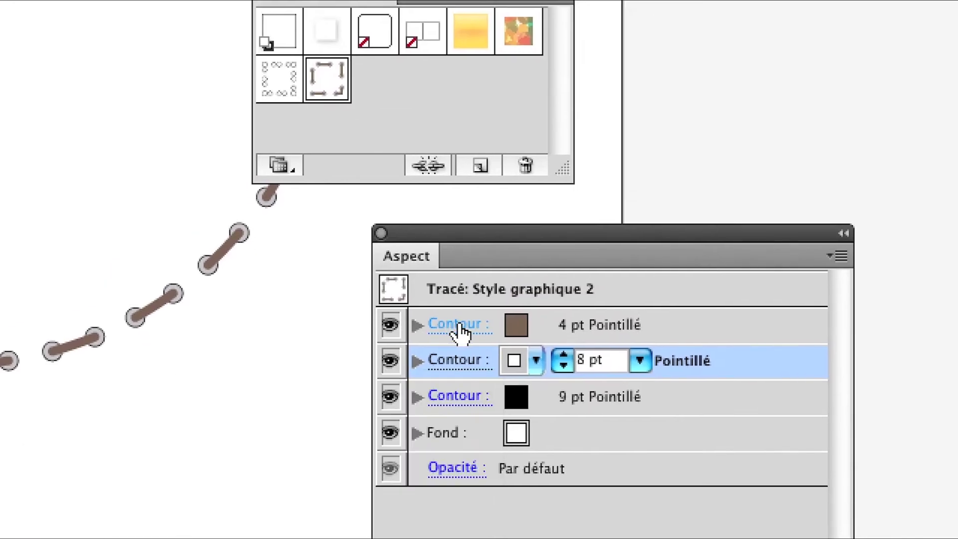
pyautogui.click(458, 327)
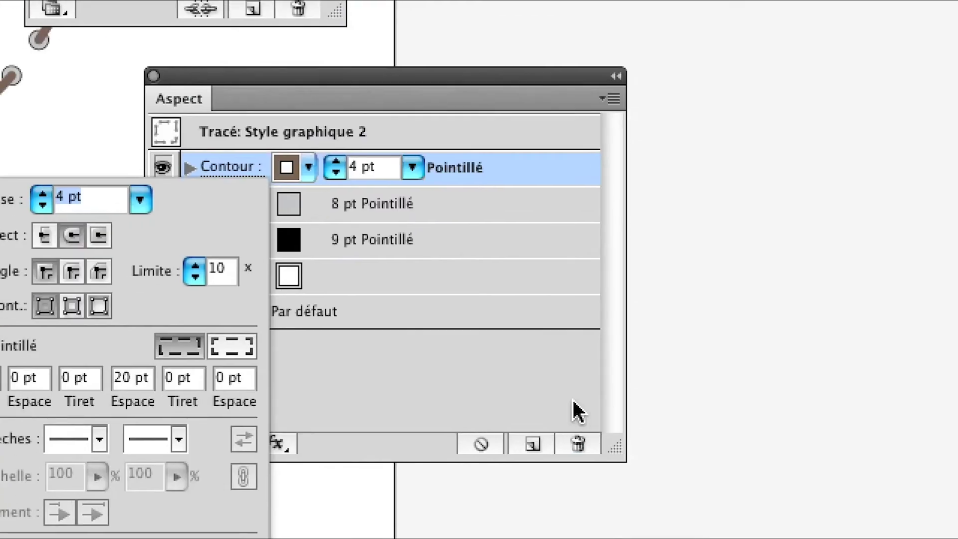
pyautogui.click(573, 400)
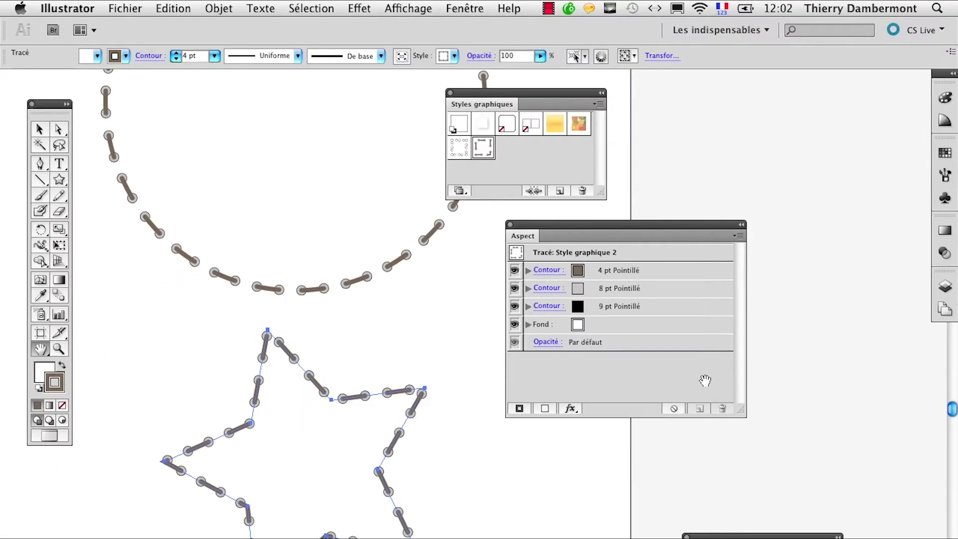
# Deselect the circle and star and move the Appearance panel aside.
pyautogui.click(47, 133)
pyautogui.click(114, 176)
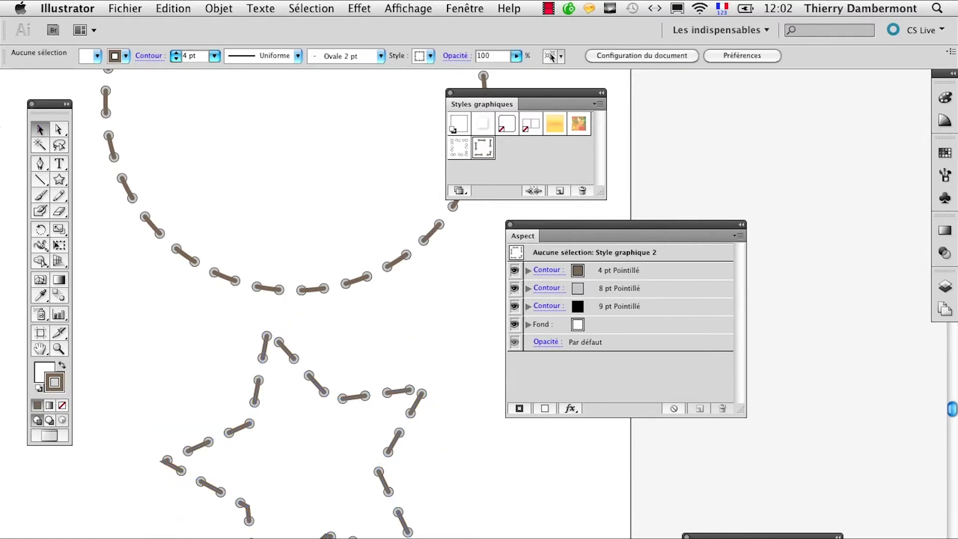
pyautogui.moveTo(589, 226); pyautogui.dragTo(636, 244)
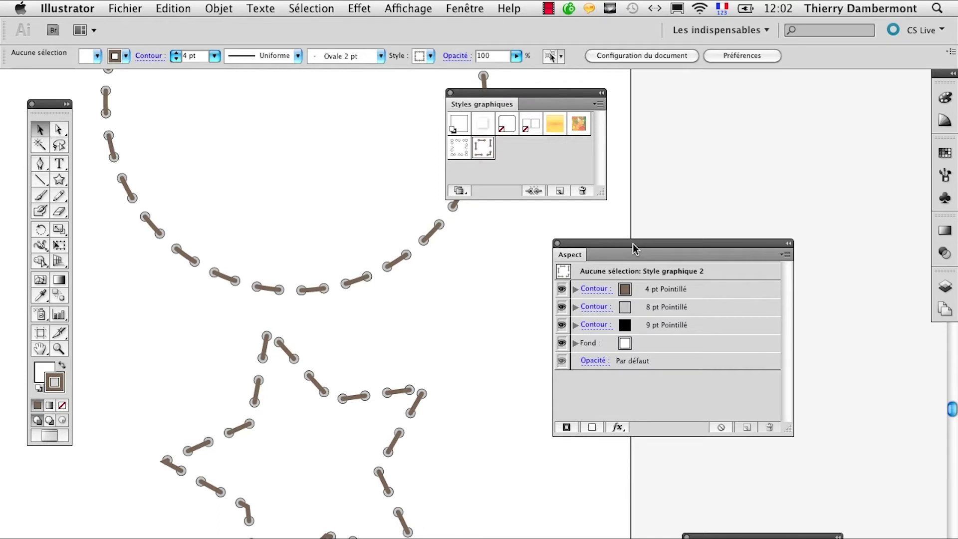
pyautogui.click(633, 245)
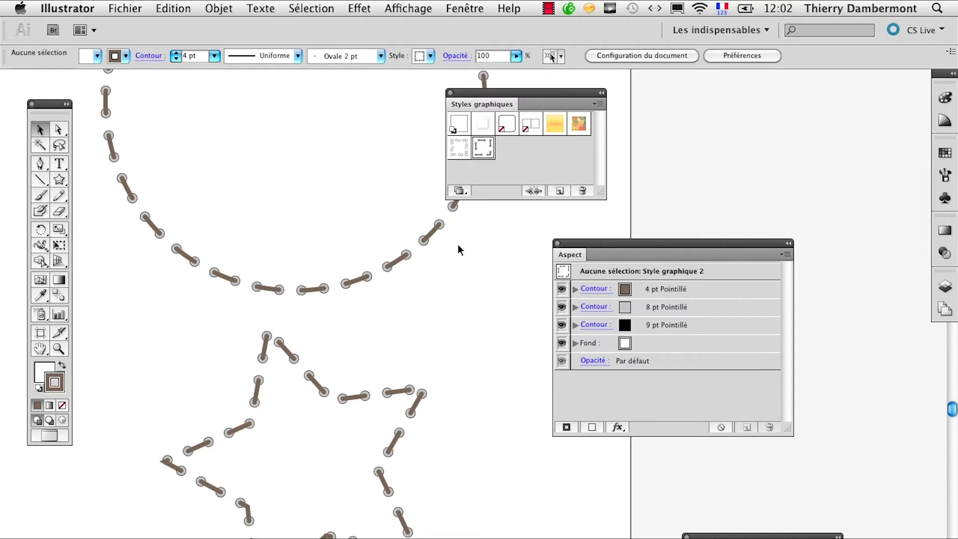
# Push the Appearance and Graphic Styles panels away, close Appearance, and zoom out to the whole page.
pyautogui.moveTo(564, 243); pyautogui.dragTo(505, 446)
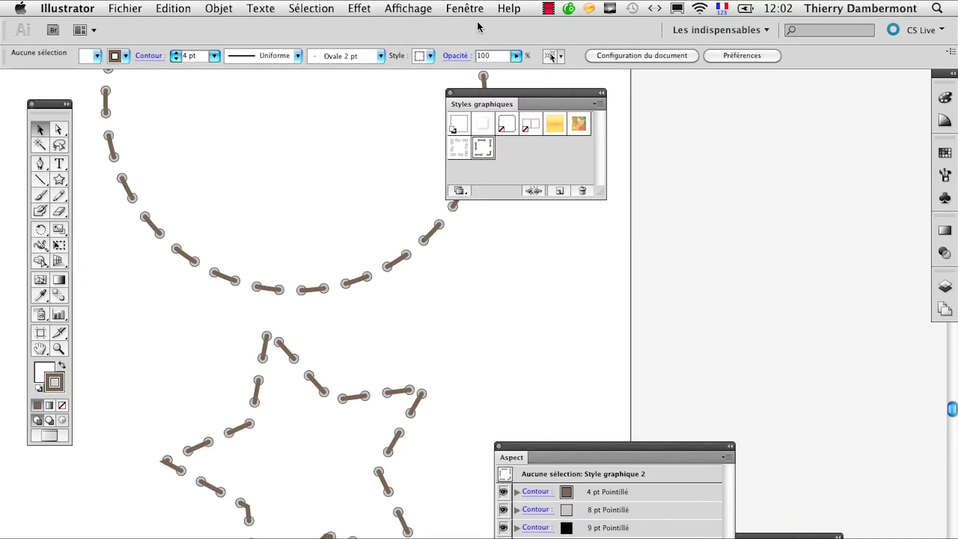
pyautogui.moveTo(491, 92); pyautogui.dragTo(448, 524)
pyautogui.hotkey('shift', 'F6')
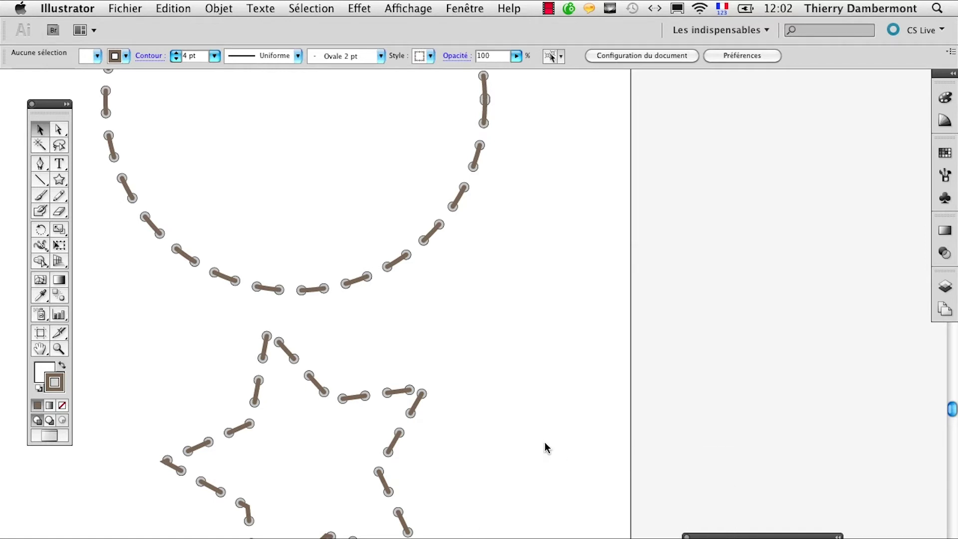
pyautogui.keyDown('alt'); pyautogui.click(380, 385); pyautogui.keyUp('alt')
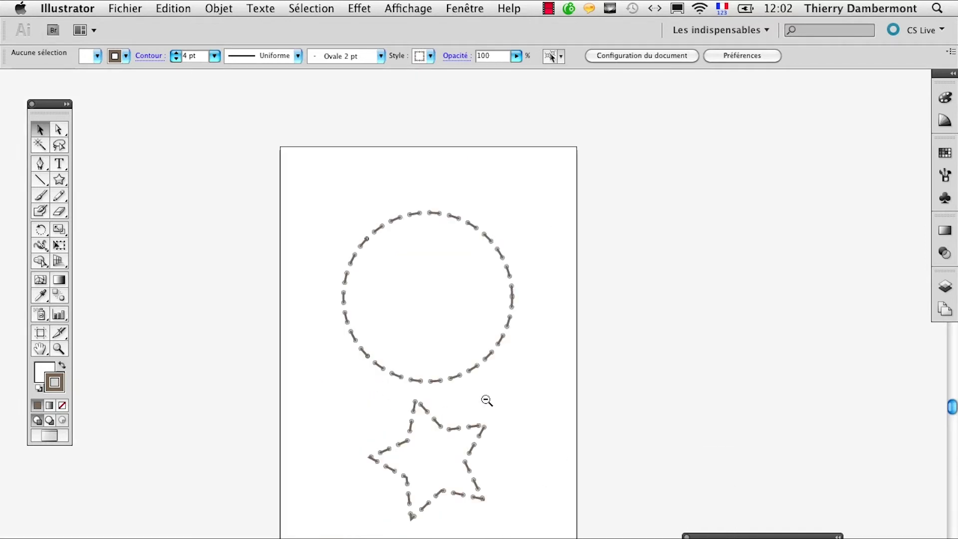
# Move the circle and star together off the artboard to the right.
pyautogui.moveTo(242, 198); pyautogui.dragTo(523, 481)
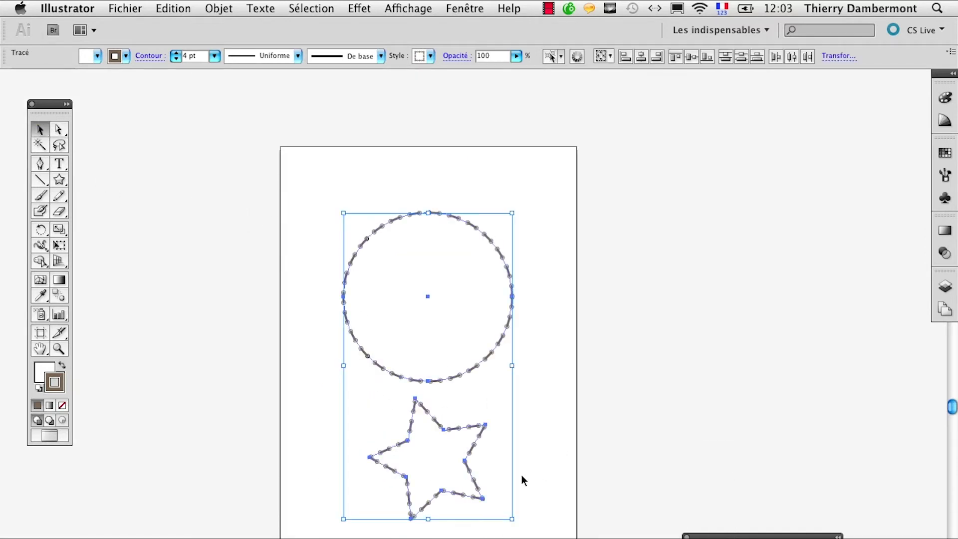
pyautogui.moveTo(476, 461); pyautogui.dragTo(824, 397)
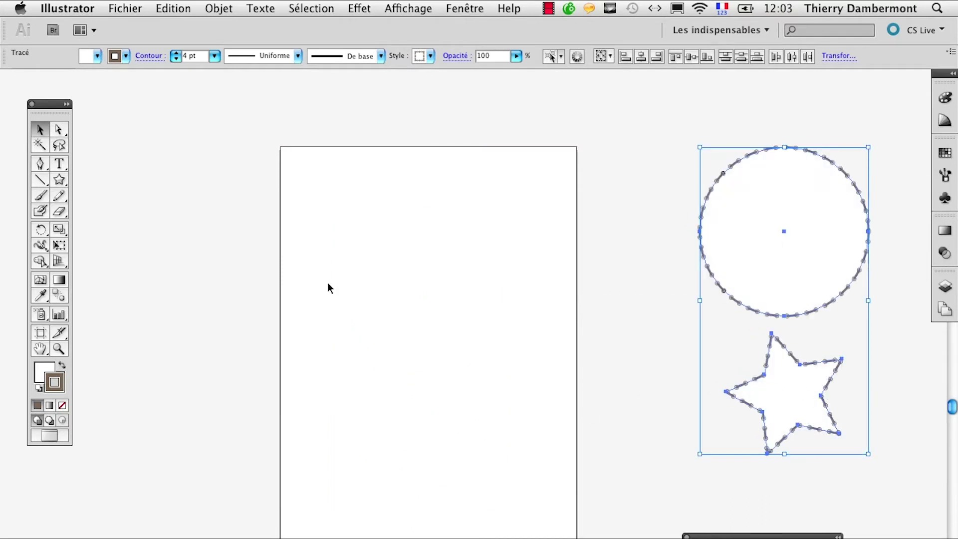
pyautogui.click(642, 344)
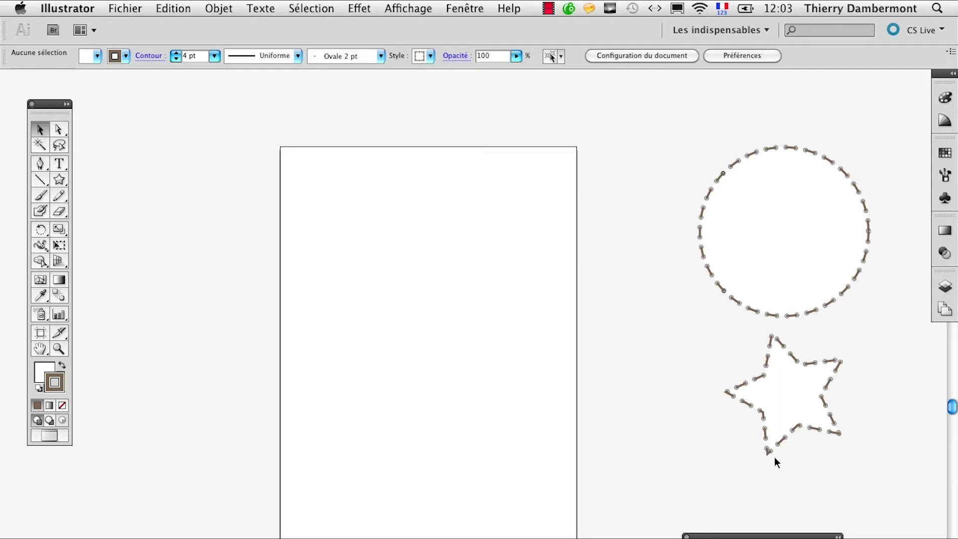
# Tuck the star below-left of the circle, then zoom back out to show the page.
pyautogui.click(777, 399)
pyautogui.scroll(2, 777, 399)
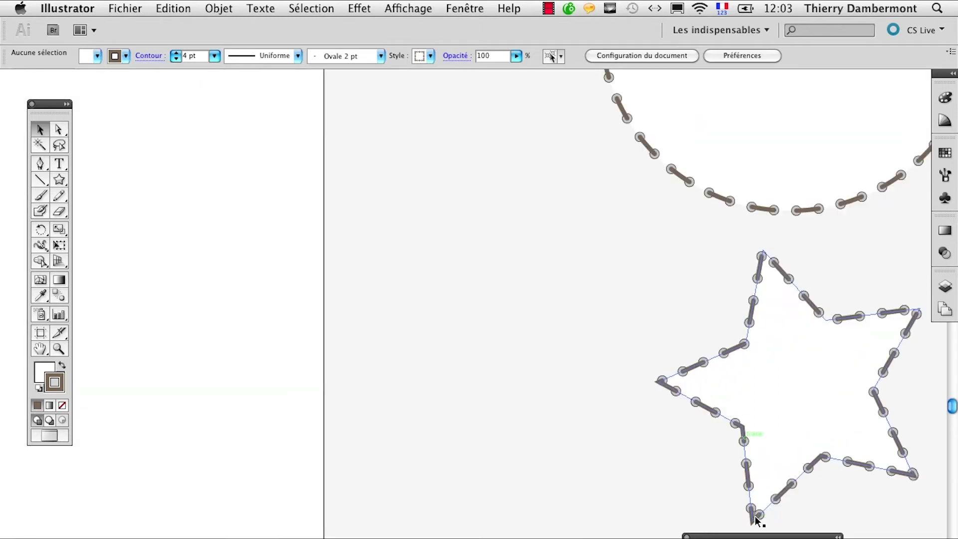
pyautogui.moveTo(787, 492); pyautogui.dragTo(656, 446)
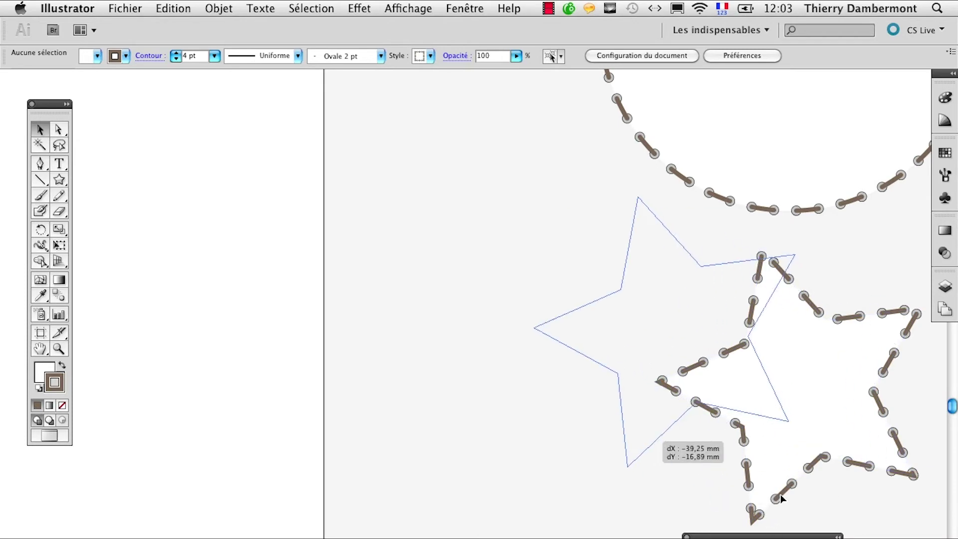
pyautogui.hotkey('ctrl', 'shift', 'b')
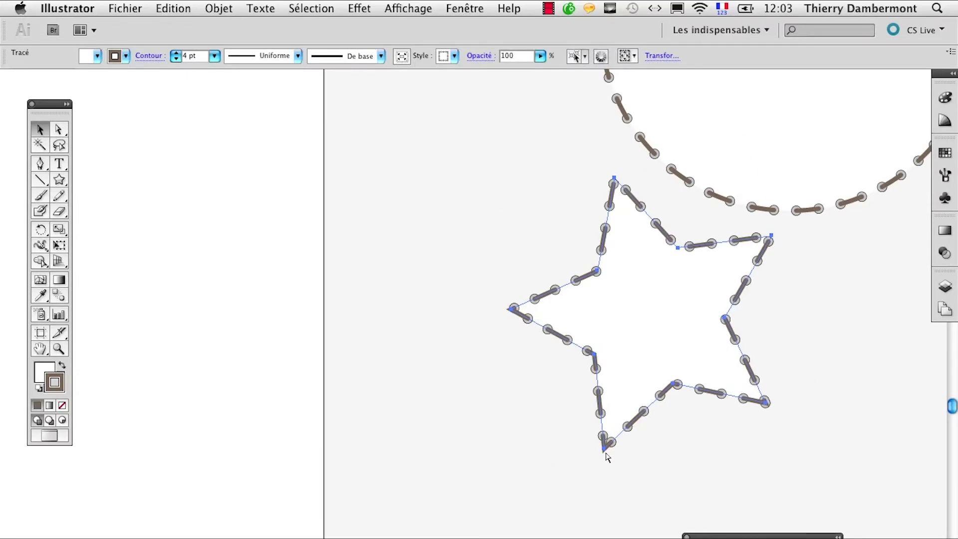
pyautogui.hotkey('ctrl', 'shift', 'b')
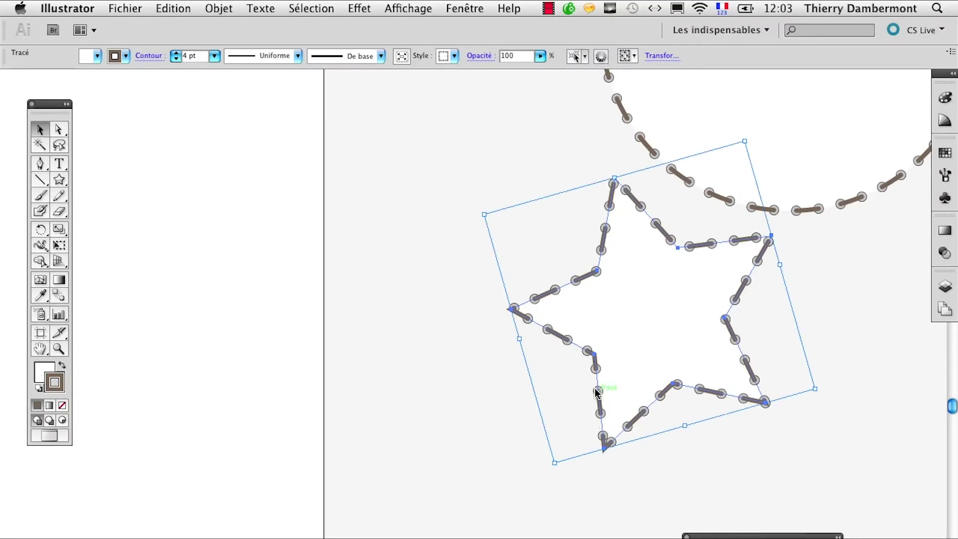
pyautogui.moveTo(598, 392); pyautogui.dragTo(553, 403)
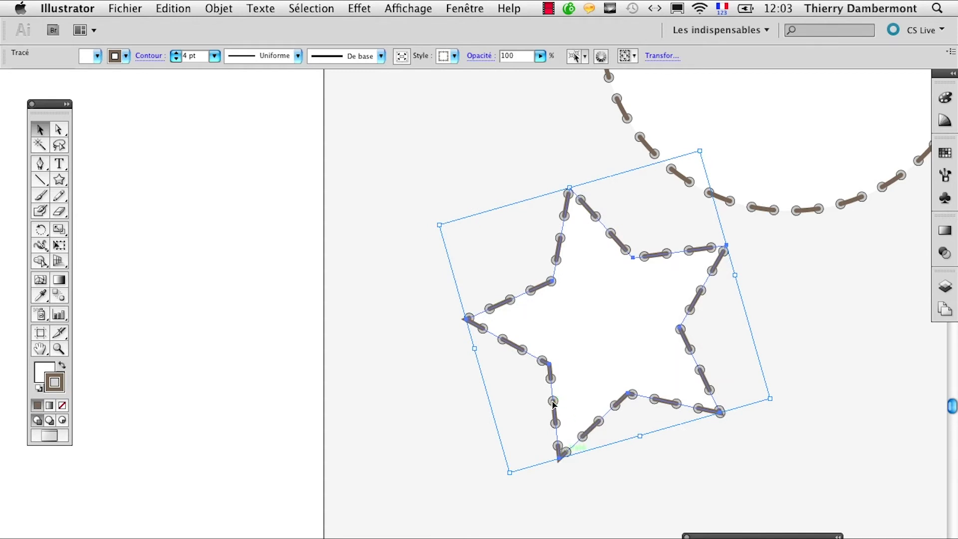
pyautogui.click(601, 519)
pyautogui.keyDown('alt'); pyautogui.click(586, 468); pyautogui.keyUp('alt')
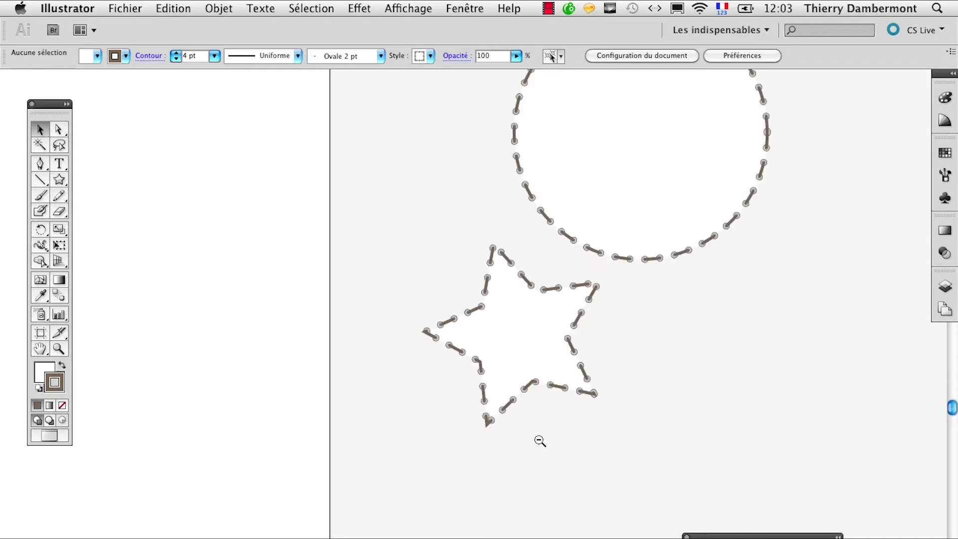
pyautogui.keyDown('alt'); pyautogui.click(556, 441); pyautogui.keyUp('alt')
pyautogui.moveTo(317, 335); pyautogui.dragTo(541, 398)
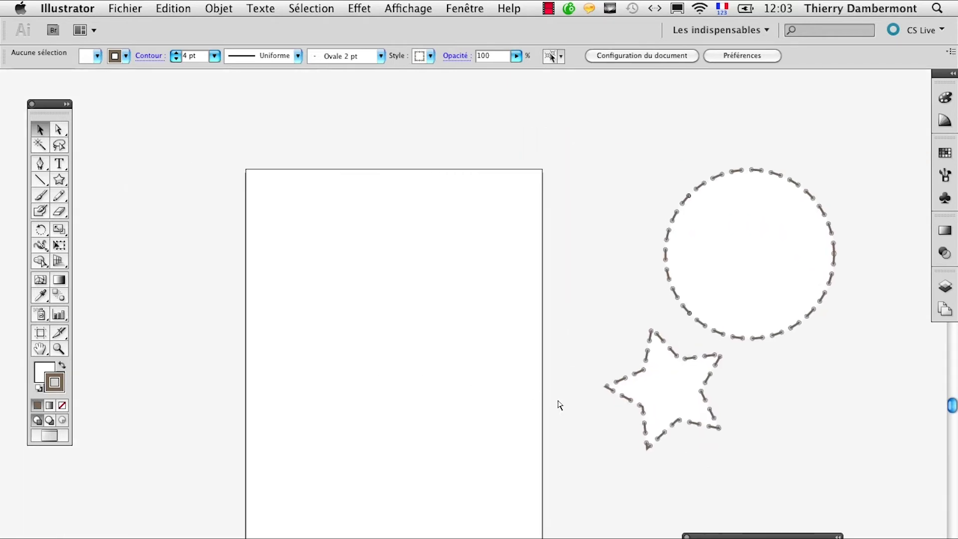
# Scale the small 'west' text up considerably with Free Transform.
pyautogui.click(59, 163)
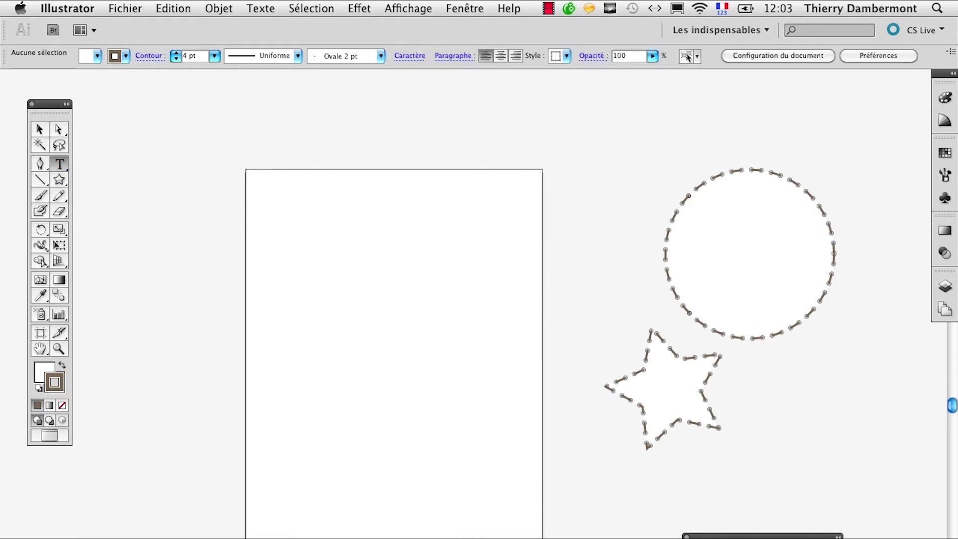
pyautogui.click(300, 322)
pyautogui.write('west')
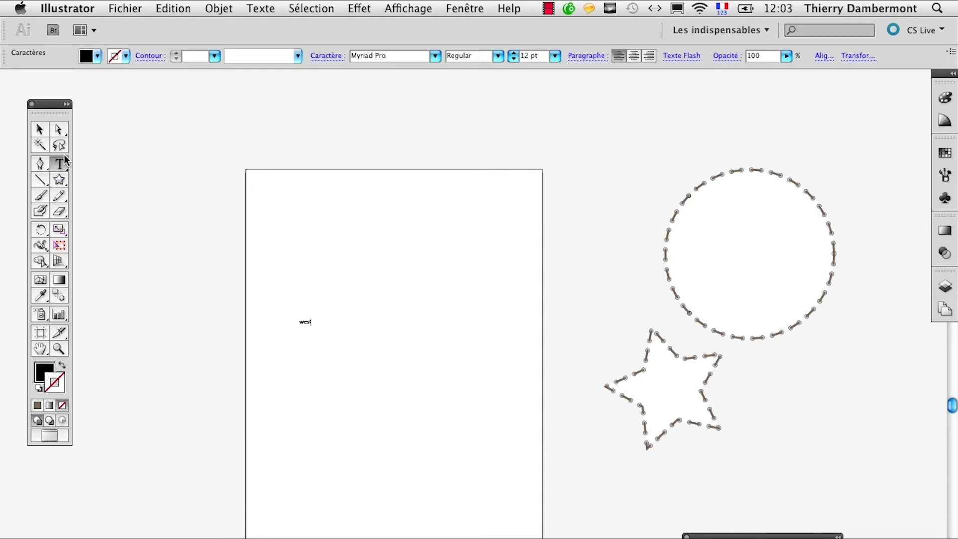
pyautogui.click(59, 245)
pyautogui.moveTo(309, 306); pyautogui.dragTo(460, 203)
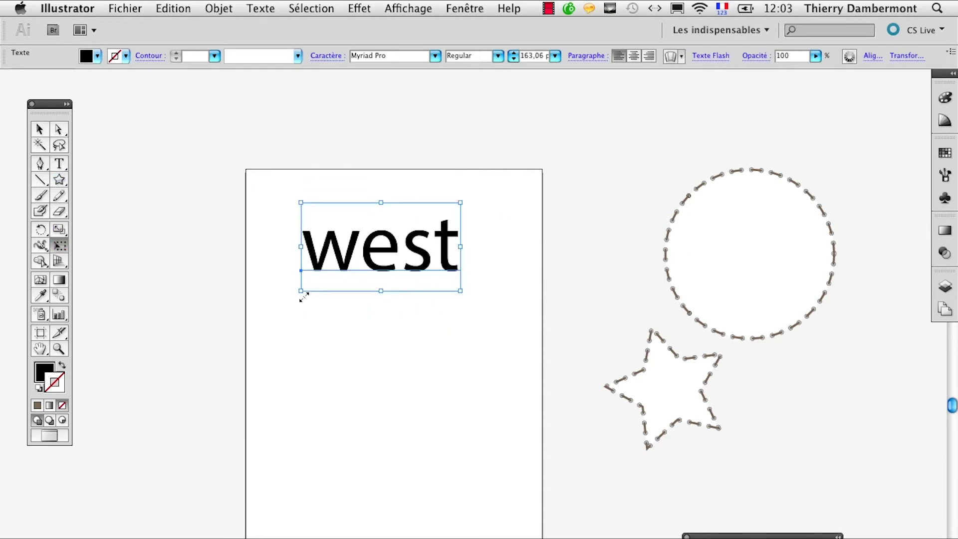
pyautogui.moveTo(304, 297); pyautogui.dragTo(263, 330)
# Set 'west' in Bernard MT Condensed and move it lower on the page.
pyautogui.click(277, 8)
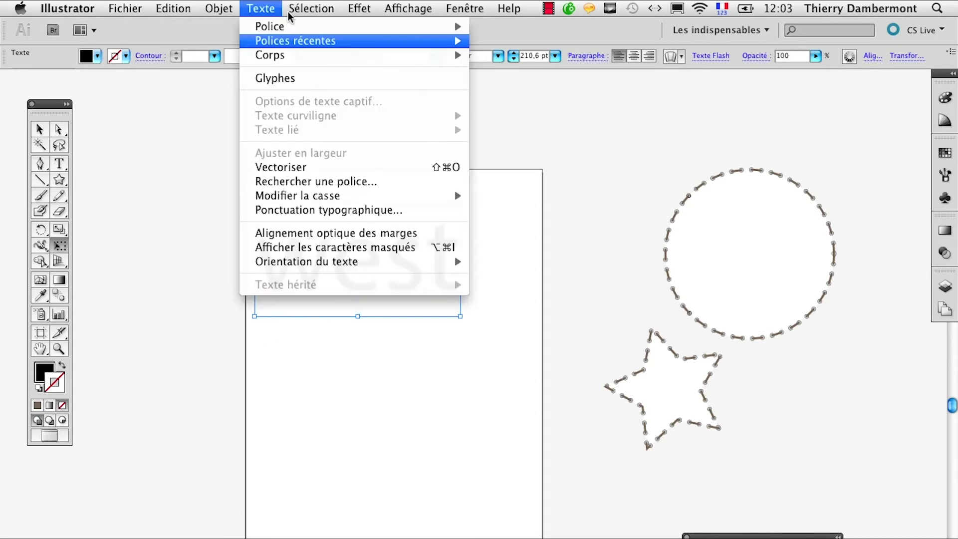
pyautogui.moveTo(352, 26)
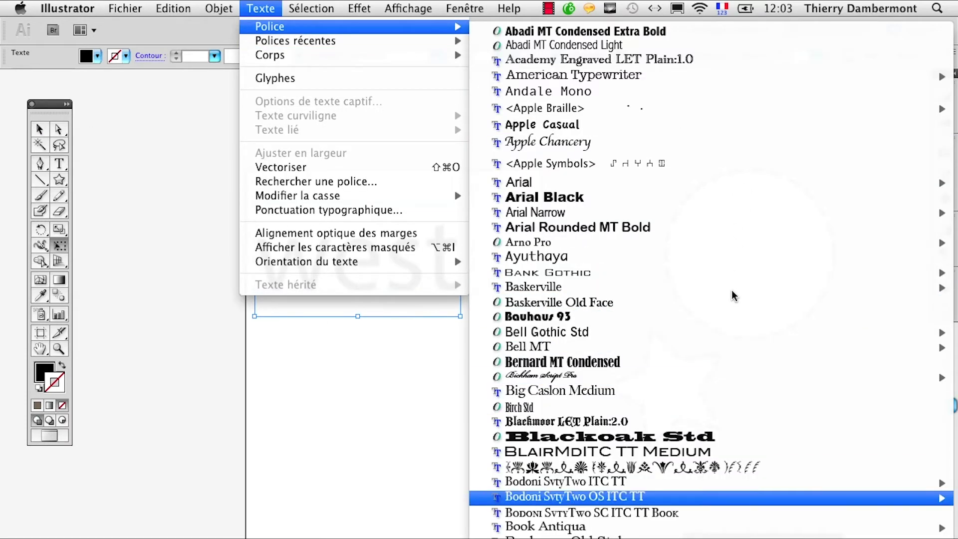
pyautogui.moveTo(574, 497)
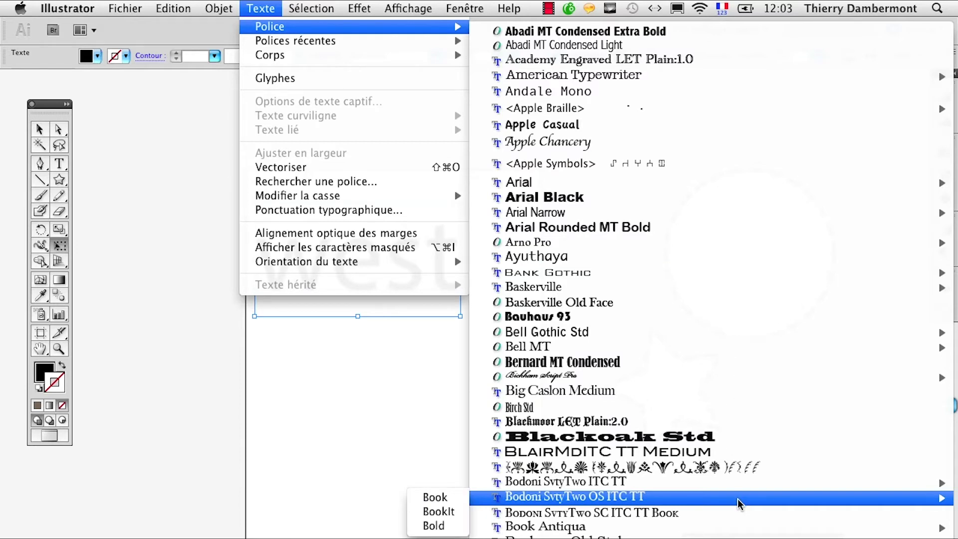
pyautogui.scroll(-1, 738, 503)
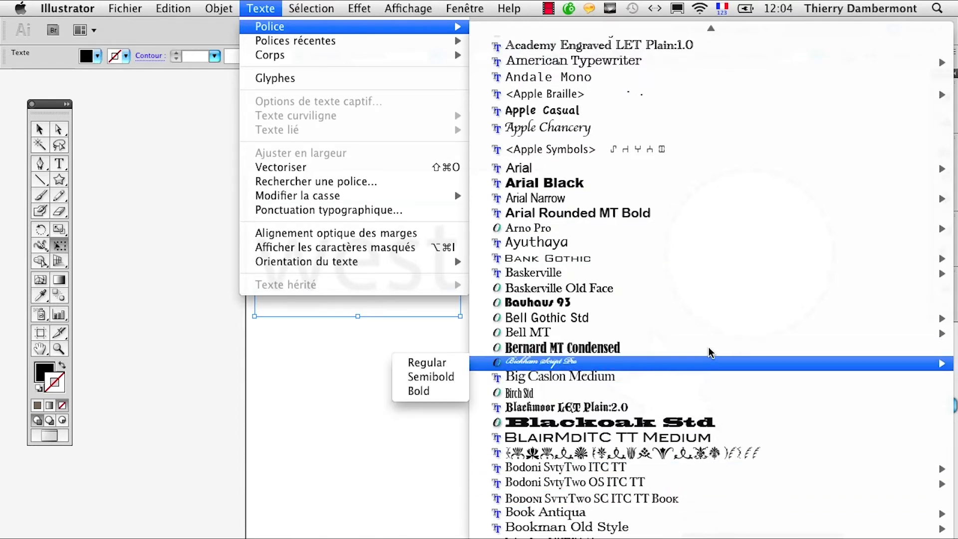
pyautogui.click(709, 349)
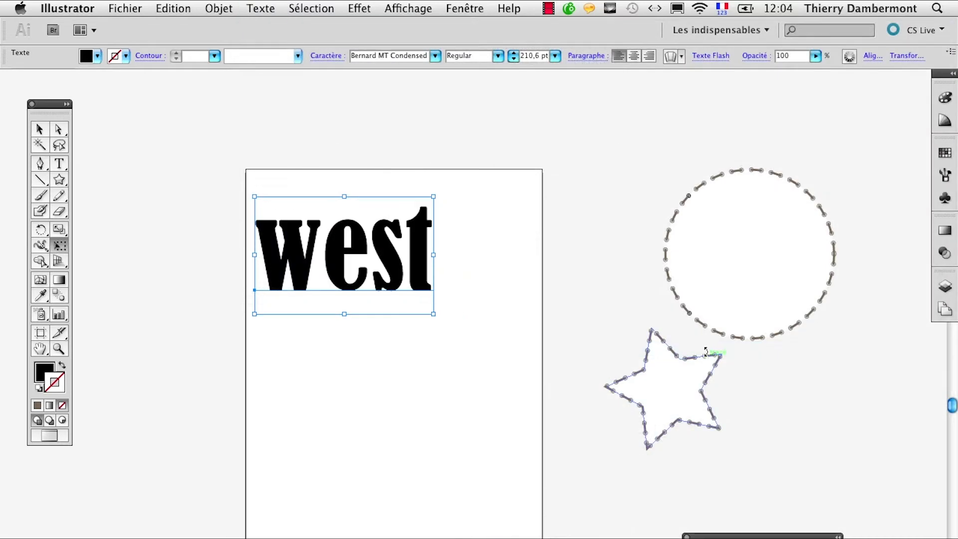
pyautogui.click(39, 131)
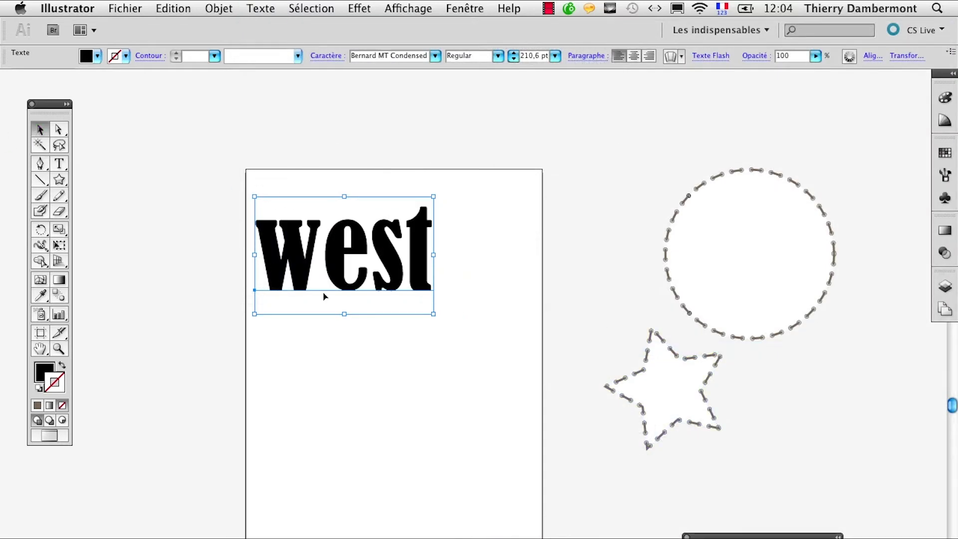
pyautogui.moveTo(324, 297); pyautogui.dragTo(359, 354)
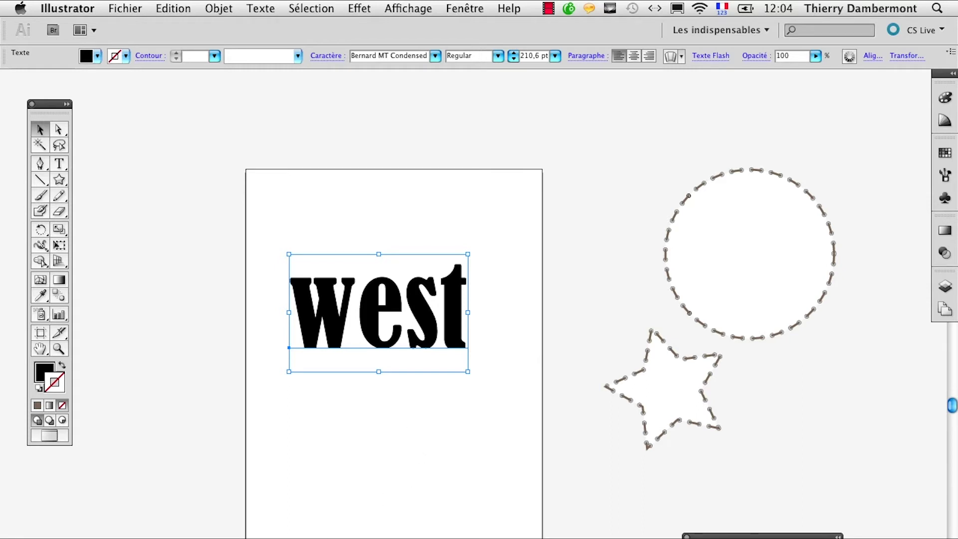
pyautogui.hotkey('shift', 'F6')
pyautogui.moveTo(603, 297); pyautogui.dragTo(599, 218)
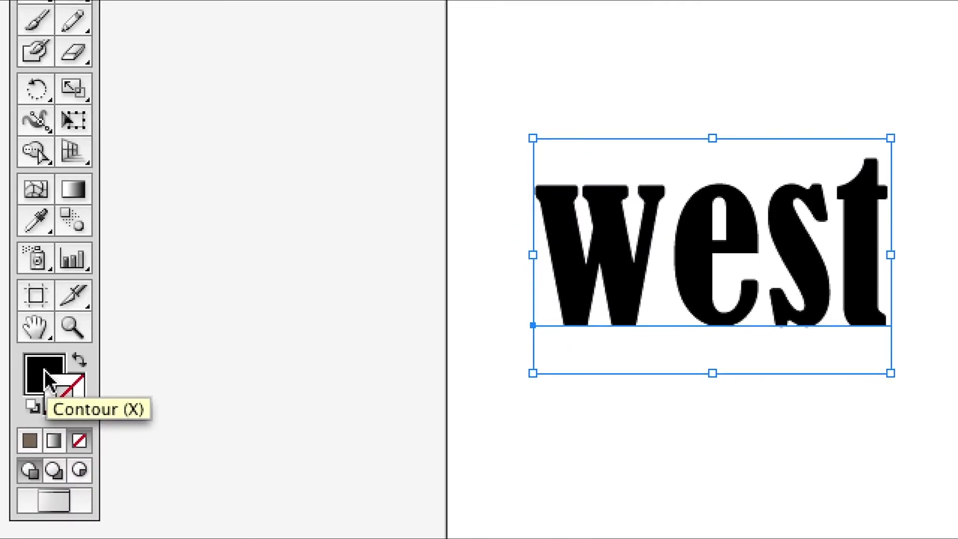
# Set the 'west' fill to None and inspect its text-object and character appearance levels.
pyautogui.click(59, 402)
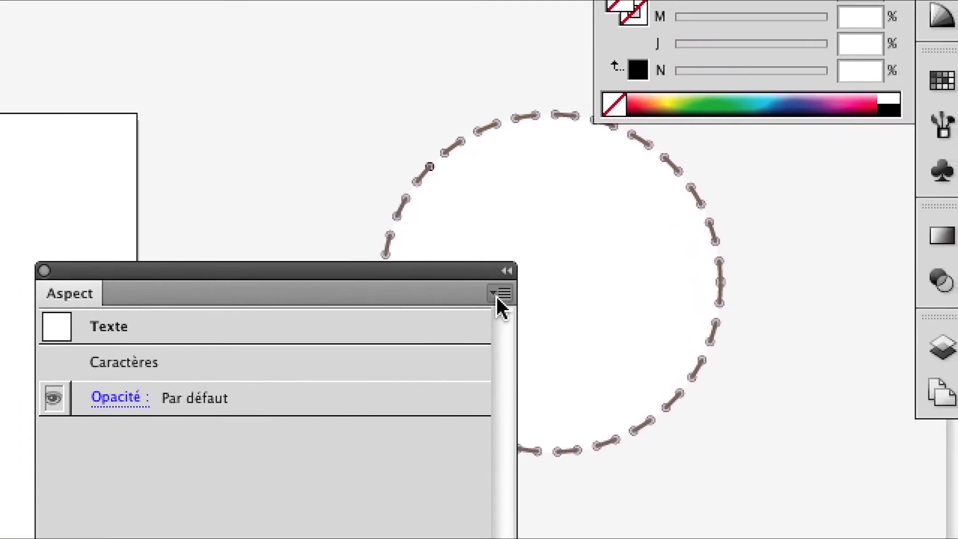
pyautogui.click(501, 294)
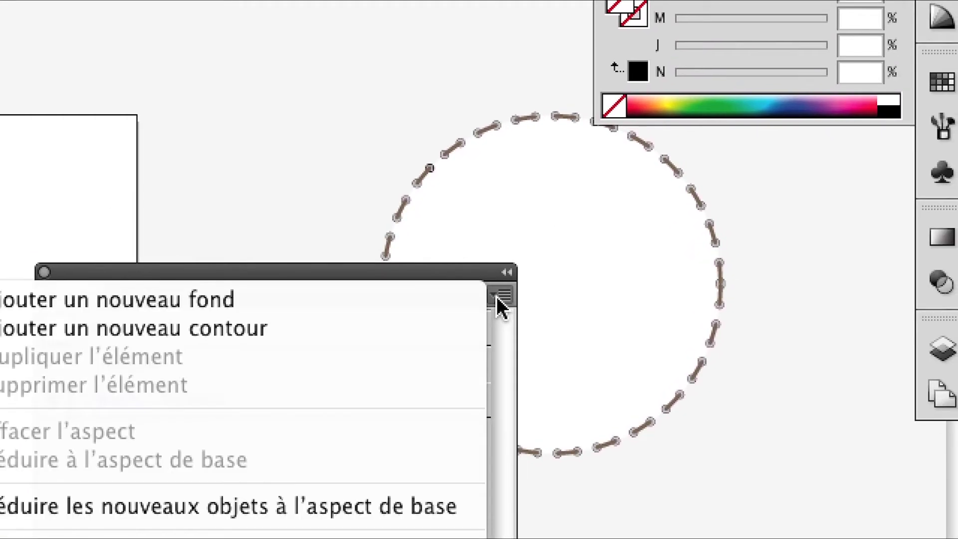
pyautogui.click(501, 293)
pyautogui.click(381, 307)
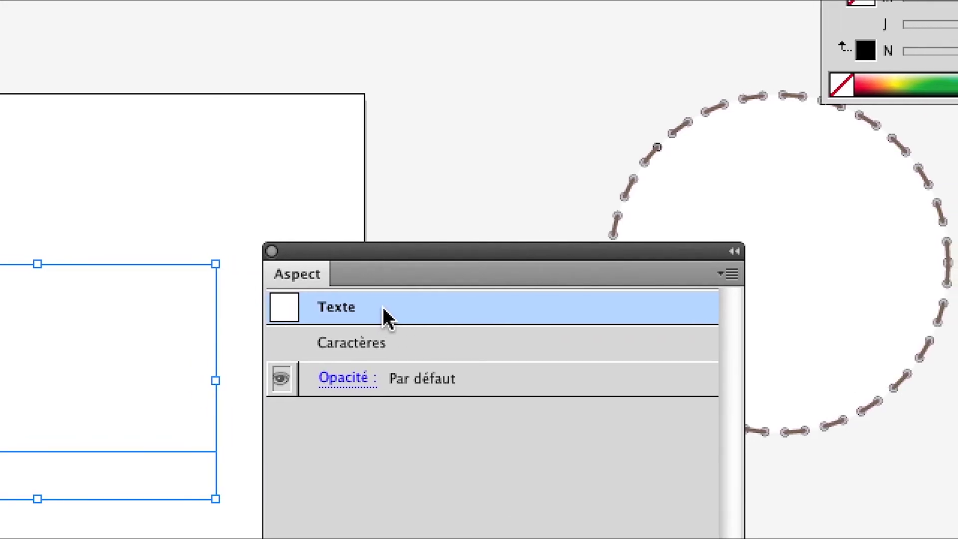
pyautogui.doubleClick(394, 320)
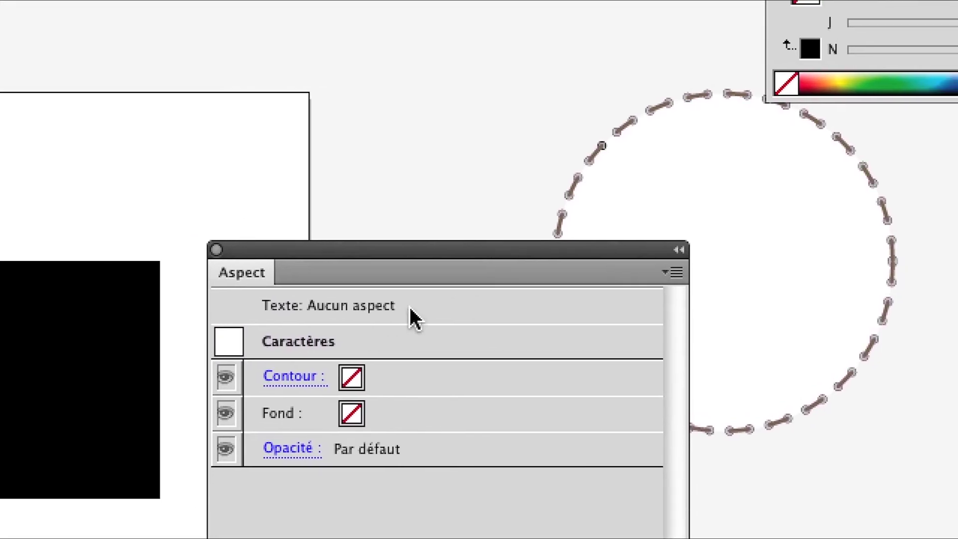
pyautogui.click(409, 307)
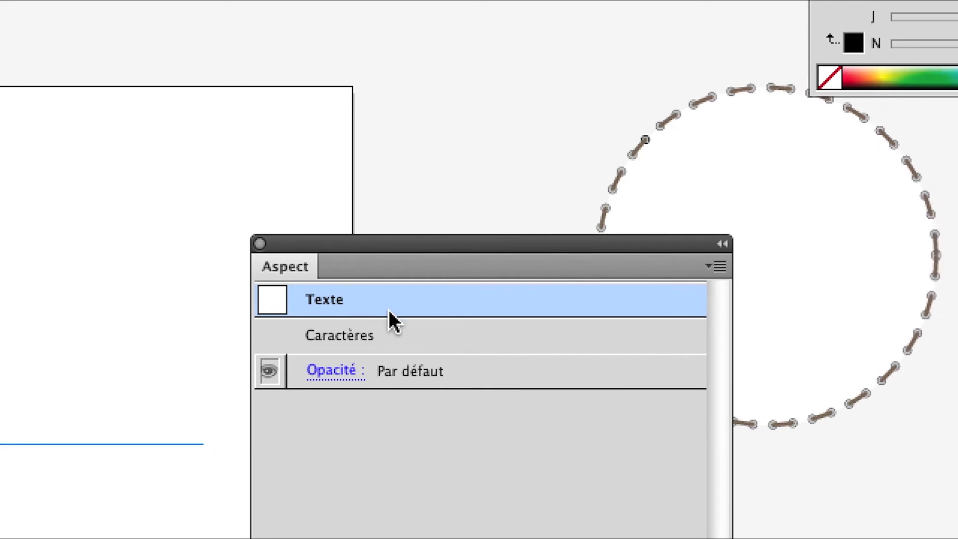
pyautogui.click(391, 322)
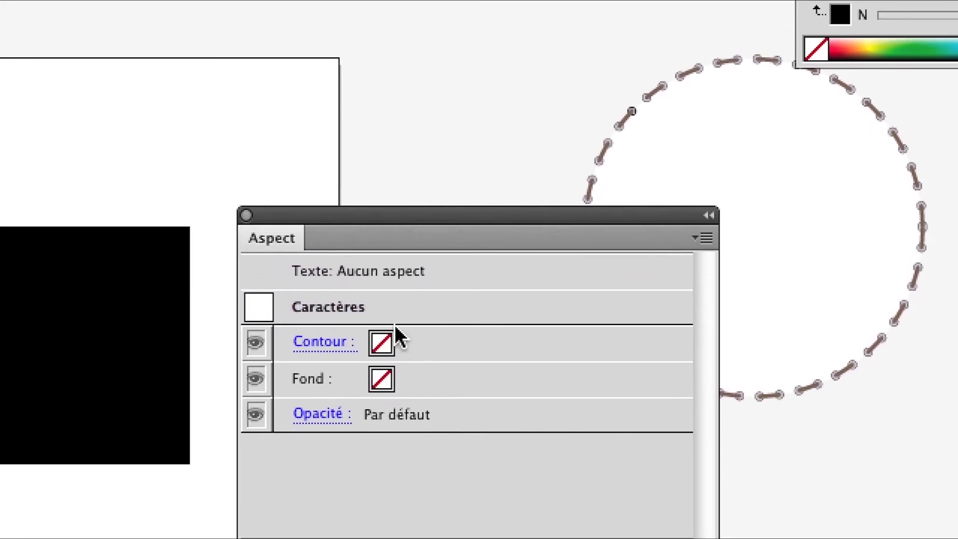
pyautogui.click(402, 305)
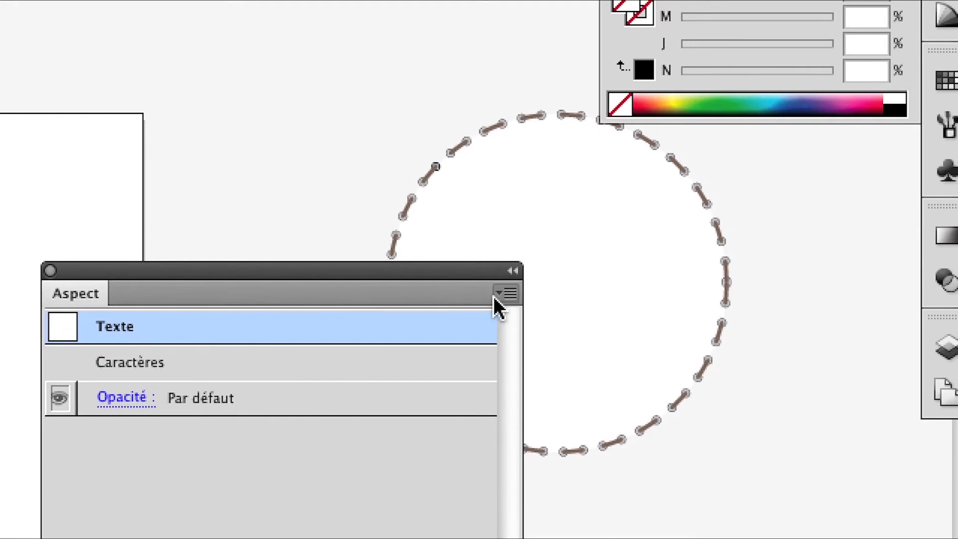
# Add a new stroke to 'west', then undo it, leaving the text with no stroke or fill.
pyautogui.click(538, 289)
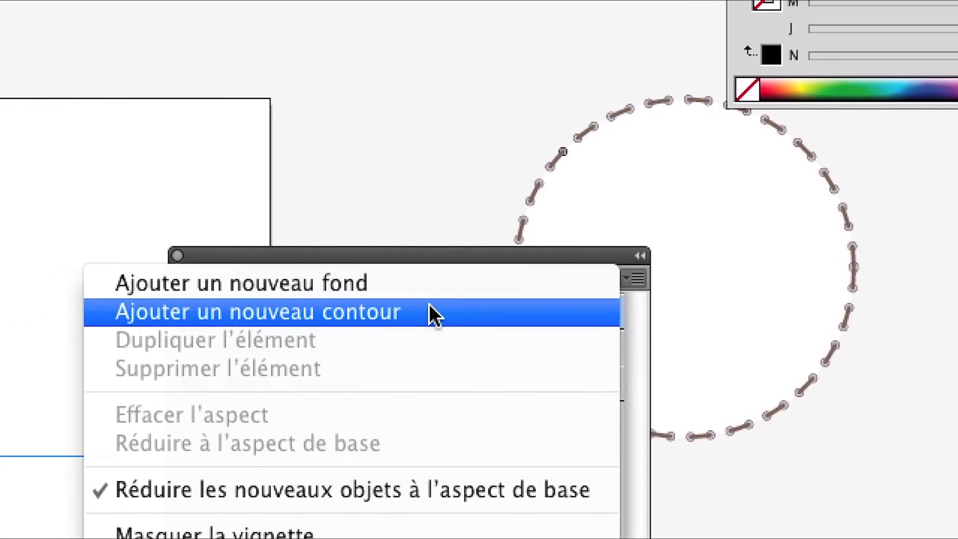
pyautogui.click(454, 323)
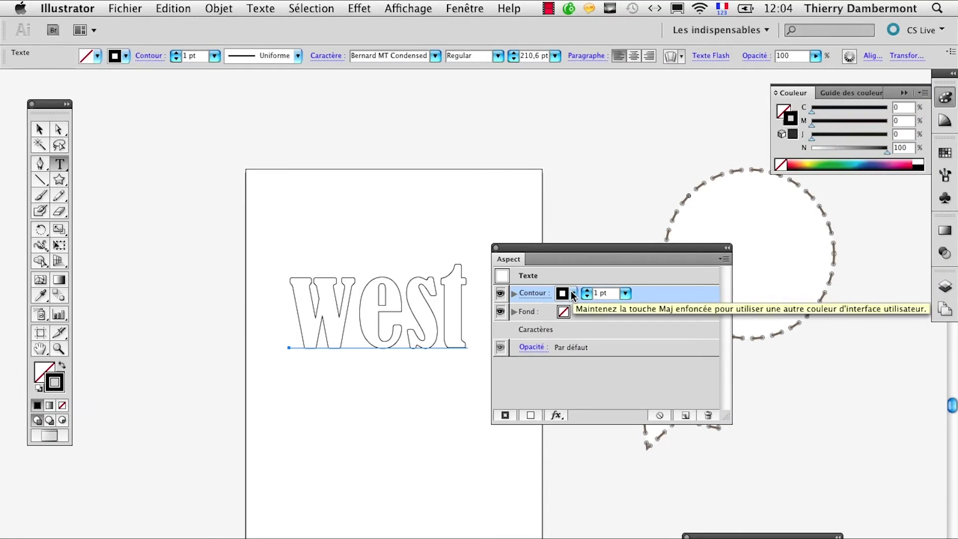
pyautogui.click(172, 8)
pyautogui.click(182, 28)
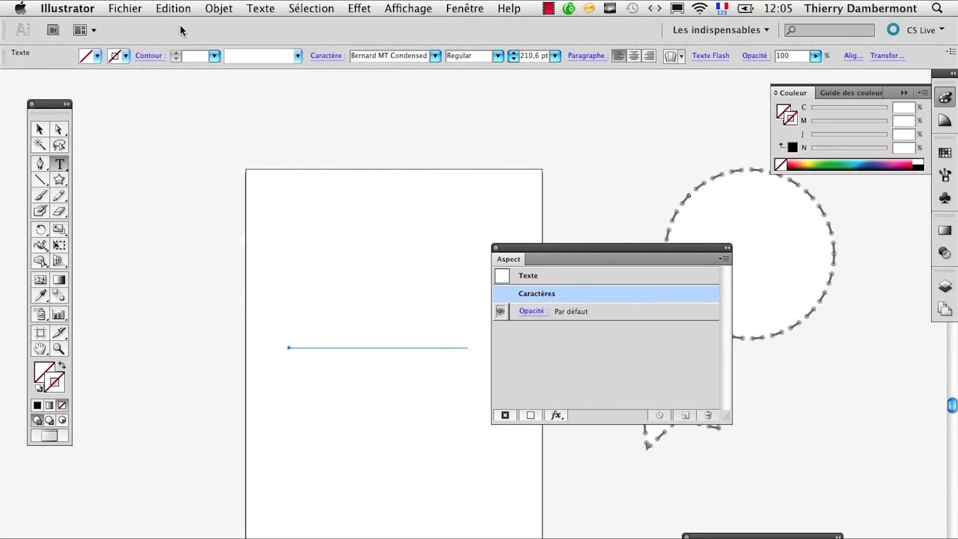
pyautogui.moveTo(520, 255); pyautogui.dragTo(494, 214)
pyautogui.moveTo(441, 140); pyautogui.dragTo(430, 135)
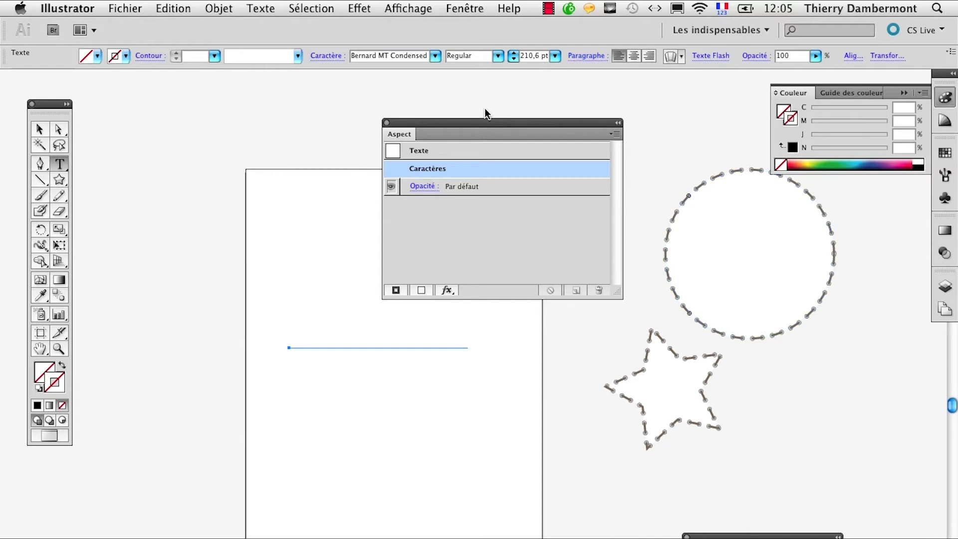
pyautogui.click(466, 9)
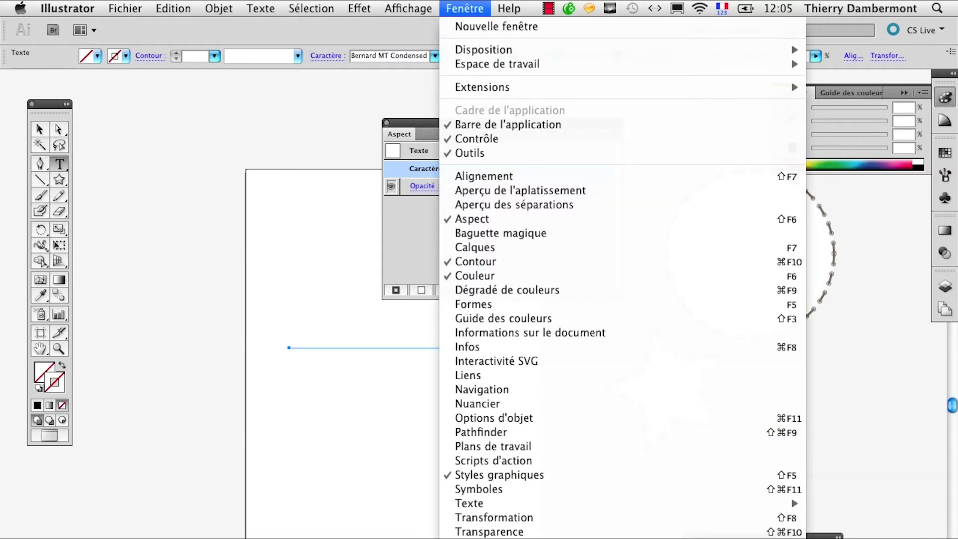
# Apply the Style graphique 2 swatch to the 'west' text from the Graphic Styles panel.
pyautogui.click(518, 480)
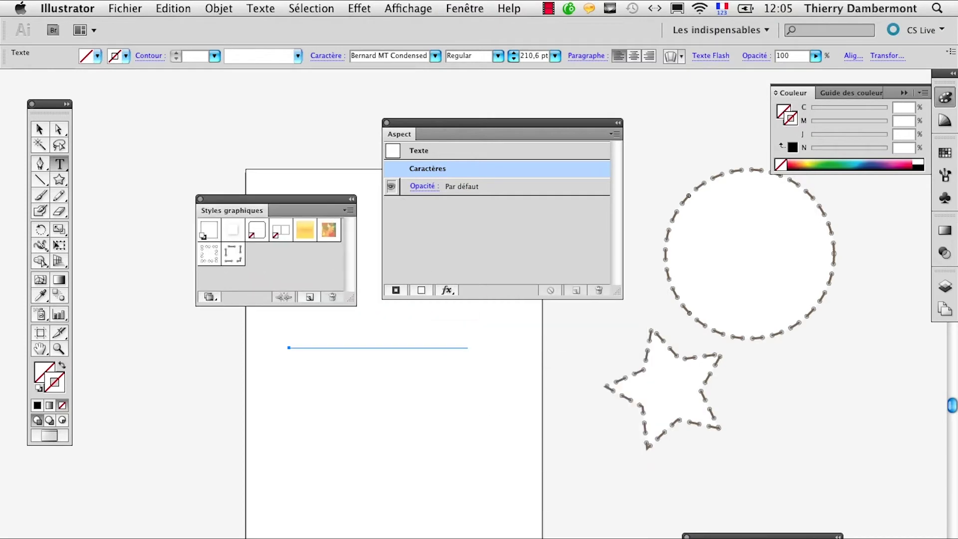
pyautogui.moveTo(234, 198); pyautogui.dragTo(189, 154)
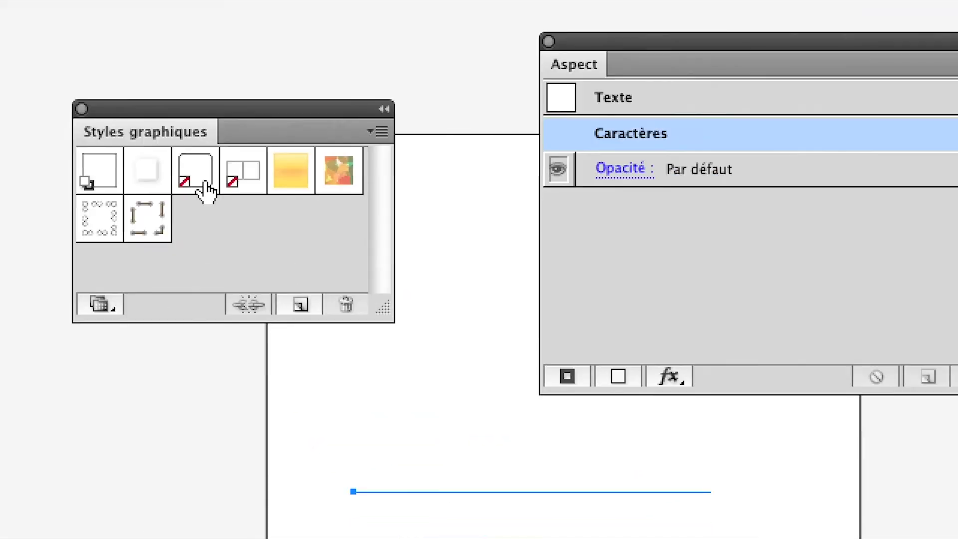
pyautogui.click(193, 265)
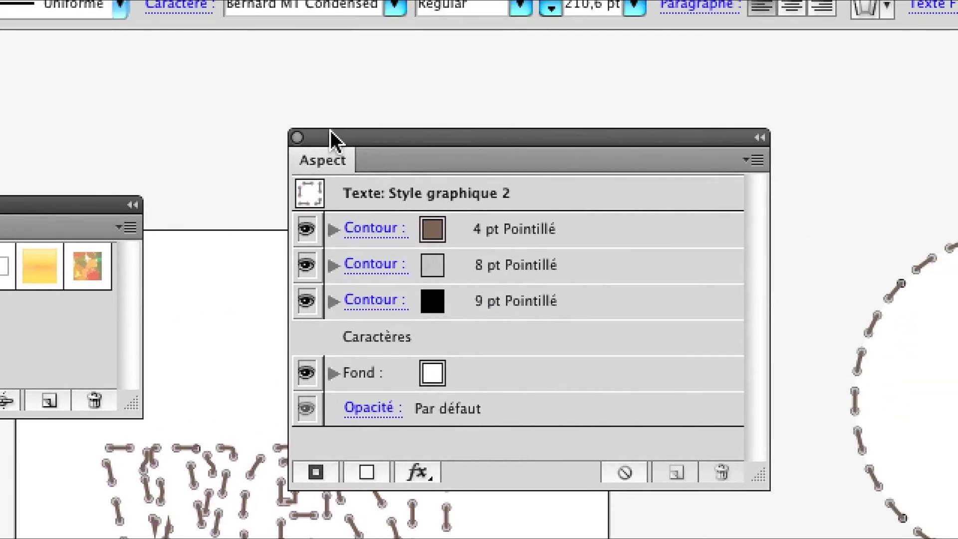
pyautogui.moveTo(331, 140); pyautogui.dragTo(579, 205)
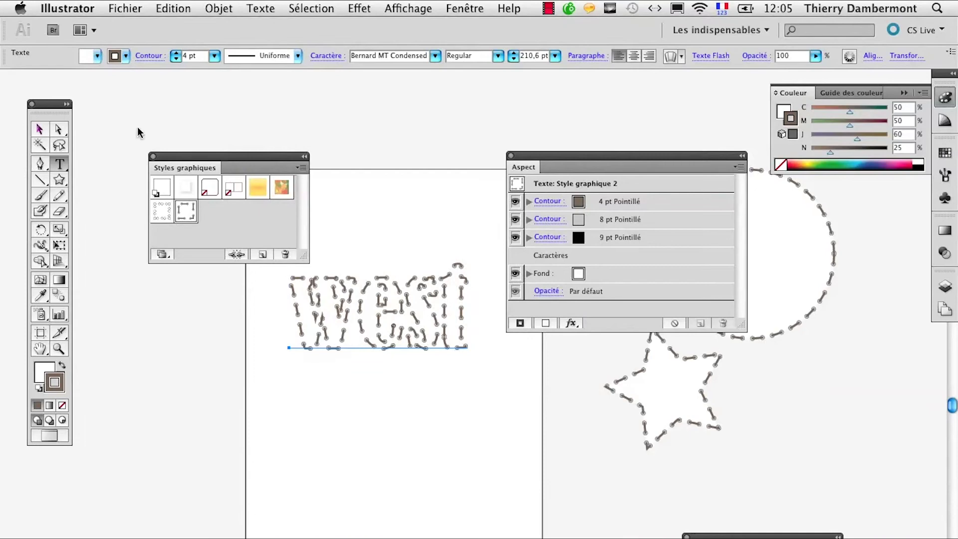
# Scale up the styled 'west' text and move it left and down on the page.
pyautogui.click(34, 131)
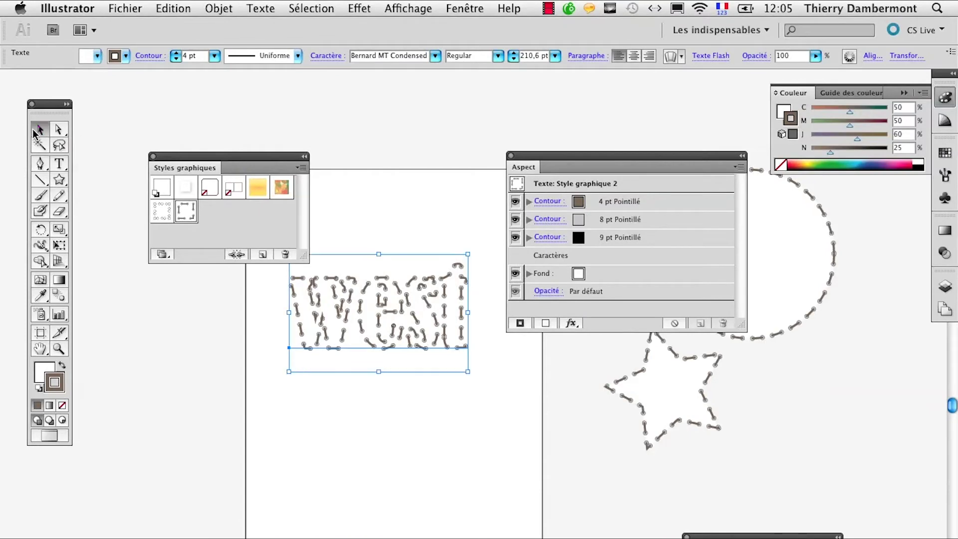
pyautogui.moveTo(475, 359); pyautogui.dragTo(665, 500)
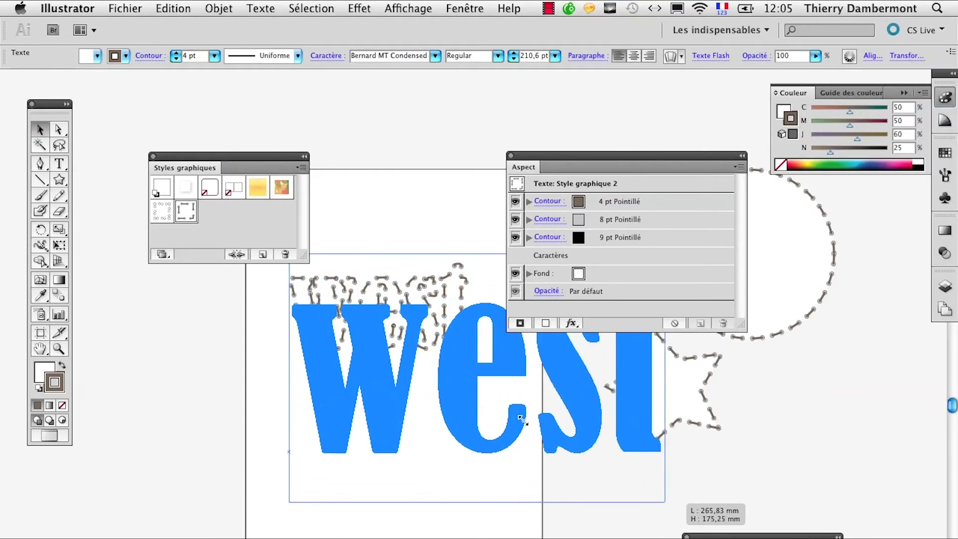
pyautogui.moveTo(587, 464); pyautogui.dragTo(445, 509)
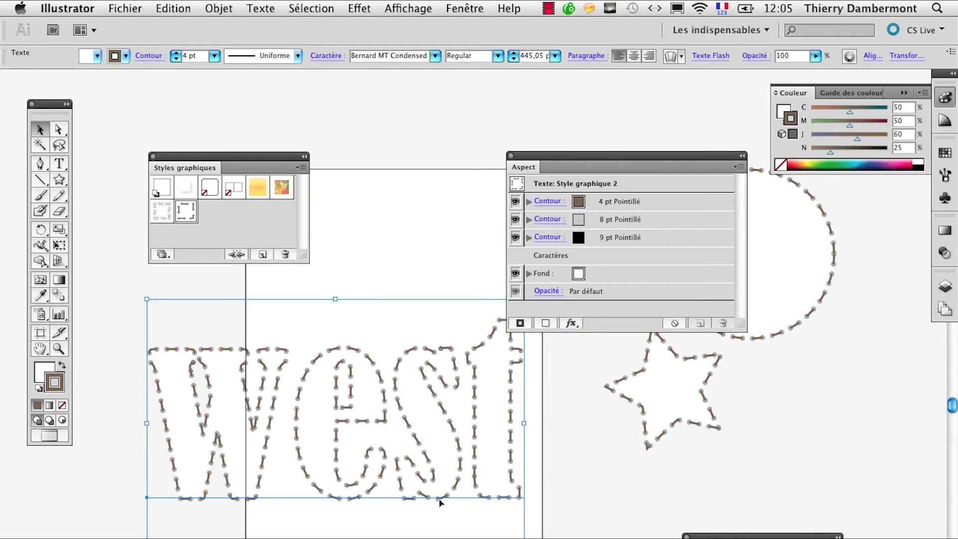
pyautogui.moveTo(440, 503); pyautogui.dragTo(425, 511)
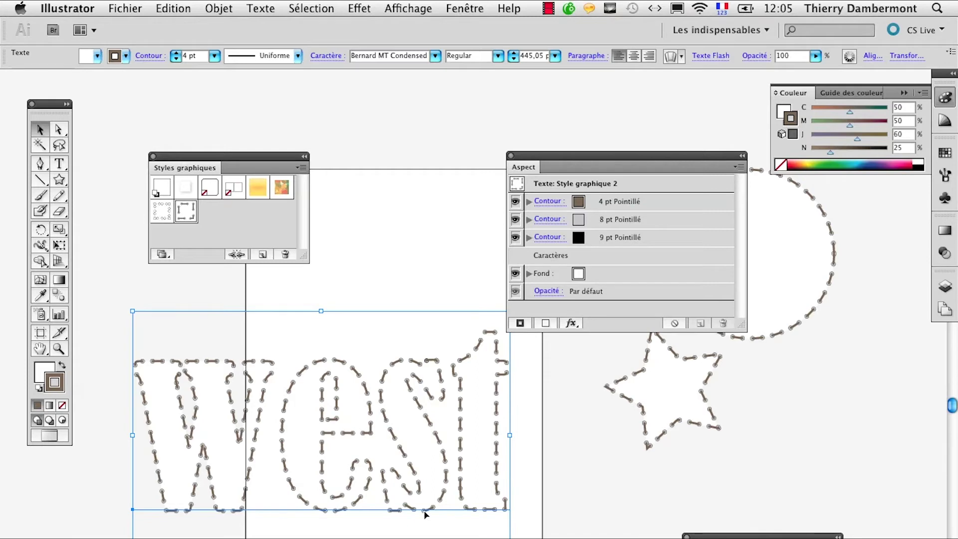
# Nudge 'west' into place and hide the artboards with Affichage > Masquer les plans de travail.
pyautogui.moveTo(425, 513); pyautogui.dragTo(417, 515)
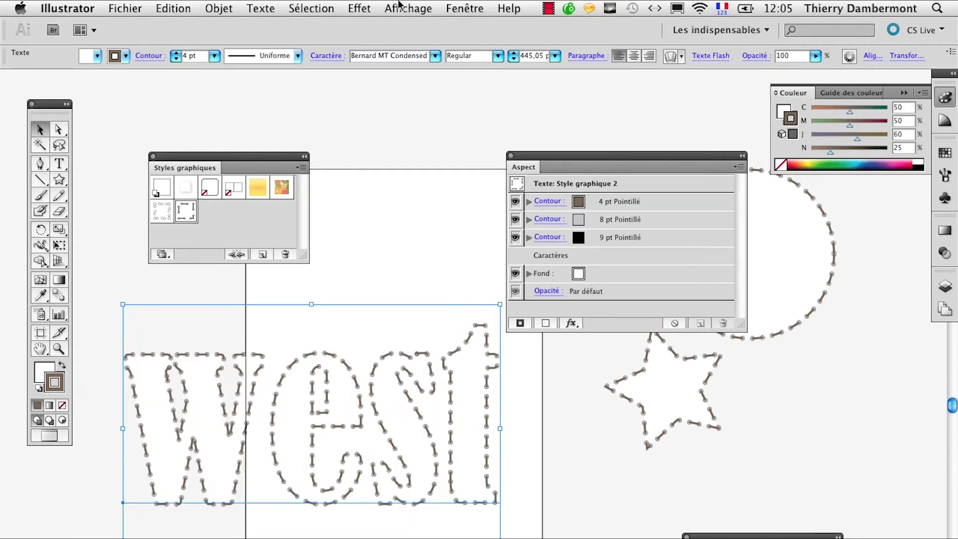
pyautogui.click(408, 9)
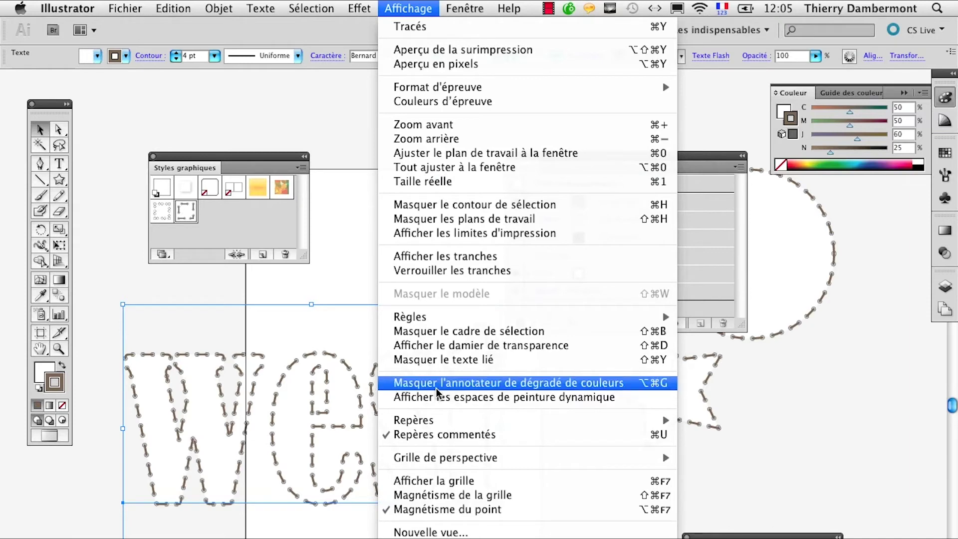
pyautogui.click(449, 222)
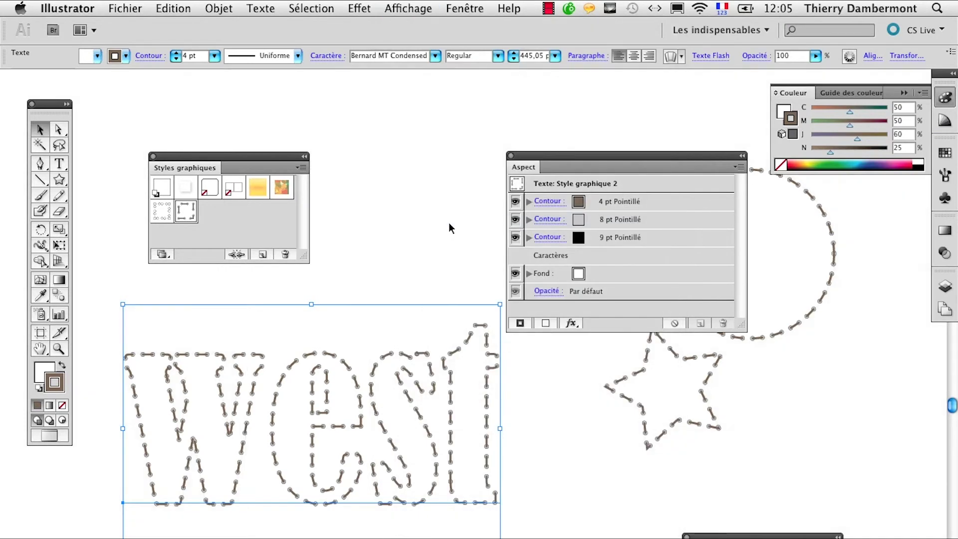
# Nudge 'west', enlarge the Appearance panel, pick its fill layer, and reposition the panel.
pyautogui.moveTo(454, 452); pyautogui.dragTo(455, 463)
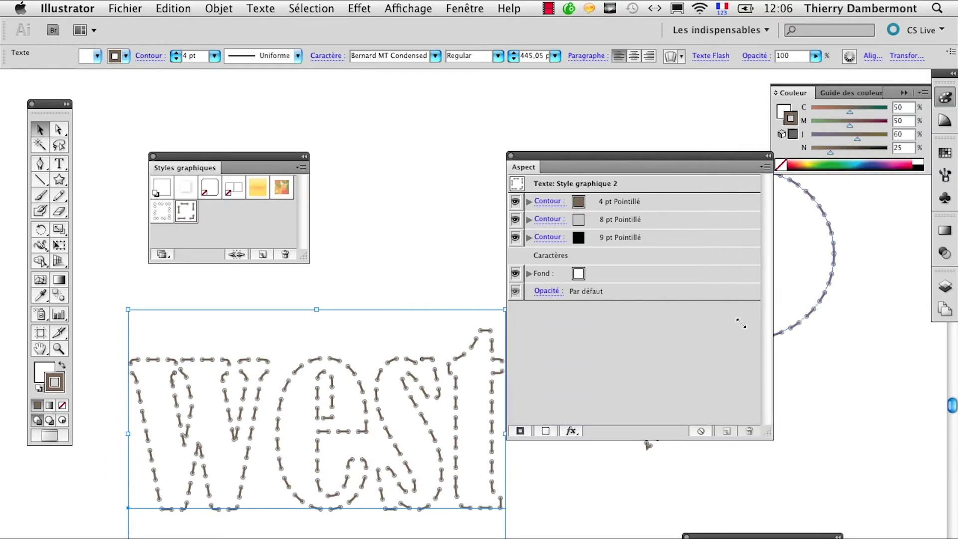
pyautogui.moveTo(751, 318); pyautogui.dragTo(767, 412)
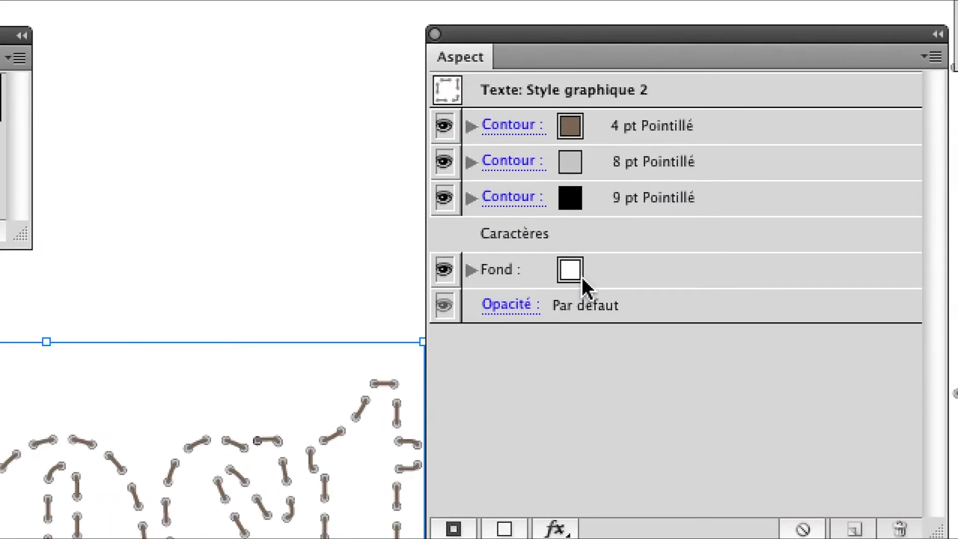
pyautogui.click(581, 280)
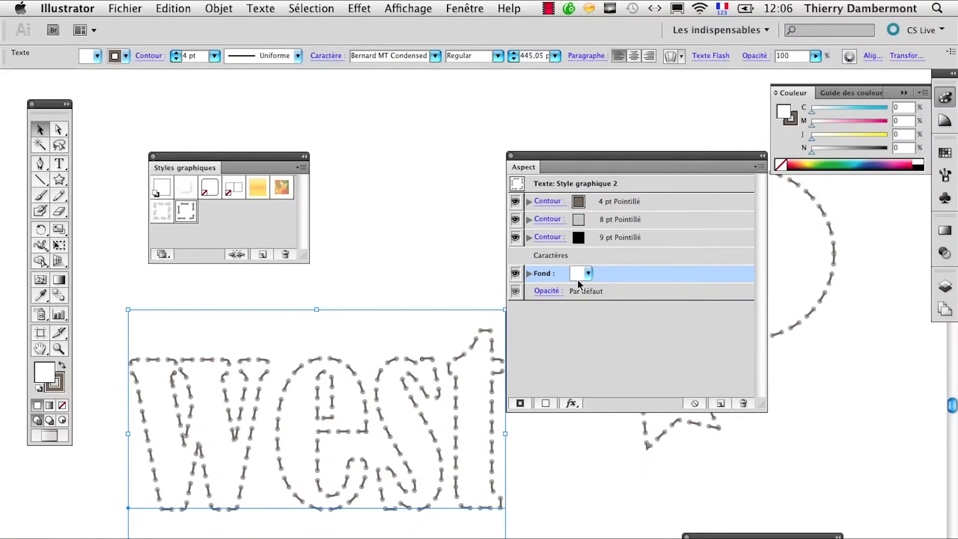
pyautogui.moveTo(509, 166)
pyautogui.mouseDown()
pyautogui.moveTo(413, 104)
pyautogui.moveTo(512, 83)
pyautogui.mouseUp()
# Move and enlarge the Graphic Styles panel and bring up its style libraries list.
pyautogui.moveTo(152, 168); pyautogui.dragTo(218, 110)
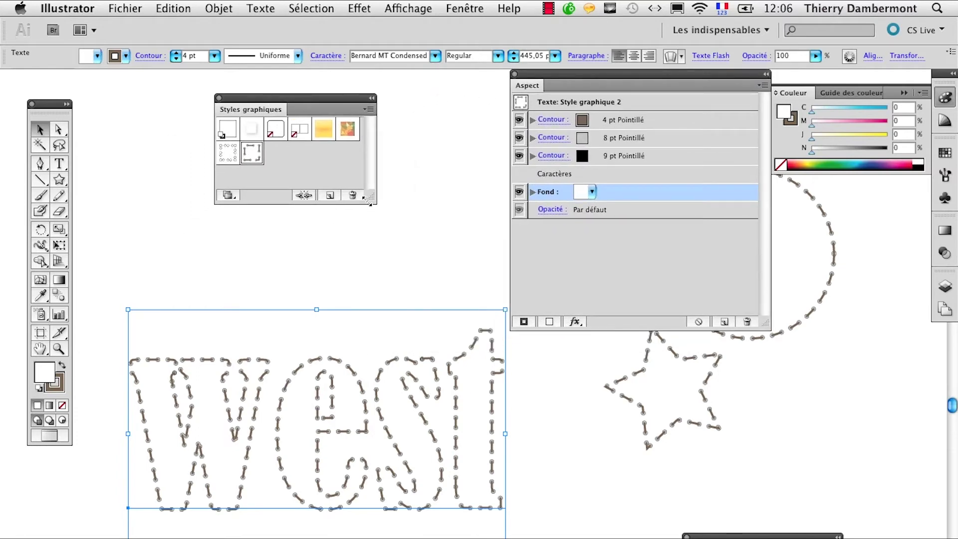
pyautogui.moveTo(370, 200); pyautogui.dragTo(412, 284)
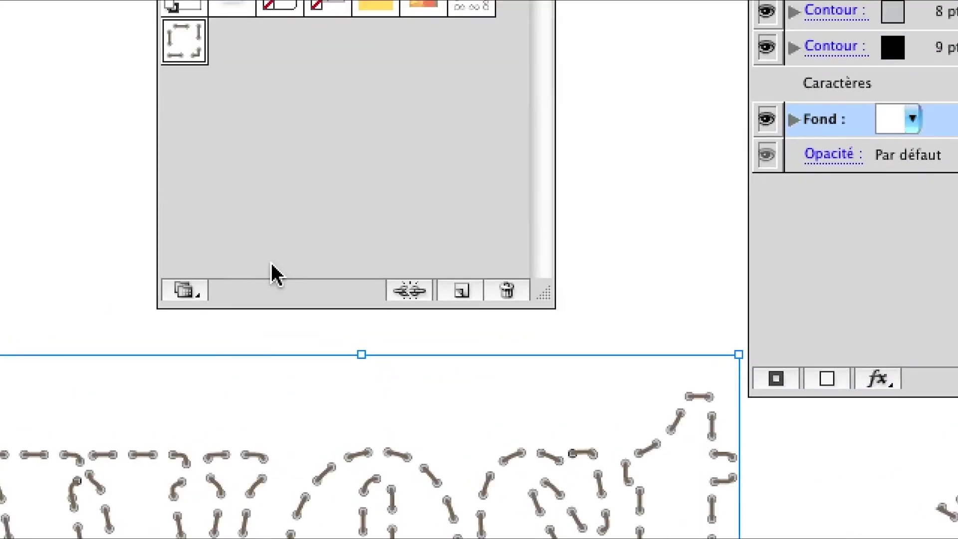
pyautogui.click(233, 278)
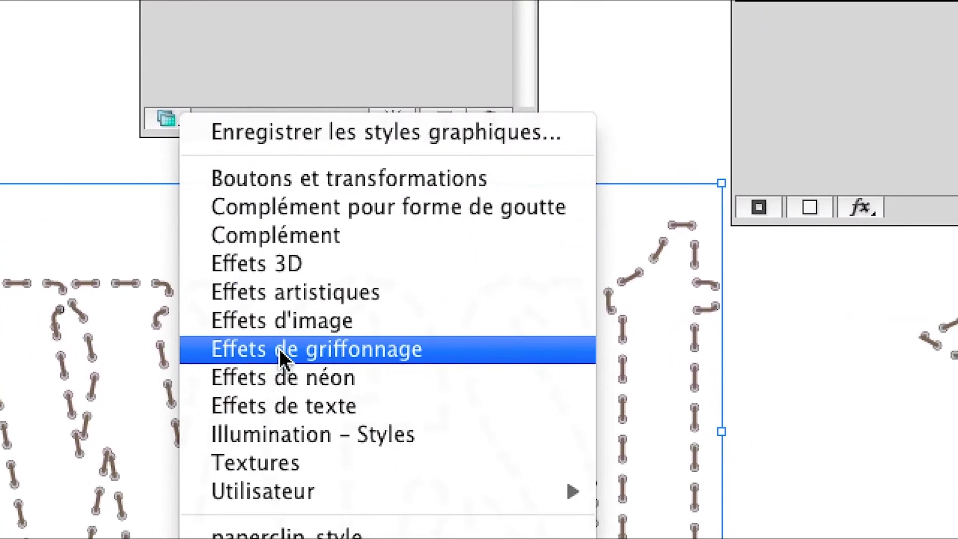
# Open the Effets de griffonnage graphic style library.
pyautogui.click(280, 351)
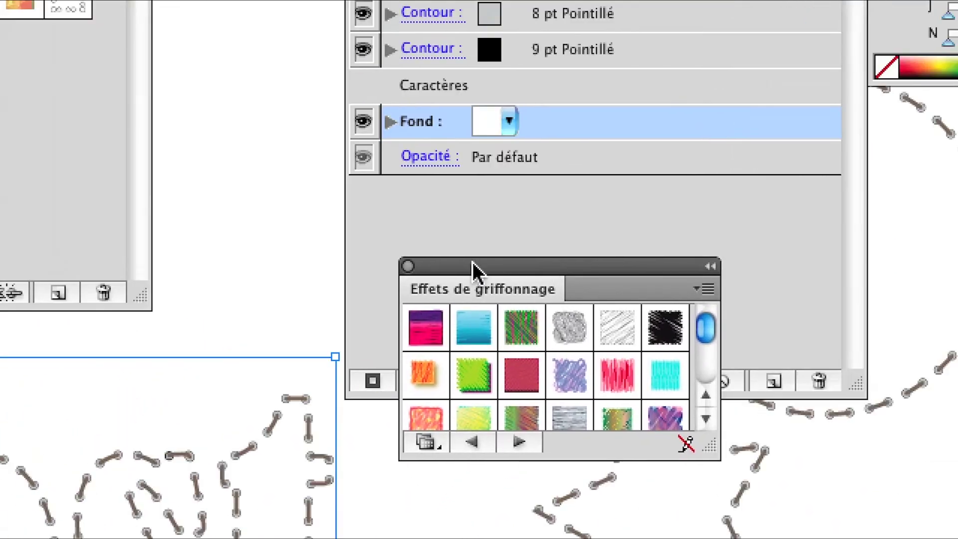
pyautogui.moveTo(472, 262); pyautogui.dragTo(195, 293)
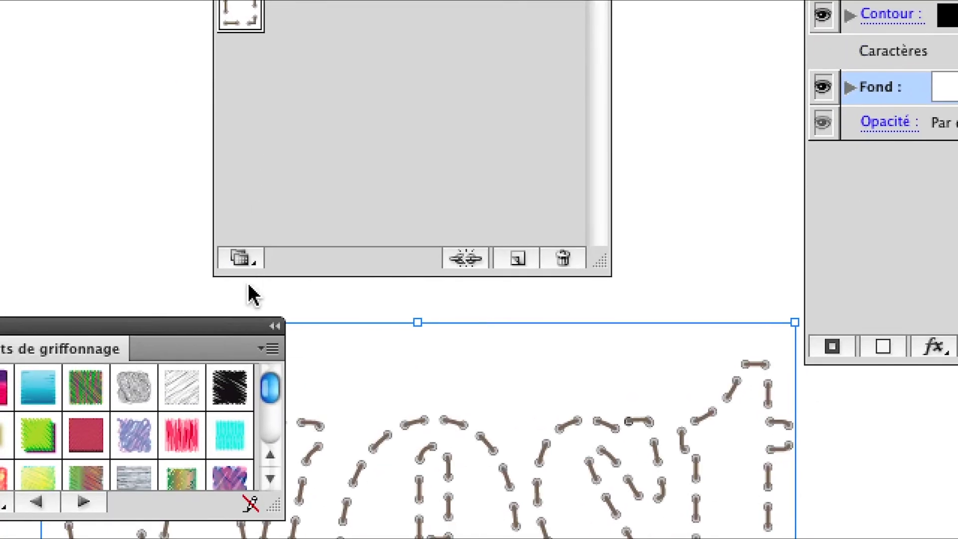
pyautogui.click(244, 274)
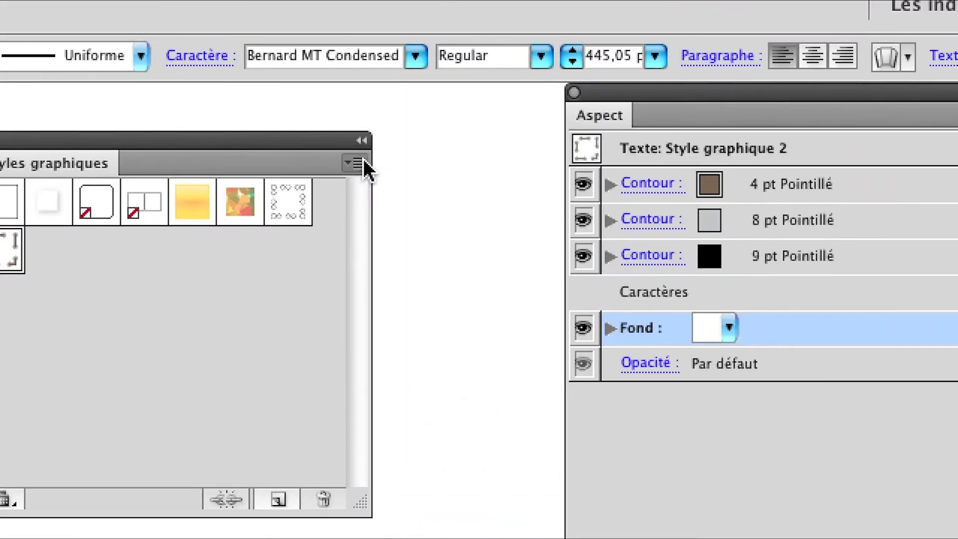
pyautogui.click(362, 159)
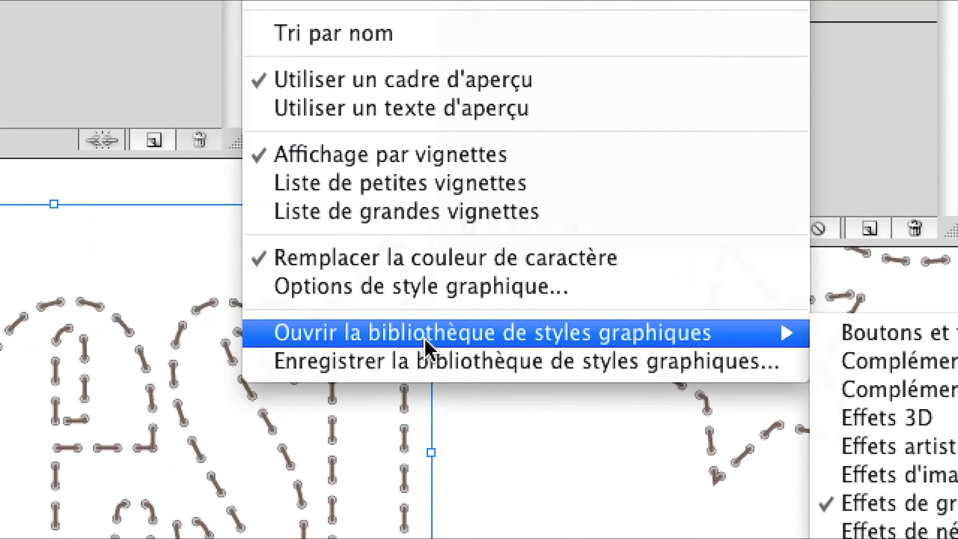
pyautogui.moveTo(203, 235)
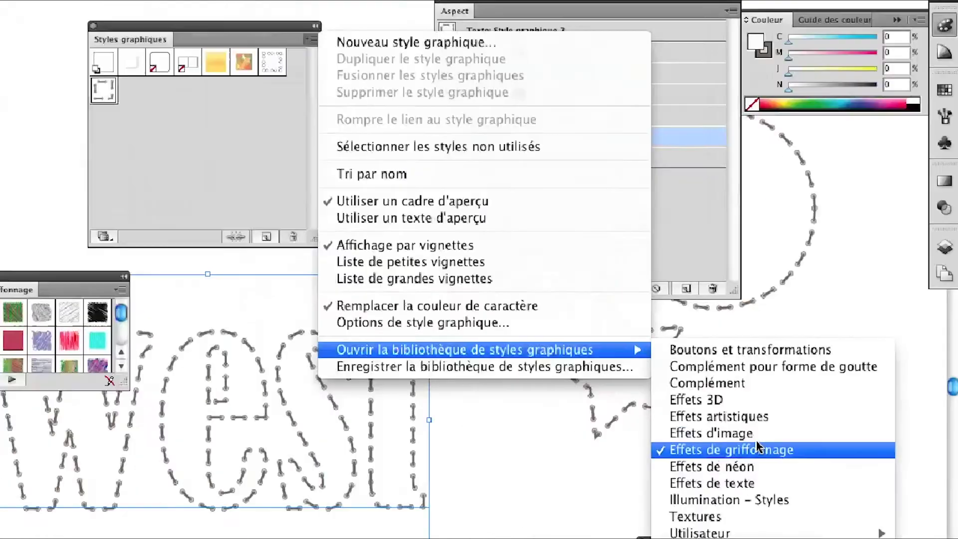
pyautogui.click(758, 449)
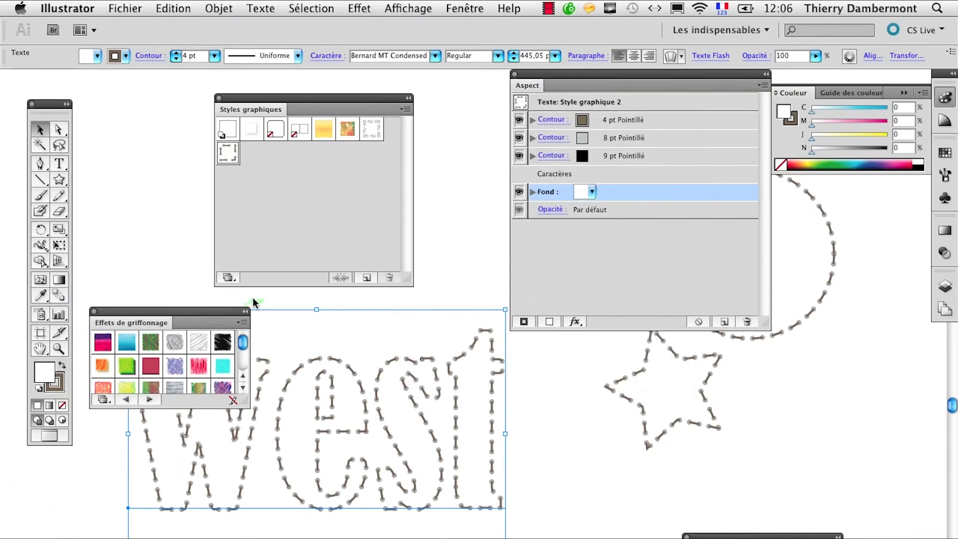
# Enlarge the scribble library beside the text and apply Griffonnage 4 to 'west'.
pyautogui.moveTo(224, 313); pyautogui.dragTo(621, 404)
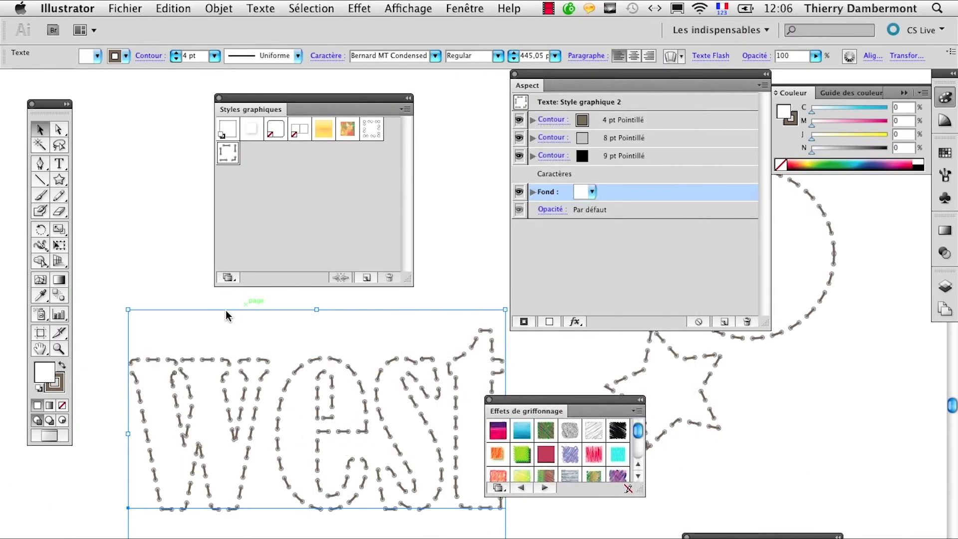
pyautogui.moveTo(646, 491); pyautogui.dragTo(647, 538)
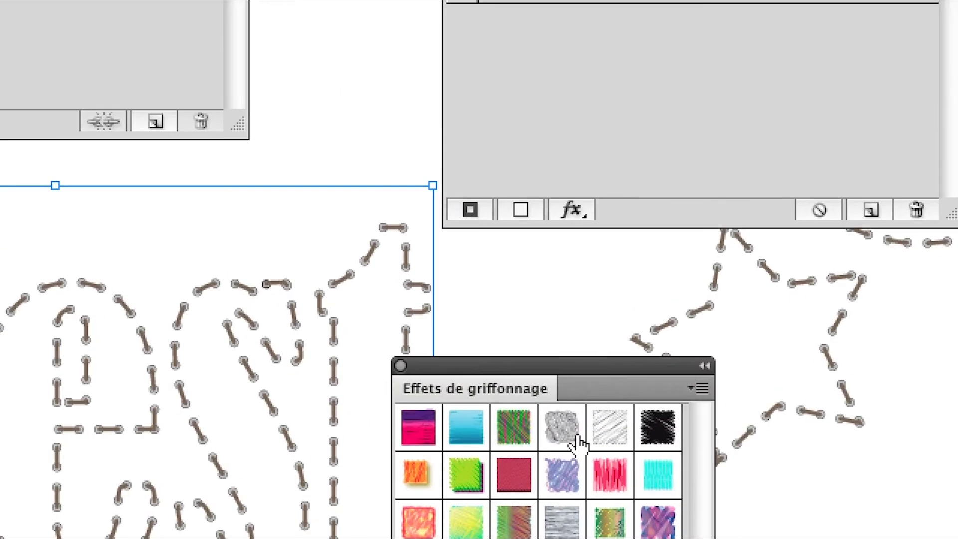
pyautogui.click(562, 427)
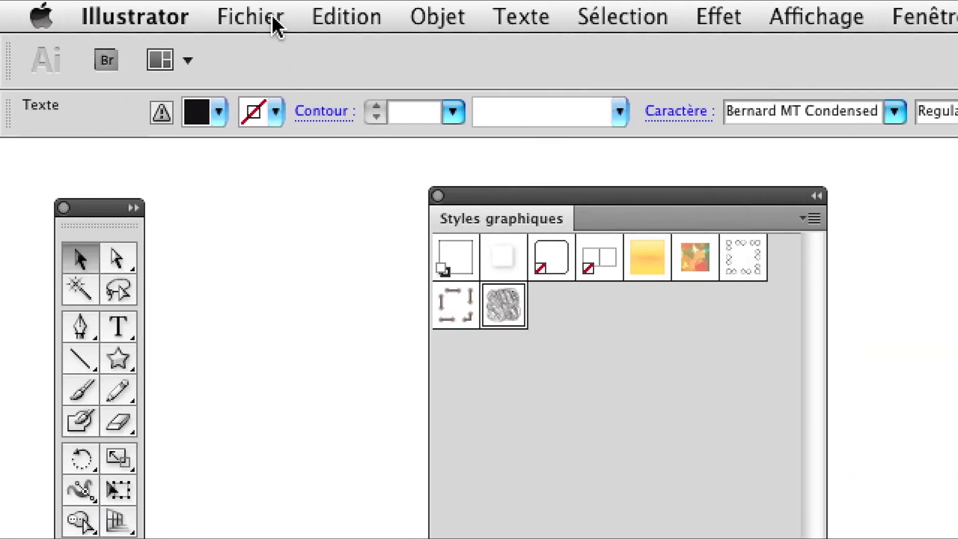
# Try Griffonnage 5 on 'west', then undo back to Style graphique 2's dotted stitches.
pyautogui.click(346, 16)
pyautogui.click(352, 31)
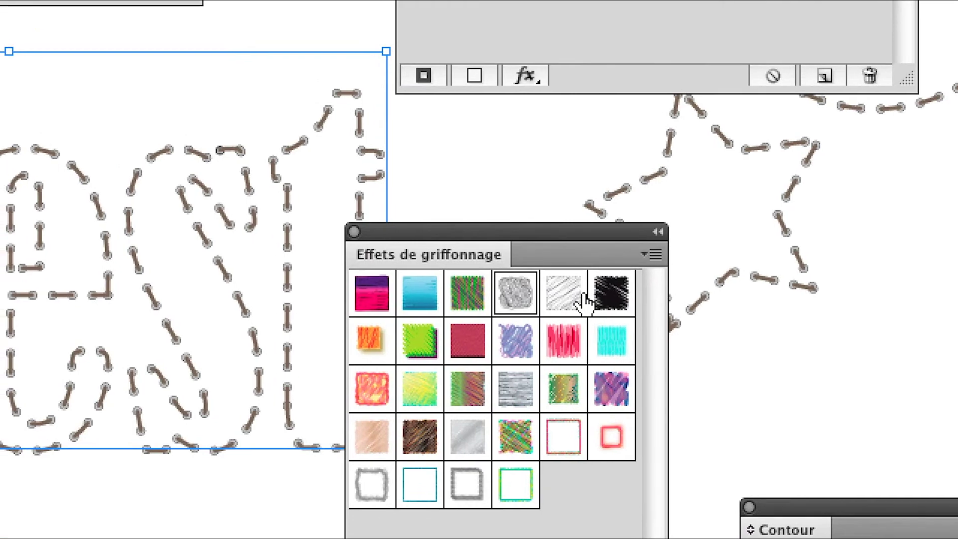
pyautogui.click(583, 299)
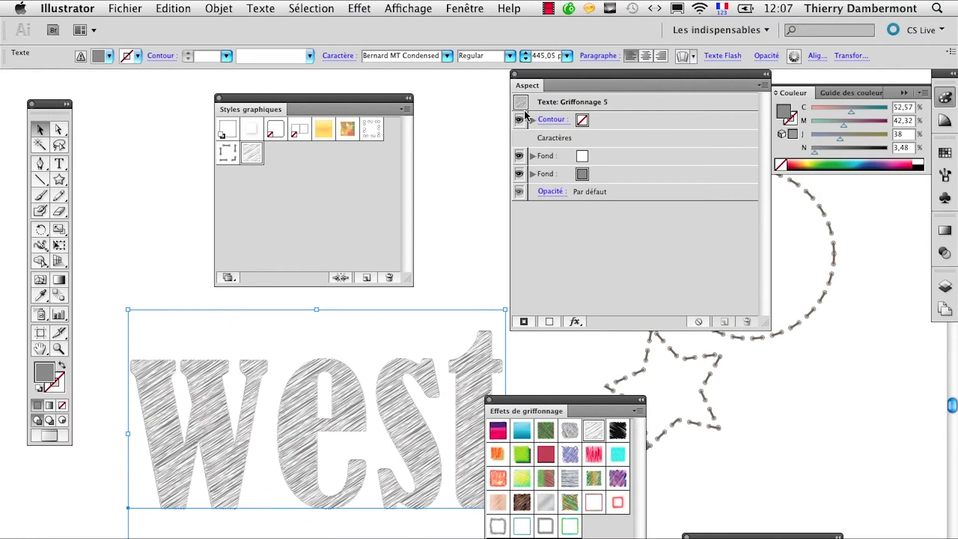
pyautogui.click(192, 8)
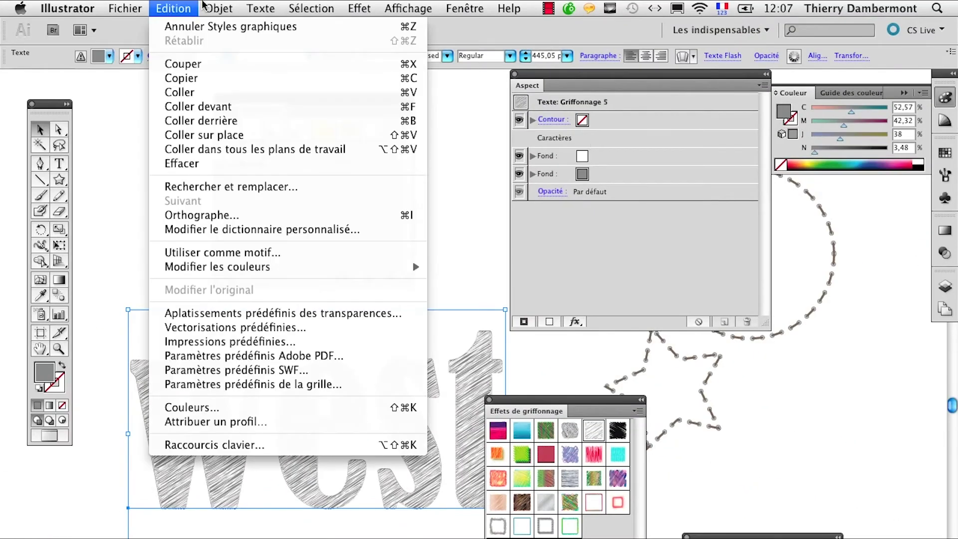
pyautogui.click(207, 26)
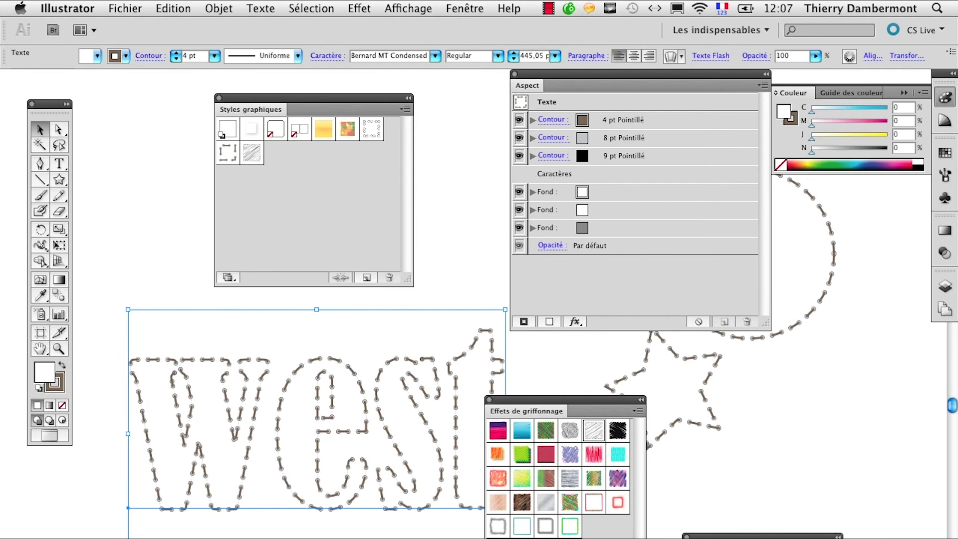
# Check the upper fill layers' visibility, then move 'west' lower and to the right.
pyautogui.hotkey('ctrl', 'shift', 'a')
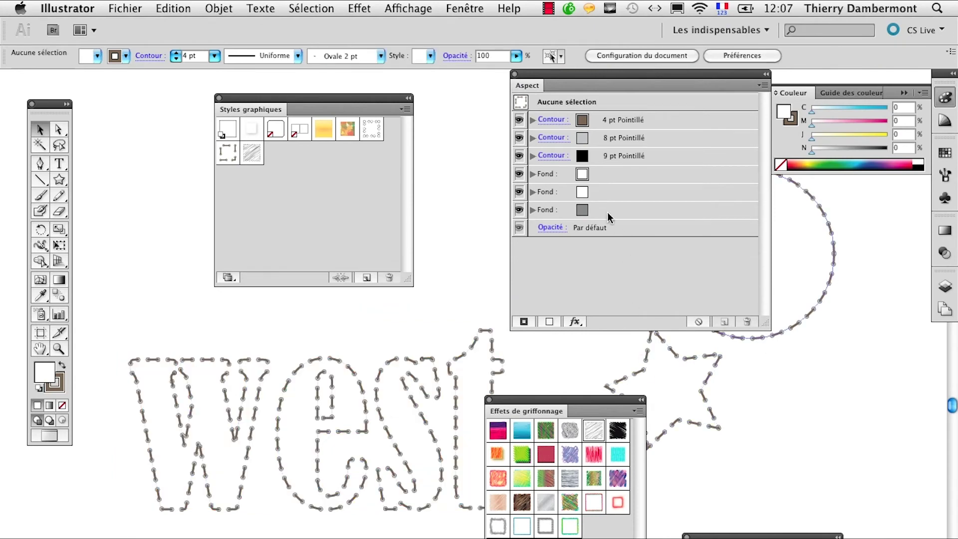
pyautogui.click(520, 174)
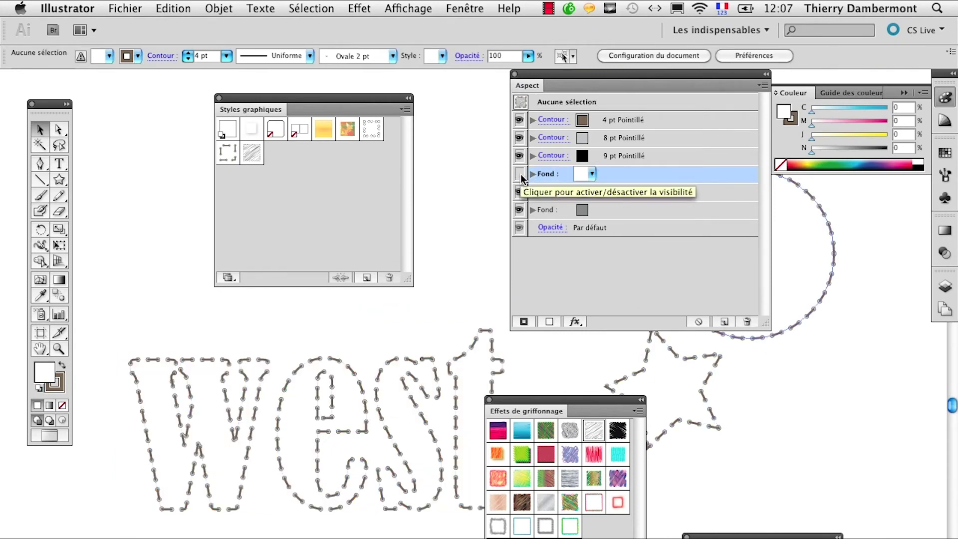
pyautogui.click(521, 183)
pyautogui.click(520, 175)
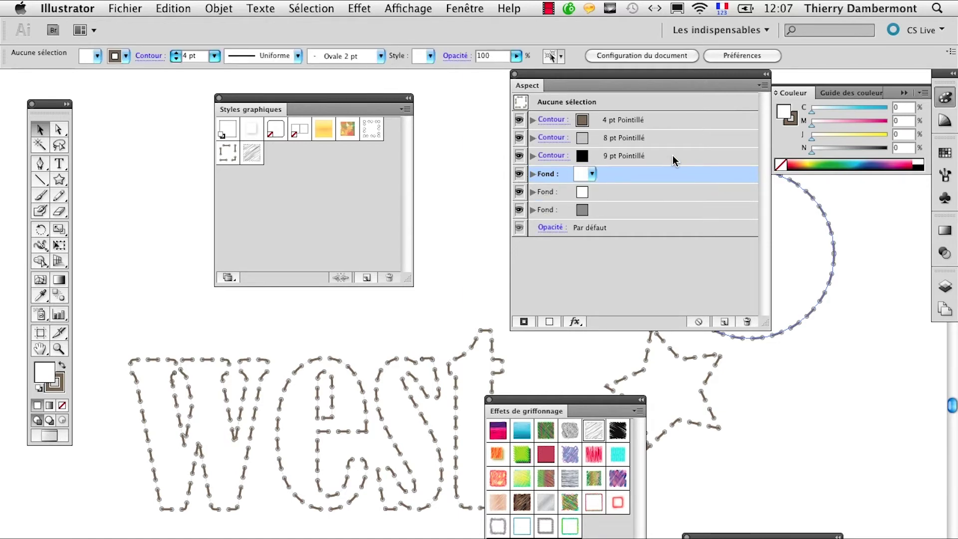
pyautogui.moveTo(551, 156); pyautogui.dragTo(522, 138)
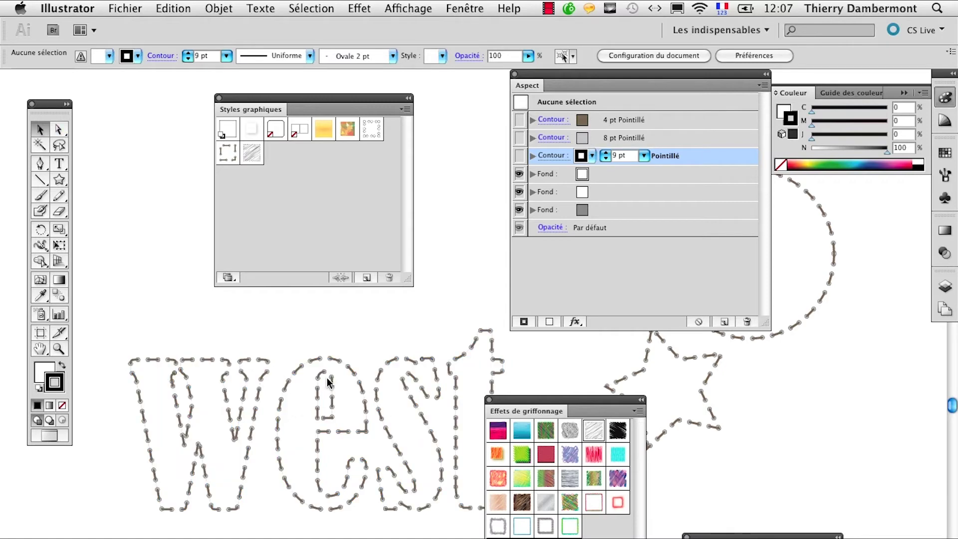
pyautogui.moveTo(182, 325); pyautogui.dragTo(248, 394)
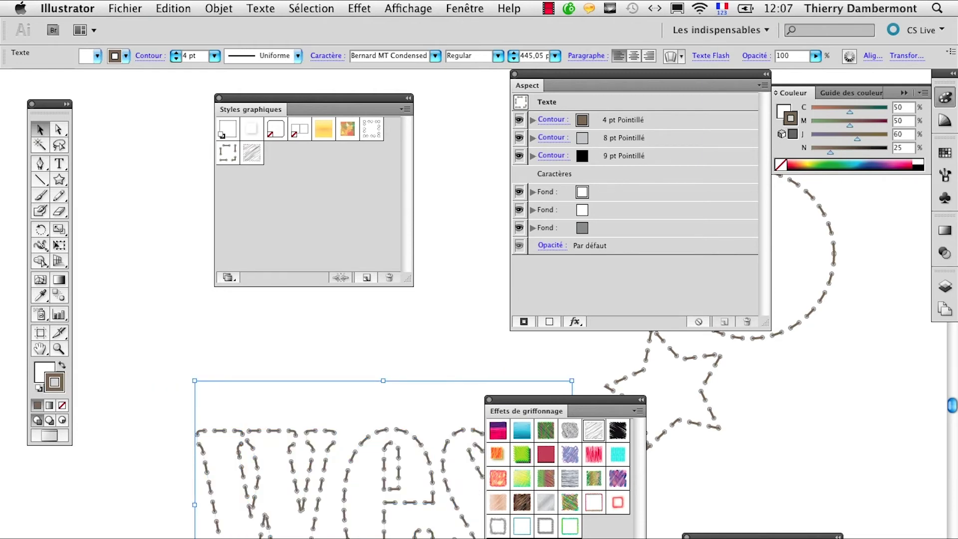
# Move 'west' back up-left and hide each fill layer to identify them.
pyautogui.moveTo(394, 502)
pyautogui.mouseDown()
pyautogui.moveTo(319, 444)
pyautogui.moveTo(310, 447)
pyautogui.mouseUp()
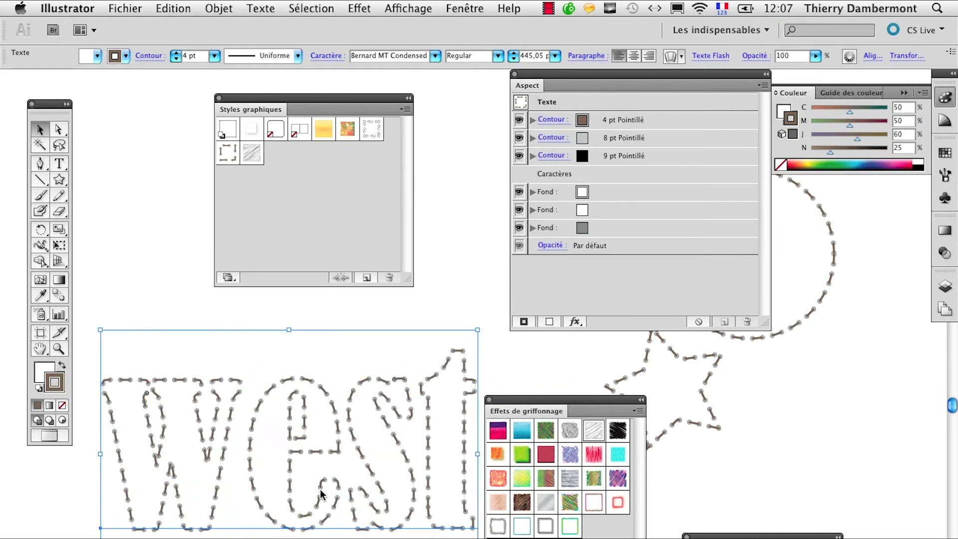
pyautogui.click(519, 212)
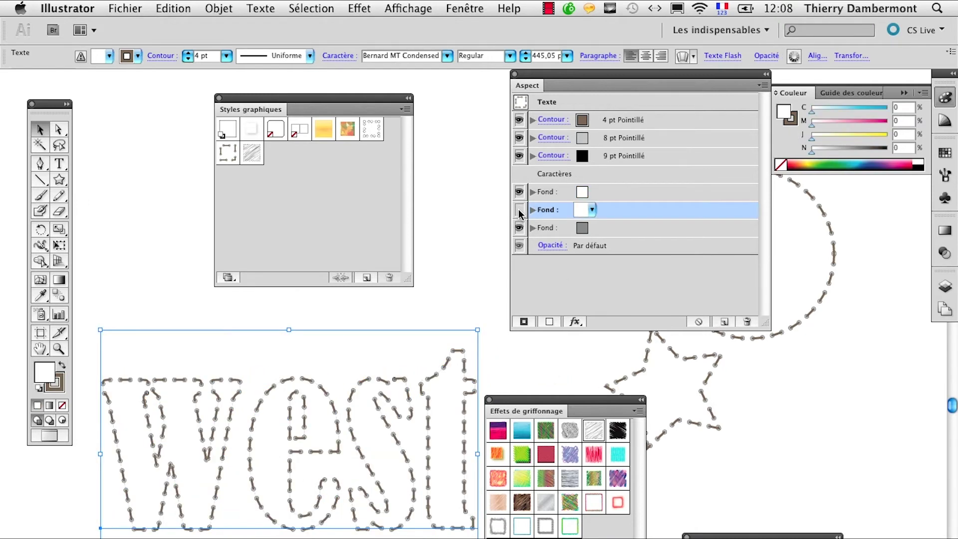
pyautogui.click(519, 191)
pyautogui.click(519, 228)
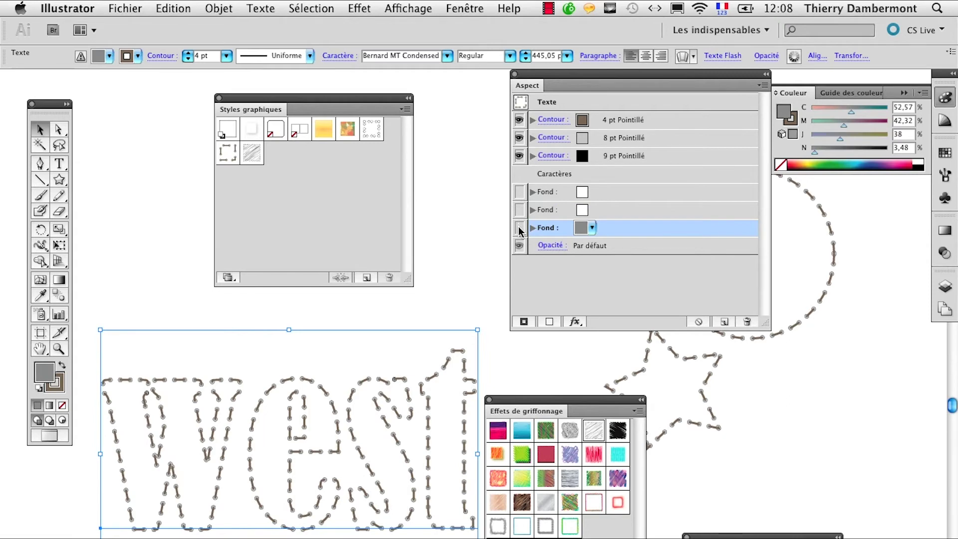
pyautogui.click(519, 227)
# Show the fill layers again and delete the redundant white fill.
pyautogui.click(519, 210)
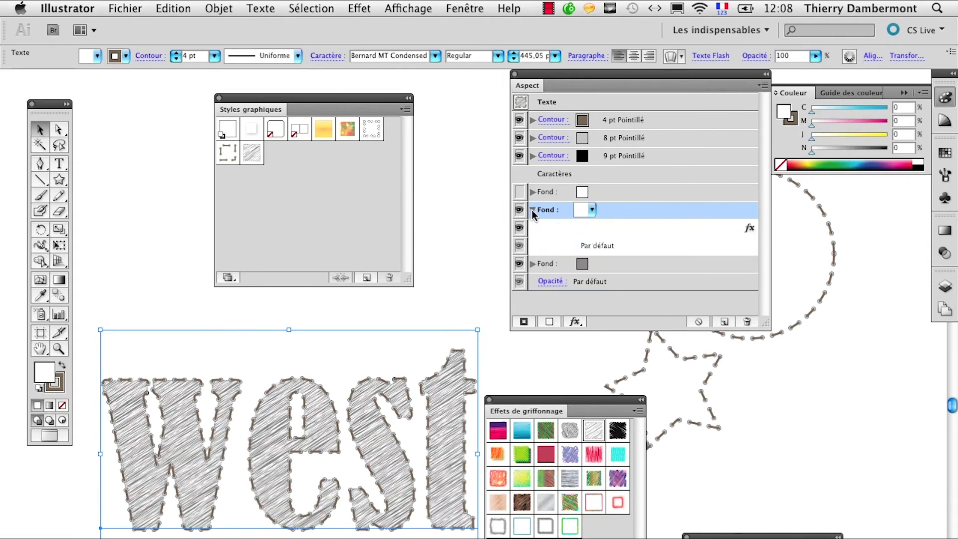
pyautogui.click(532, 210)
pyautogui.click(520, 192)
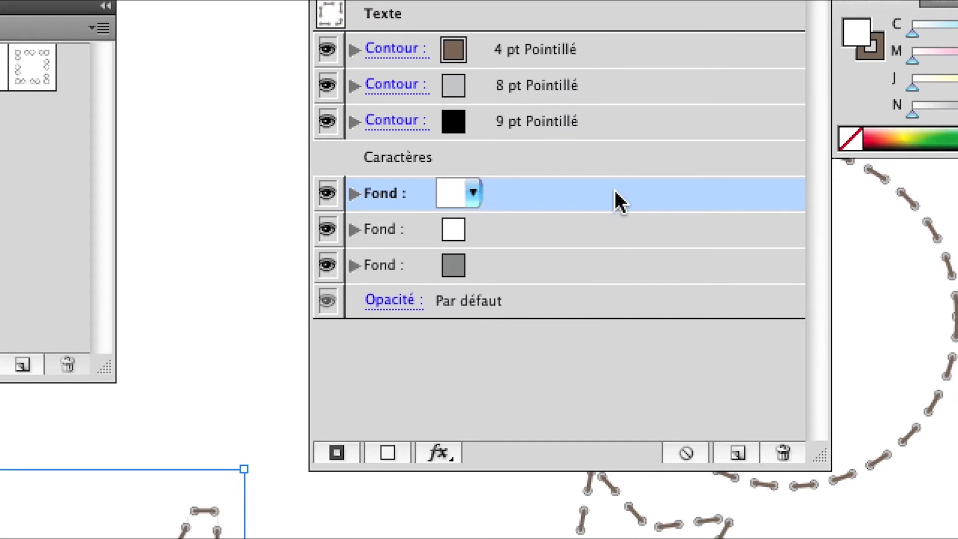
pyautogui.moveTo(624, 197); pyautogui.dragTo(669, 279)
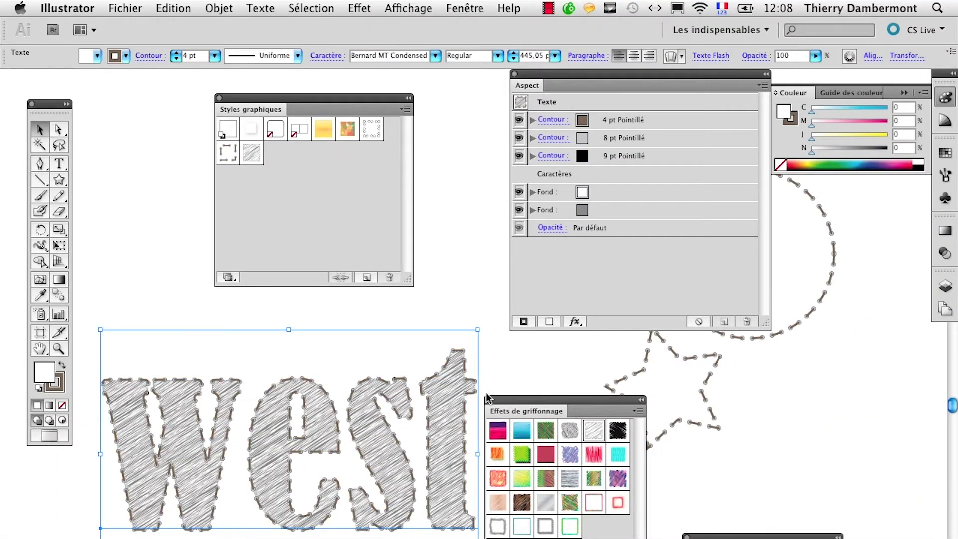
pyautogui.moveTo(489, 400); pyautogui.dragTo(517, 484)
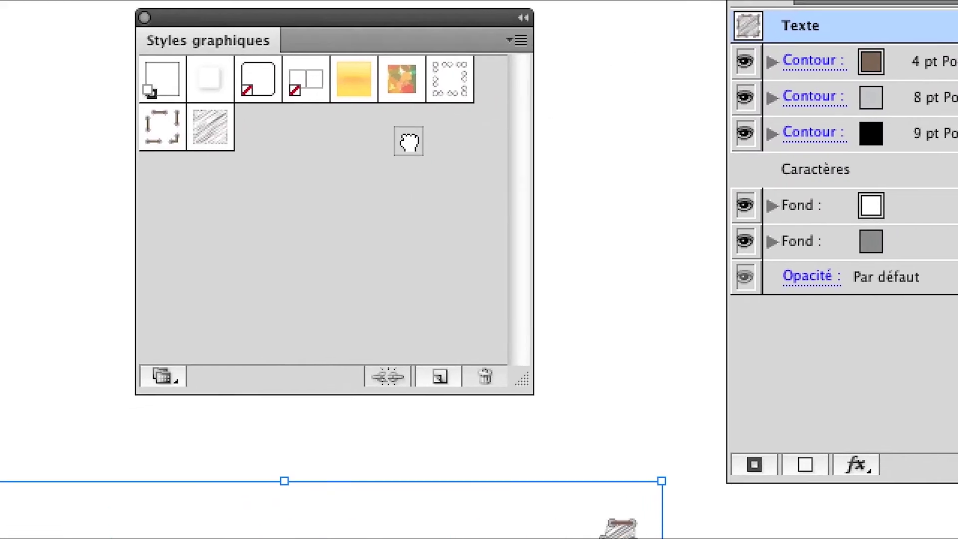
# Save the text's appearance as Style graphique 1 and select its three dotted strokes.
pyautogui.moveTo(524, 107); pyautogui.dragTo(404, 142)
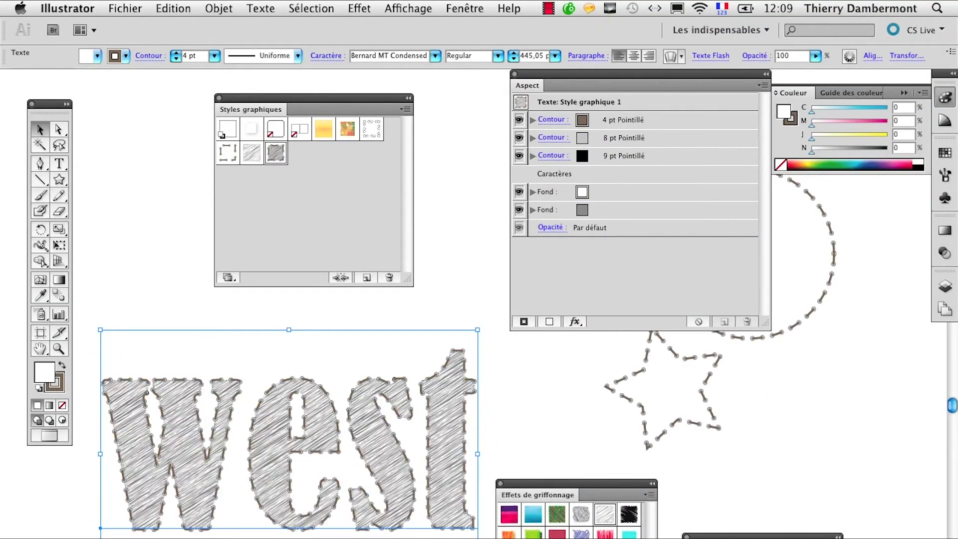
pyautogui.moveTo(704, 75); pyautogui.dragTo(681, 112)
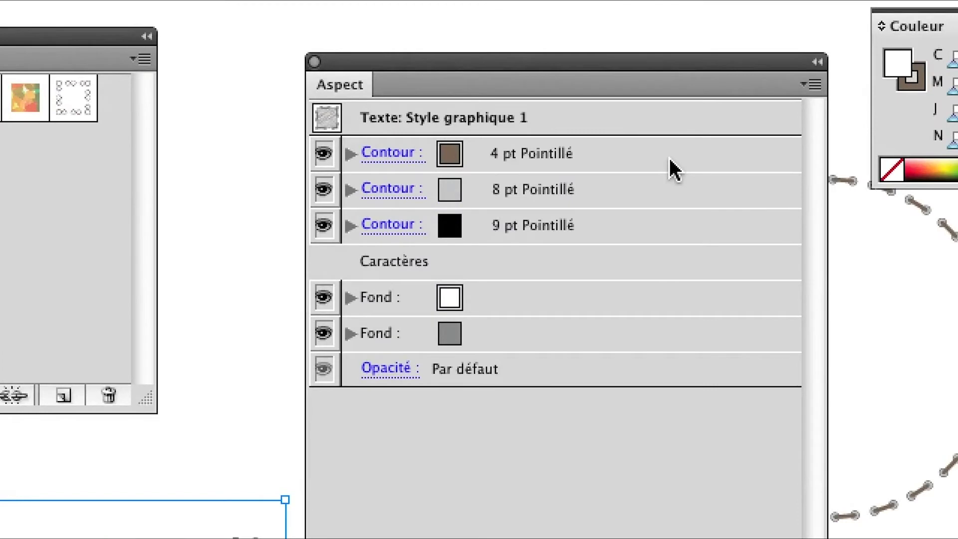
pyautogui.click(670, 158)
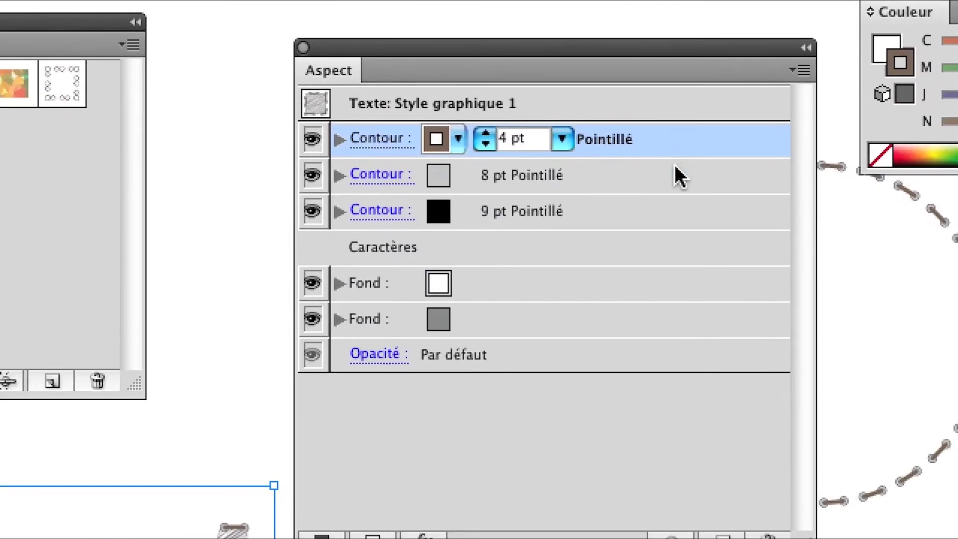
pyautogui.keyDown('shift'); pyautogui.click(675, 165); pyautogui.keyUp('shift')
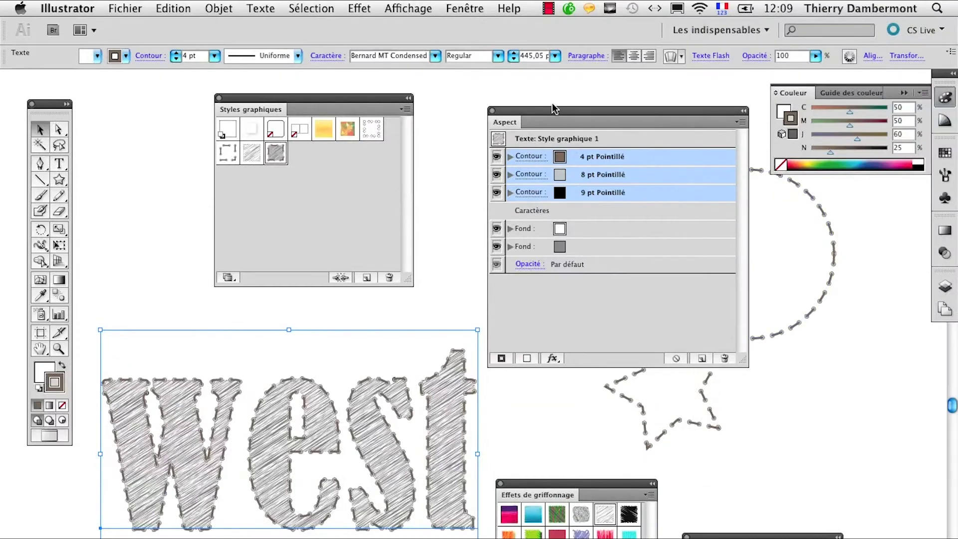
# Apply a -2 mm Décalage offset path effect to the dotted strokes, previewing the result.
pyautogui.moveTo(553, 109); pyautogui.dragTo(111, 139)
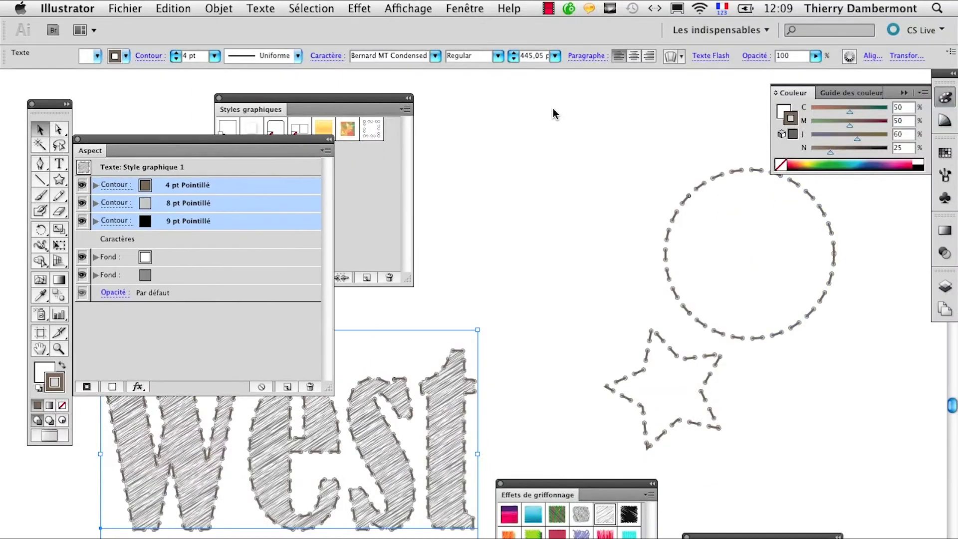
pyautogui.click(359, 9)
pyautogui.moveTo(384, 227)
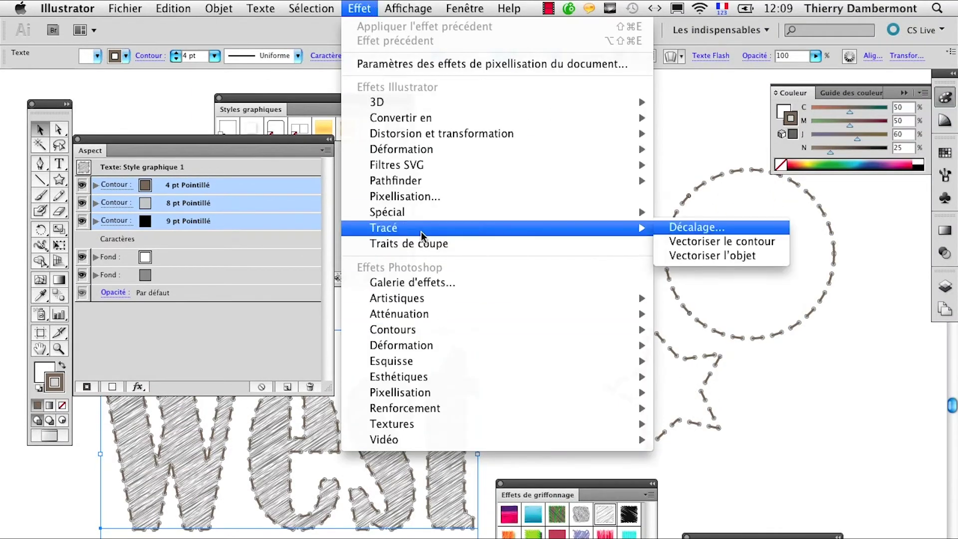
pyautogui.click(680, 228)
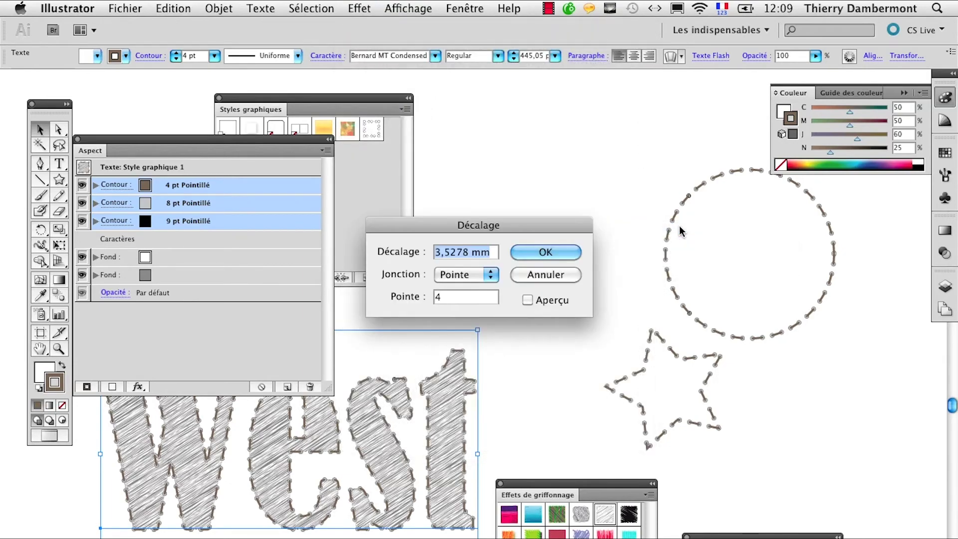
pyautogui.click(528, 300)
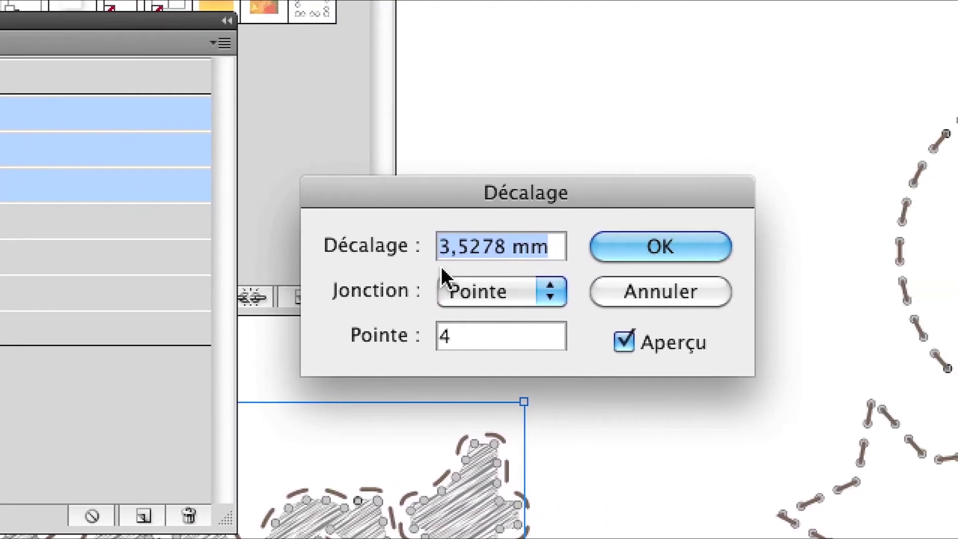
pyautogui.click(507, 248)
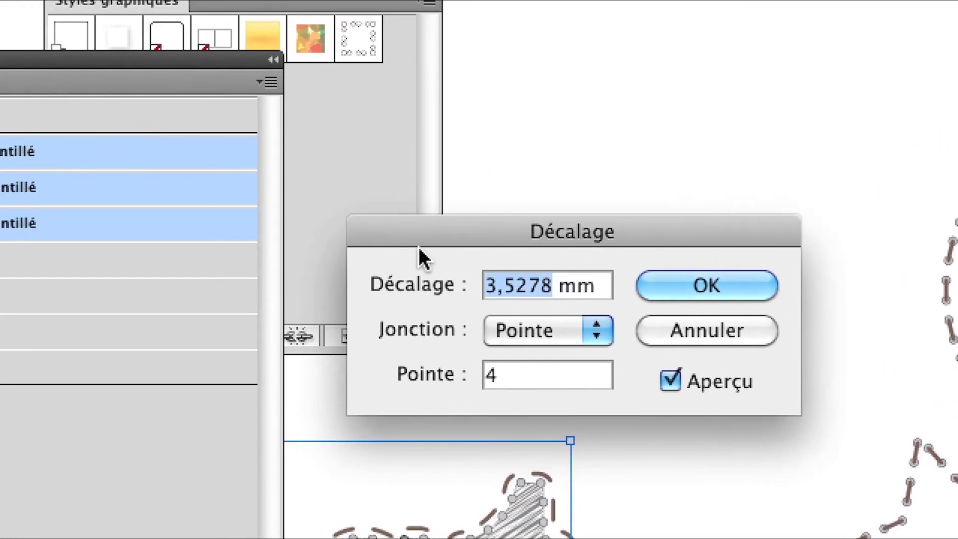
pyautogui.write('-4')
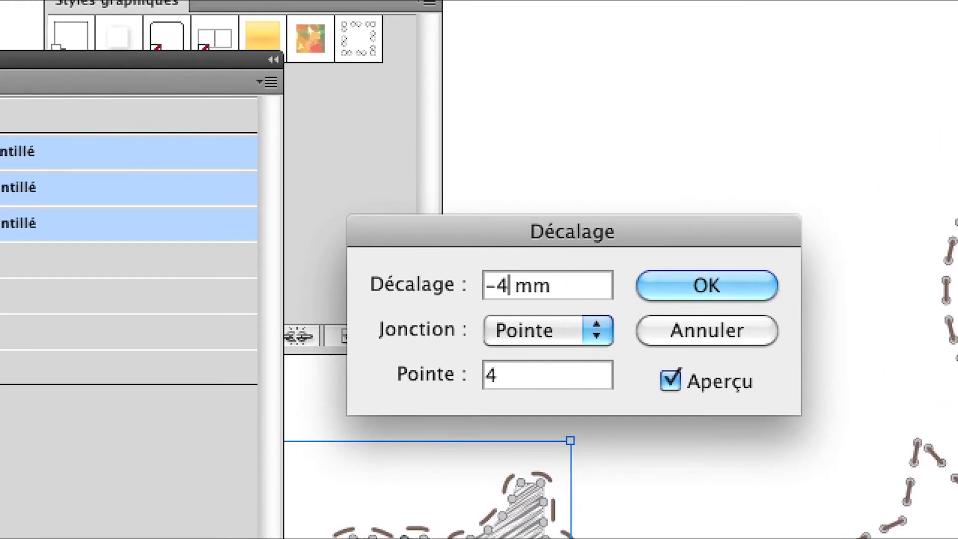
pyautogui.press('Tab')
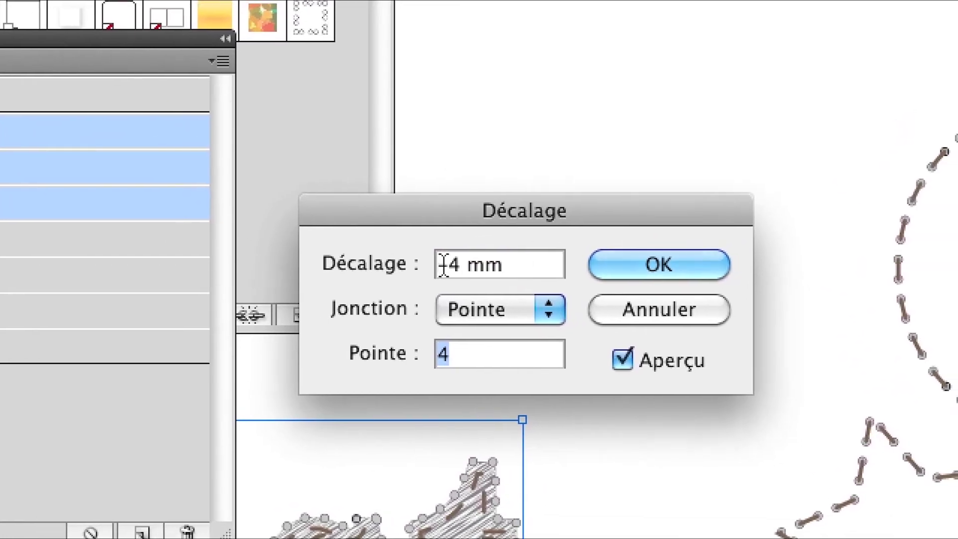
pyautogui.doubleClick(472, 272)
pyautogui.write('2')
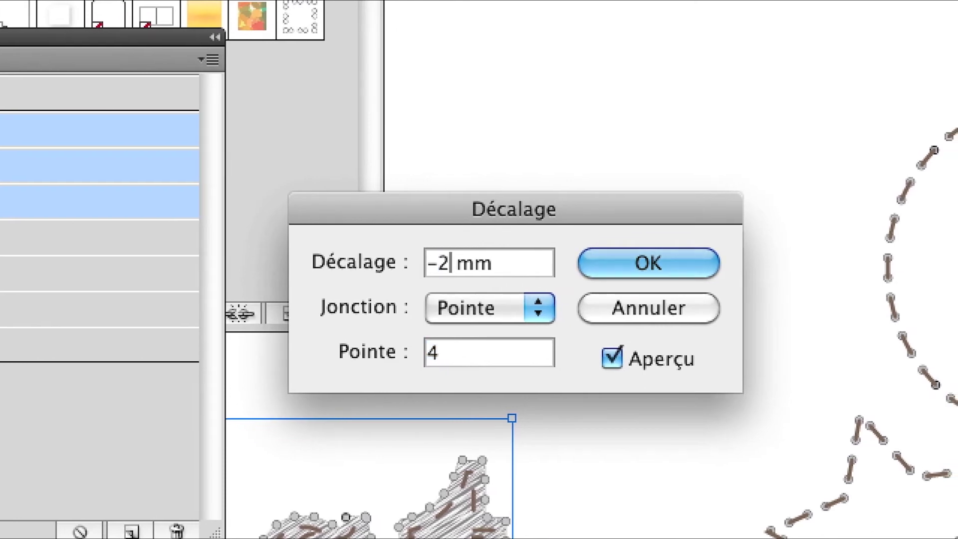
pyautogui.press('Tab')
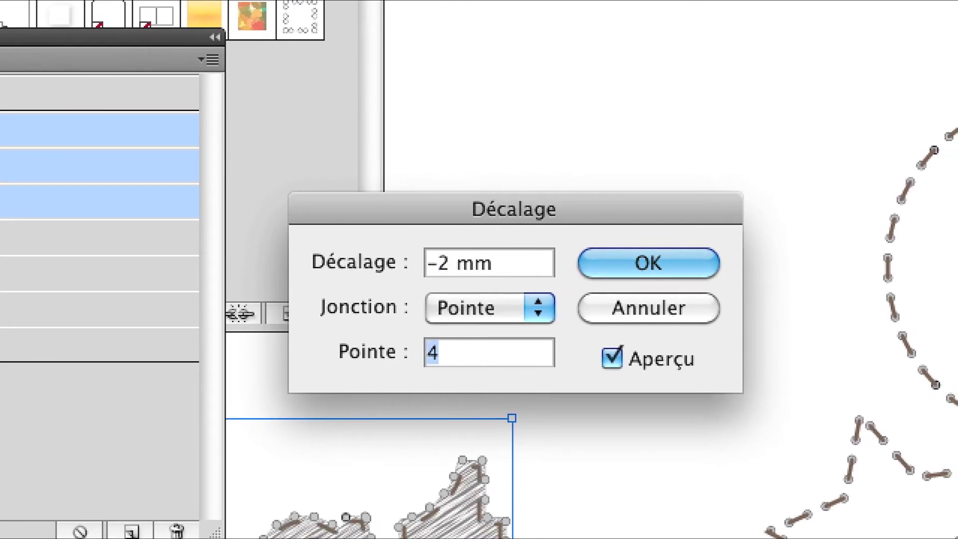
pyautogui.click(589, 265)
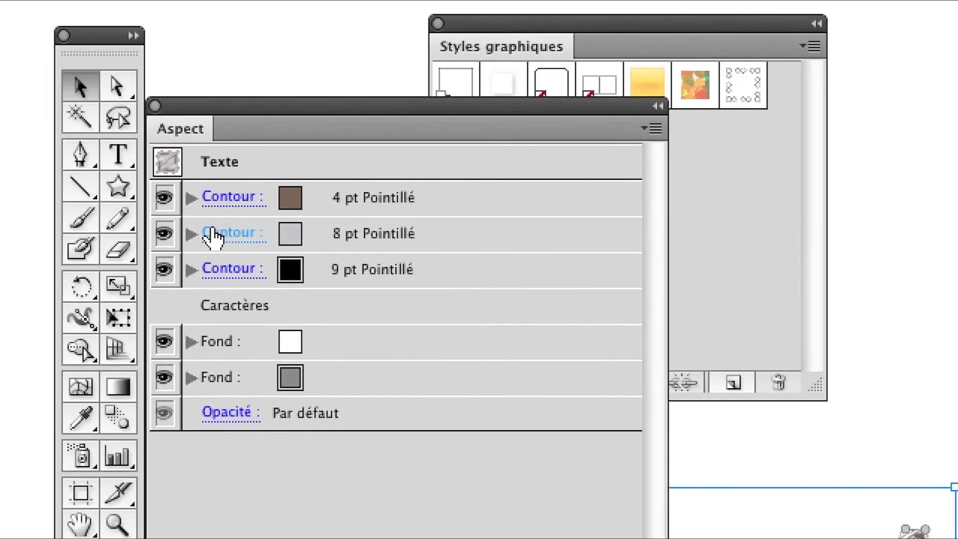
# Expand the three strokes in Appearance and select the 4 pt stroke's offset effect.
pyautogui.click(191, 213)
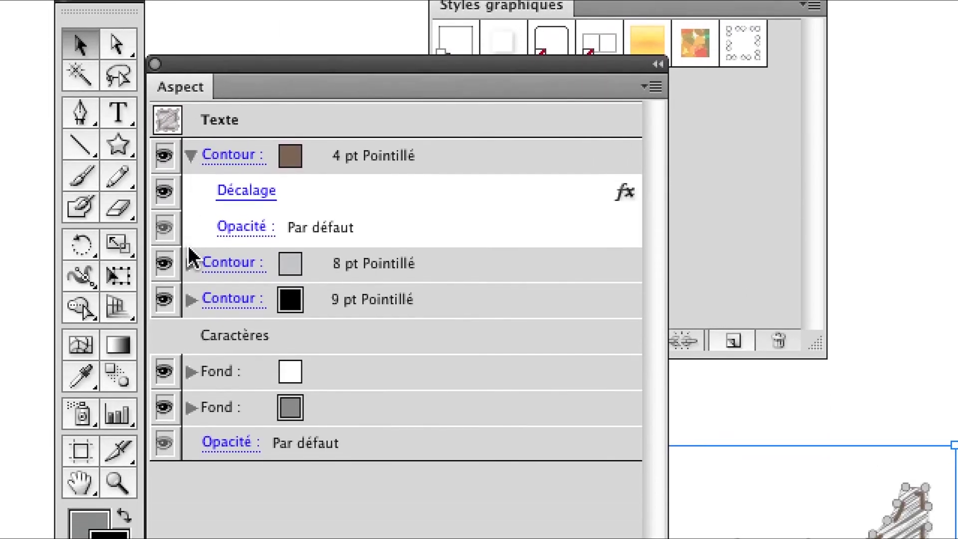
pyautogui.click(191, 322)
pyautogui.click(190, 279)
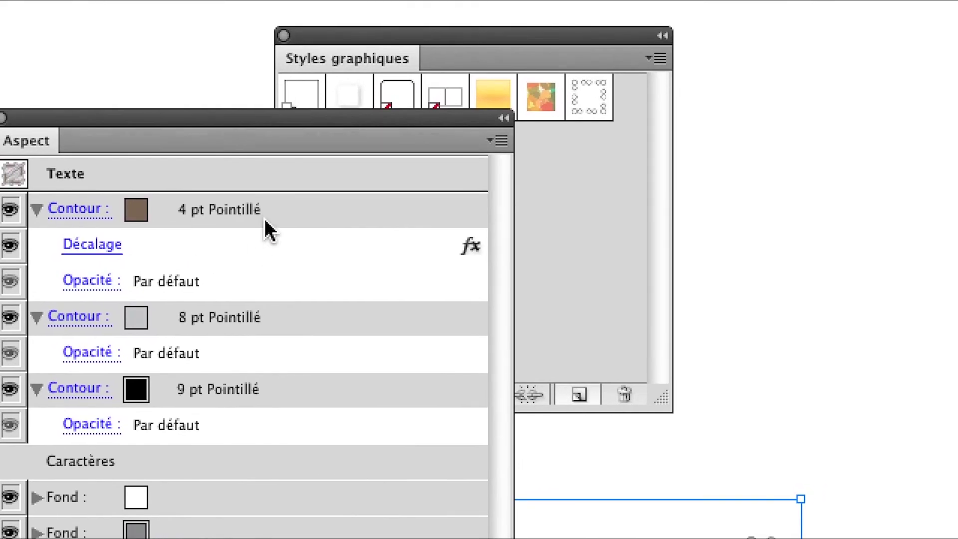
pyautogui.click(264, 219)
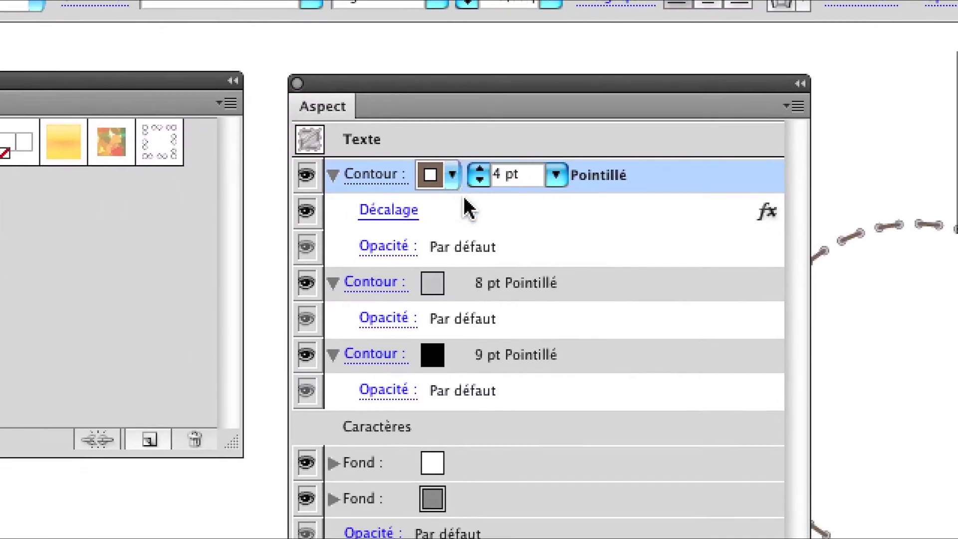
pyautogui.click(469, 202)
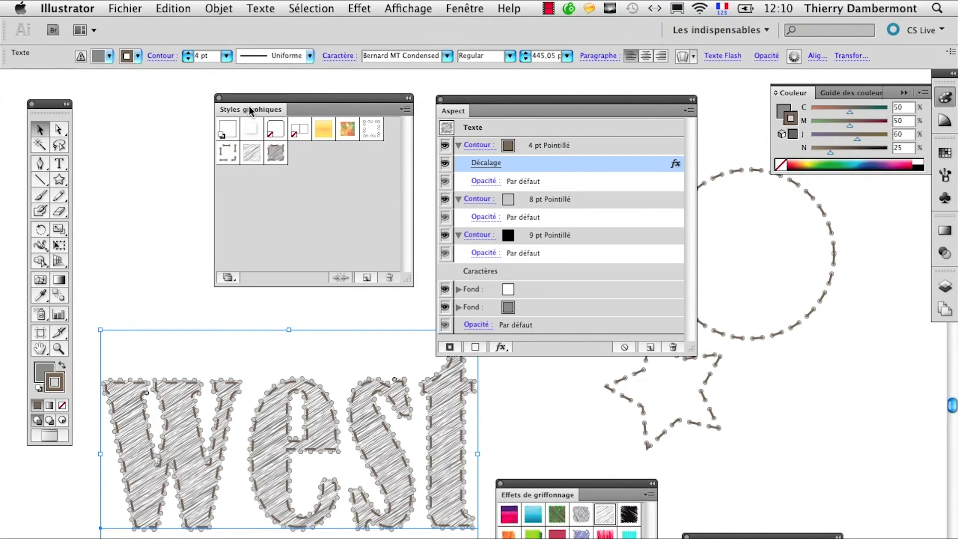
pyautogui.hotkey('shift', 'F5')
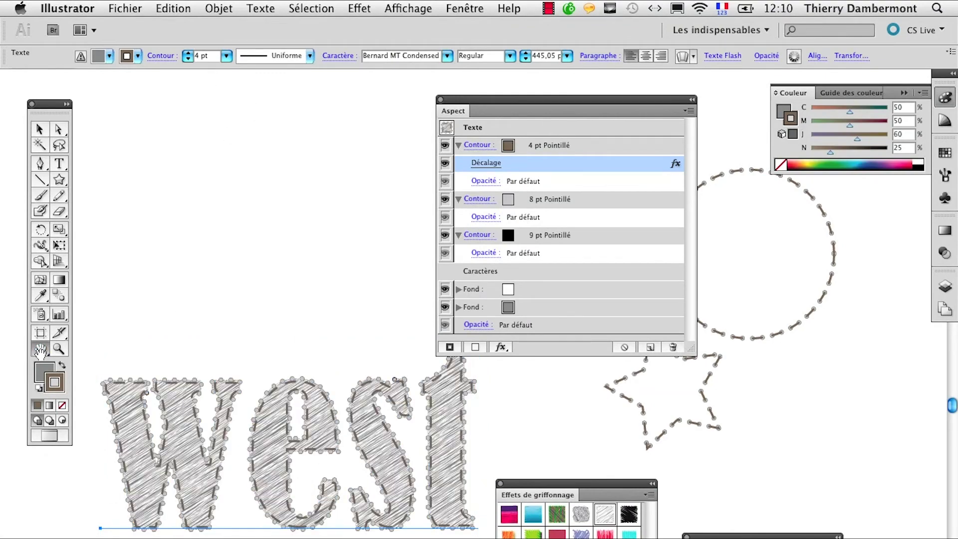
pyautogui.moveTo(304, 426); pyautogui.dragTo(225, 195)
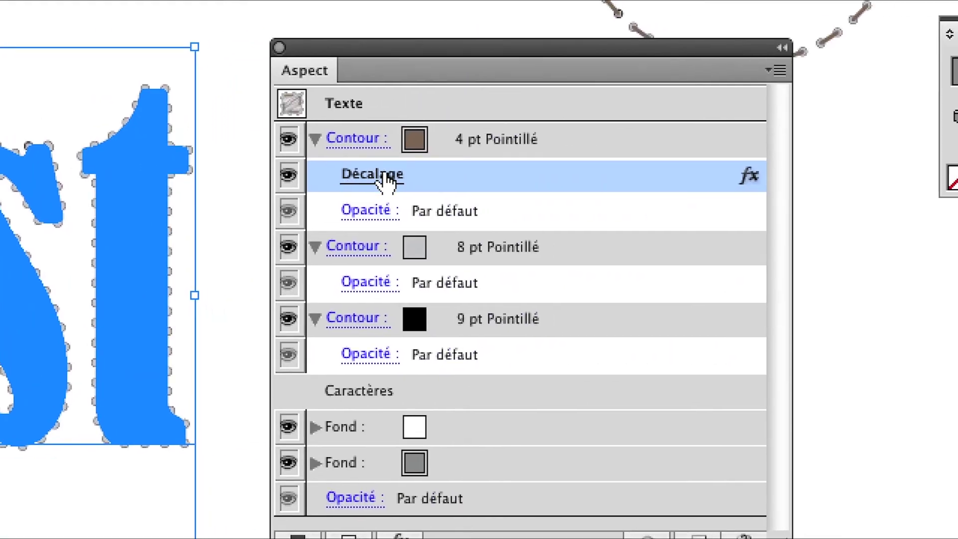
# Copy the offset effect from the 4 pt stroke onto the 8 pt and 9 pt strokes.
pyautogui.moveTo(407, 179); pyautogui.dragTo(405, 201)
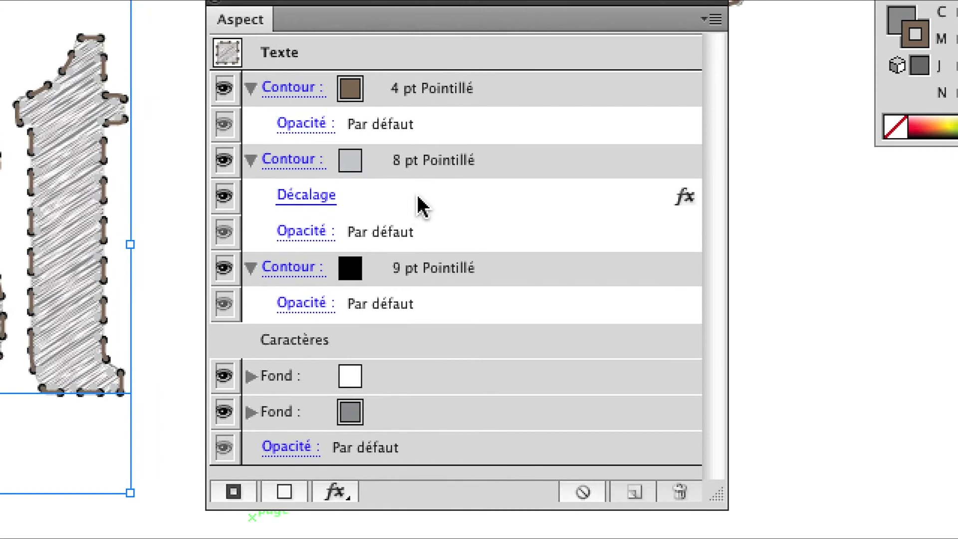
pyautogui.moveTo(422, 205); pyautogui.dragTo(419, 267)
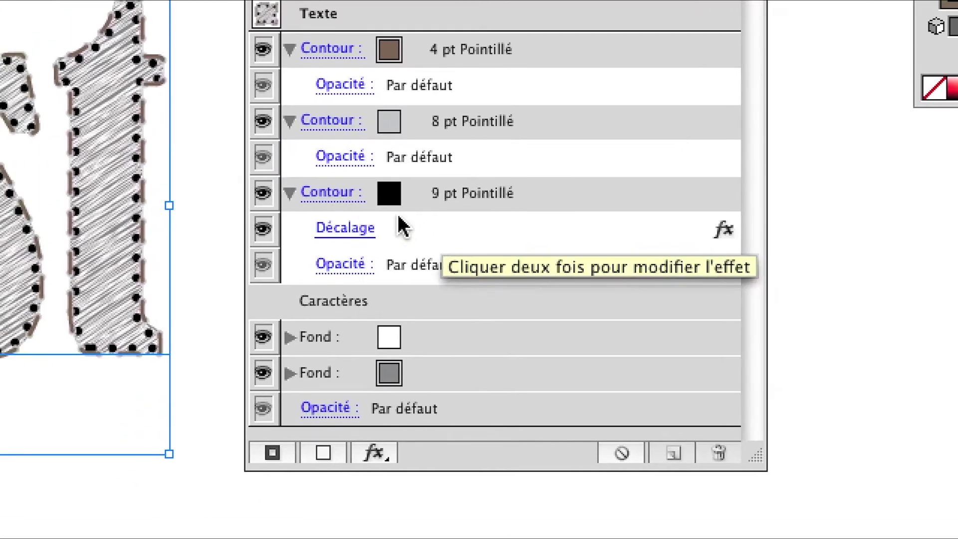
pyautogui.moveTo(399, 219); pyautogui.dragTo(399, 215)
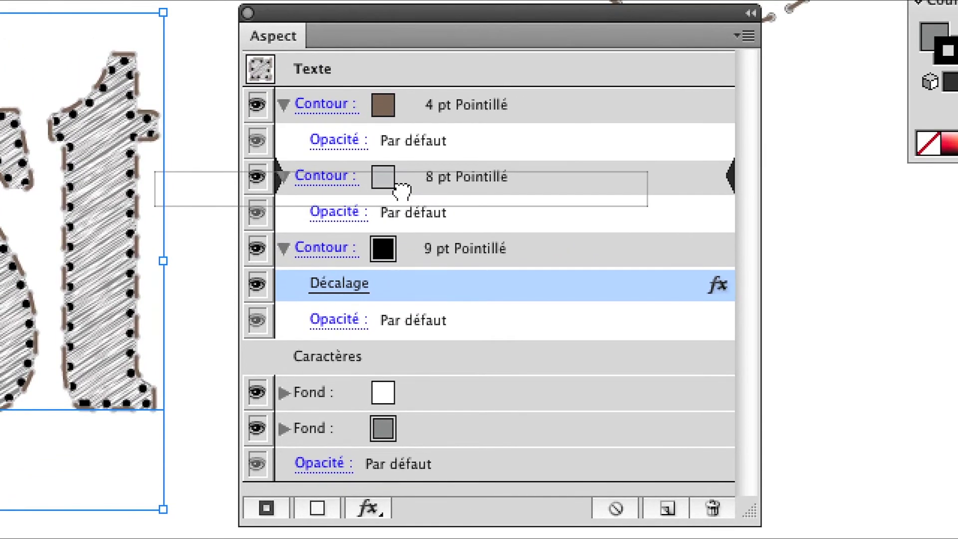
pyautogui.moveTo(400, 218); pyautogui.dragTo(400, 187)
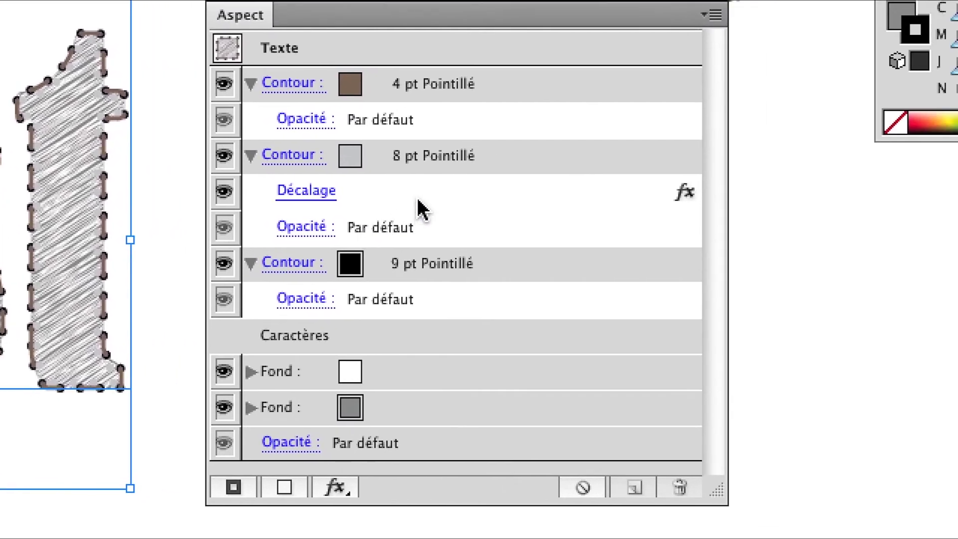
pyautogui.moveTo(404, 190); pyautogui.dragTo(418, 182)
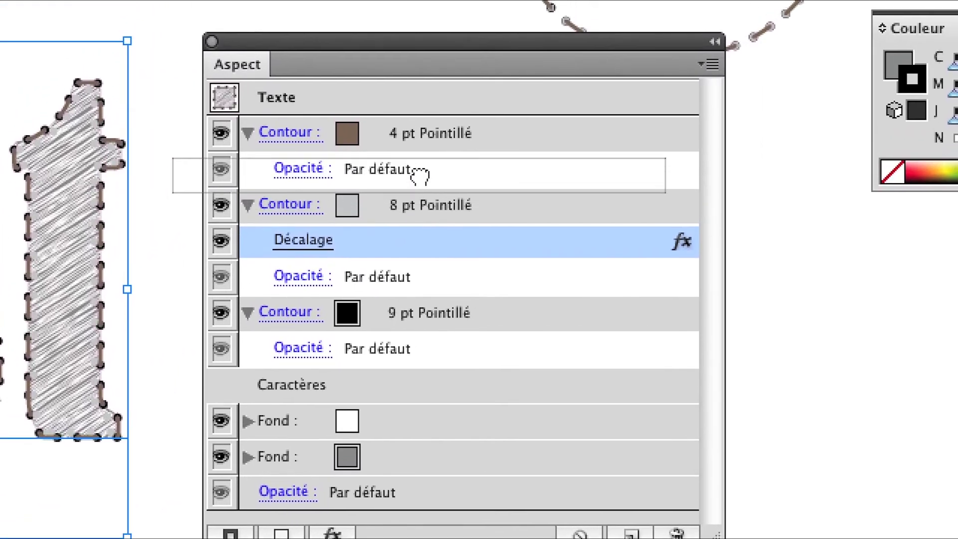
pyautogui.moveTo(418, 182); pyautogui.dragTo(419, 166)
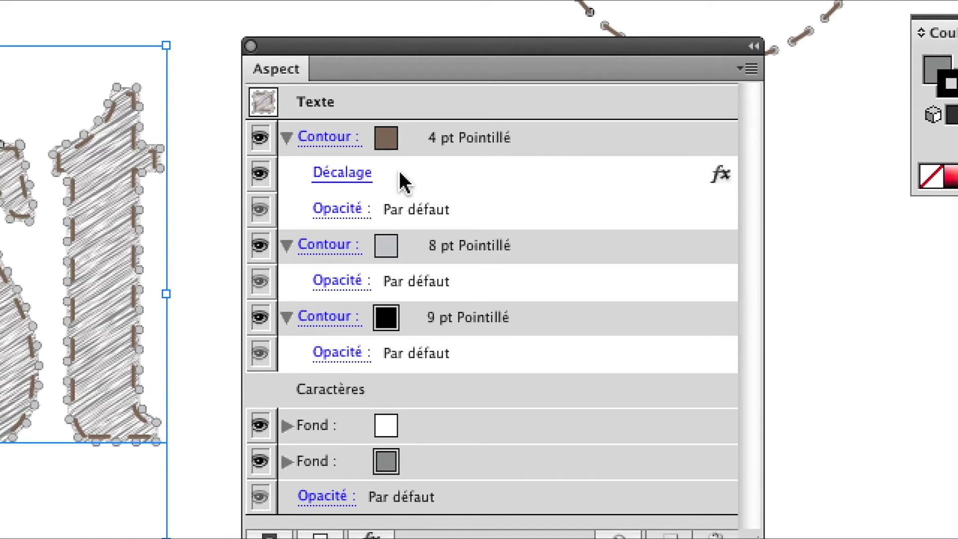
pyautogui.click(404, 174)
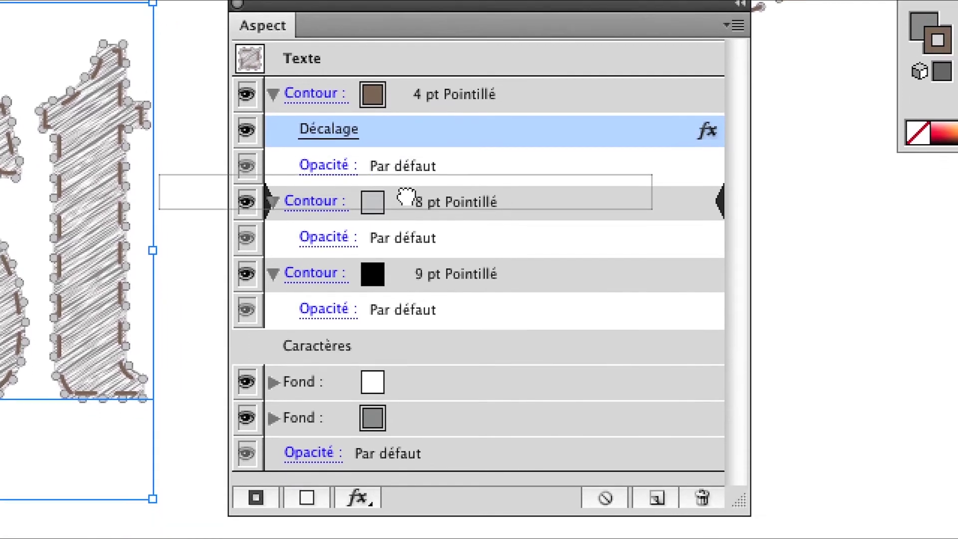
pyautogui.moveTo(405, 175); pyautogui.dragTo(414, 240)
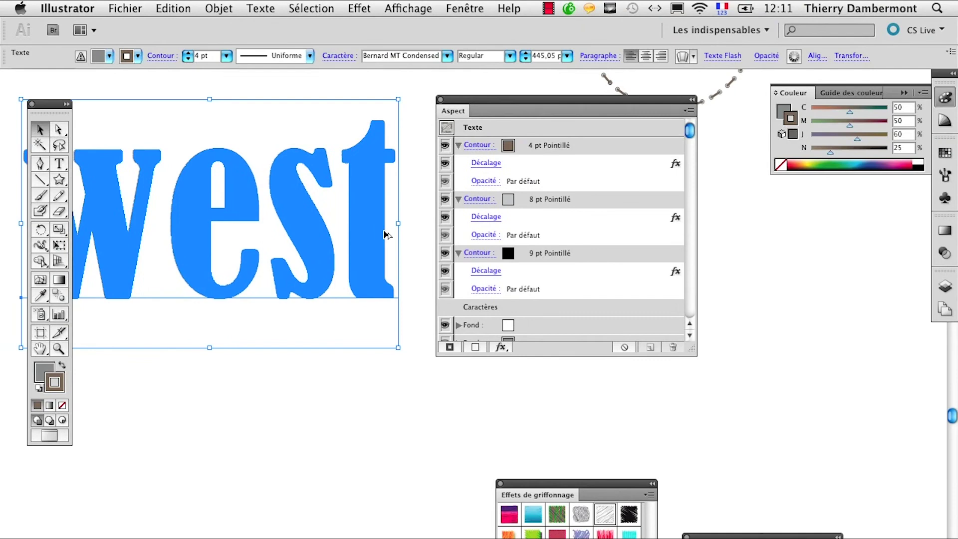
pyautogui.hotkey('ctrl', '+')
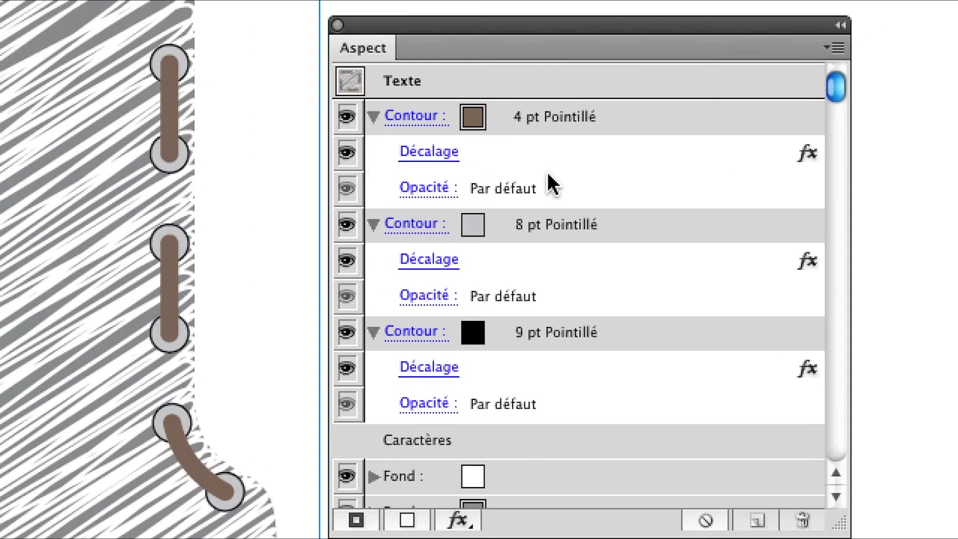
pyautogui.click(491, 149)
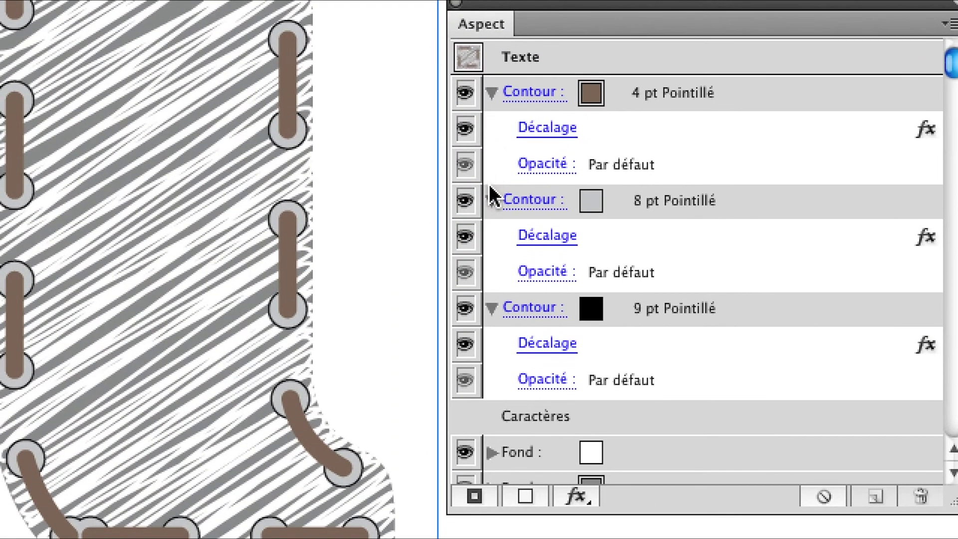
pyautogui.click(491, 256)
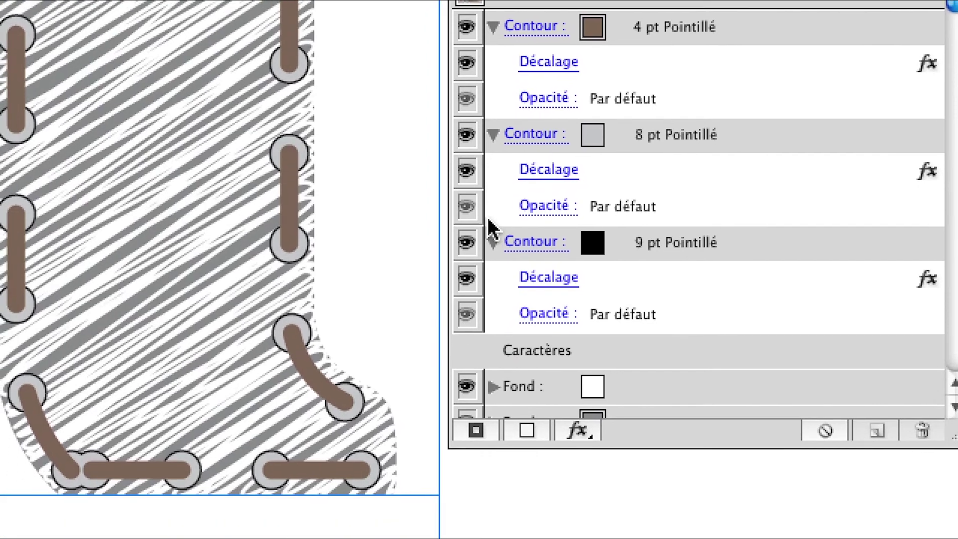
pyautogui.click(492, 237)
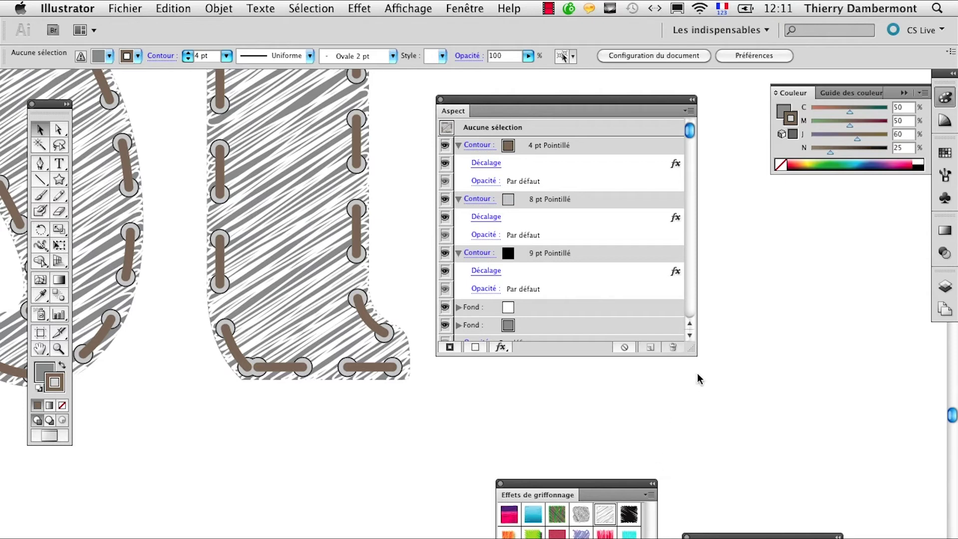
pyautogui.moveTo(686, 356); pyautogui.dragTo(699, 524)
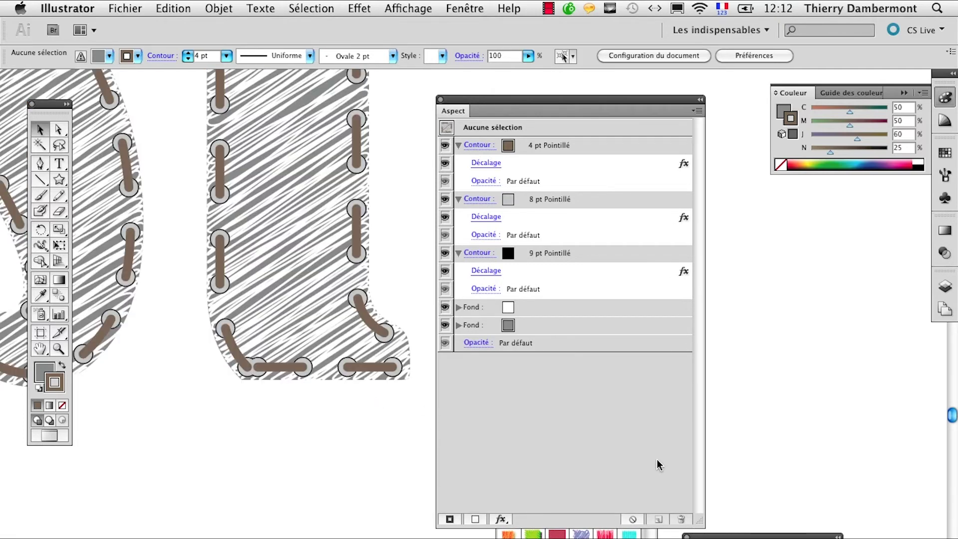
pyautogui.click(472, 325)
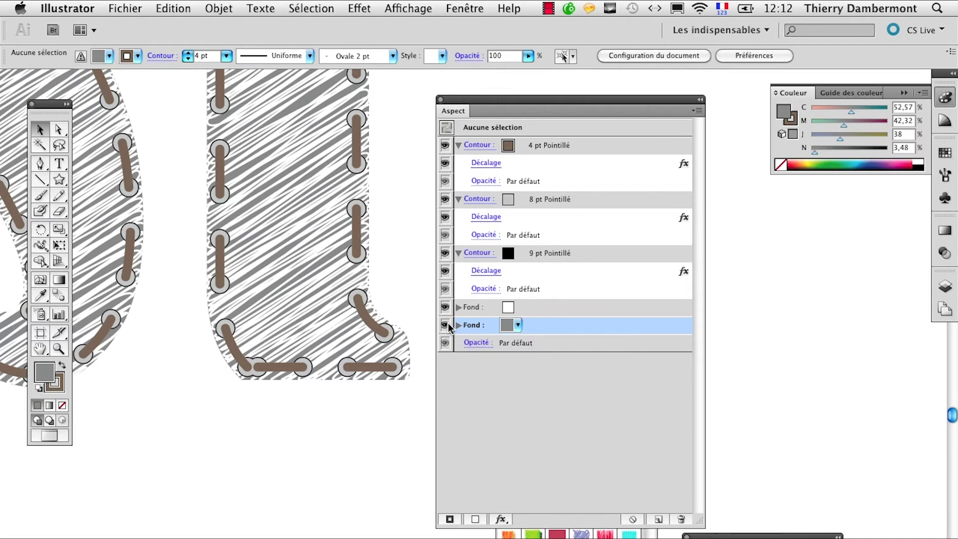
pyautogui.click(449, 308)
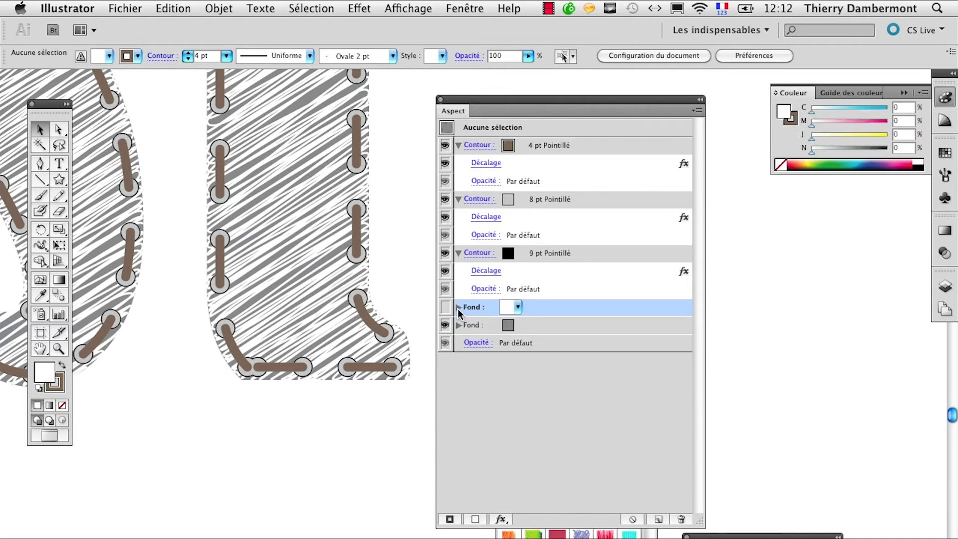
pyautogui.click(452, 308)
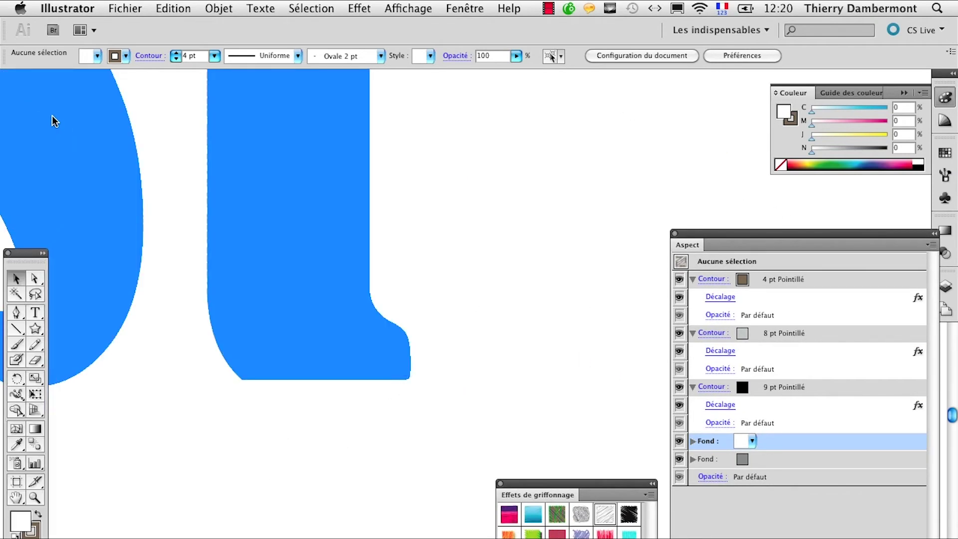
pyautogui.scroll(-2, 368, 356)
pyautogui.scroll(-1, 367, 352)
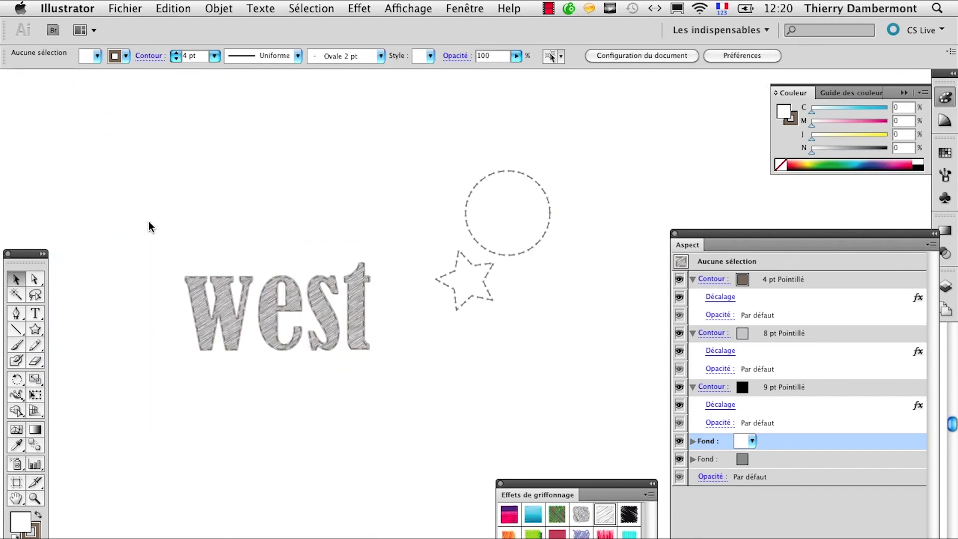
# Select 'west' and trial-scale it with Free Transform, undoing the attempts.
pyautogui.moveTo(148, 223); pyautogui.dragTo(353, 422)
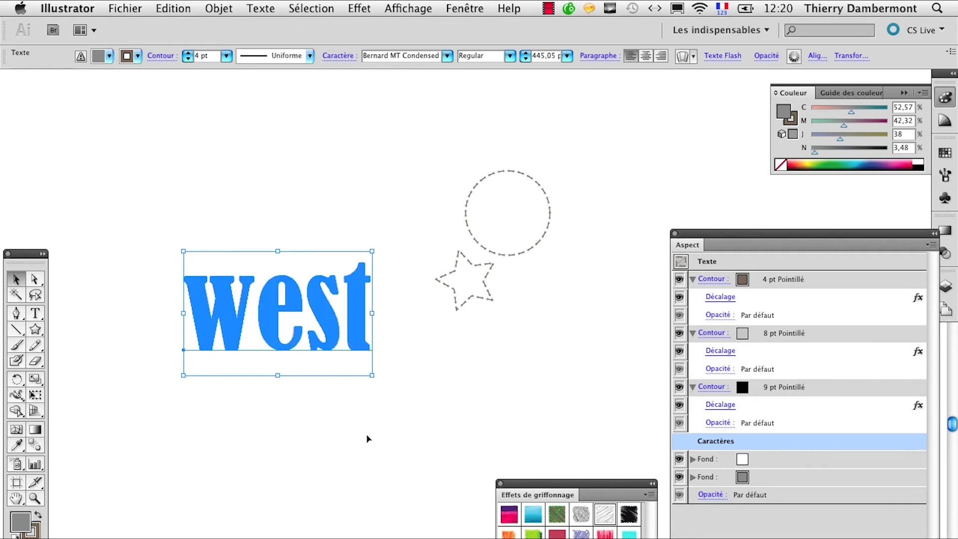
pyautogui.click(33, 389)
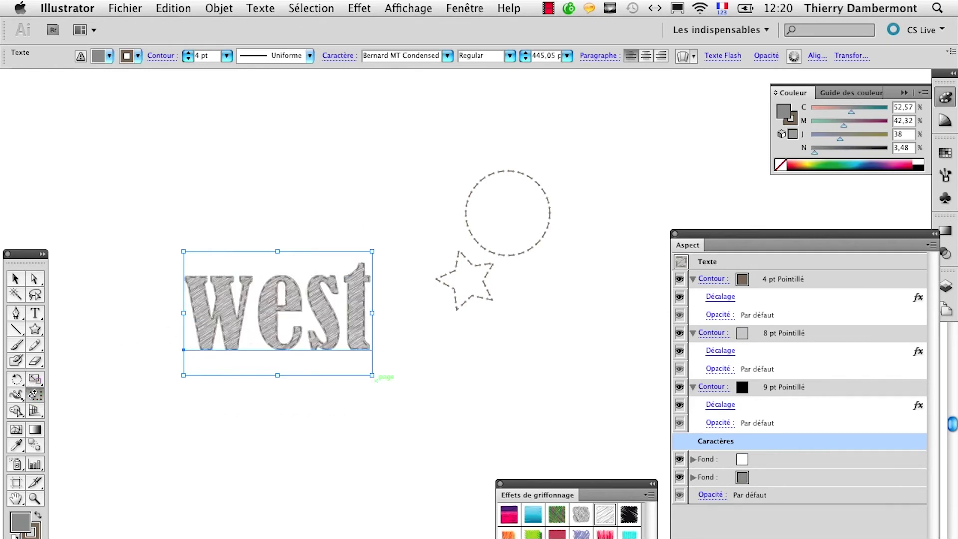
pyautogui.moveTo(368, 377); pyautogui.dragTo(602, 526)
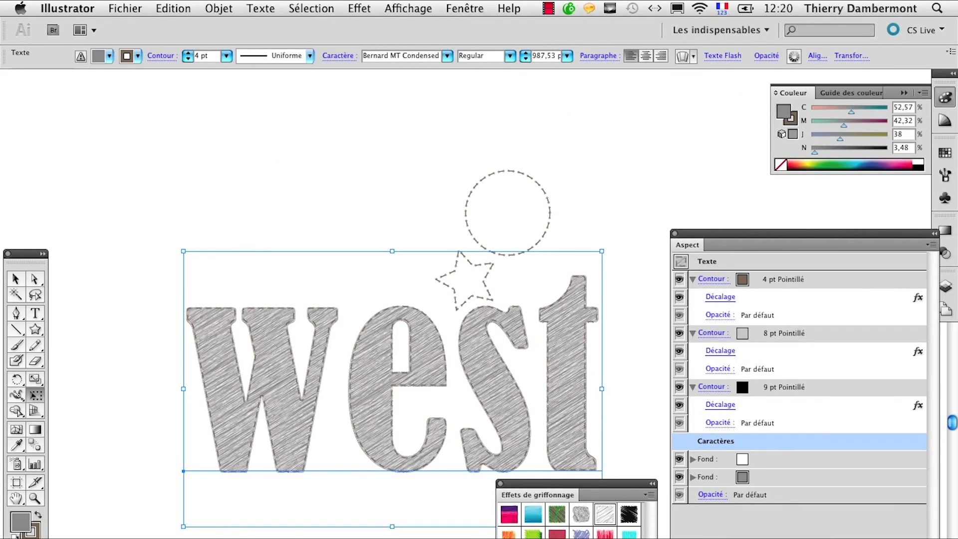
pyautogui.scroll(3, 165, 395)
pyautogui.hotkey('ctrl', 'z')
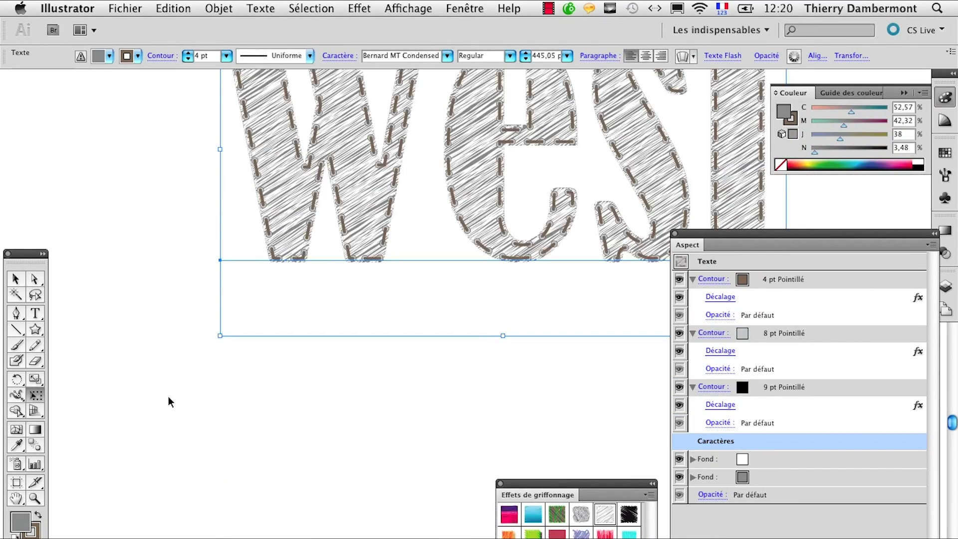
pyautogui.keyDown('alt'); pyautogui.click(173, 411); pyautogui.keyUp('alt')
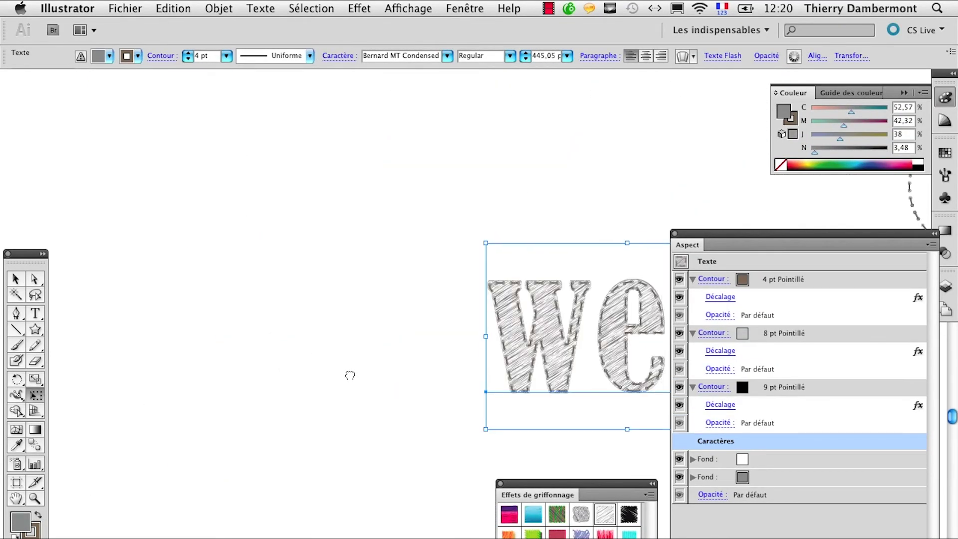
pyautogui.keyDown('alt'); pyautogui.click(349, 377); pyautogui.keyUp('alt')
pyautogui.hscroll(-3, 52, 378)
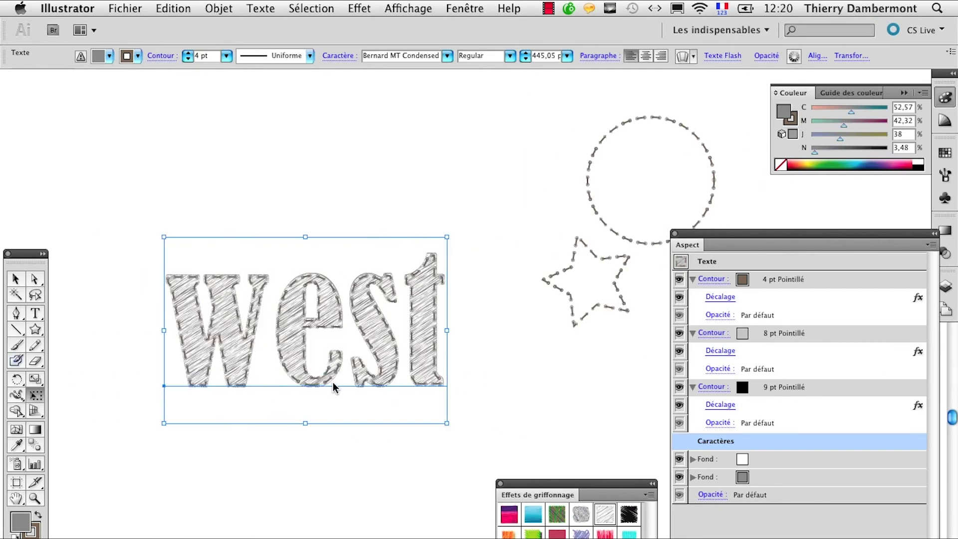
pyautogui.moveTo(446, 423); pyautogui.dragTo(239, 285)
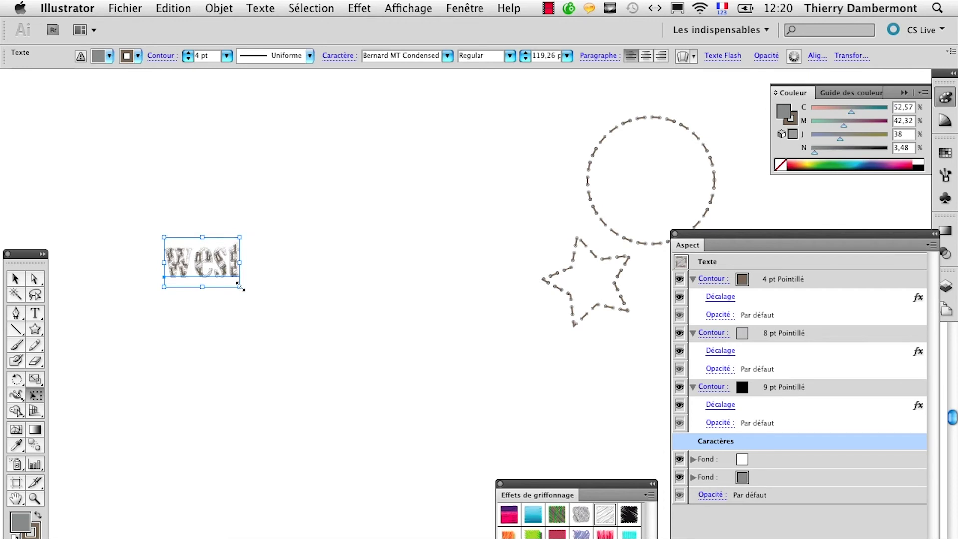
pyautogui.hotkey('ctrl', 'z')
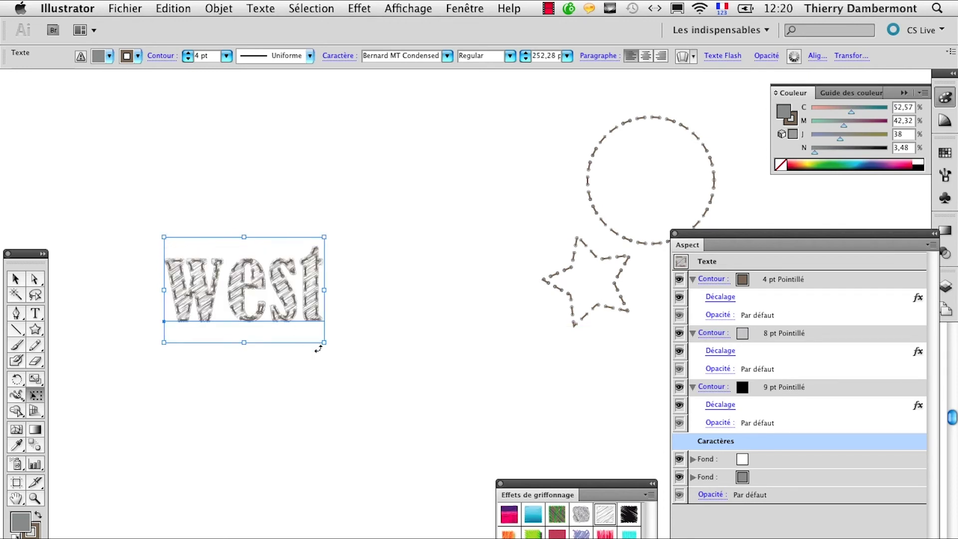
# Scale 'west' up to roughly 602 pt with Free Transform.
pyautogui.moveTo(319, 349); pyautogui.dragTo(306, 332)
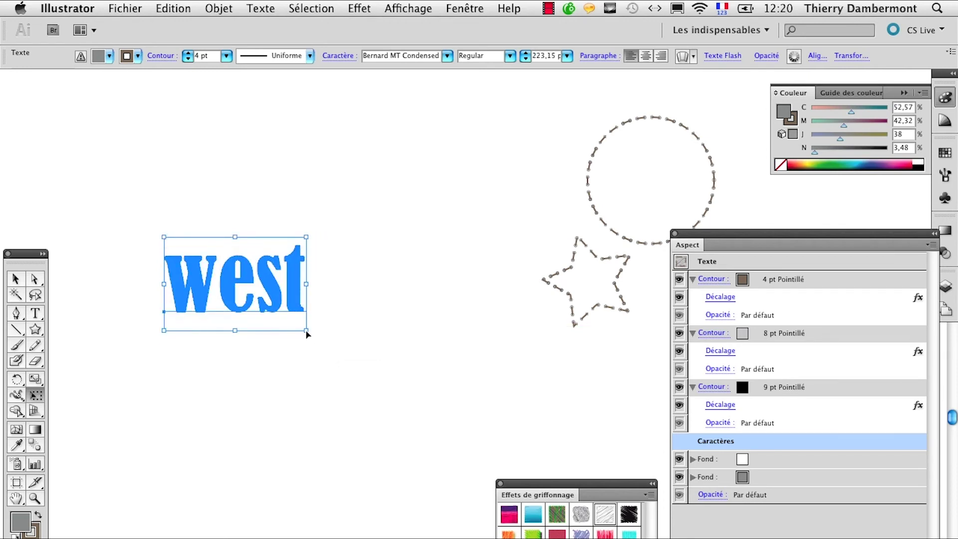
pyautogui.scroll(1, 281, 319)
pyautogui.scroll(2, 259, 331)
pyautogui.scroll(5, 260, 331)
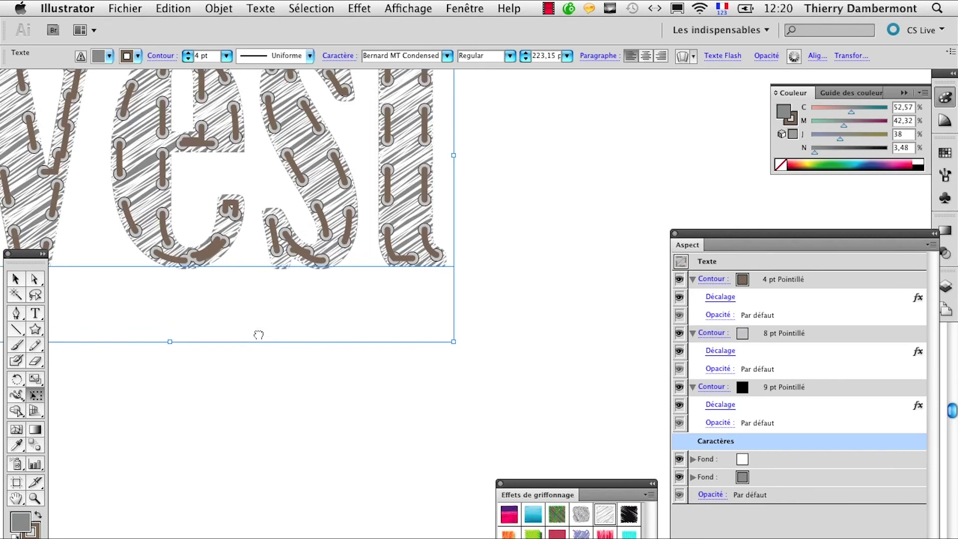
pyautogui.hscroll(-4, 300, 399)
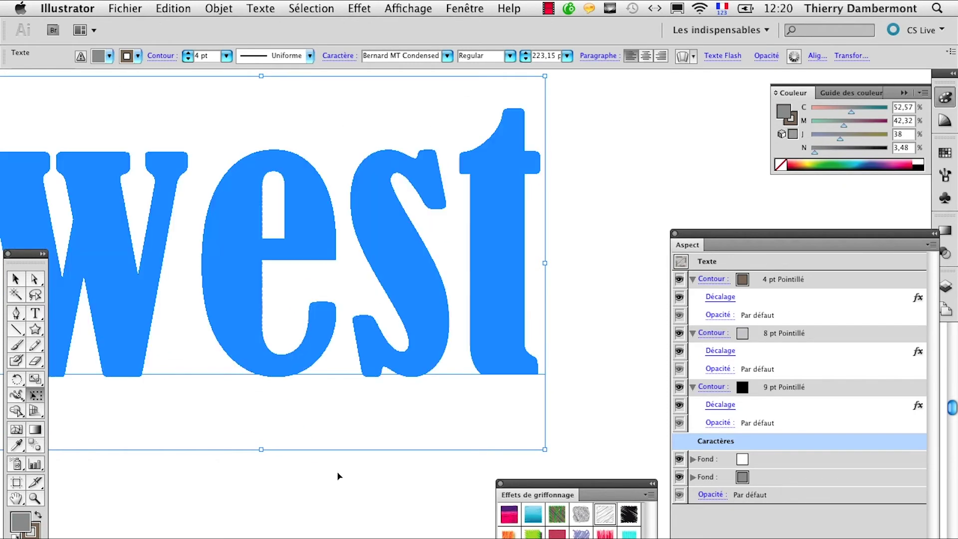
pyautogui.keyDown('alt'); pyautogui.click(336, 475); pyautogui.keyUp('alt')
pyautogui.hscroll(8, 343, 362)
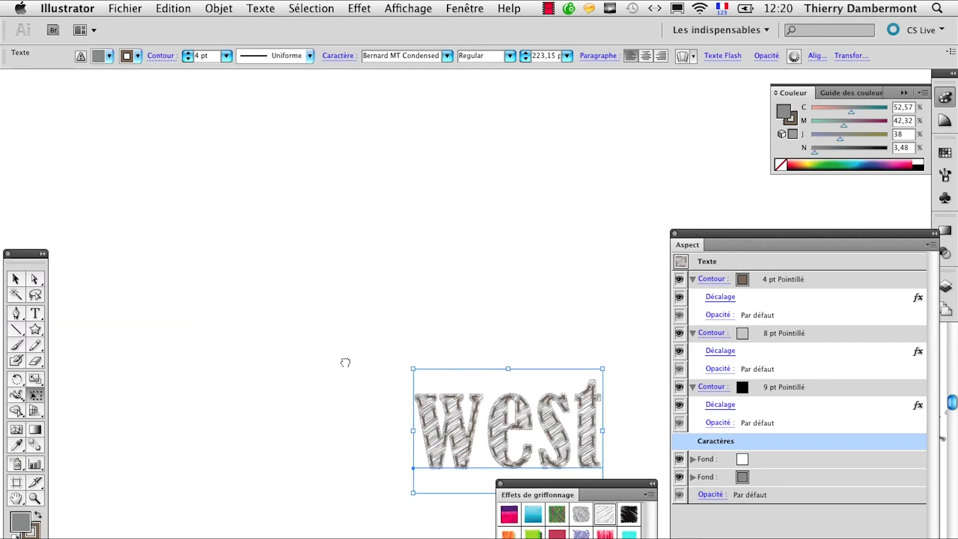
pyautogui.scroll(-5, 437, 408)
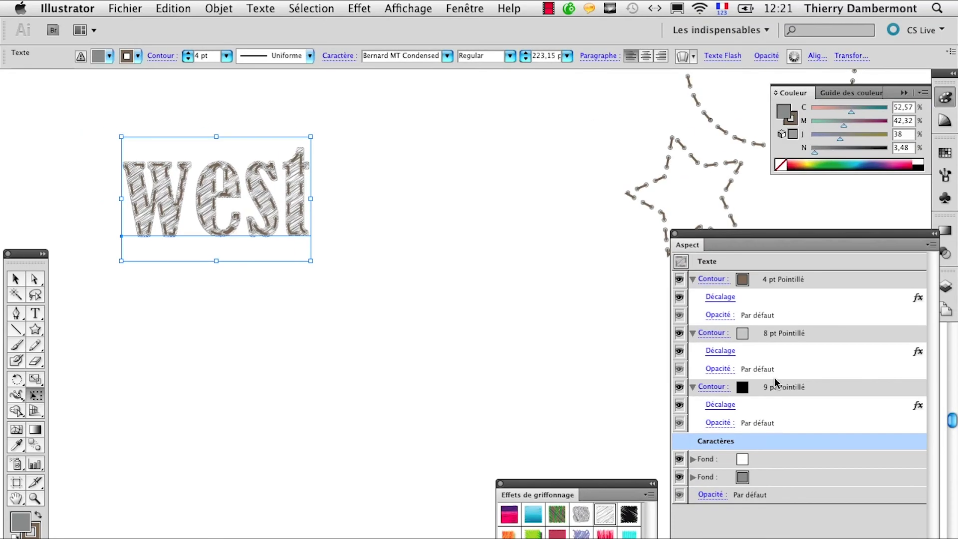
pyautogui.moveTo(25, 253); pyautogui.dragTo(62, 150)
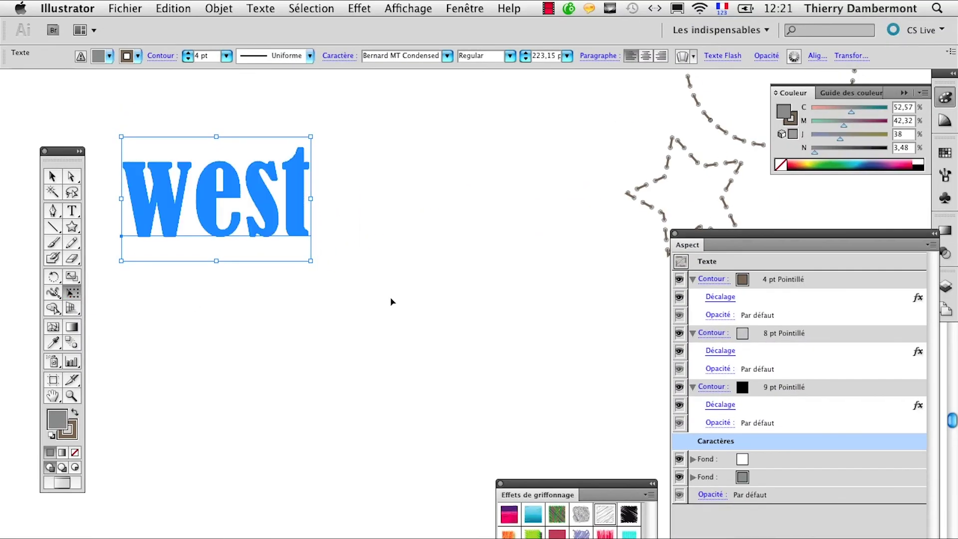
pyautogui.moveTo(310, 261); pyautogui.dragTo(632, 472)
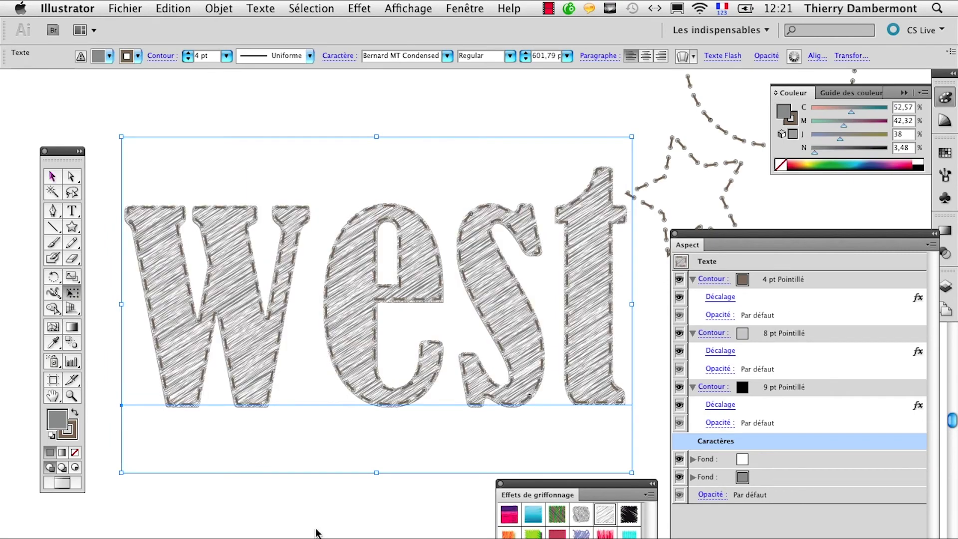
pyautogui.click(46, 180)
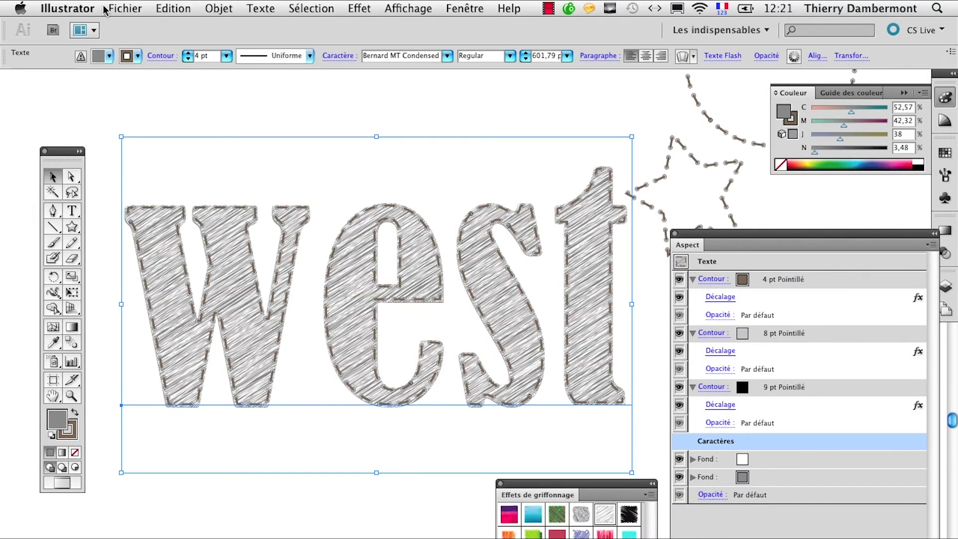
# Undo the enlargement and enable stroke and effect scaling in General preferences.
pyautogui.press('super+z')
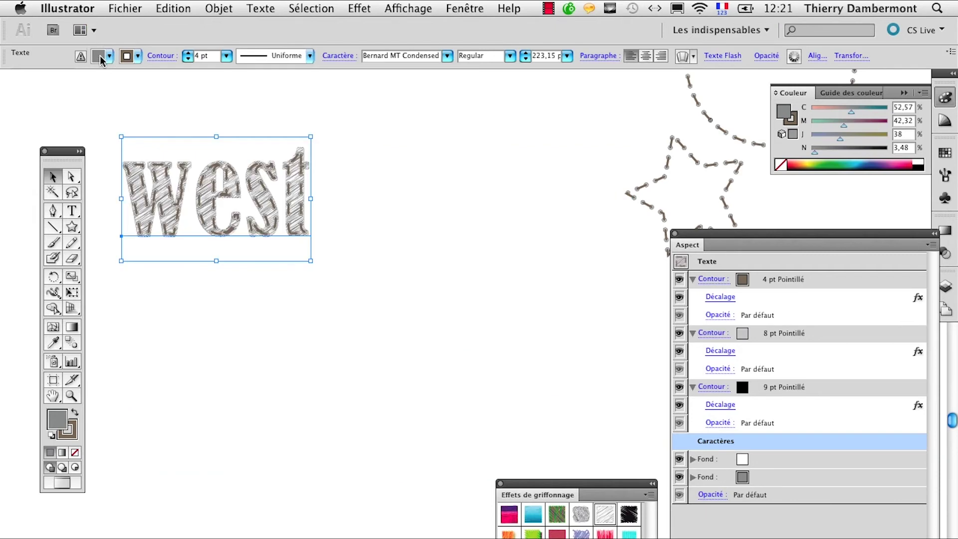
pyautogui.click(87, 9)
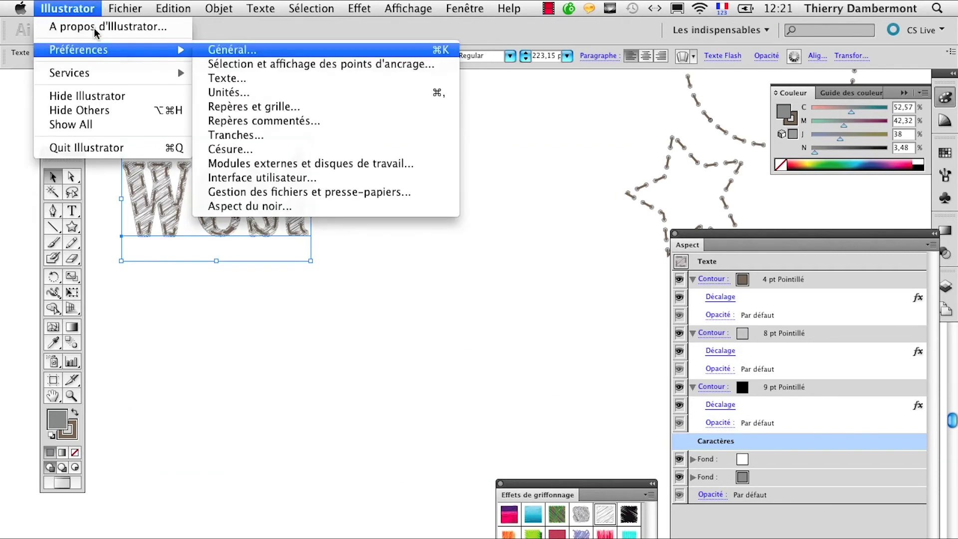
pyautogui.click(214, 50)
pyautogui.click(356, 339)
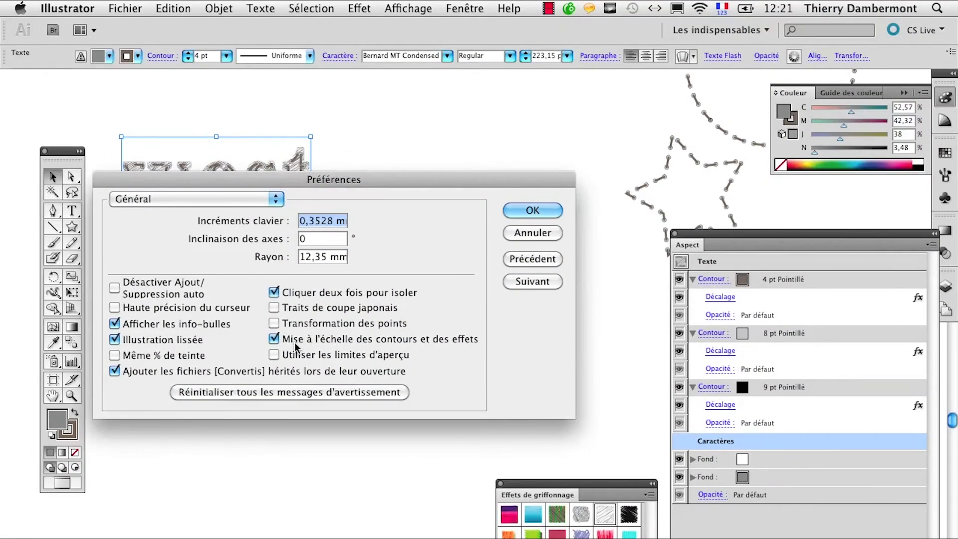
pyautogui.press('Return')
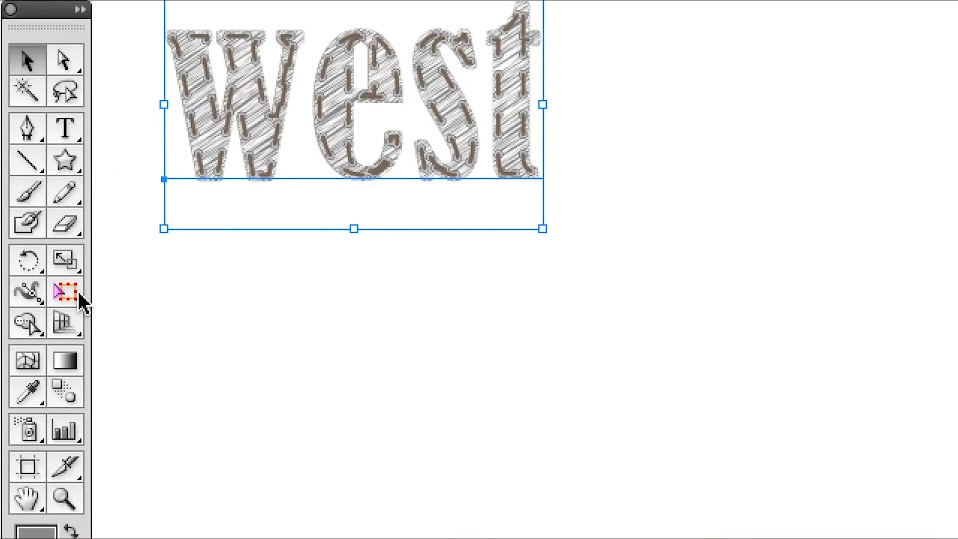
pyautogui.click(75, 292)
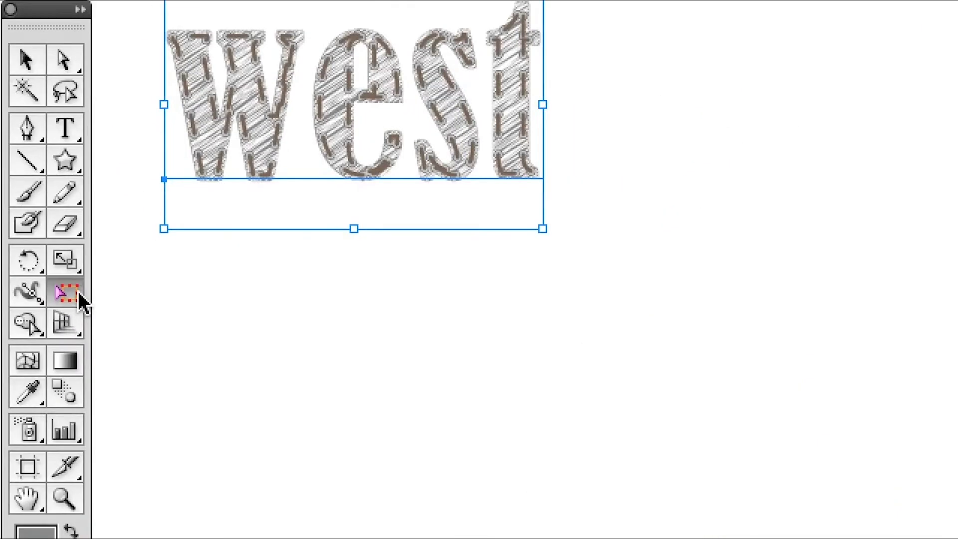
pyautogui.moveTo(257, 240); pyautogui.dragTo(363, 383)
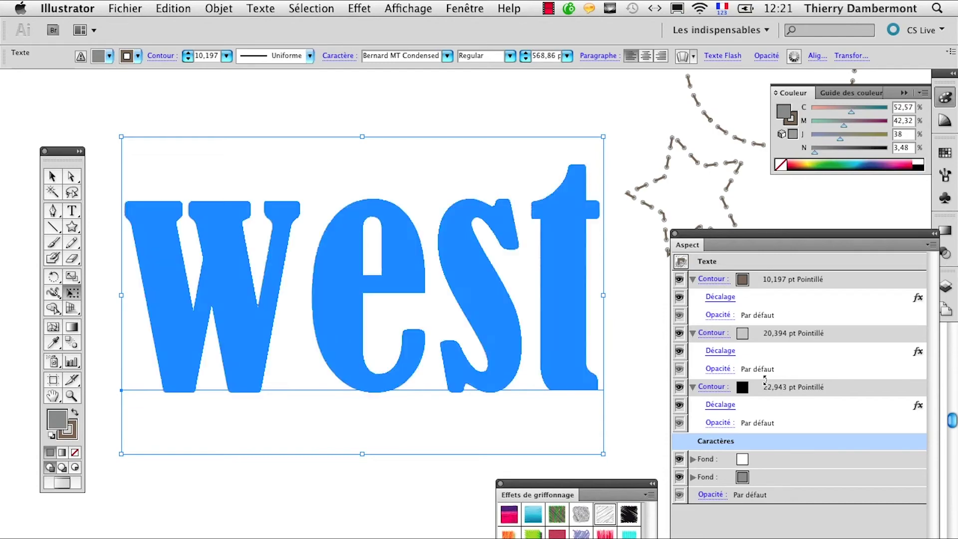
pyautogui.click(166, 7)
# Turn off stroke and effect scaling, then enlarge 'west' to about 632 pt.
pyautogui.click(172, 26)
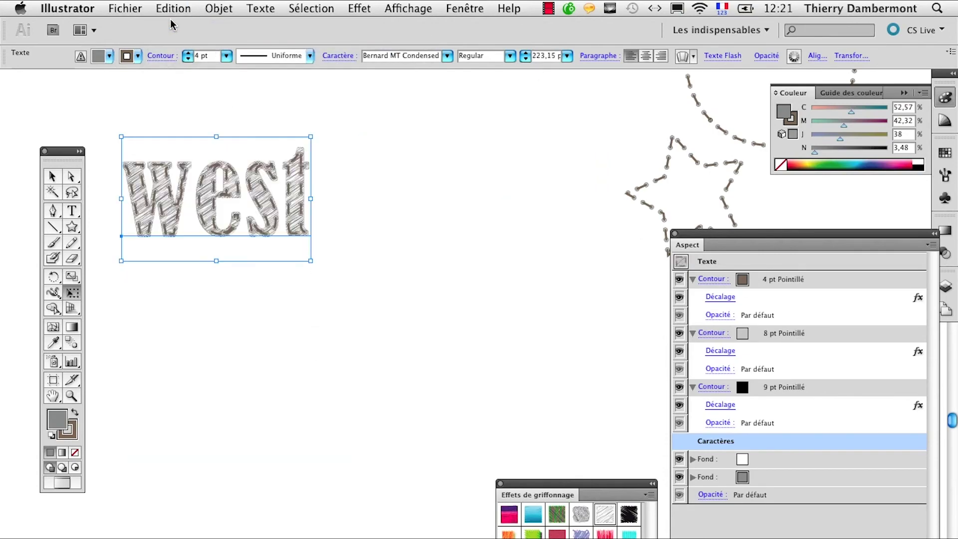
pyautogui.click(68, 8)
pyautogui.moveTo(78, 49)
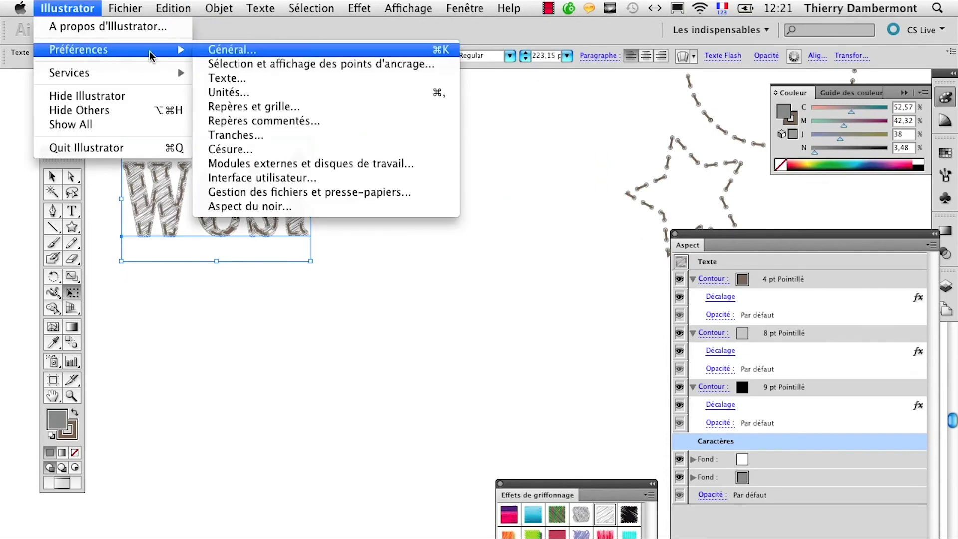
pyautogui.click(231, 50)
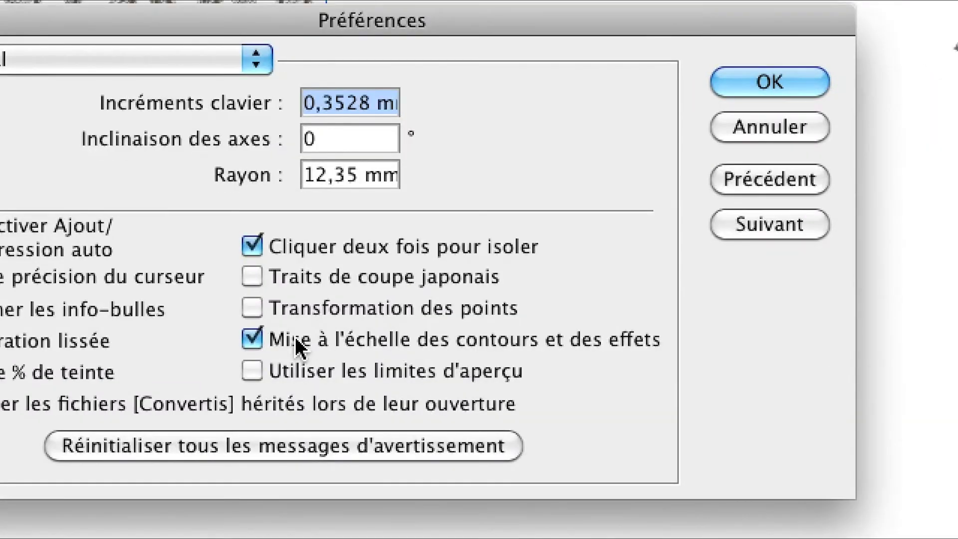
pyautogui.click(296, 339)
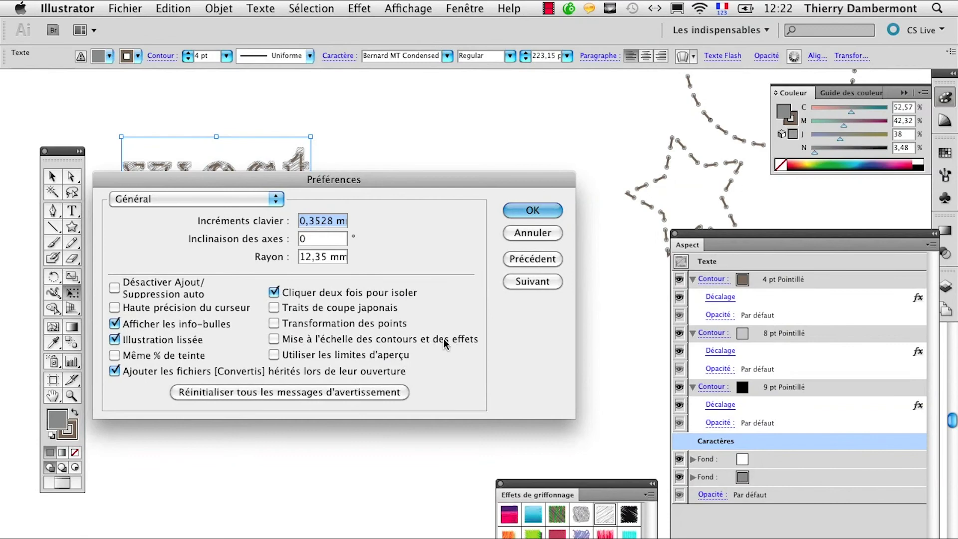
pyautogui.click(521, 212)
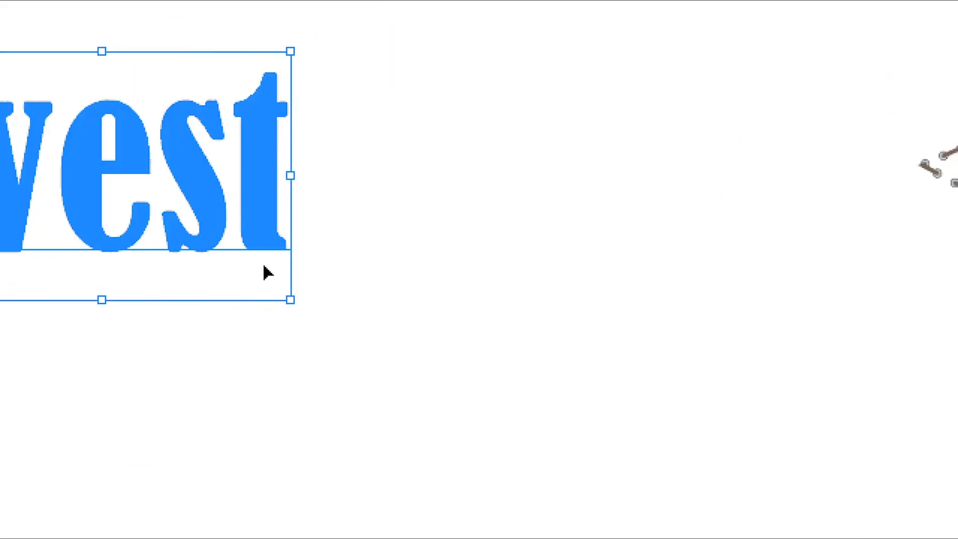
pyautogui.moveTo(381, 267)
pyautogui.mouseDown()
pyautogui.moveTo(272, 274)
pyautogui.moveTo(465, 417)
pyautogui.mouseUp()
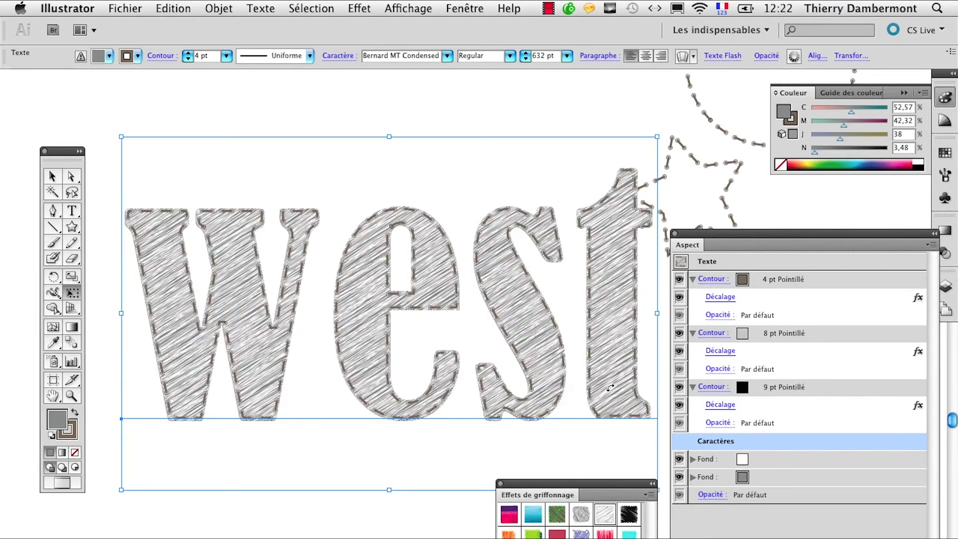
# Move the west text up-left beside the dashed star and circle, then deselect it.
pyautogui.moveTo(549, 349); pyautogui.dragTo(502, 332)
pyautogui.click(335, 519)
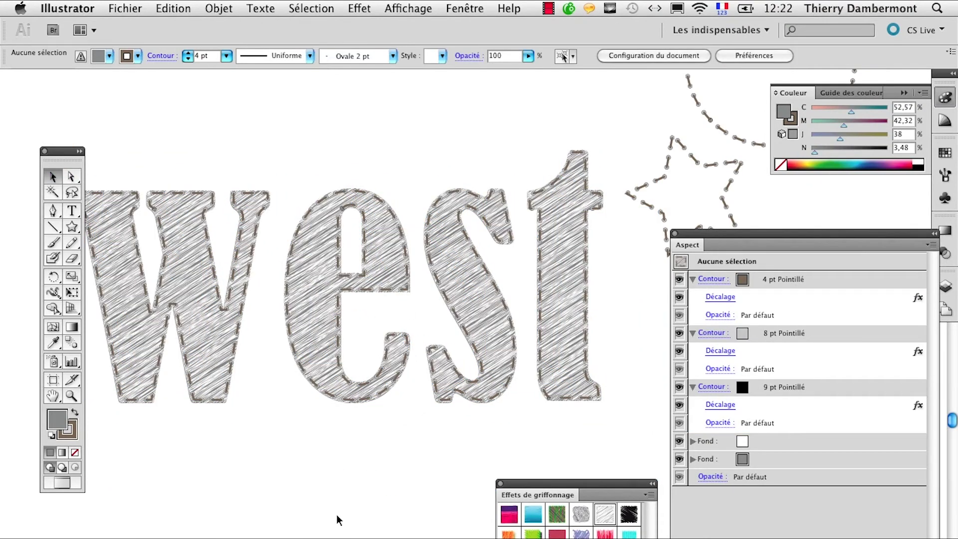
pyautogui.moveTo(63, 151); pyautogui.dragTo(44, 143)
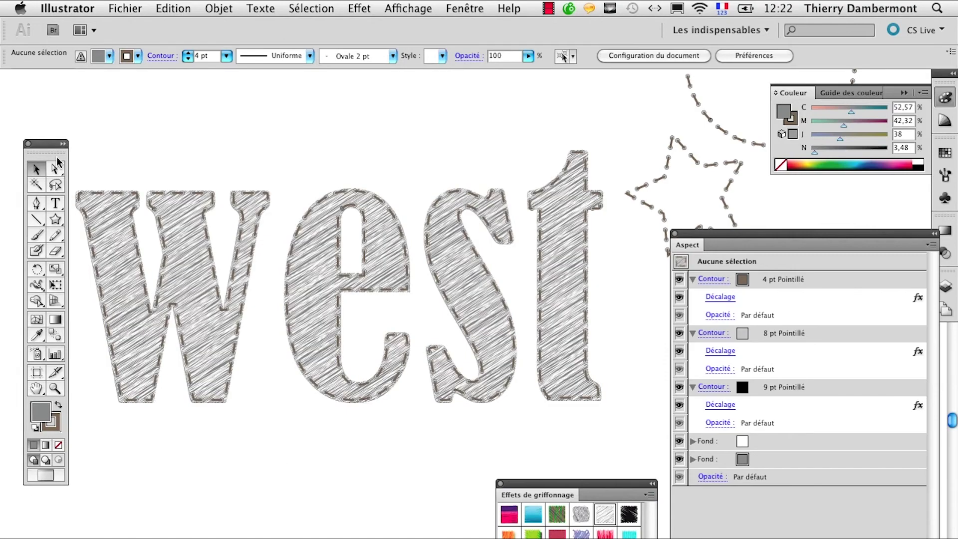
pyautogui.hotkey('ctrl', '-')
pyautogui.hotkey('ctrl', '-')
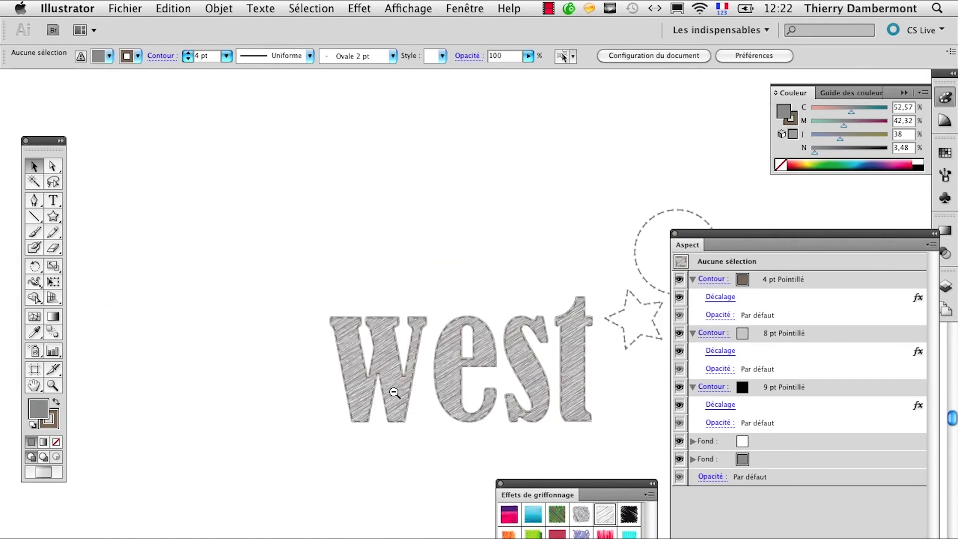
pyautogui.press('h')
pyautogui.moveTo(397, 513); pyautogui.dragTo(204, 393)
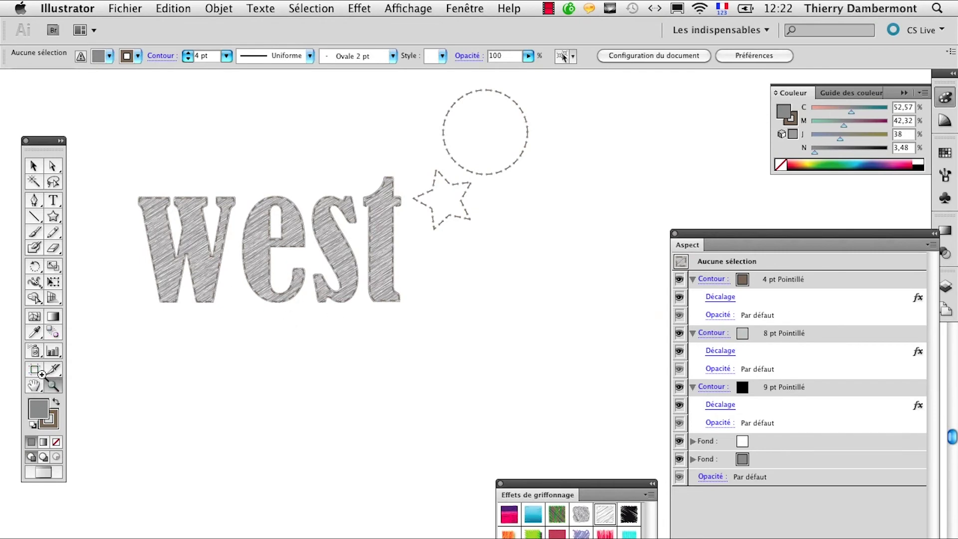
# Zoom in close on the W to inspect the dotted stitches along its top edge.
pyautogui.doubleClick(53, 385)
pyautogui.click(305, 220)
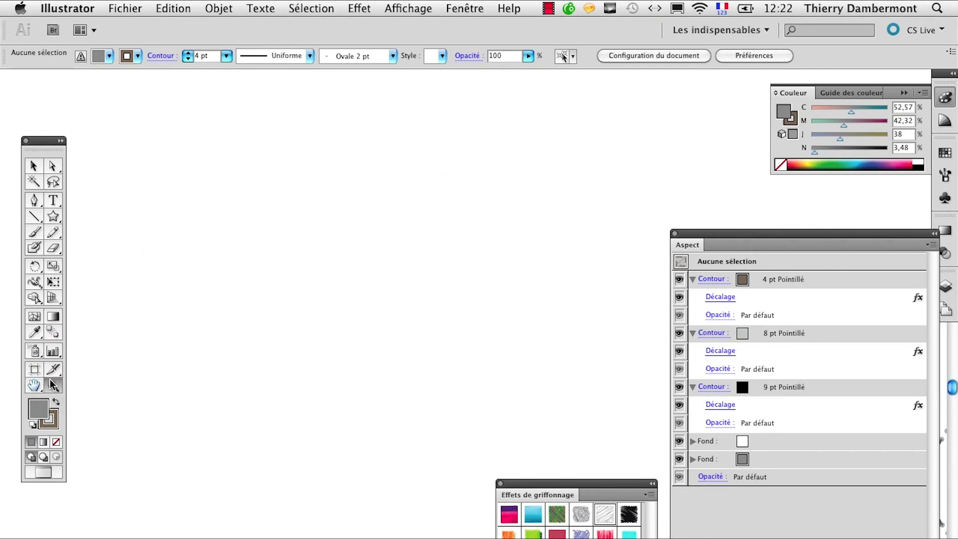
pyautogui.press('h')
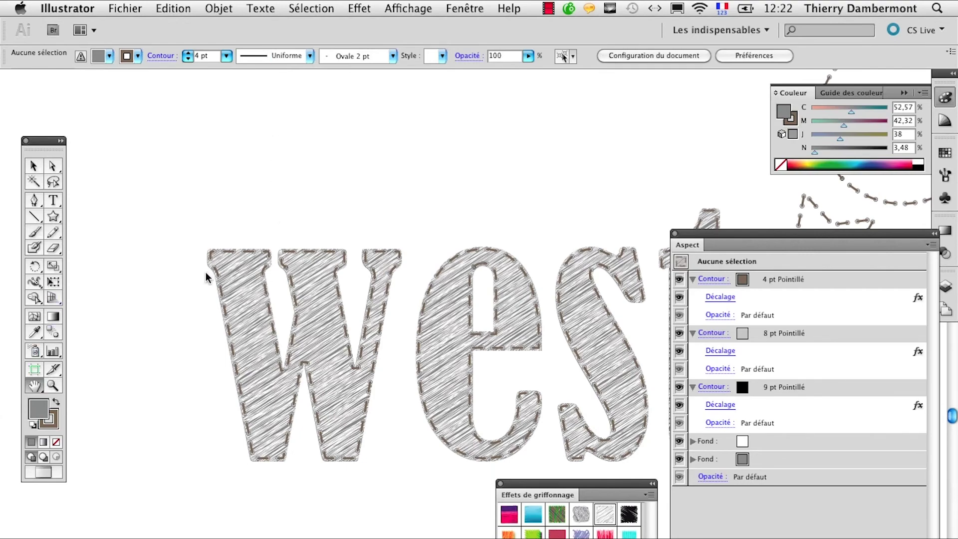
pyautogui.click(52, 385)
pyautogui.click(266, 384)
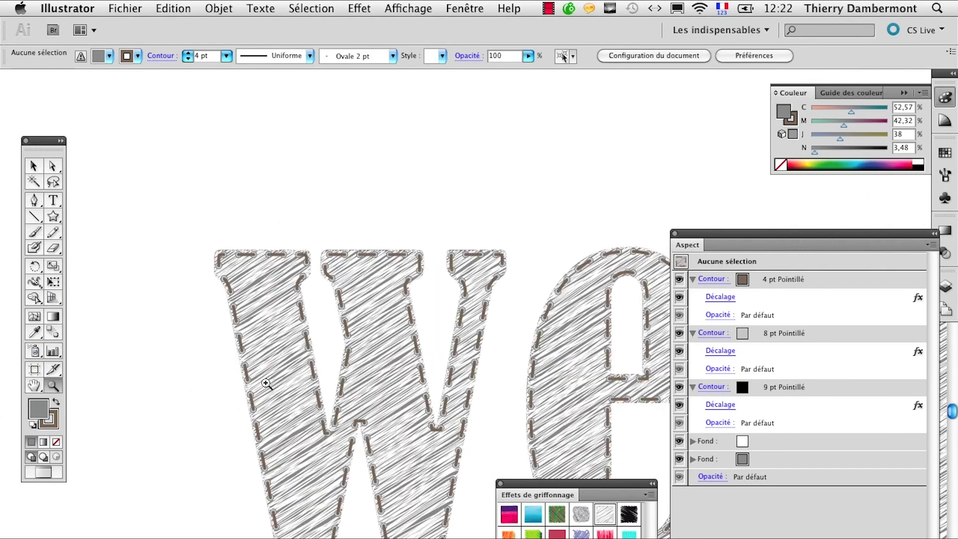
pyautogui.click(384, 358)
pyautogui.click(391, 361)
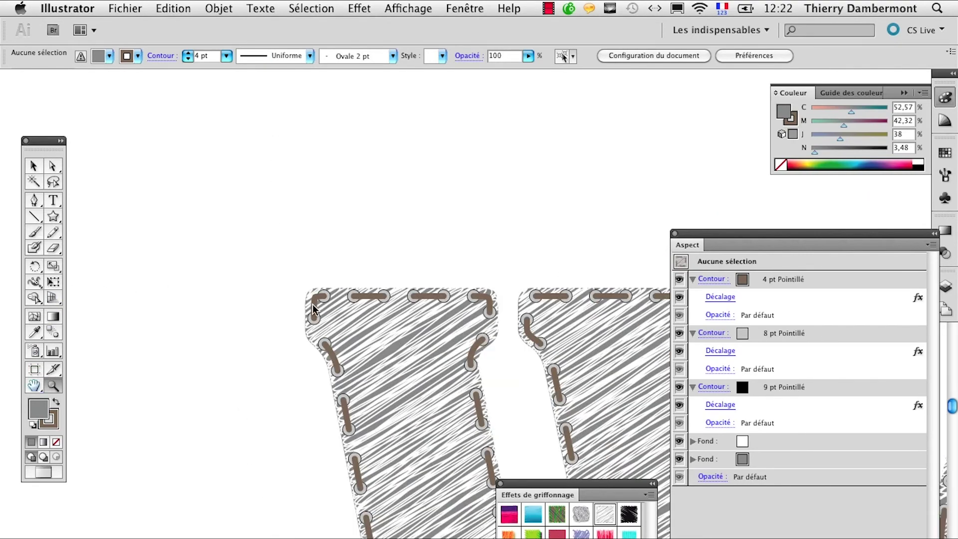
pyautogui.click(33, 386)
pyautogui.moveTo(293, 434); pyautogui.dragTo(196, 387)
pyautogui.keyDown('super'); pyautogui.click(240, 244); pyautogui.keyUp('super')
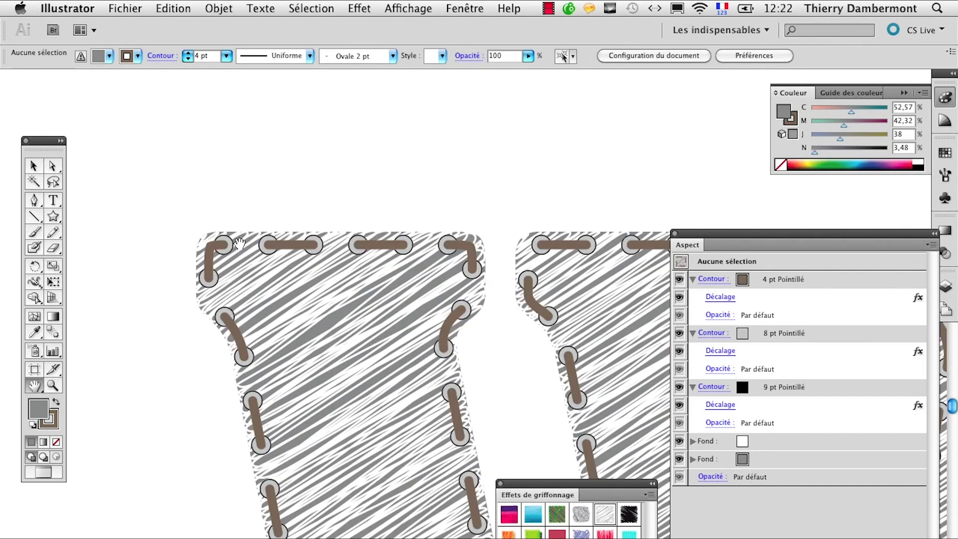
pyautogui.keyDown('super'); pyautogui.click(226, 250); pyautogui.keyUp('super')
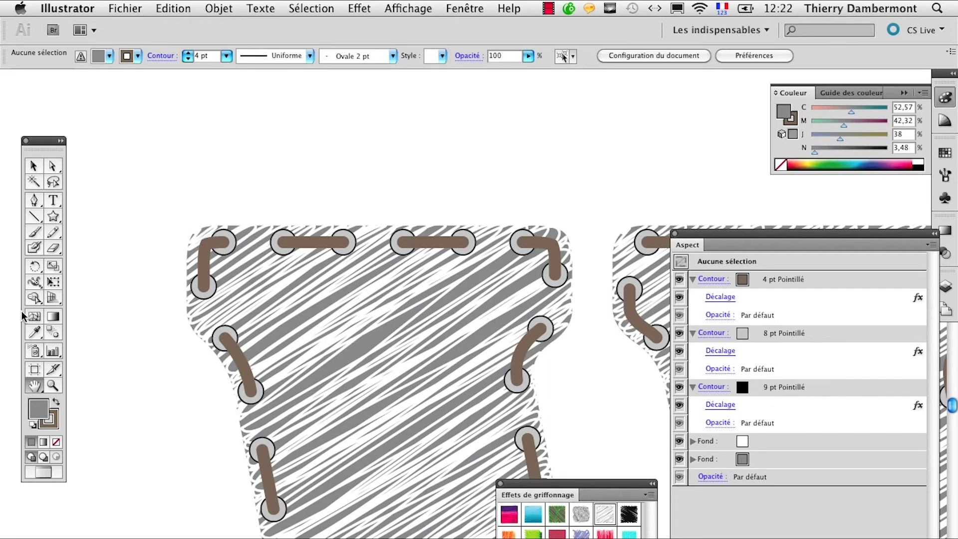
pyautogui.moveTo(354, 390); pyautogui.dragTo(258, 332)
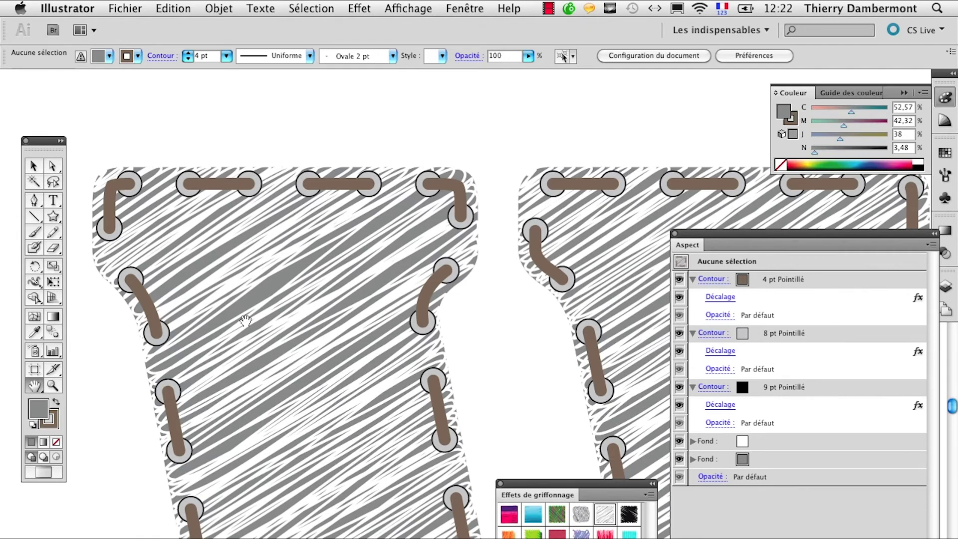
# Zoom back out to show the whole west word with the star and circle.
pyautogui.keyDown('ctrl'); pyautogui.keyDown('alt'); pyautogui.click(296, 316); pyautogui.keyUp('alt'); pyautogui.keyUp('ctrl')
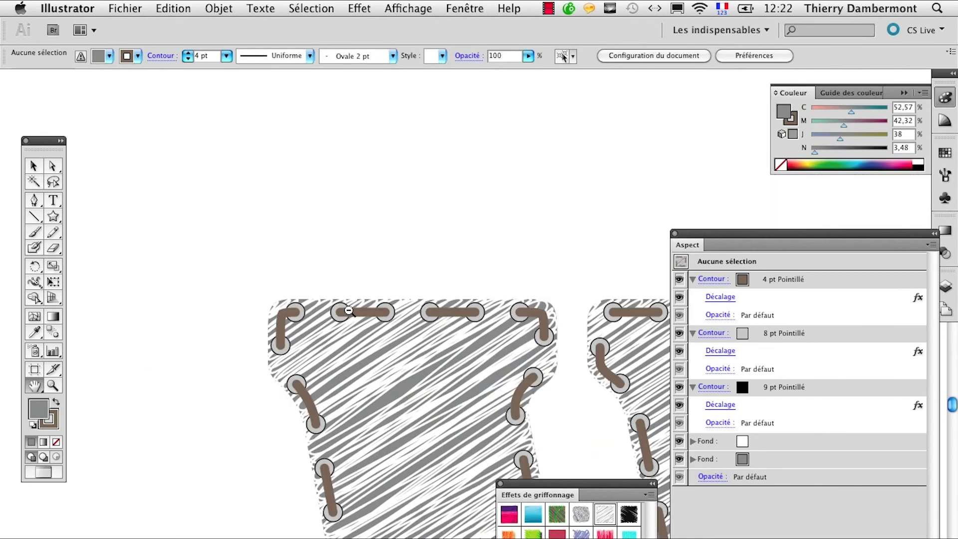
pyautogui.keyDown('ctrl'); pyautogui.keyDown('alt'); pyautogui.click(369, 318); pyautogui.keyUp('alt'); pyautogui.keyUp('ctrl')
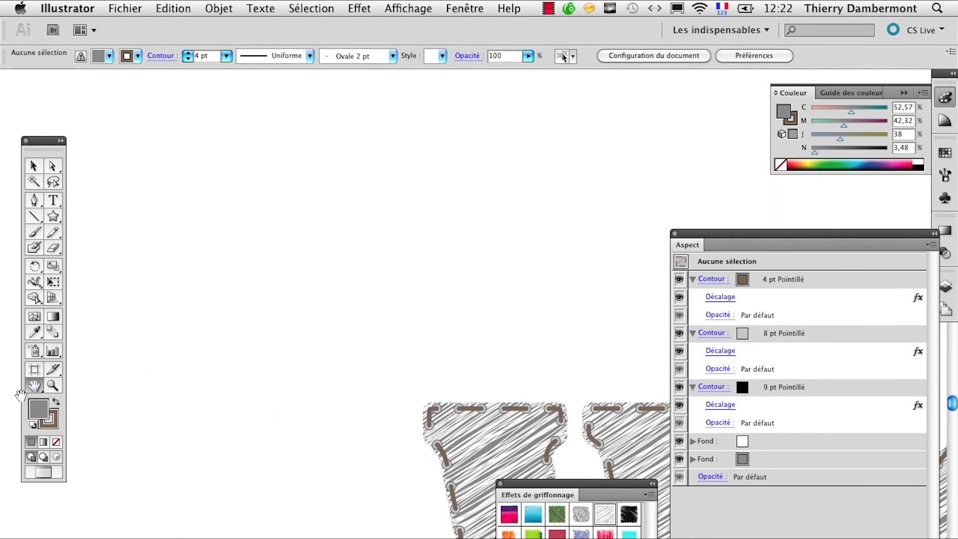
pyautogui.keyDown('ctrl'); pyautogui.keyDown('alt'); pyautogui.click(479, 381); pyautogui.keyUp('alt'); pyautogui.keyUp('ctrl')
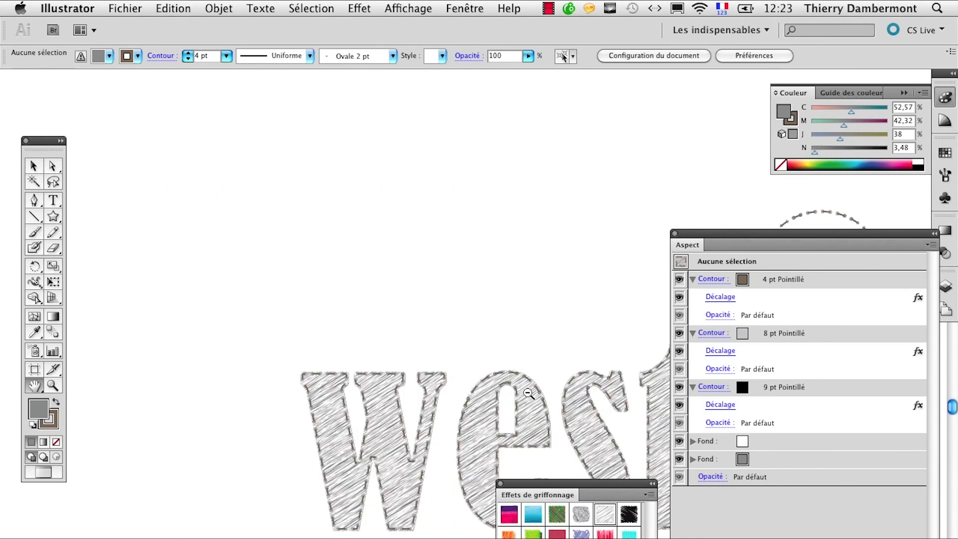
pyautogui.keyDown('ctrl'); pyautogui.keyDown('alt'); pyautogui.click(327, 394); pyautogui.keyUp('alt'); pyautogui.keyUp('ctrl')
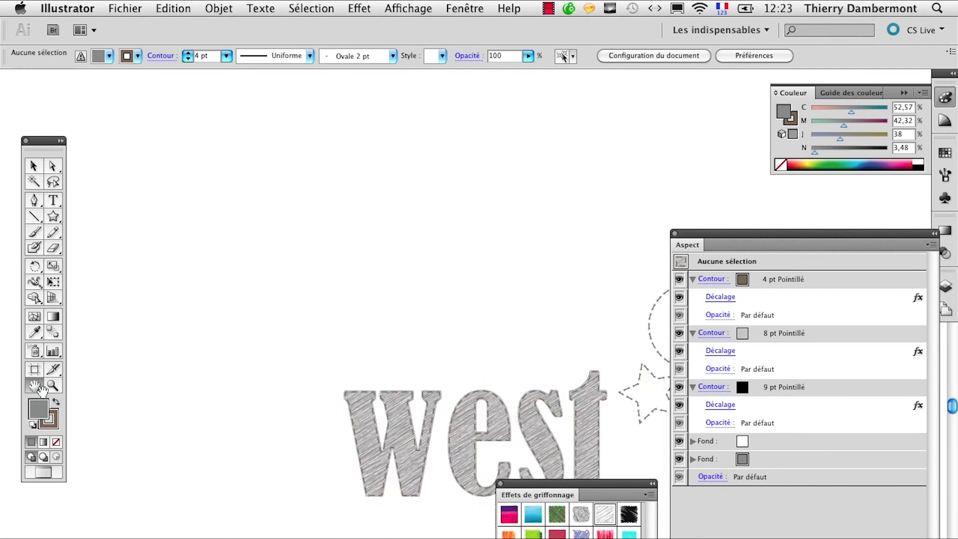
pyautogui.moveTo(398, 400); pyautogui.dragTo(219, 194)
pyautogui.press('v')
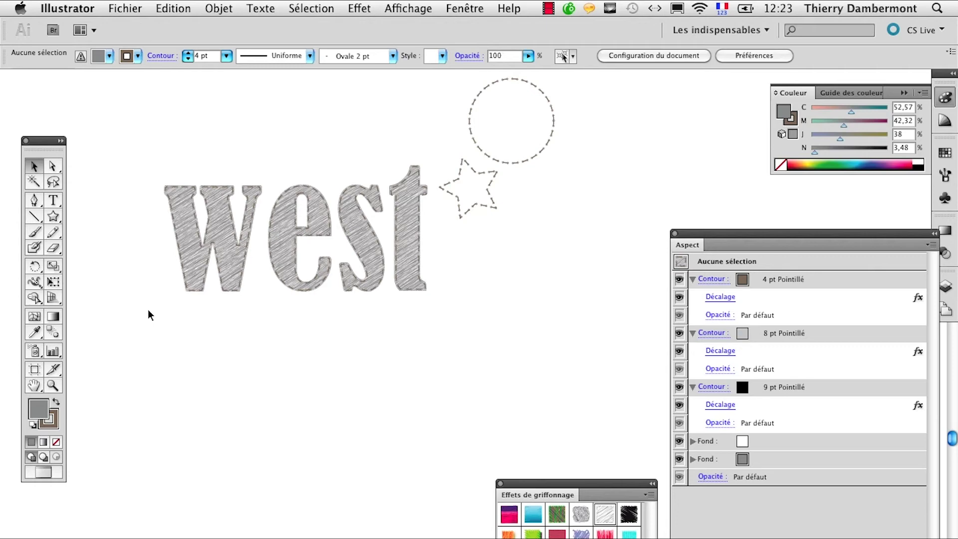
# Drag the west text about 151 mm straight down, below its previous spot.
pyautogui.press('super+z')
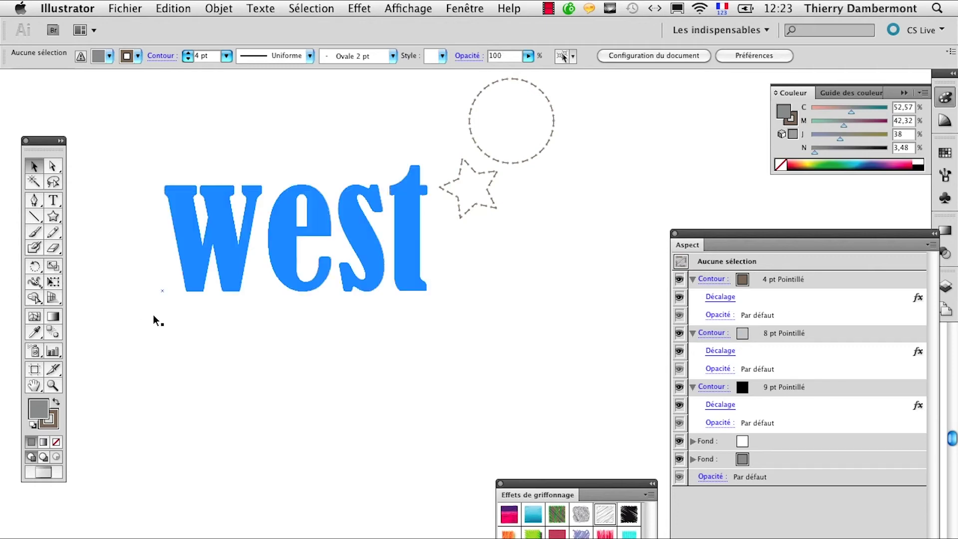
pyautogui.moveTo(202, 196); pyautogui.dragTo(196, 298)
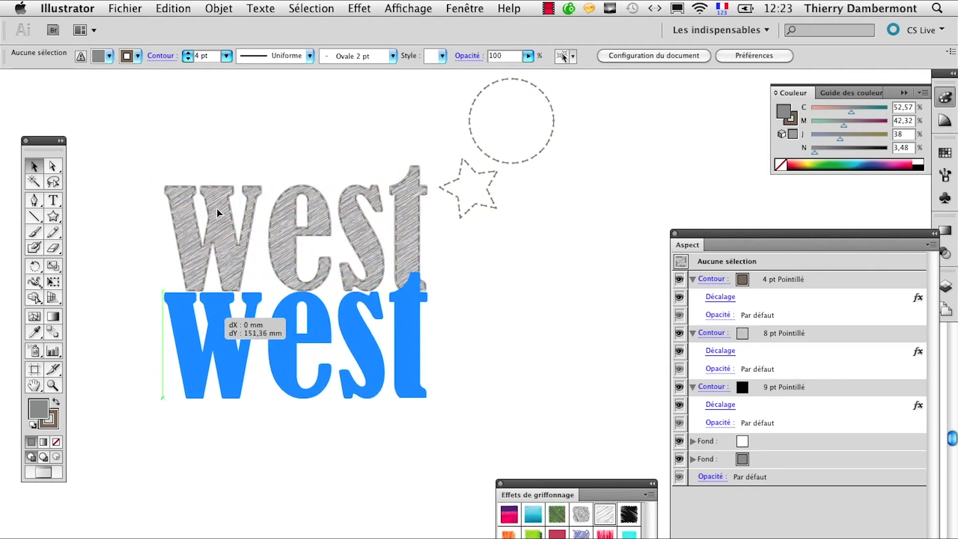
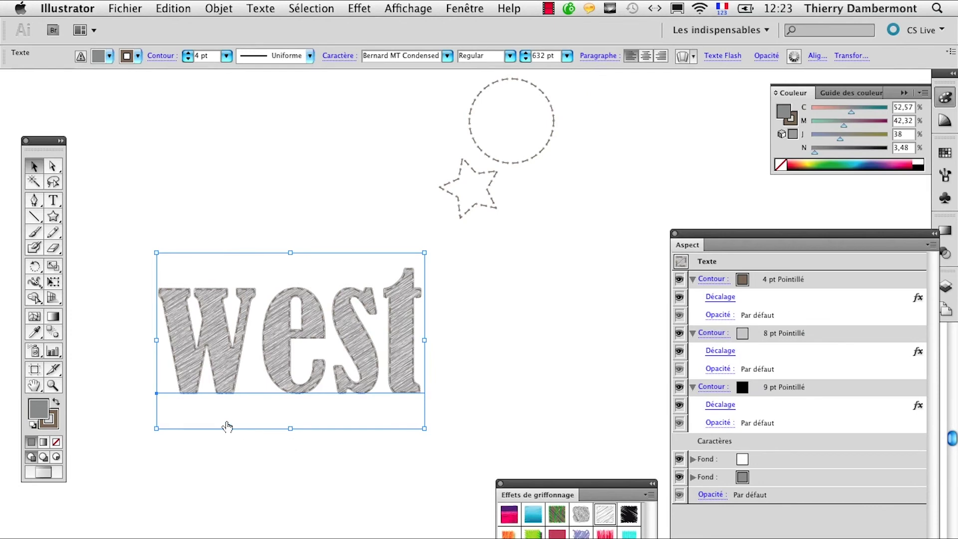
# Deselect the scribbled 'west' text and turn on Afficher les plans de travail.
pyautogui.click(54, 388)
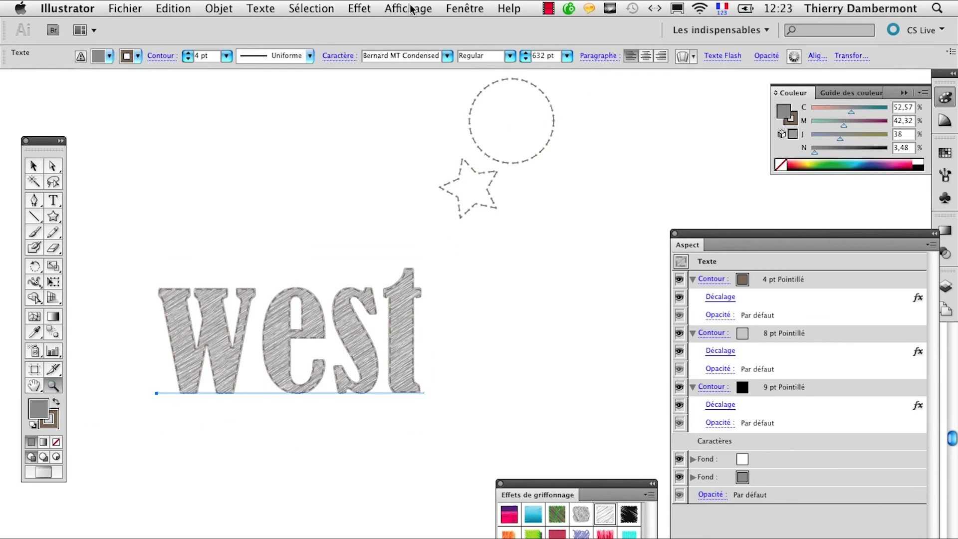
pyautogui.click(455, 10)
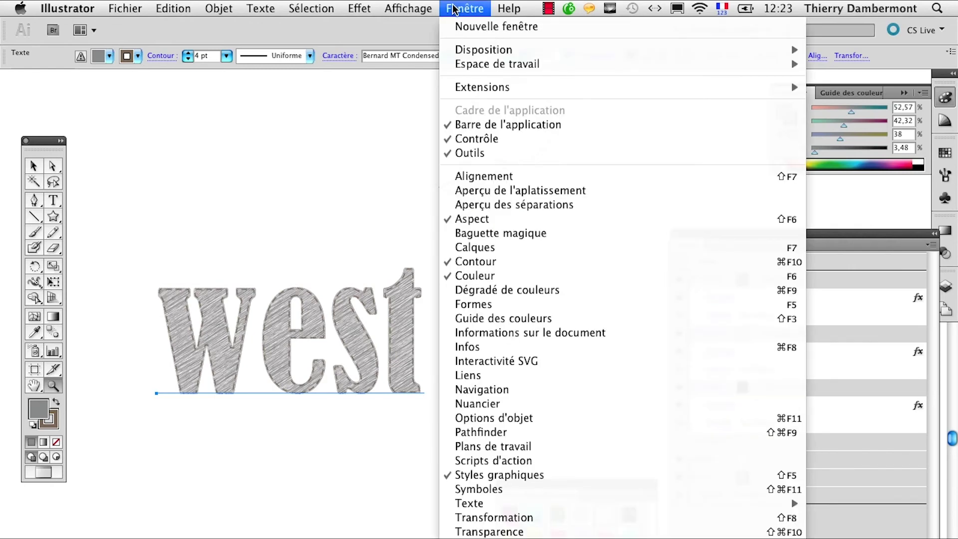
pyautogui.press('Left')
pyautogui.press('Down')
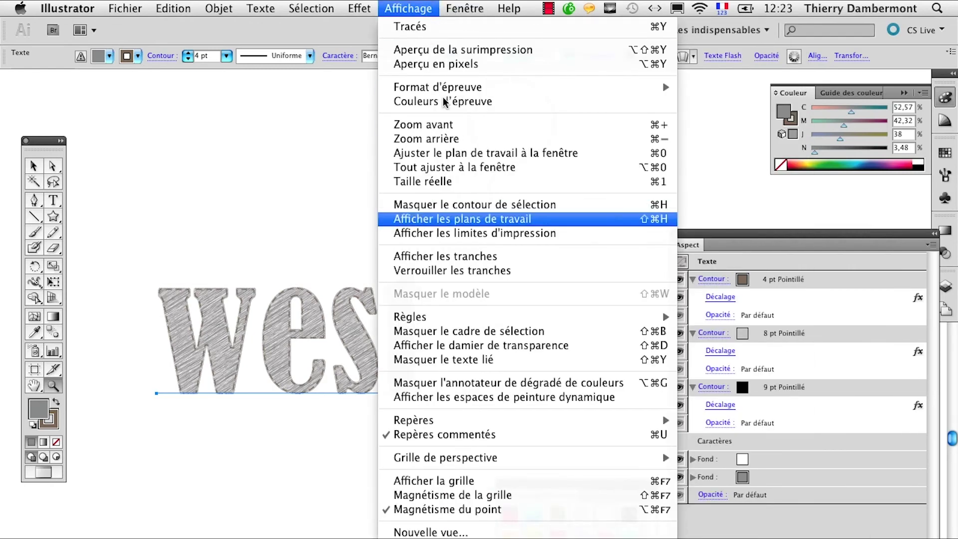
pyautogui.click(458, 218)
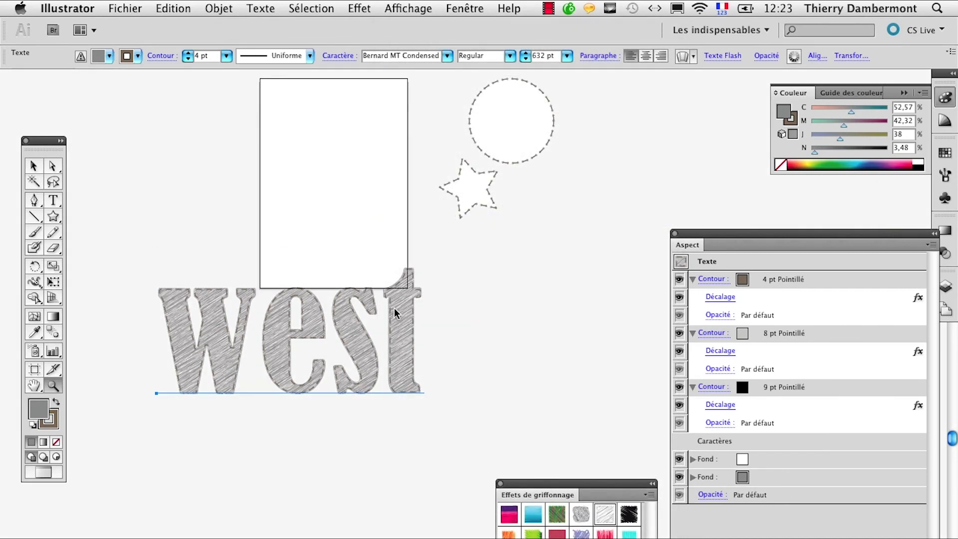
pyautogui.press('v')
pyautogui.click(88, 186)
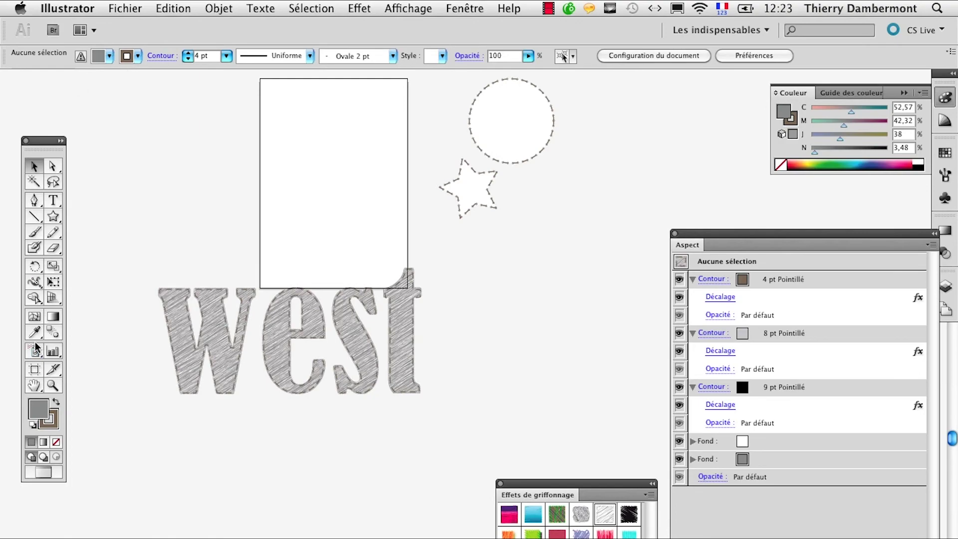
# Resize the artboard around 'west', leaving the circle and star outside.
pyautogui.moveTo(43, 140); pyautogui.dragTo(207, 84)
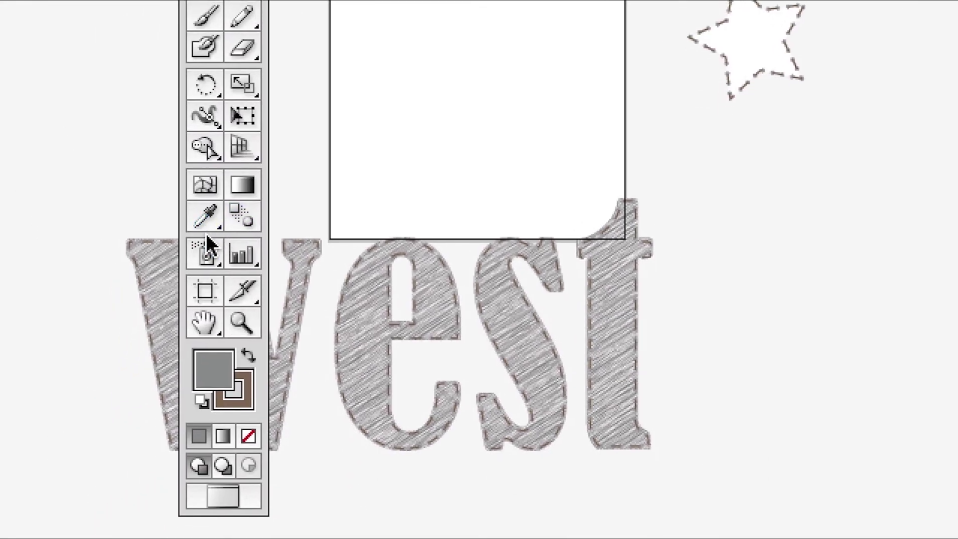
pyautogui.click(207, 252)
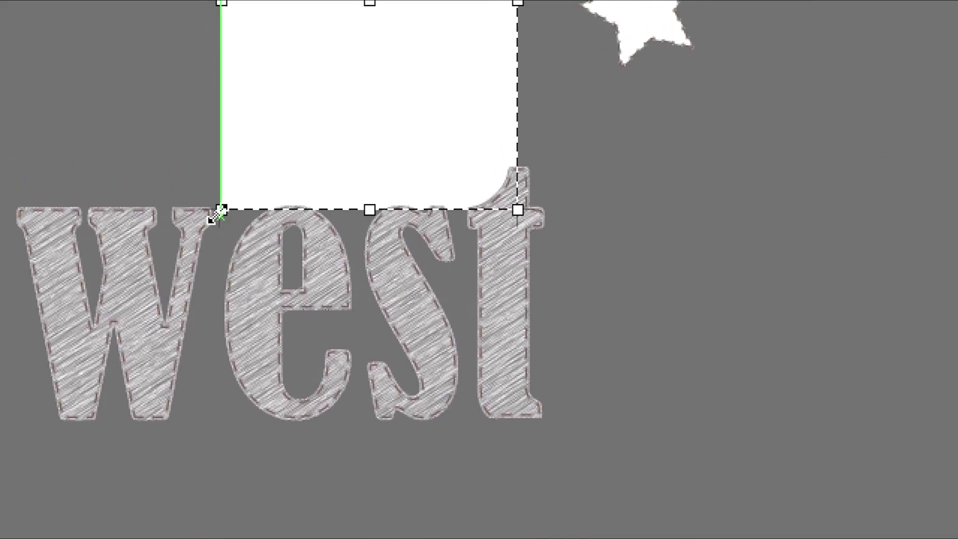
pyautogui.moveTo(220, 208); pyautogui.dragTo(140, 281)
pyautogui.moveTo(303, 0); pyautogui.dragTo(343, 180)
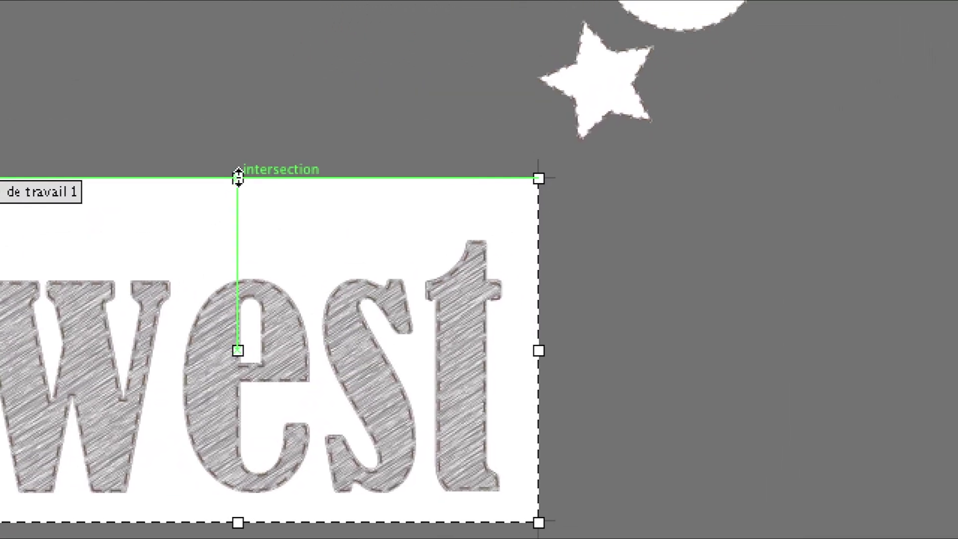
pyautogui.moveTo(245, 142); pyautogui.dragTo(234, 192)
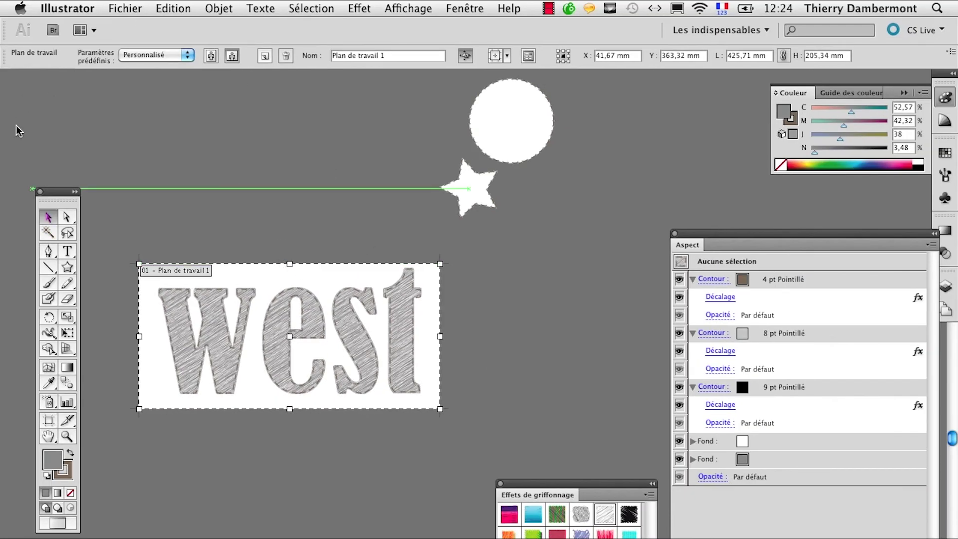
pyautogui.click(49, 217)
# Save the artwork as Adobe PDF 'texte avec couture' with the default preset.
pyautogui.press('Down')
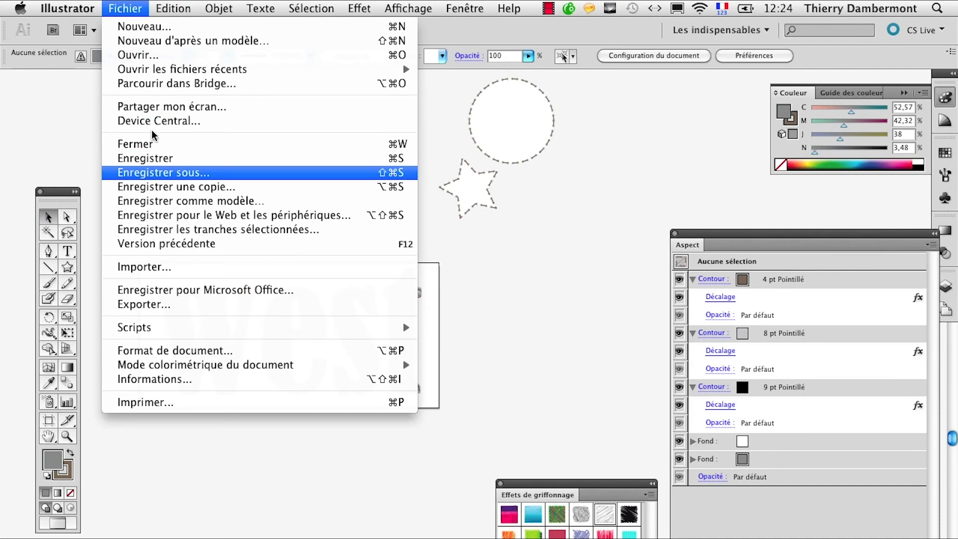
pyautogui.press('Return')
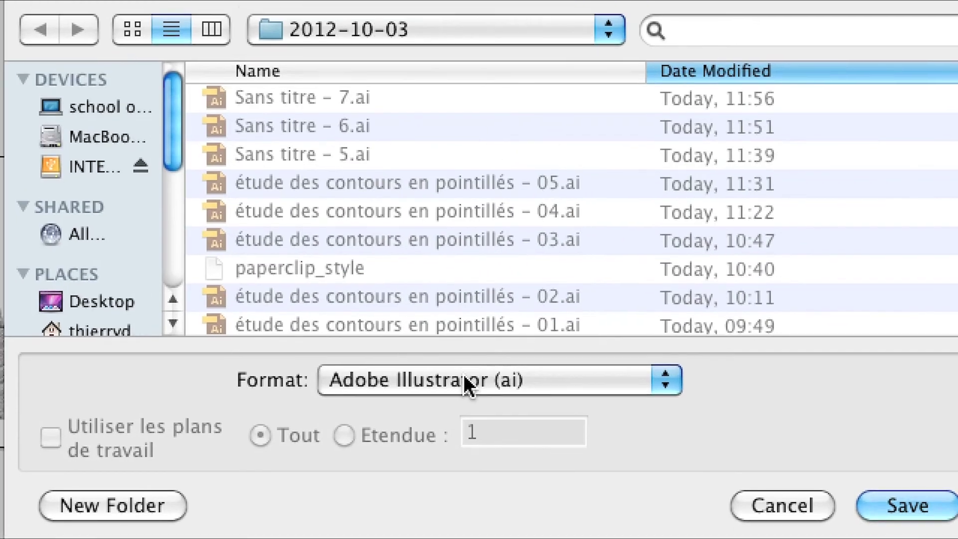
pyautogui.click(465, 380)
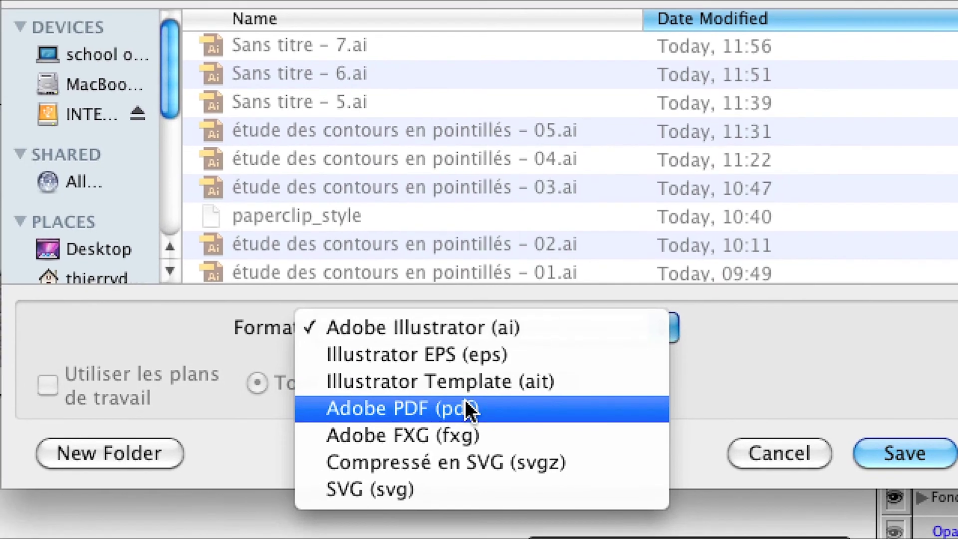
pyautogui.click(465, 401)
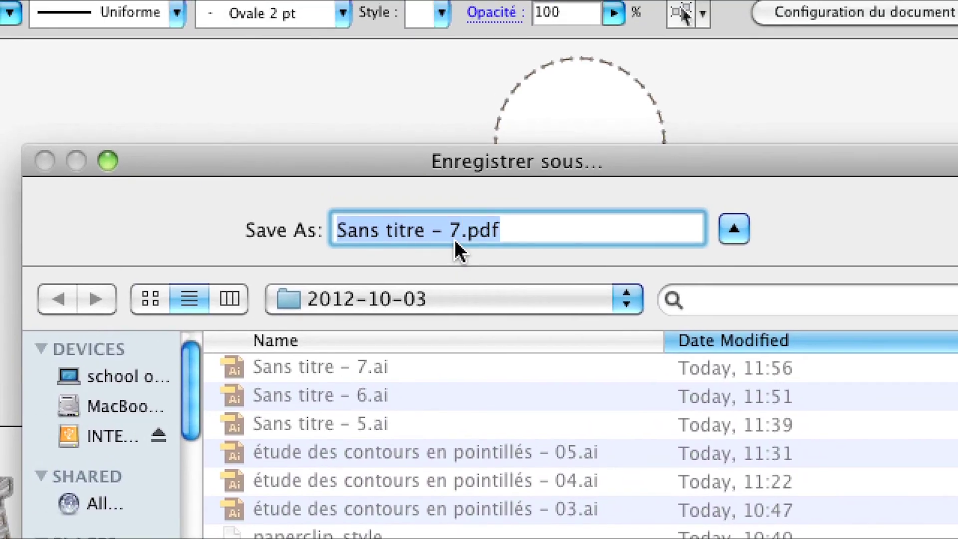
pyautogui.click(456, 244)
pyautogui.moveTo(455, 243); pyautogui.dragTo(364, 162)
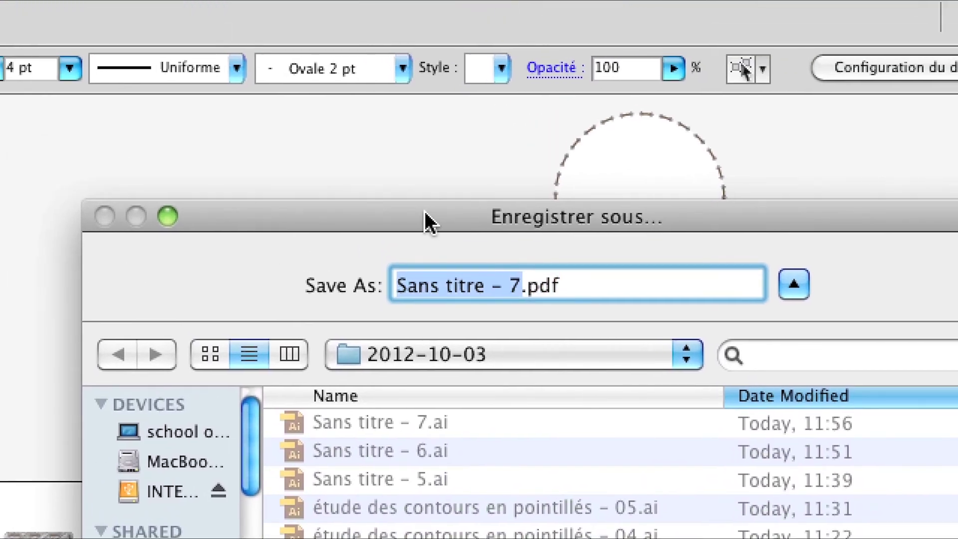
pyautogui.write('texte ')
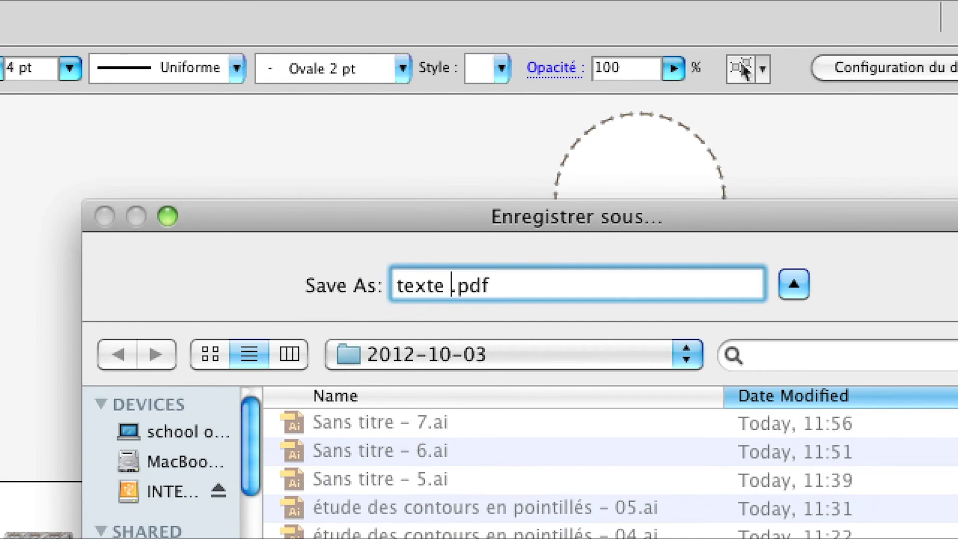
pyautogui.write('avec couture')
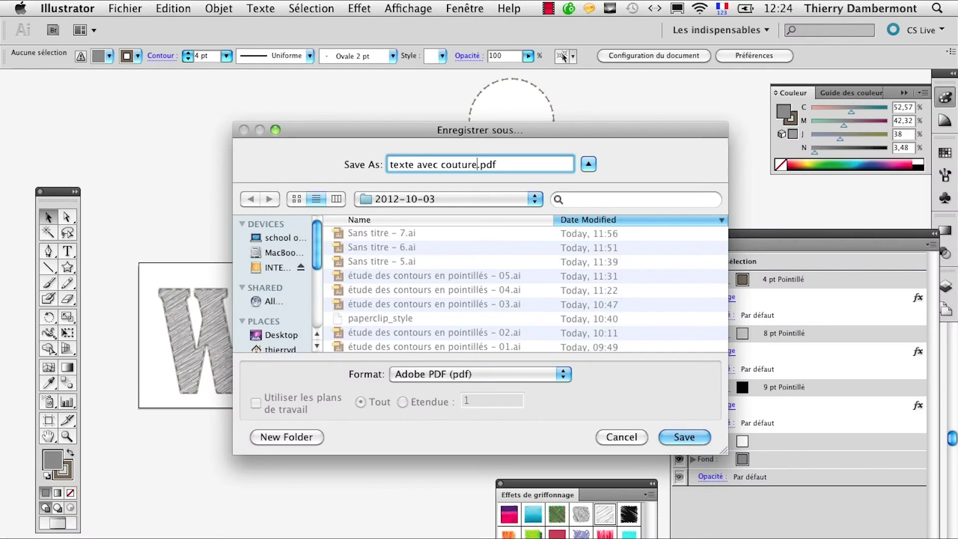
pyautogui.press('shift+super+Left')
pyautogui.press('super+c')
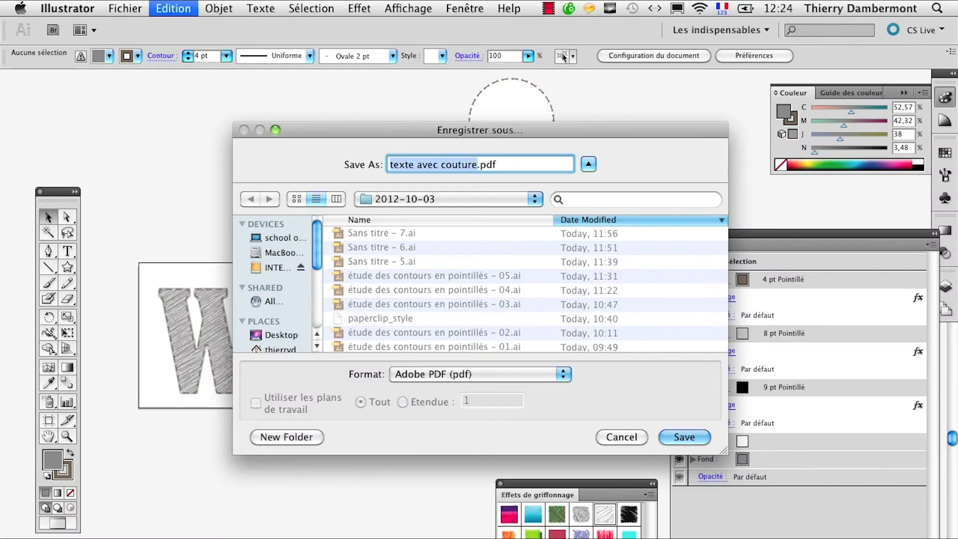
pyautogui.press('Return')
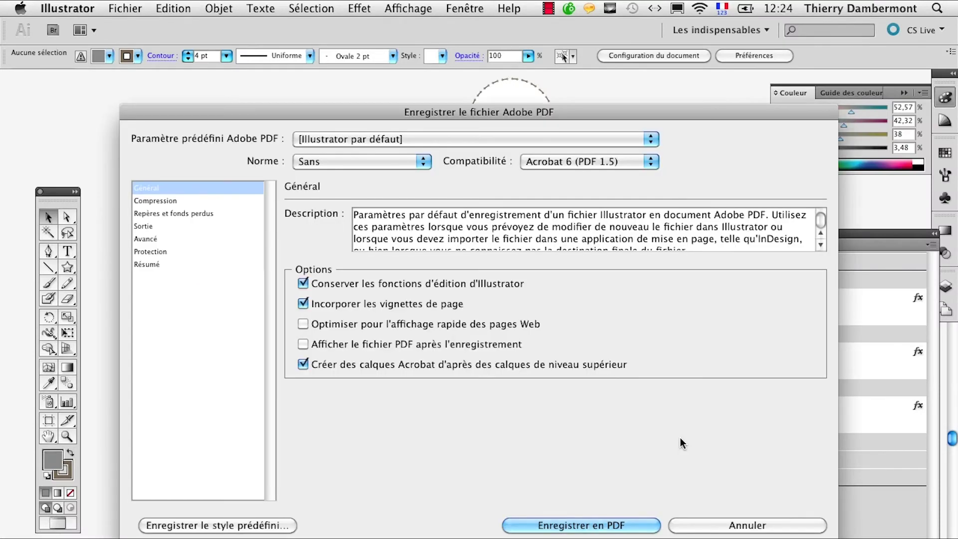
pyautogui.click(631, 525)
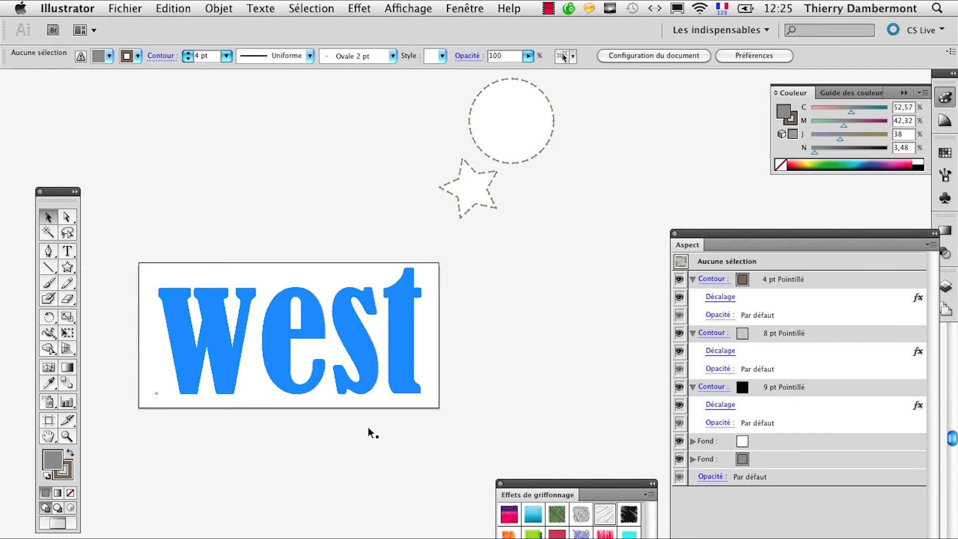
# Save the artwork in Adobe Illustrator (.ai) format in the PDF's folder.
pyautogui.click(118, 7)
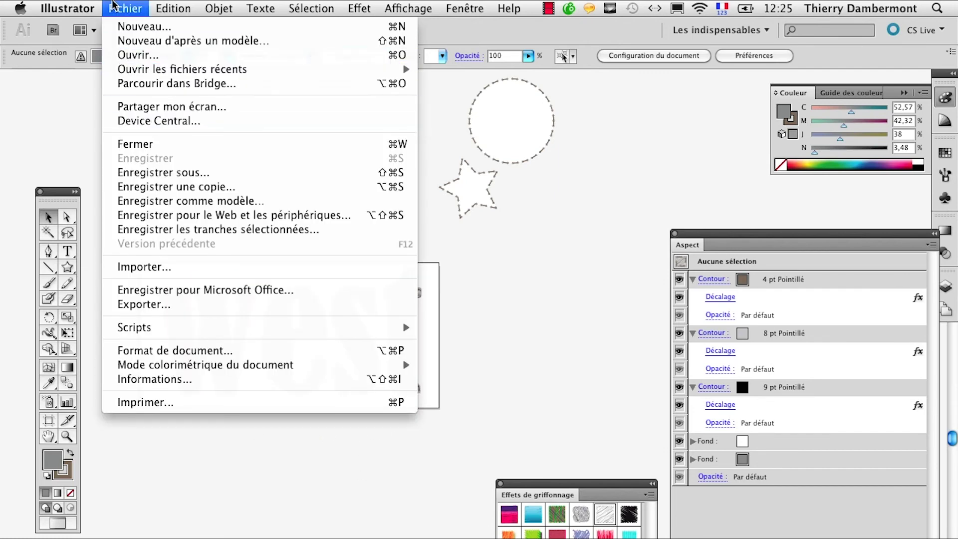
pyautogui.click(165, 172)
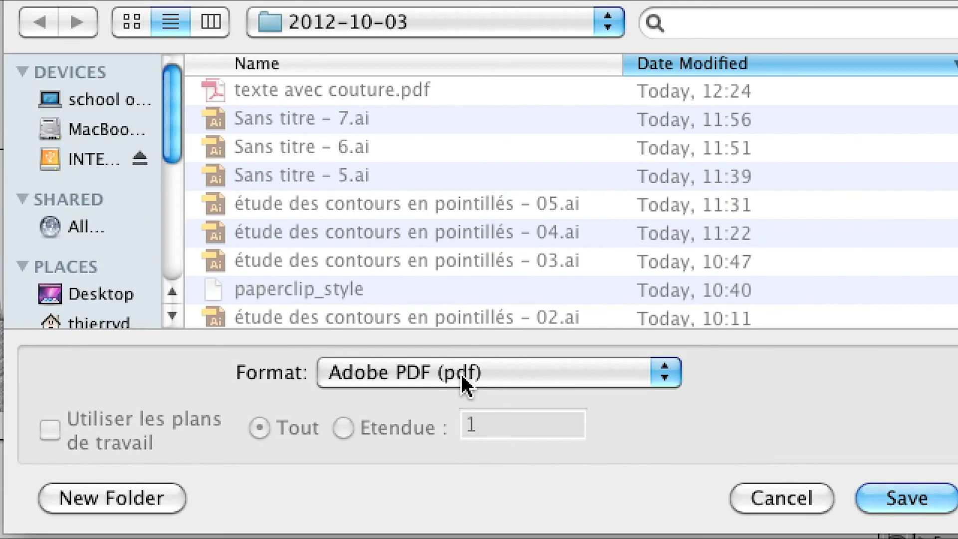
pyautogui.click(461, 374)
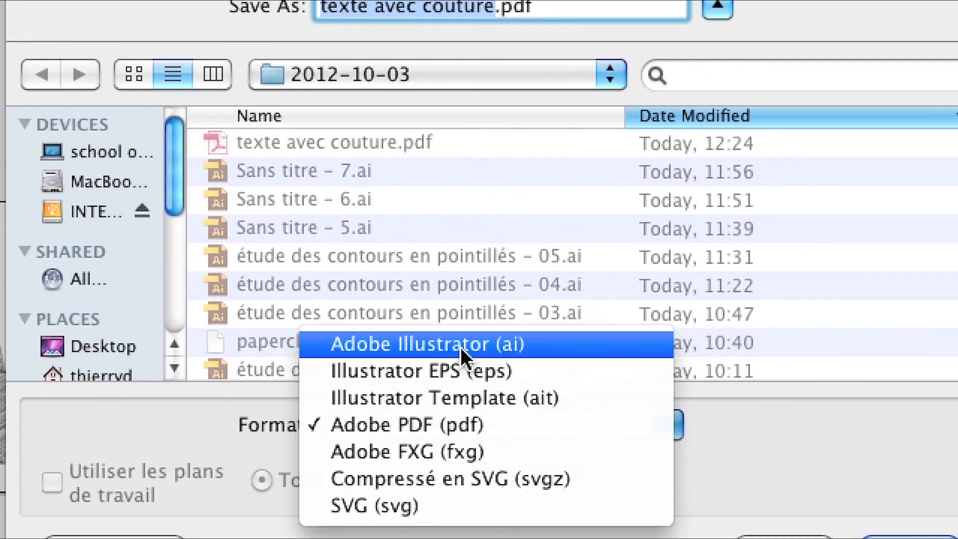
pyautogui.click(460, 300)
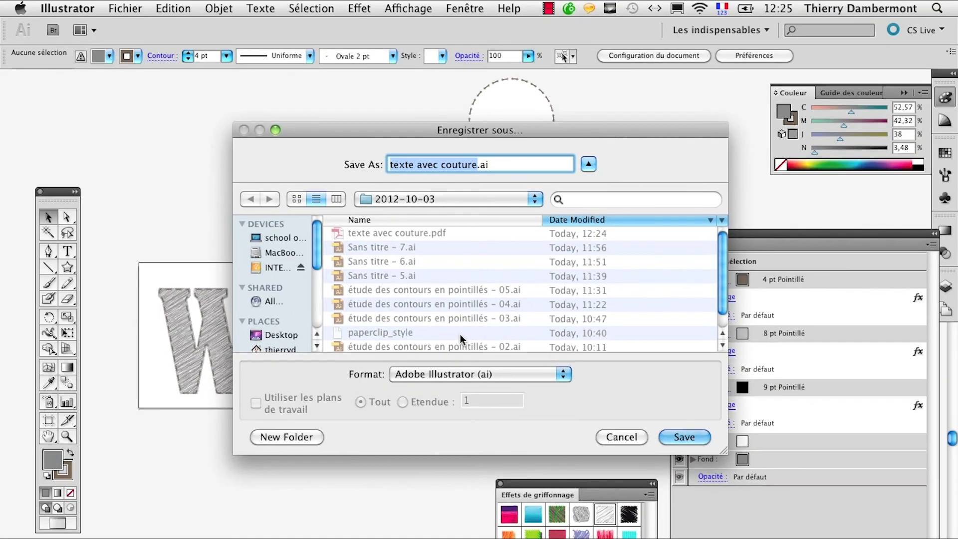
pyautogui.write('west')
pyautogui.press('Return')
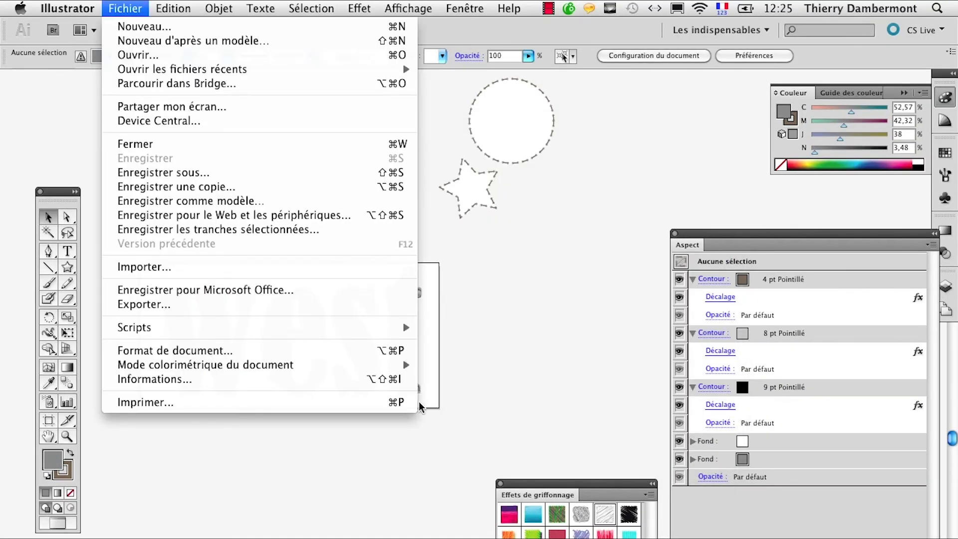
# Create a new portrait A3 (297×420 mm) document.
pyautogui.click(139, 28)
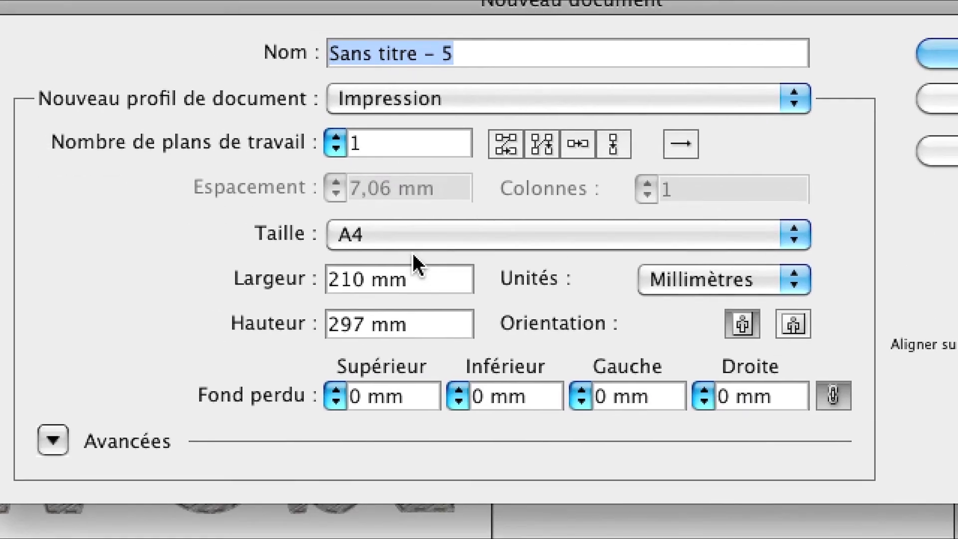
pyautogui.click(413, 250)
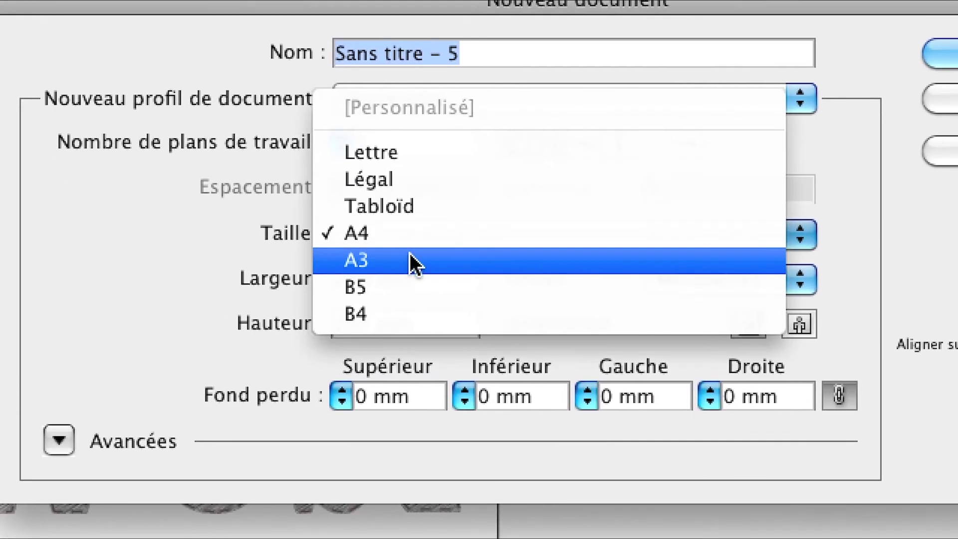
pyautogui.click(409, 255)
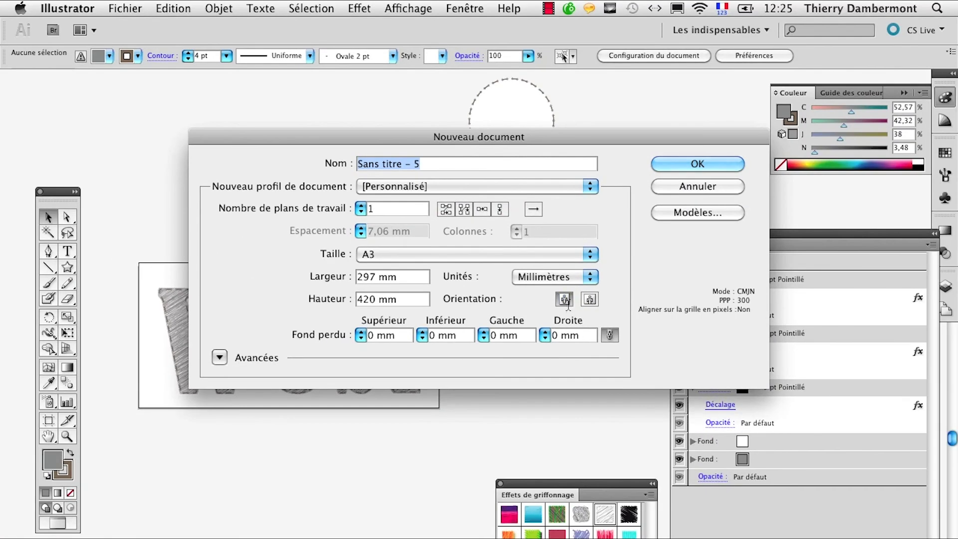
pyautogui.click(699, 164)
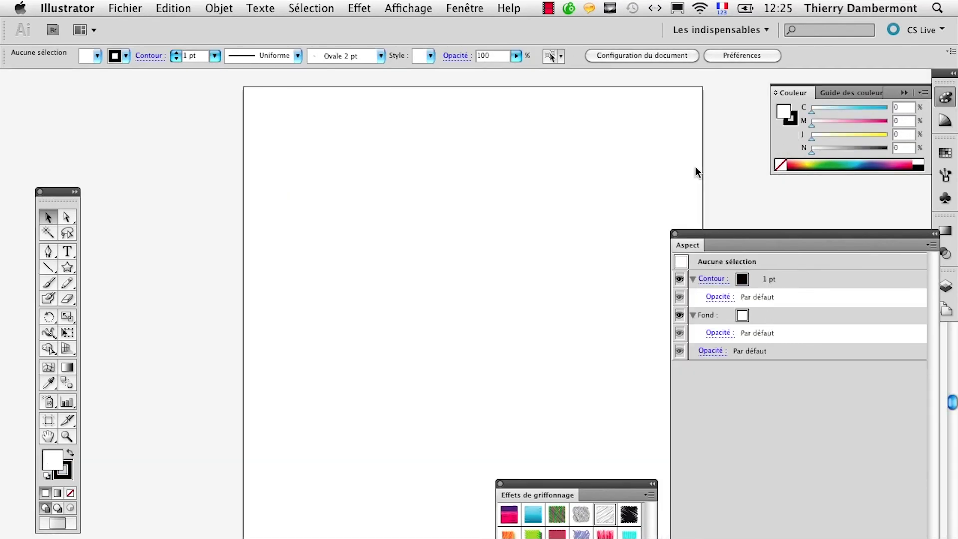
pyautogui.click(120, 9)
# Place 'texte avec couture.pdf' as a linked file, cropped to Support (full page).
pyautogui.click(150, 267)
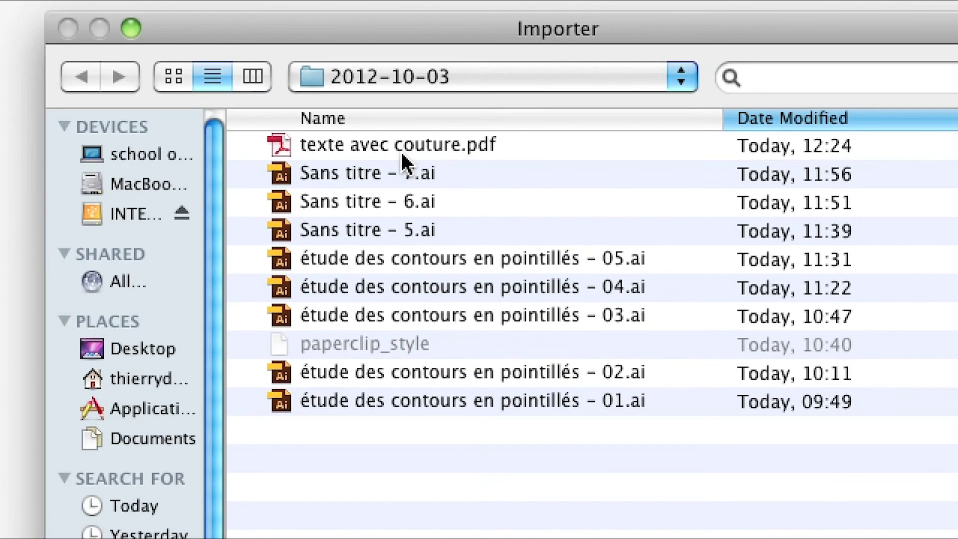
pyautogui.click(402, 154)
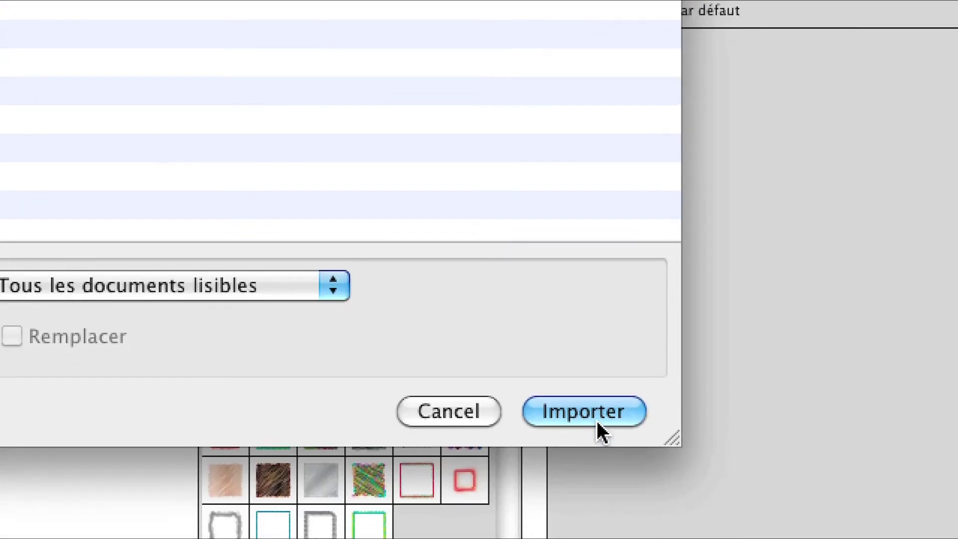
pyautogui.click(597, 422)
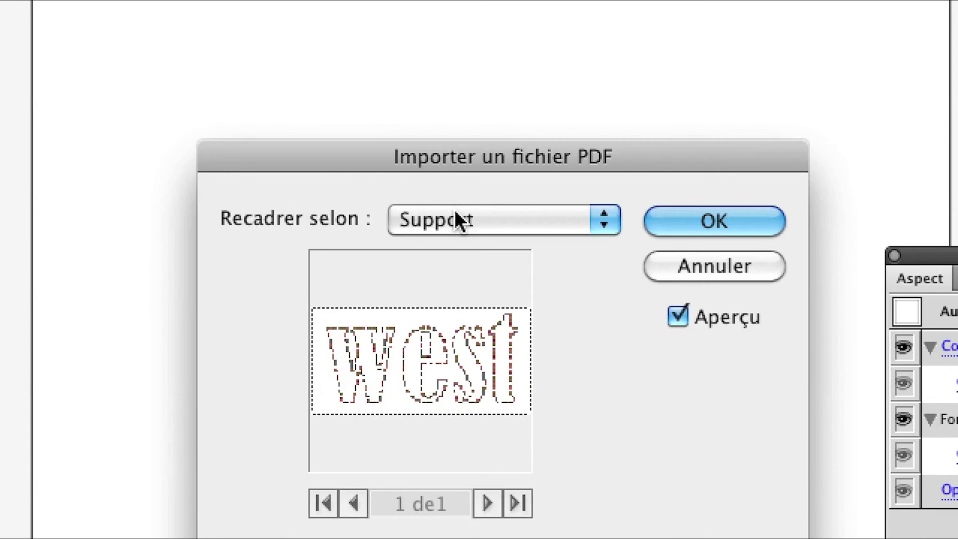
pyautogui.click(456, 216)
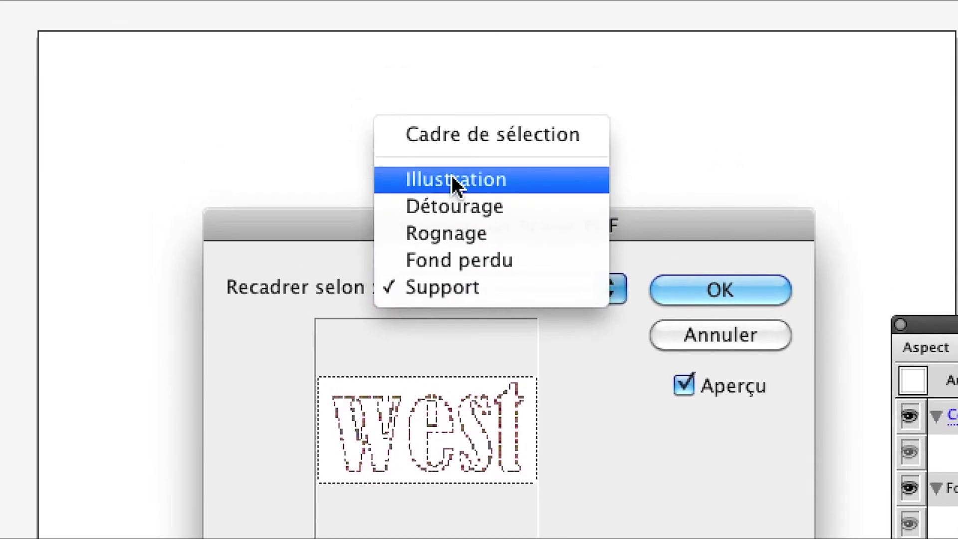
pyautogui.click(451, 125)
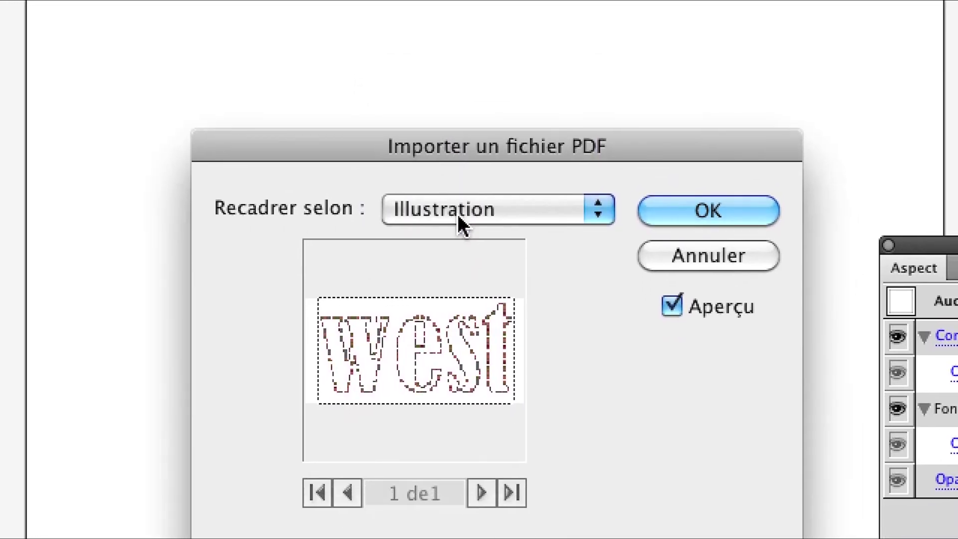
pyautogui.click(463, 257)
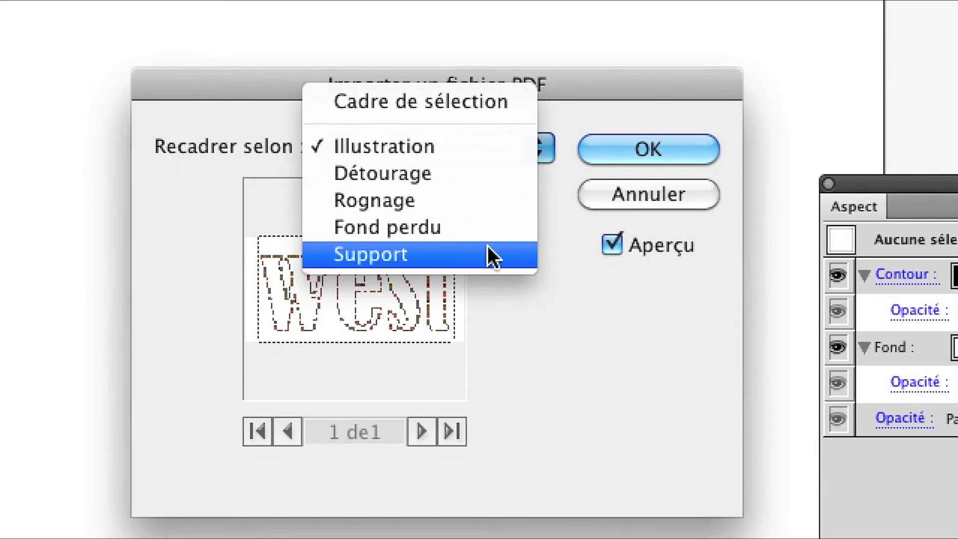
pyautogui.click(492, 276)
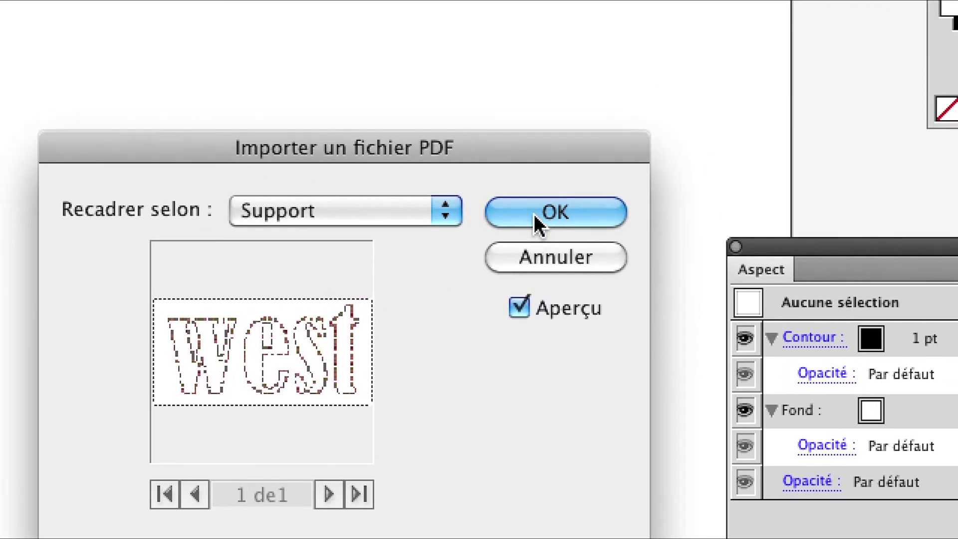
pyautogui.click(535, 214)
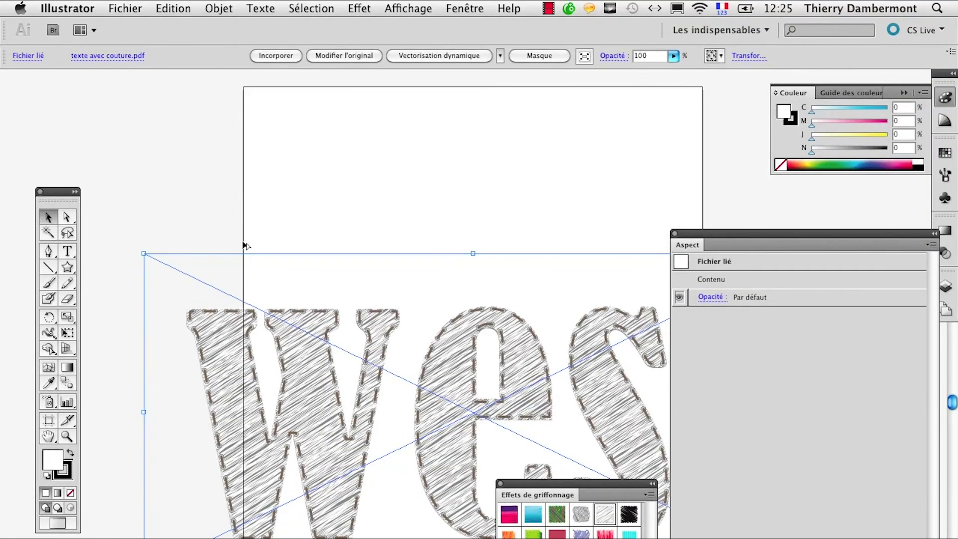
# Scale the linked 'west' graphic down to a small block with Free Transform.
pyautogui.scroll(-1, 406, 415)
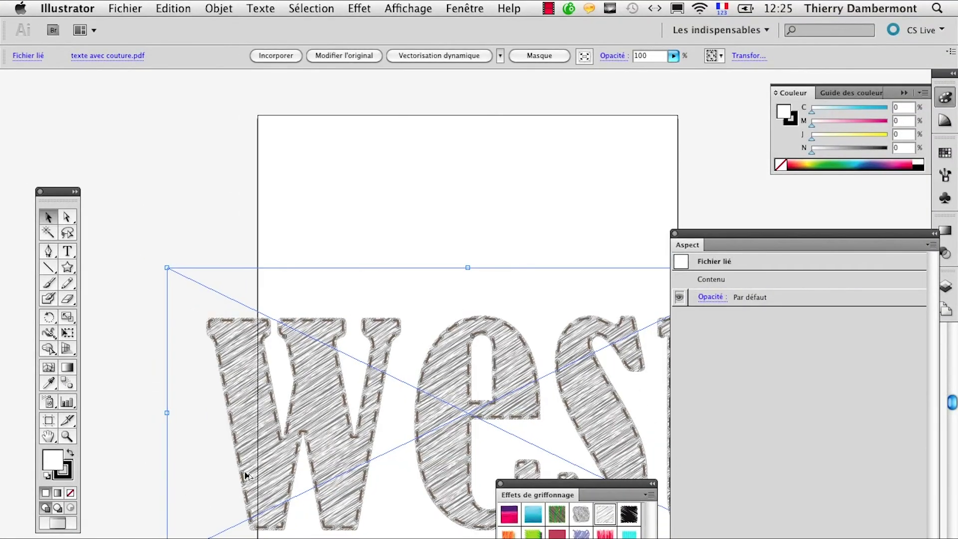
pyautogui.scroll(-3, 406, 414)
pyautogui.scroll(-2, 406, 414)
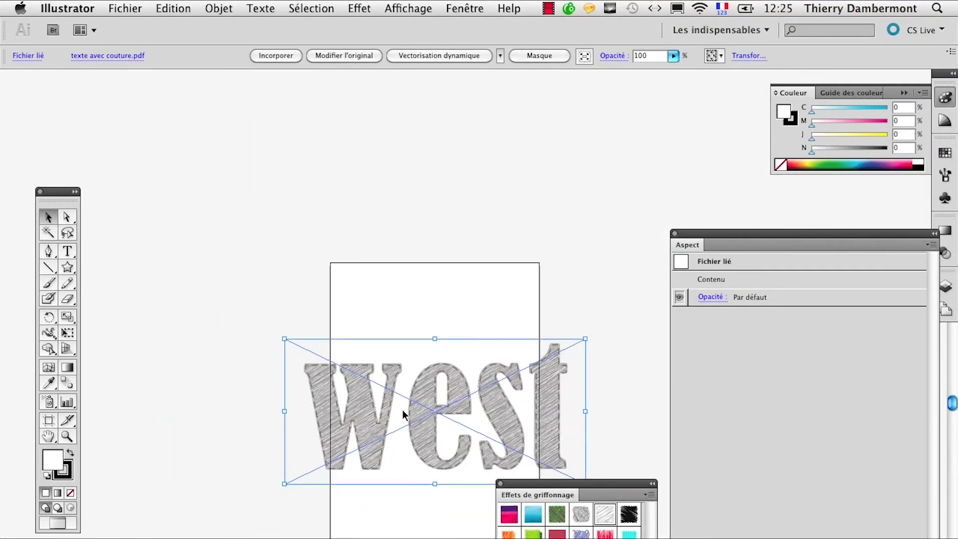
pyautogui.press('h')
pyautogui.moveTo(347, 508); pyautogui.dragTo(274, 381)
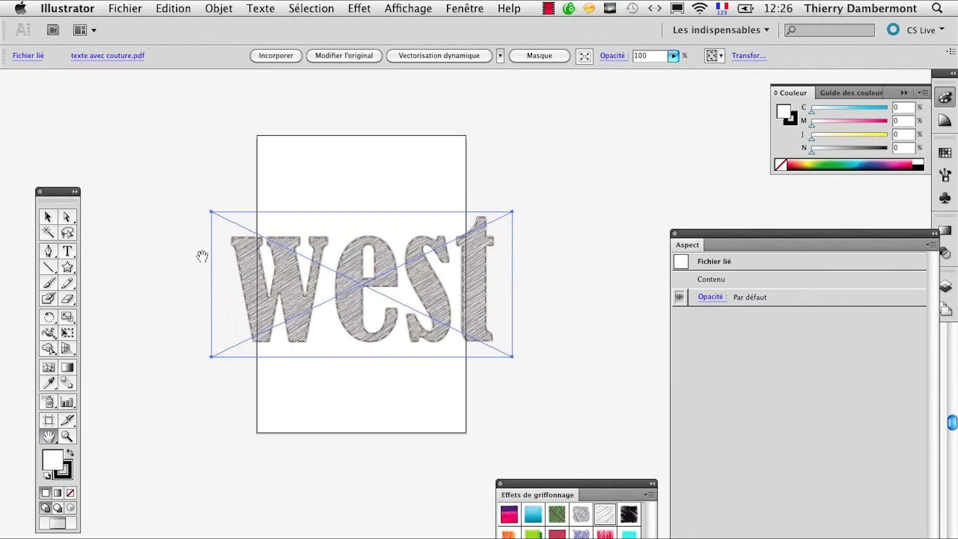
pyautogui.press('e')
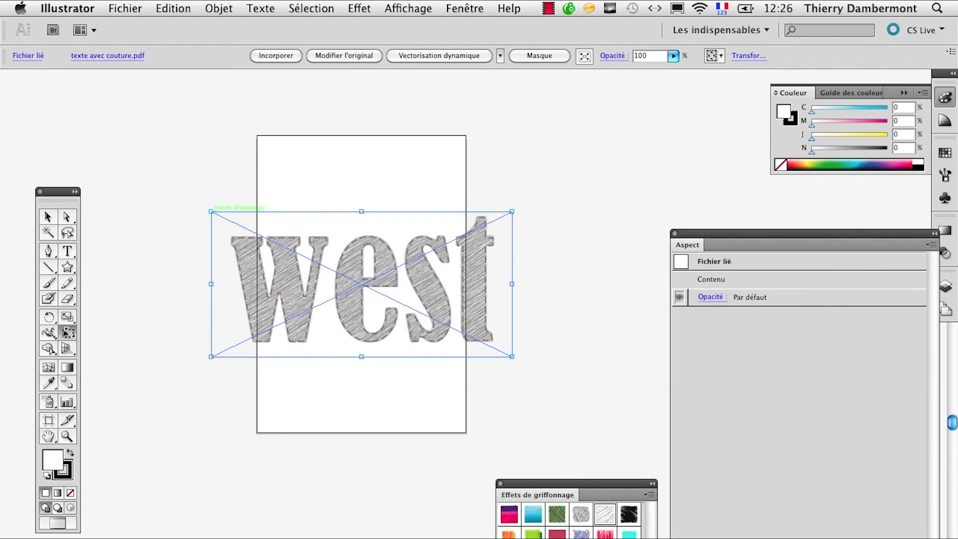
pyautogui.moveTo(212, 212); pyautogui.dragTo(377, 291)
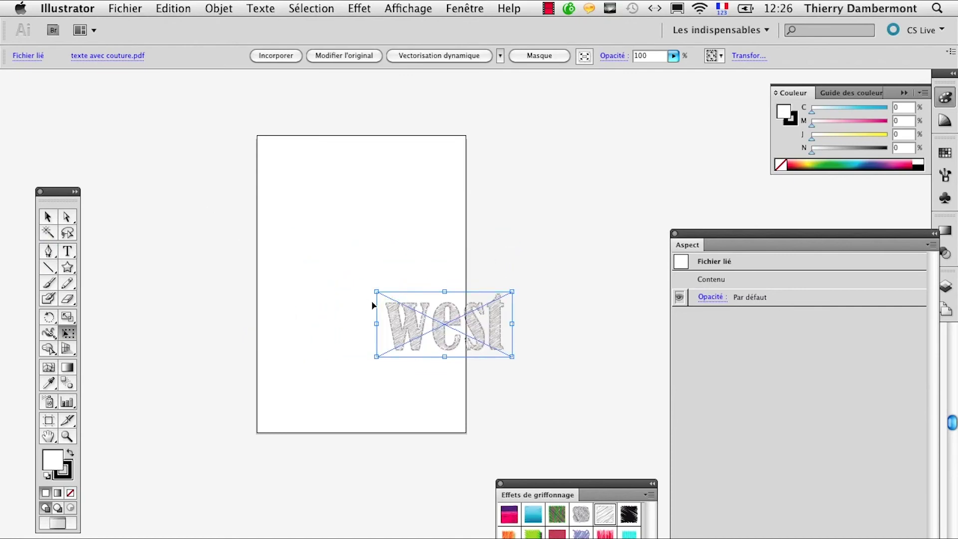
pyautogui.moveTo(377, 292); pyautogui.dragTo(415, 311)
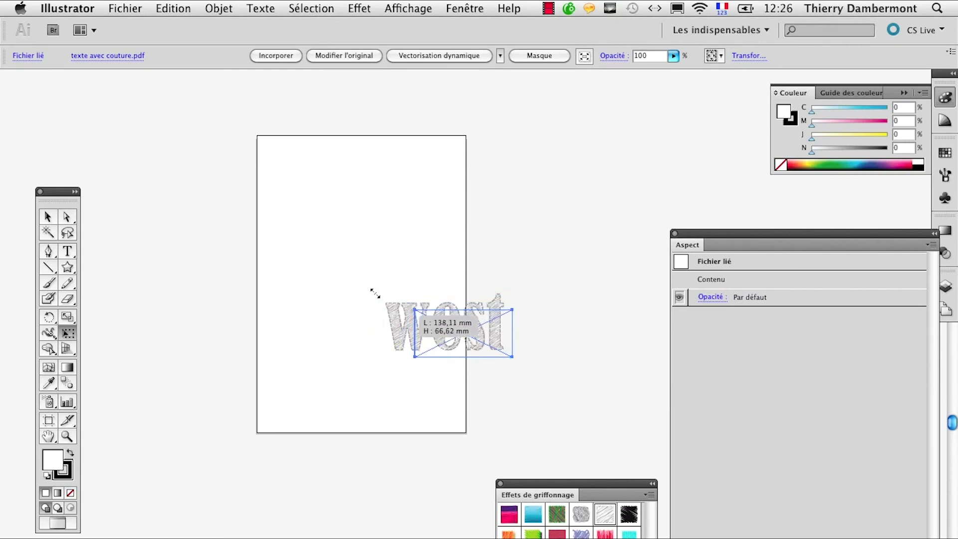
pyautogui.click(68, 8)
pyautogui.moveTo(79, 50)
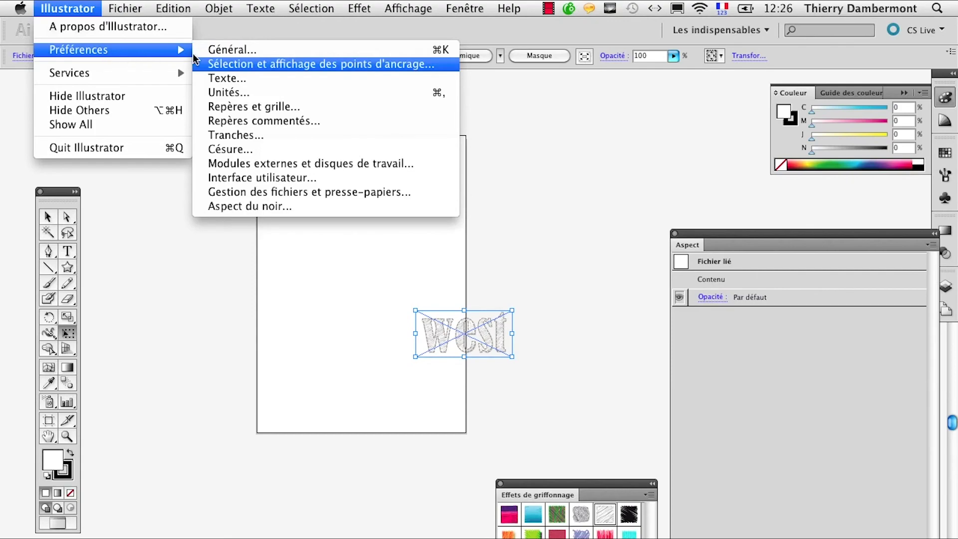
pyautogui.click(227, 52)
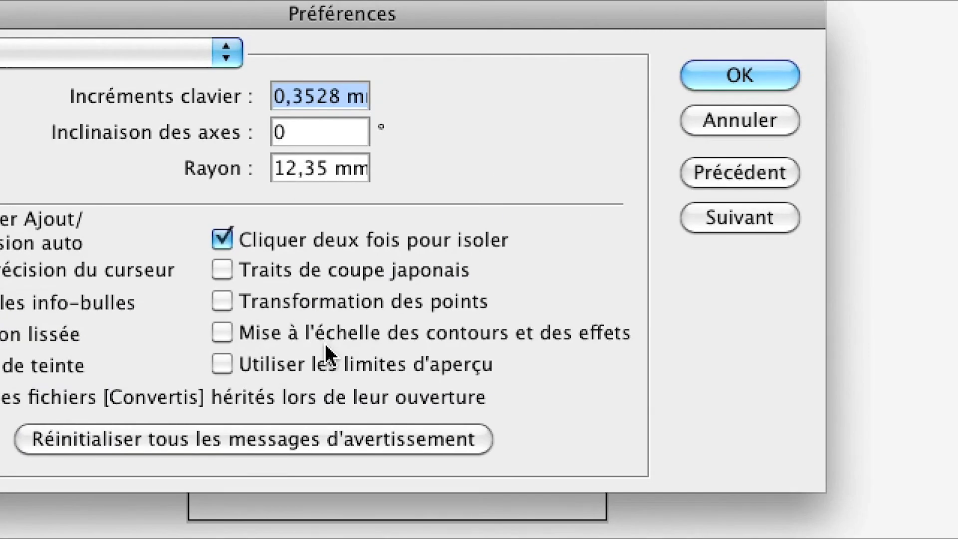
pyautogui.press('Return')
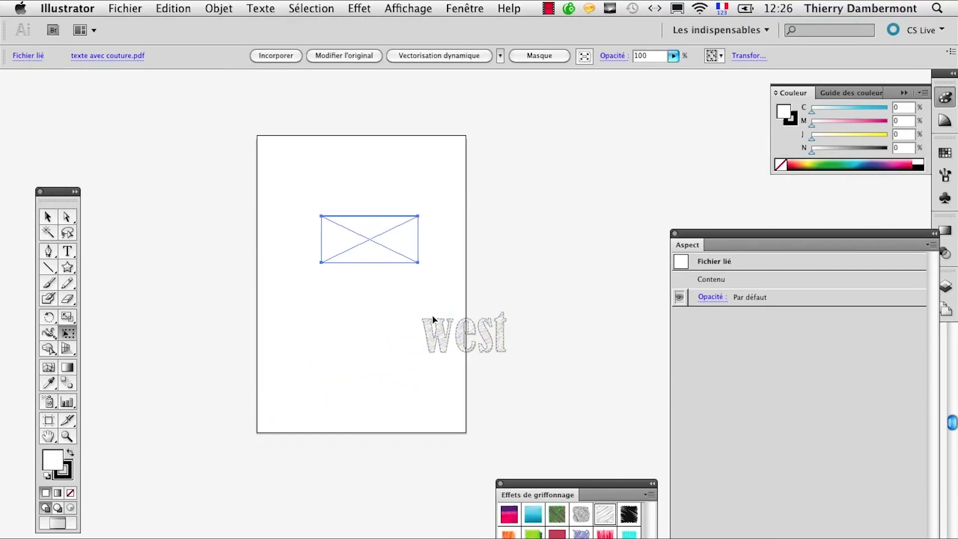
# Move 'west' to the upper-left, enlarge it slightly, and show Styles graphiques.
pyautogui.moveTo(462, 312); pyautogui.dragTo(346, 177)
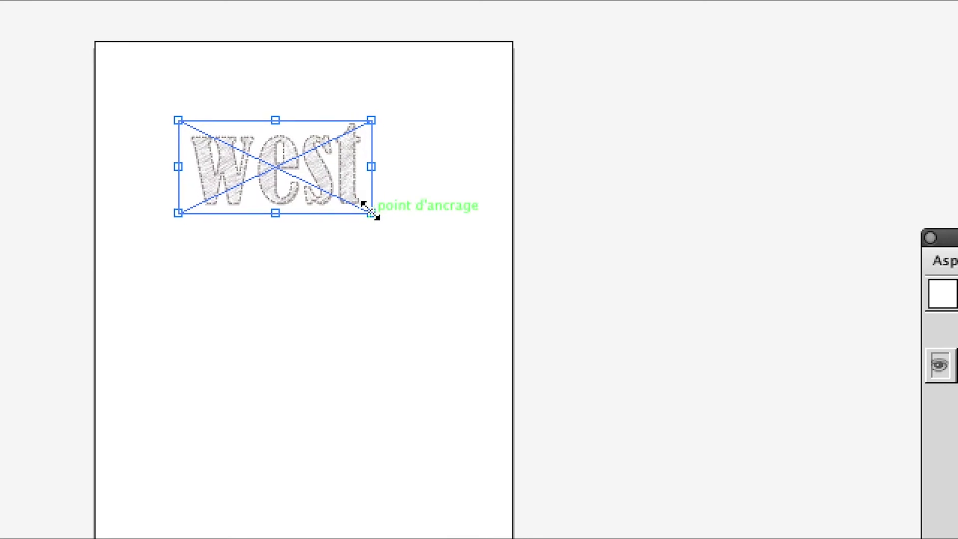
pyautogui.moveTo(373, 212); pyautogui.dragTo(399, 219)
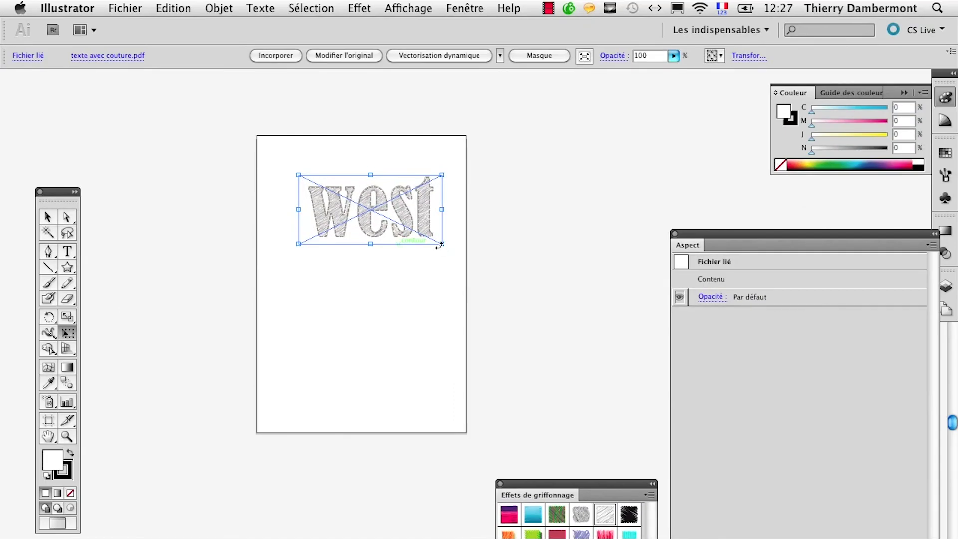
pyautogui.scroll(1, 400, 246)
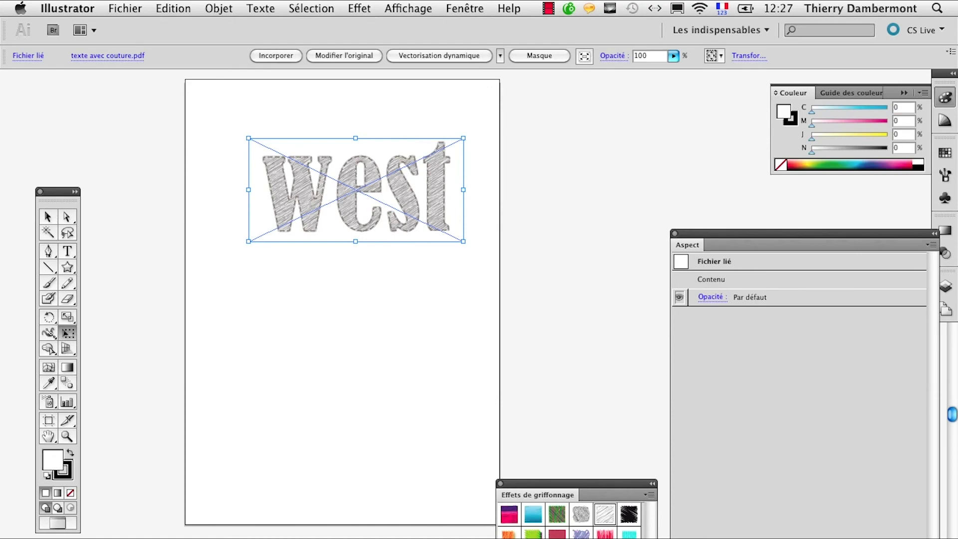
pyautogui.hotkey('shift', 'F5')
pyautogui.moveTo(509, 213); pyautogui.dragTo(560, 193)
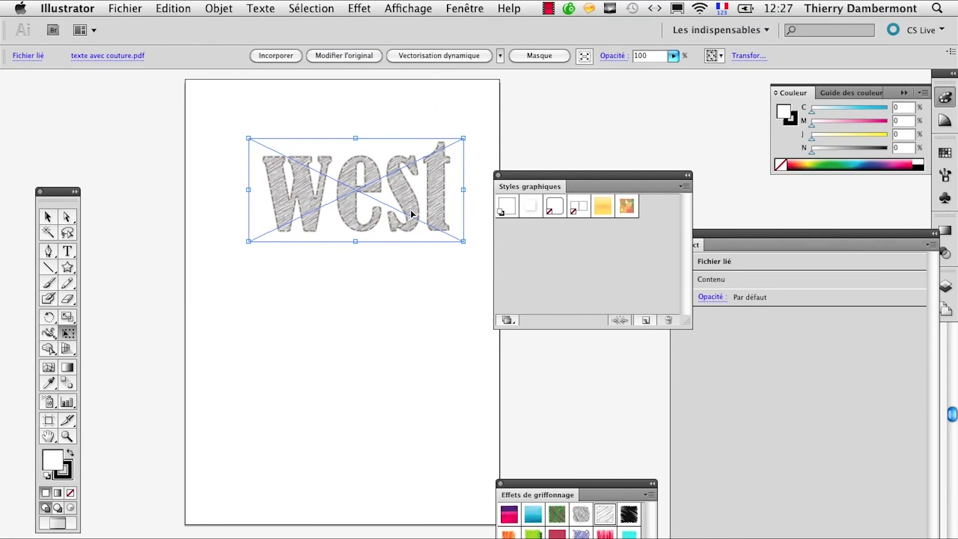
# Nudge 'west' up-left and apply a default Ombre portée (75% opacity, 2.47 mm).
pyautogui.moveTo(514, 176); pyautogui.dragTo(559, 143)
pyautogui.moveTo(367, 194); pyautogui.dragTo(349, 180)
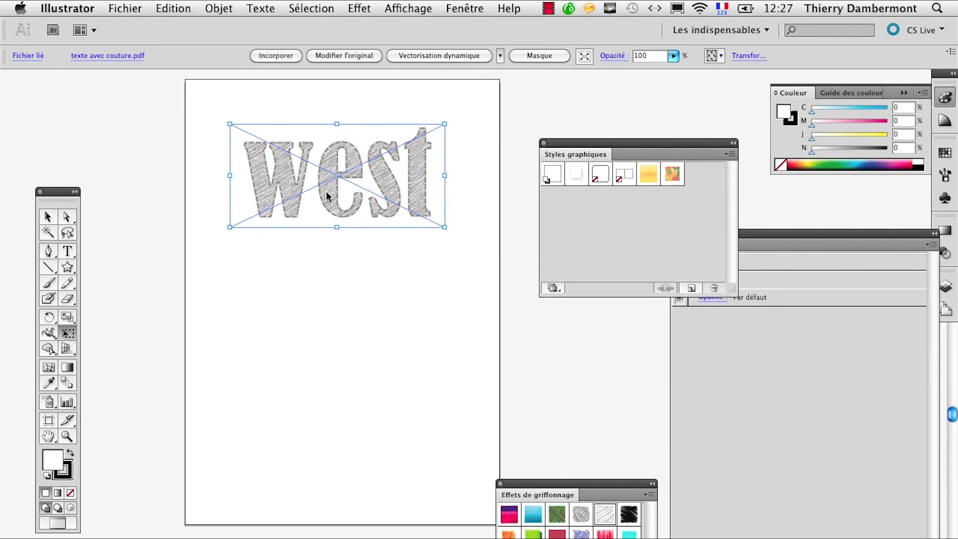
pyautogui.click(358, 8)
pyautogui.press('Up')
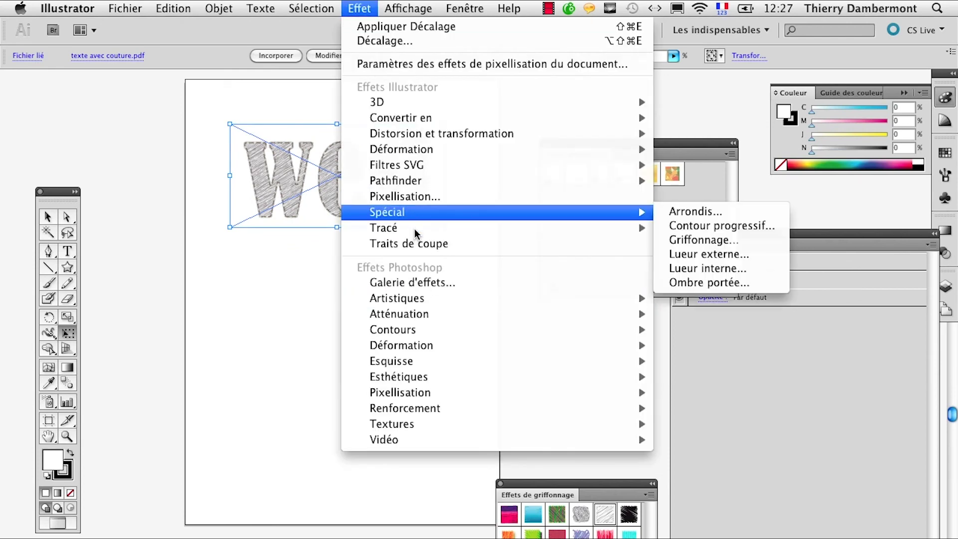
pyautogui.press('Right')
pyautogui.press('Down')
pyautogui.press('Down')
pyautogui.press('Down')
pyautogui.press('Down')
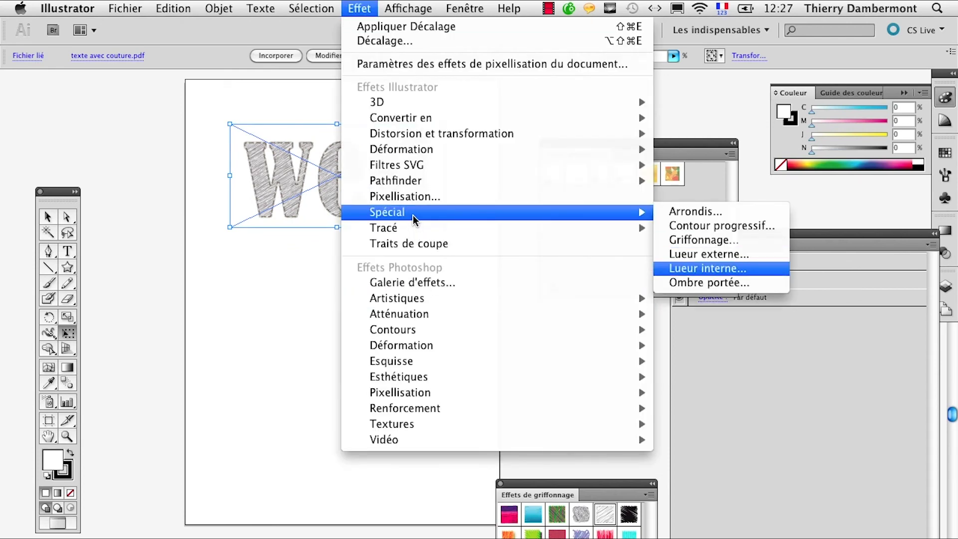
pyautogui.press('Down')
pyautogui.press('Return')
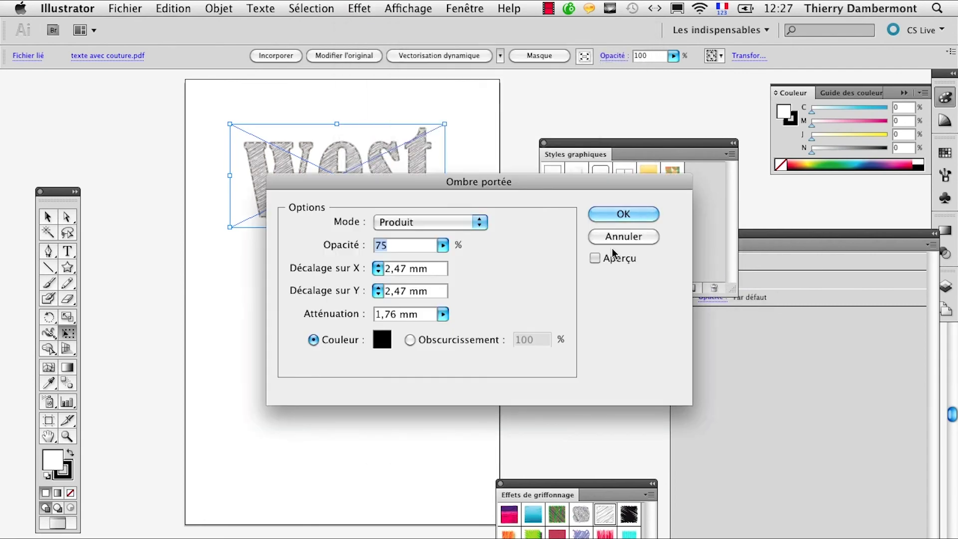
pyautogui.click(628, 262)
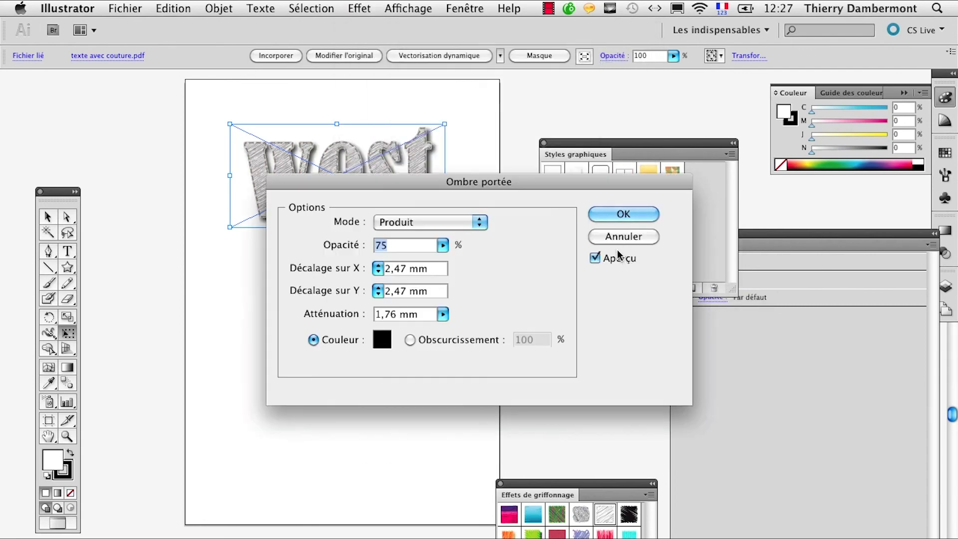
pyautogui.press('Return')
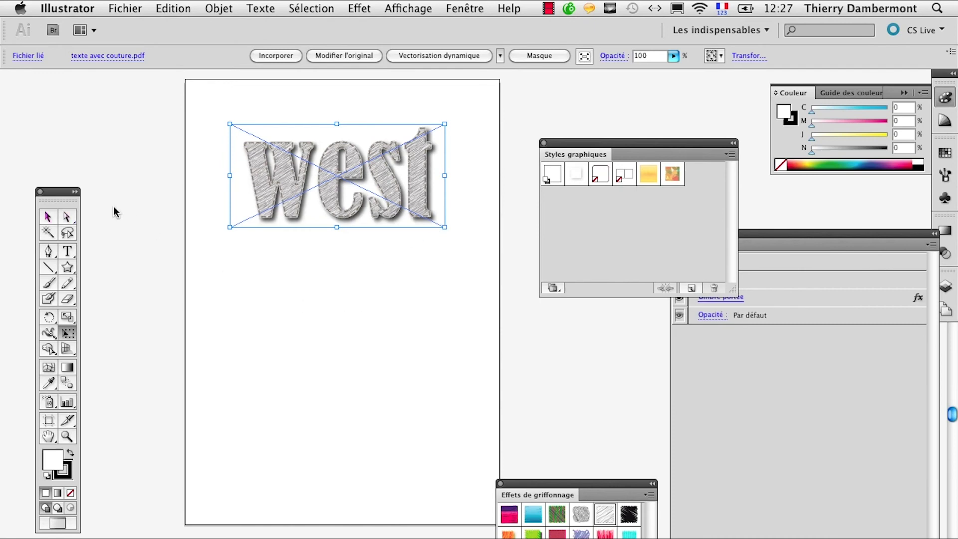
pyautogui.click(48, 217)
pyautogui.hotkey('ctrl', 'shift', 'a')
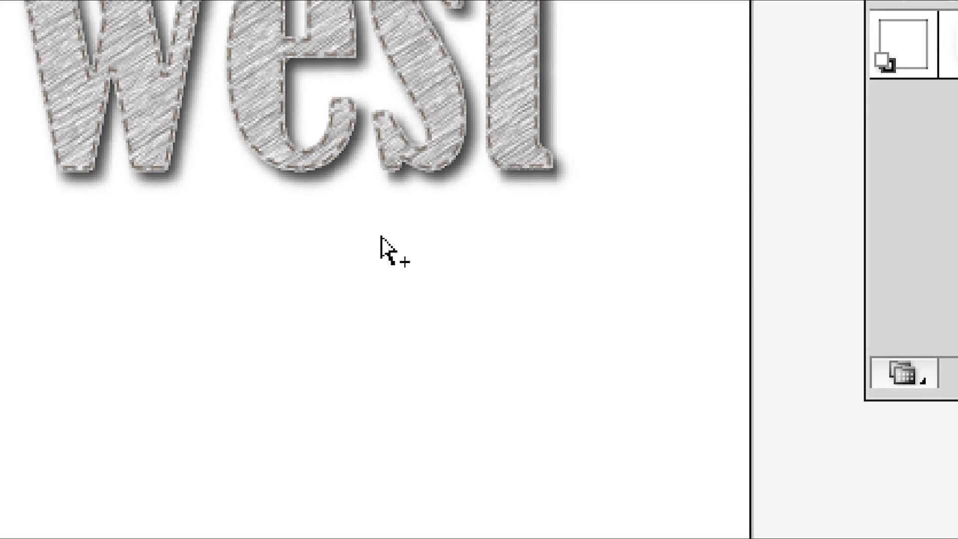
pyautogui.scroll(2, 370, 239)
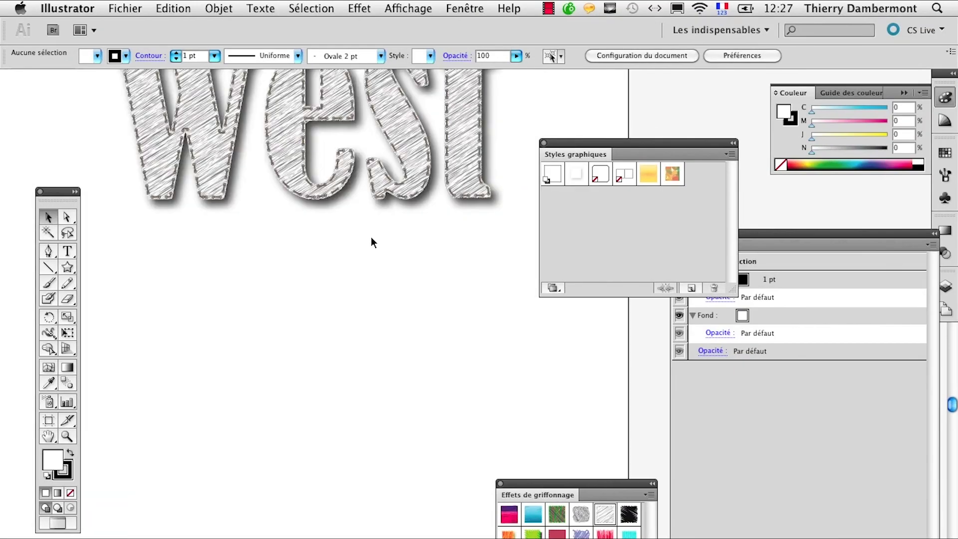
# Draw a five-pointed star and rotate it into place over the 'w'.
pyautogui.scroll(-2, 370, 236)
pyautogui.click(59, 264)
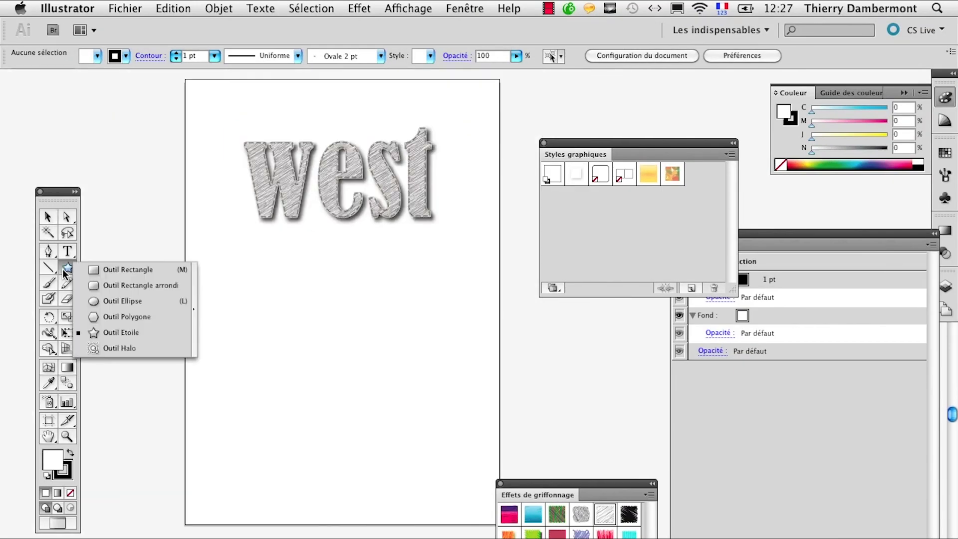
pyautogui.moveTo(227, 194); pyautogui.dragTo(289, 218)
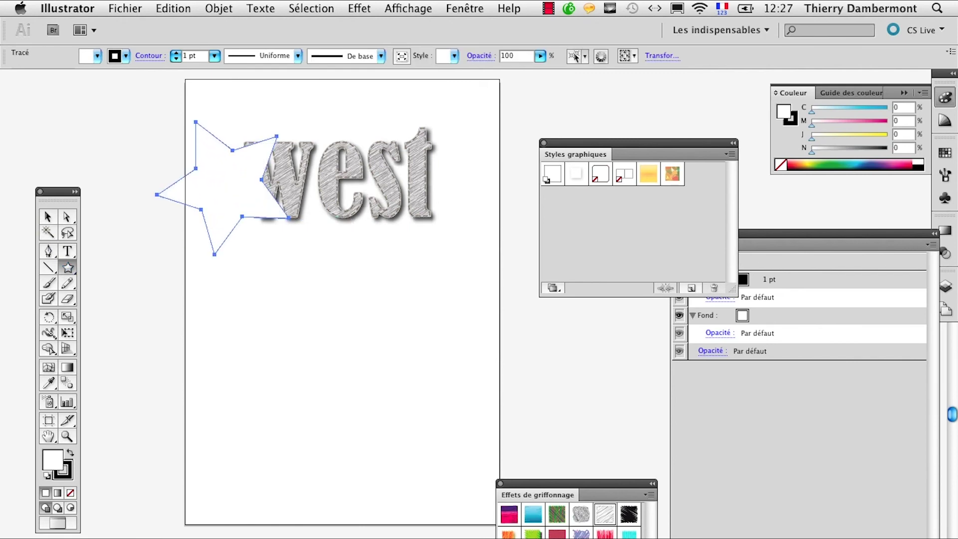
pyautogui.press('v')
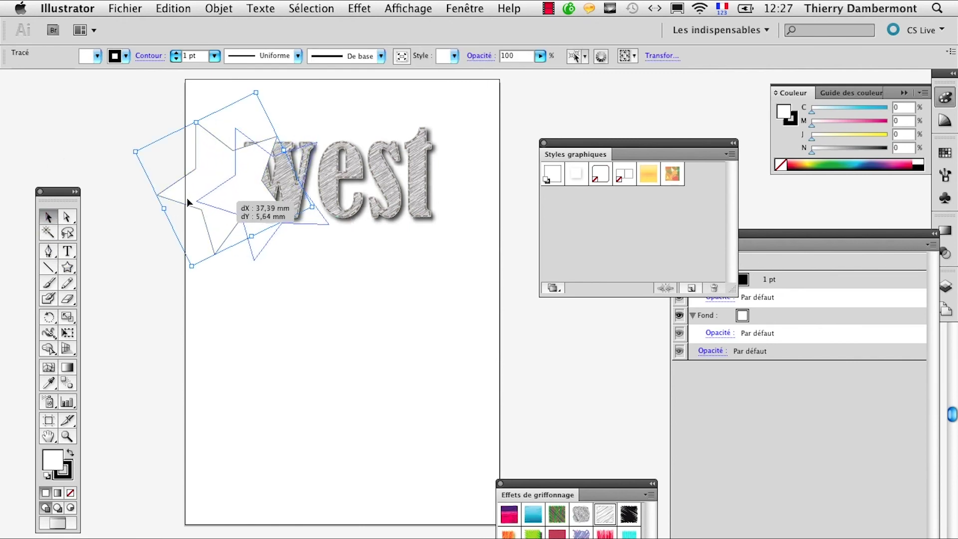
pyautogui.moveTo(195, 197); pyautogui.dragTo(224, 204)
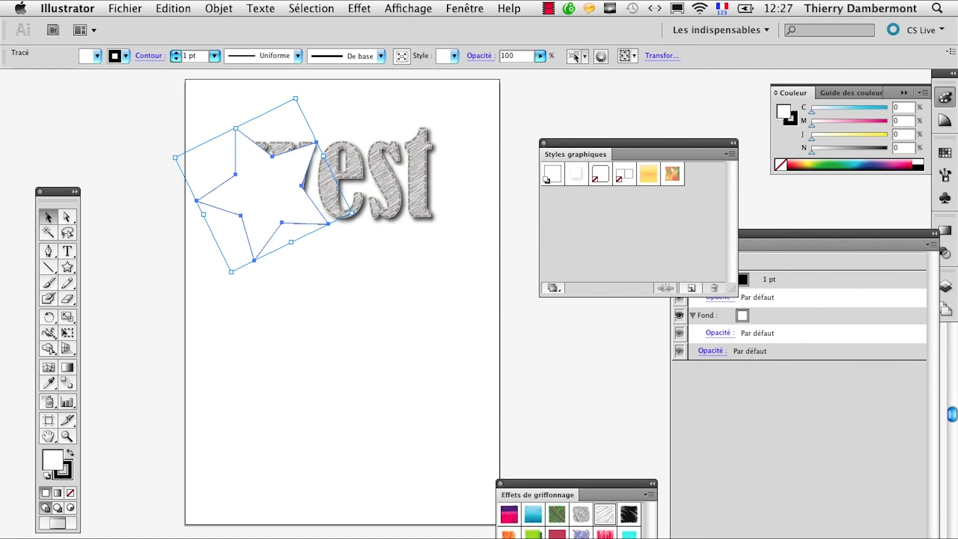
# Fill the star orange, send it behind 'west', then switch to the stitched-text document.
pyautogui.click(945, 153)
pyautogui.click(779, 172)
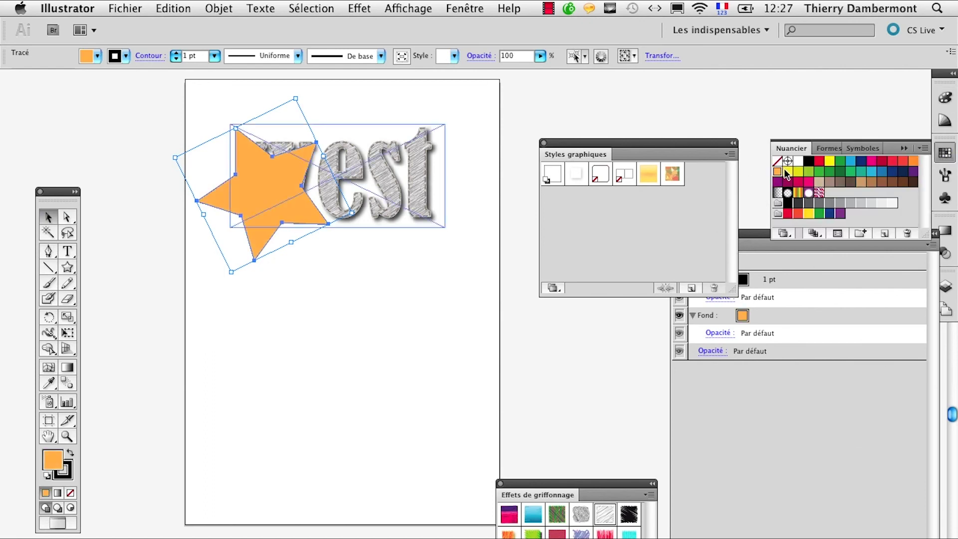
pyautogui.click(219, 8)
pyautogui.moveTo(307, 40)
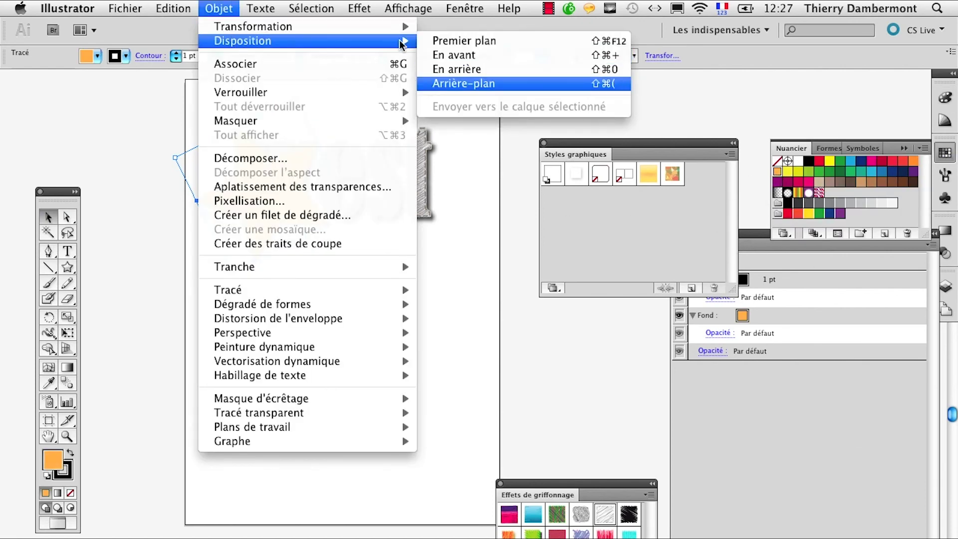
pyautogui.click(482, 84)
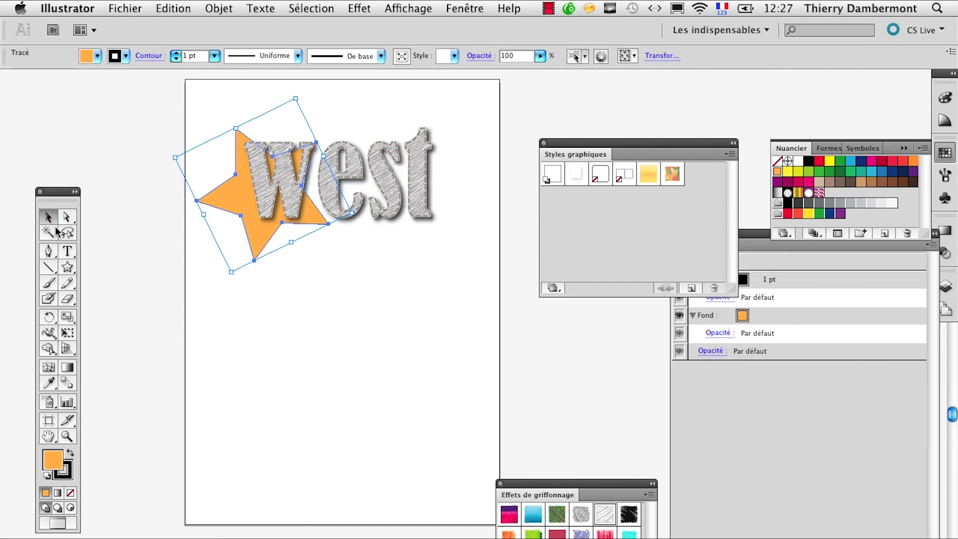
pyautogui.press('super+shift+a')
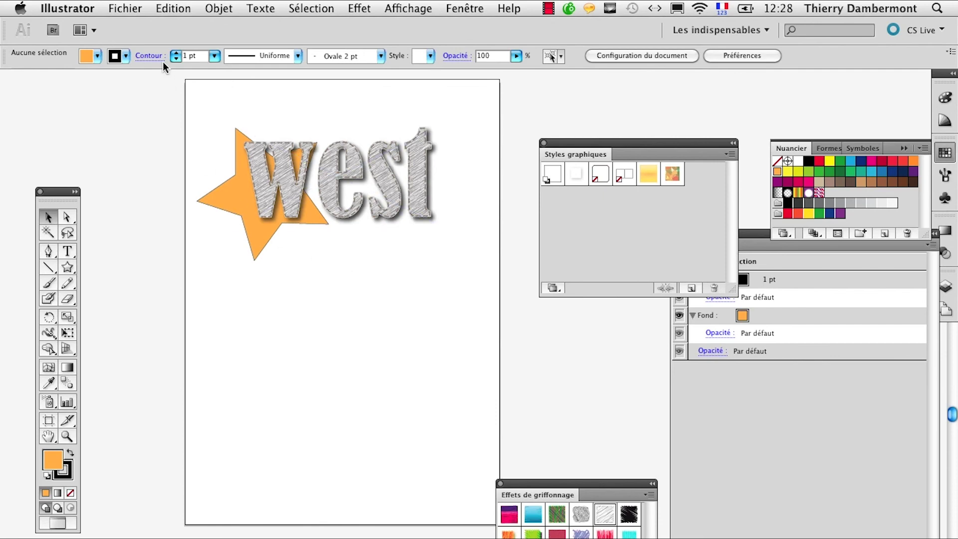
pyautogui.click(459, 8)
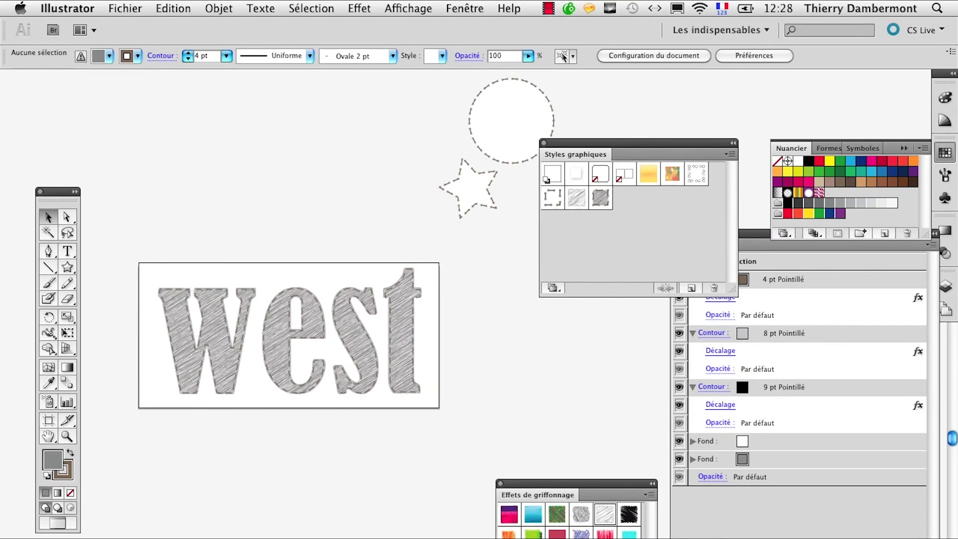
# Zoom in on the top-left of the W in 'west' and select the text object.
pyautogui.click(67, 436)
pyautogui.moveTo(120, 219); pyautogui.dragTo(464, 468)
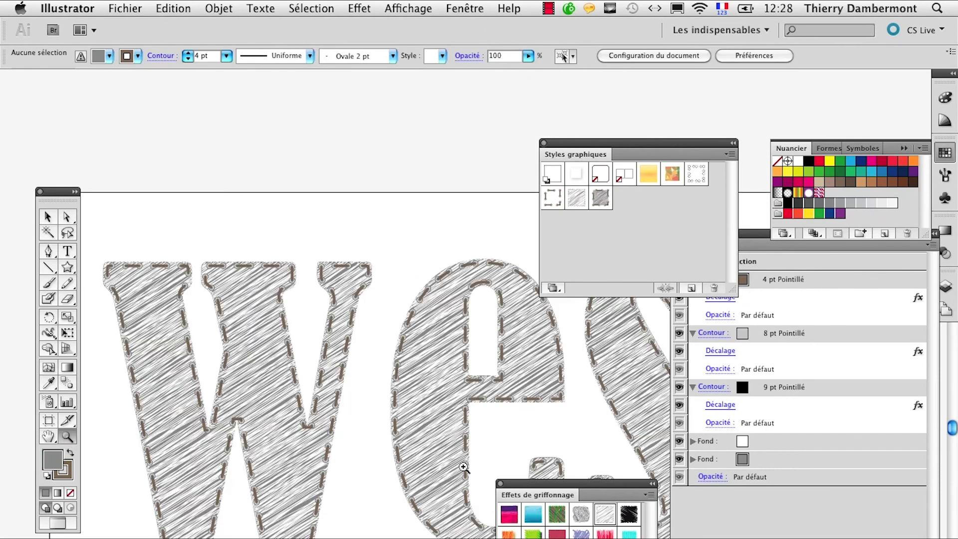
pyautogui.keyDown('alt'); pyautogui.click(297, 396); pyautogui.keyUp('alt')
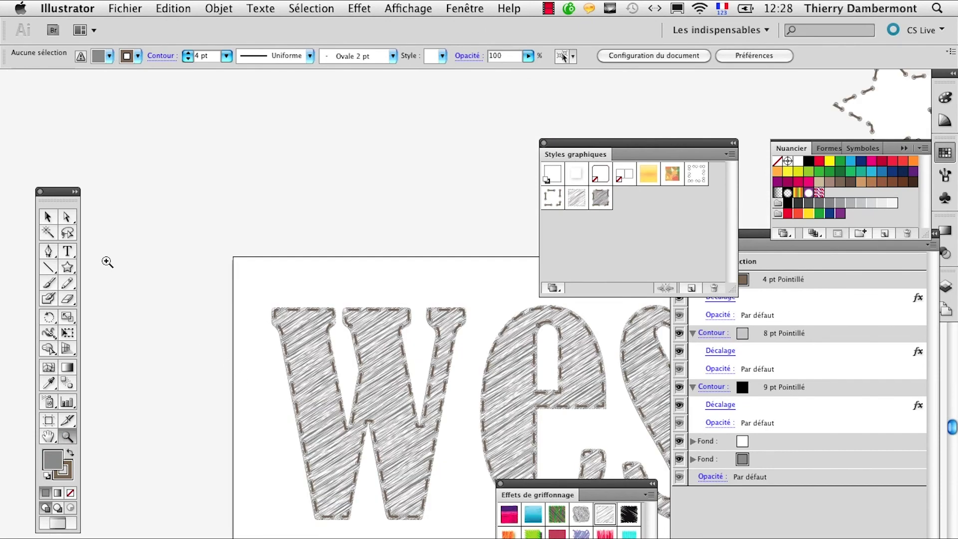
pyautogui.moveTo(397, 352); pyautogui.dragTo(277, 287)
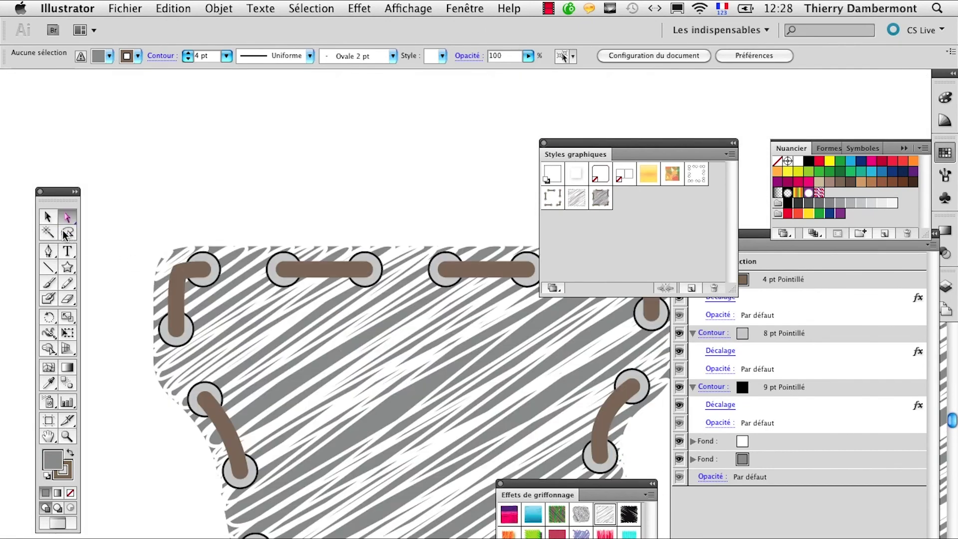
pyautogui.click(59, 219)
pyautogui.click(222, 280)
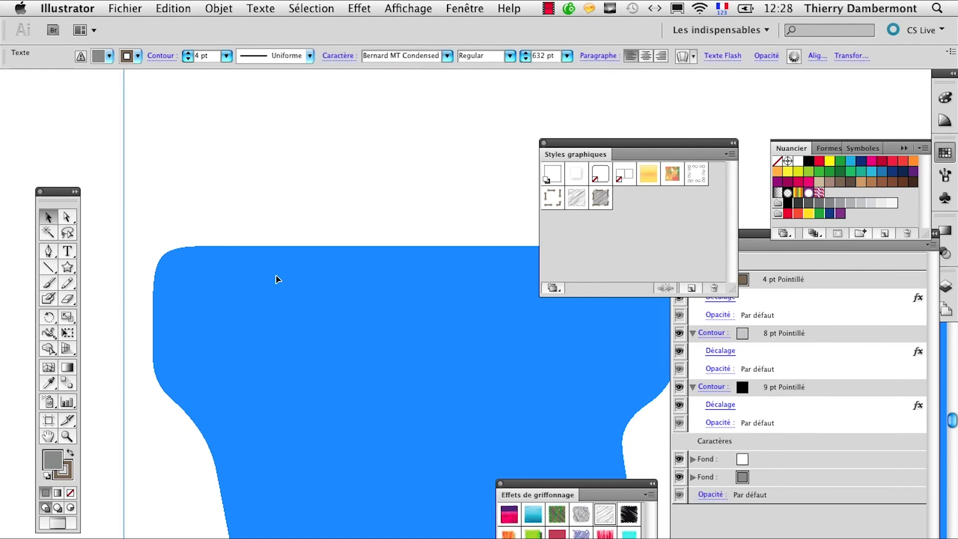
# Frame the view tightly on the W's top edge and undock the Appearance panel beside it.
pyautogui.hotkey('ctrl', '-')
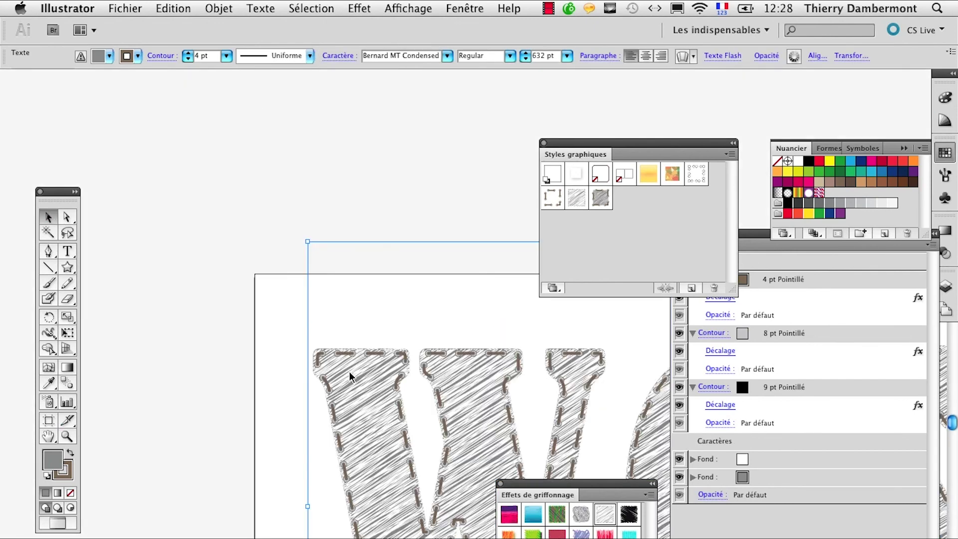
pyautogui.press('h')
pyautogui.moveTo(449, 537); pyautogui.dragTo(228, 430)
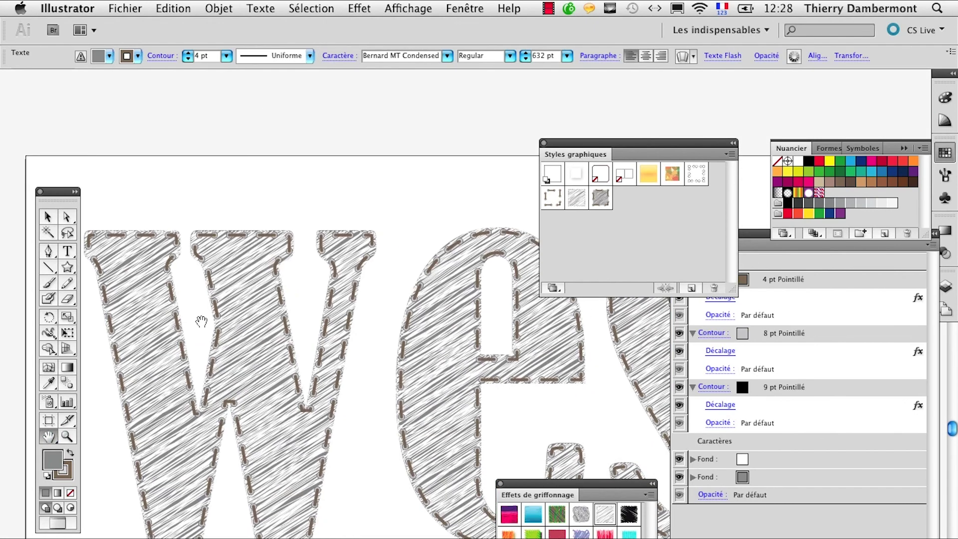
pyautogui.keyDown('ctrl'); pyautogui.keyDown('alt'); pyautogui.click(392, 387); pyautogui.keyUp('alt'); pyautogui.keyUp('ctrl')
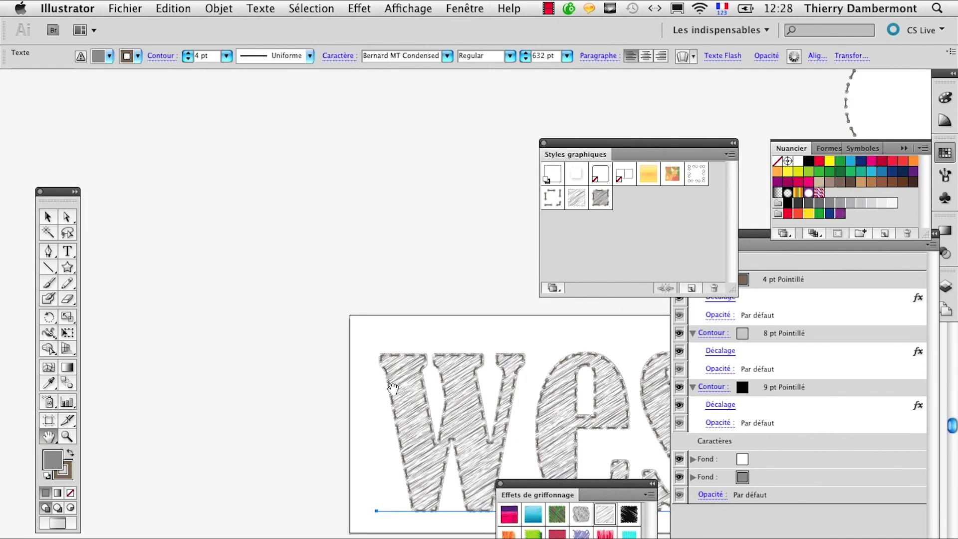
pyautogui.moveTo(427, 383); pyautogui.dragTo(357, 325)
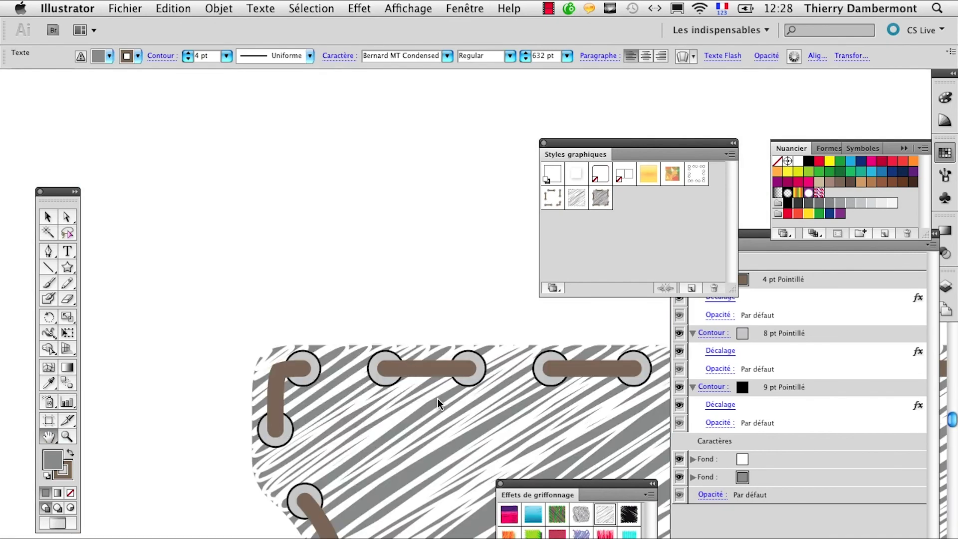
pyautogui.press('v')
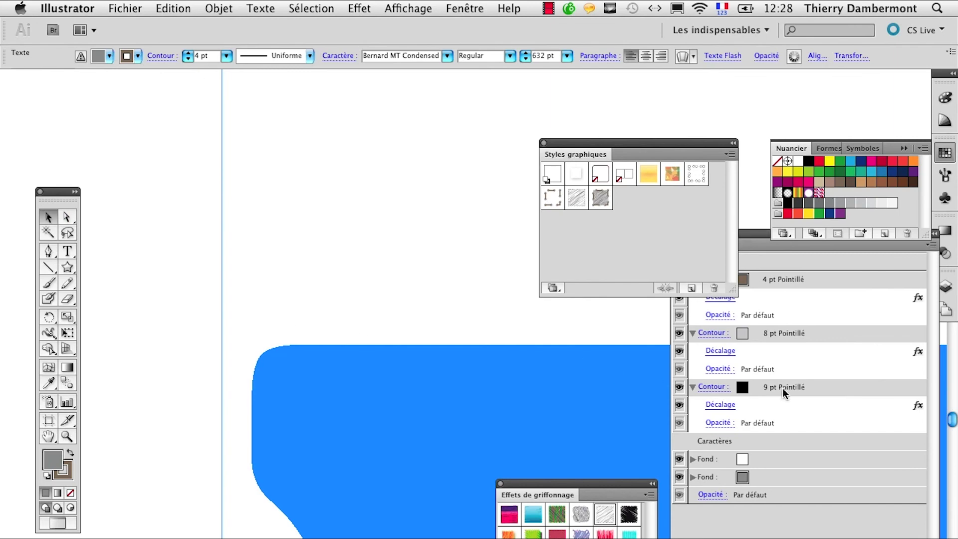
pyautogui.moveTo(755, 235); pyautogui.dragTo(166, 142)
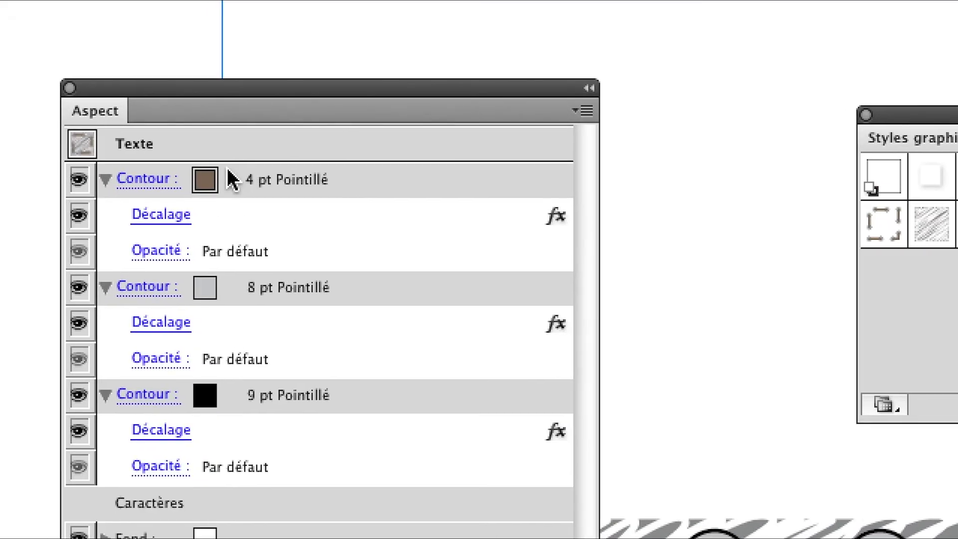
# Recolour the top dashed stitch stroke from brown to the cyan swatch.
pyautogui.click(230, 179)
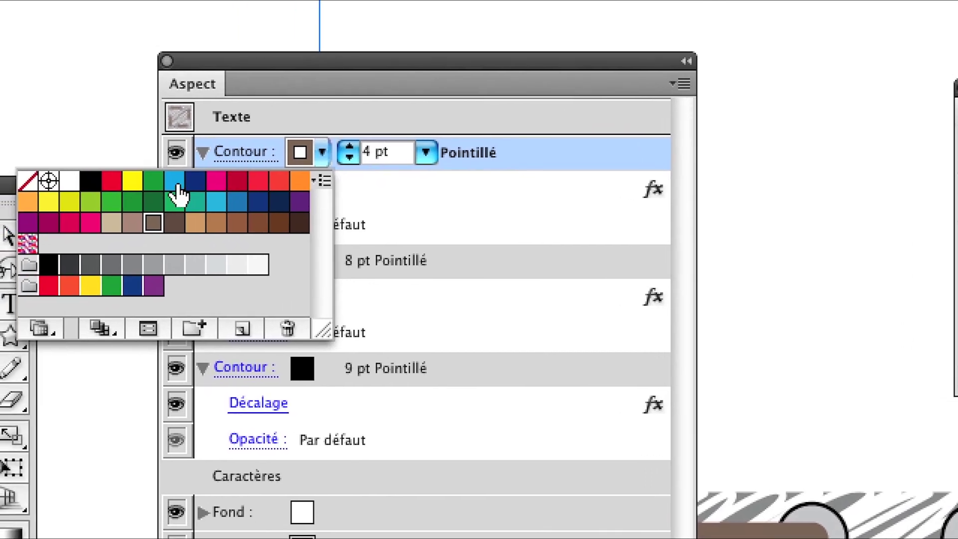
pyautogui.click(175, 183)
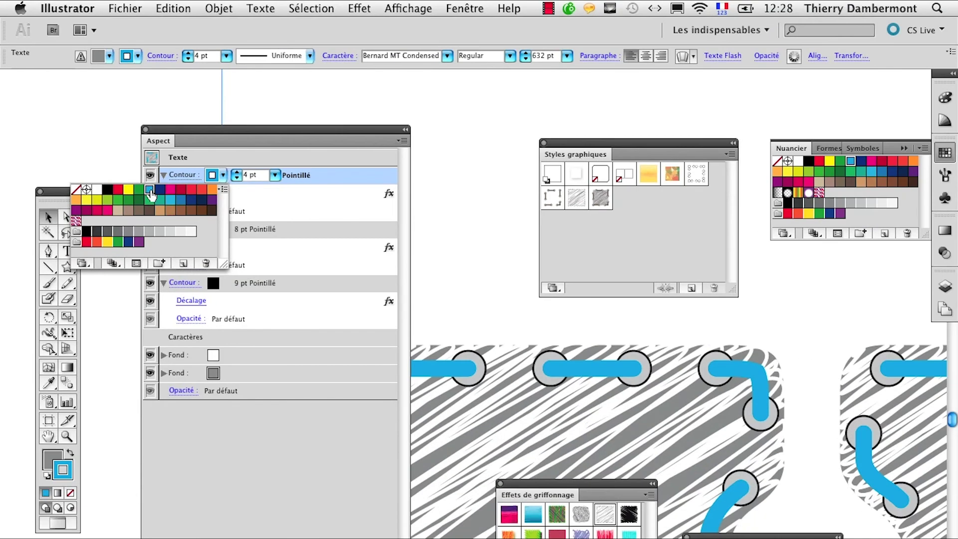
# Close the swatch pop-up, hide all panels, and zoom out to the whole cyan-stitched 'west' word.
pyautogui.click(114, 167)
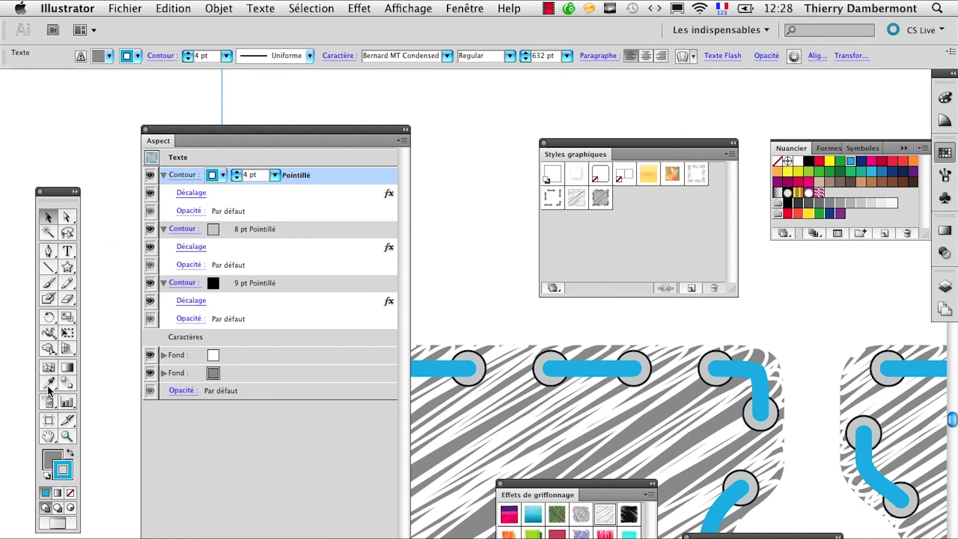
pyautogui.click(67, 436)
pyautogui.keyDown('alt'); pyautogui.click(628, 460); pyautogui.keyUp('alt')
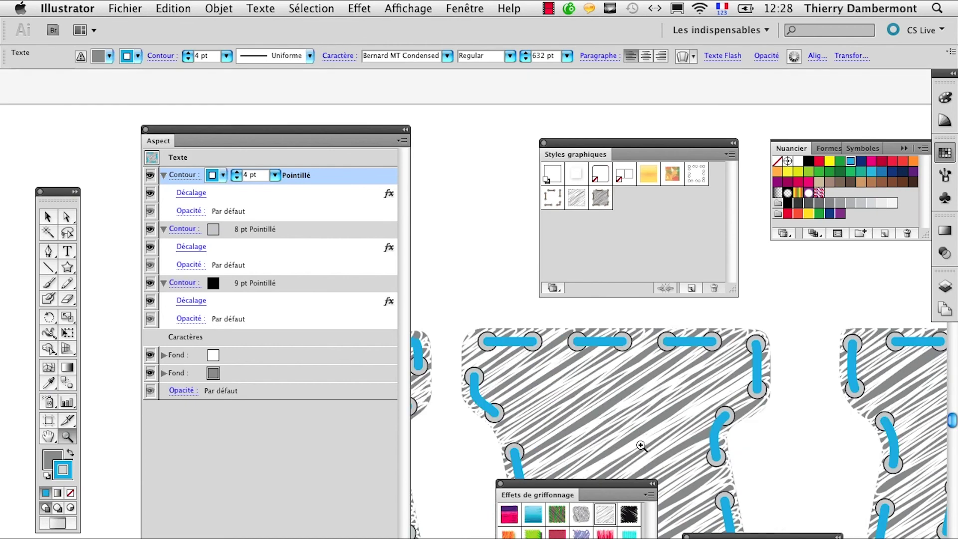
pyautogui.press('Tab')
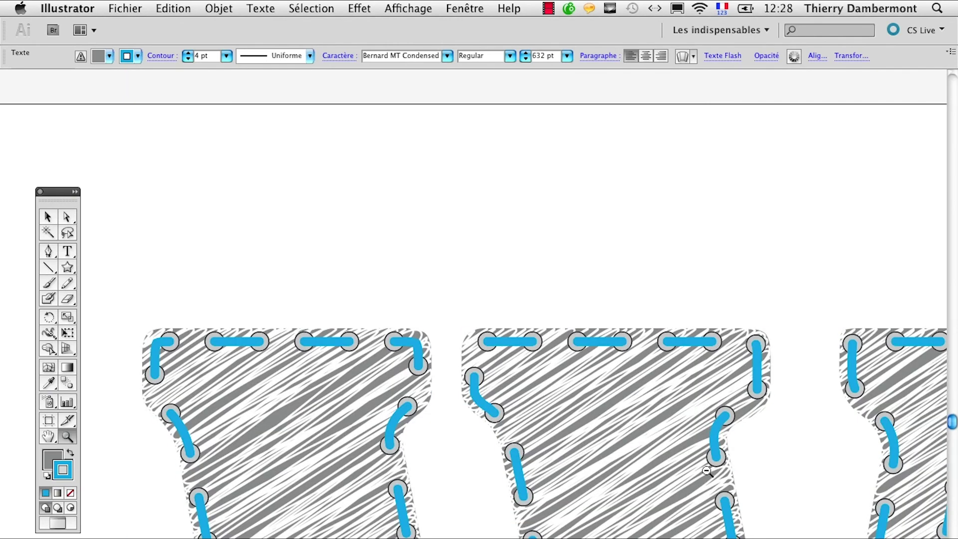
pyautogui.keyDown('alt'); pyautogui.click(704, 470); pyautogui.keyUp('alt')
pyautogui.keyDown('alt'); pyautogui.click(703, 470); pyautogui.keyUp('alt')
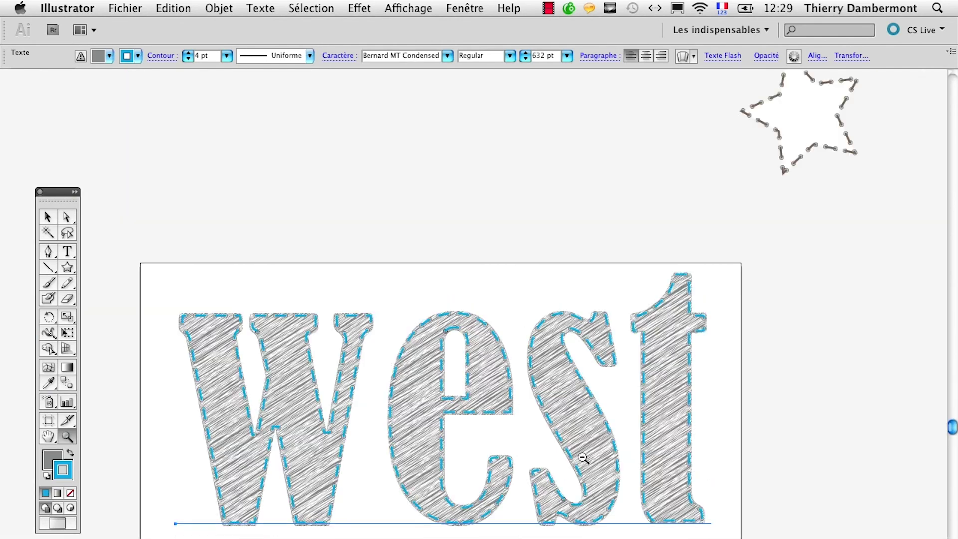
# Change the lettering from 'west' to 'ouest' by replacing the w with 'ou'.
pyautogui.press('t')
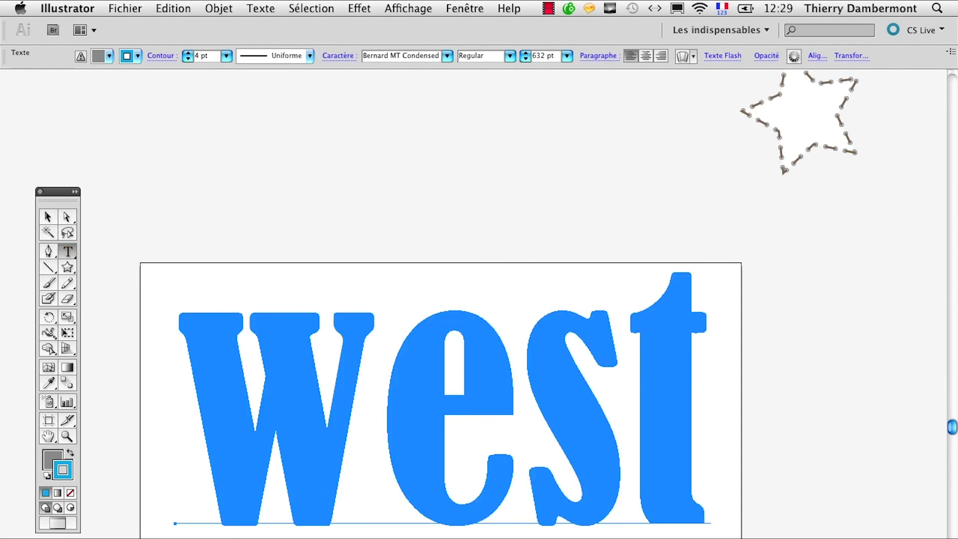
pyautogui.click(380, 400)
pyautogui.hotkey('shift', 'Left')
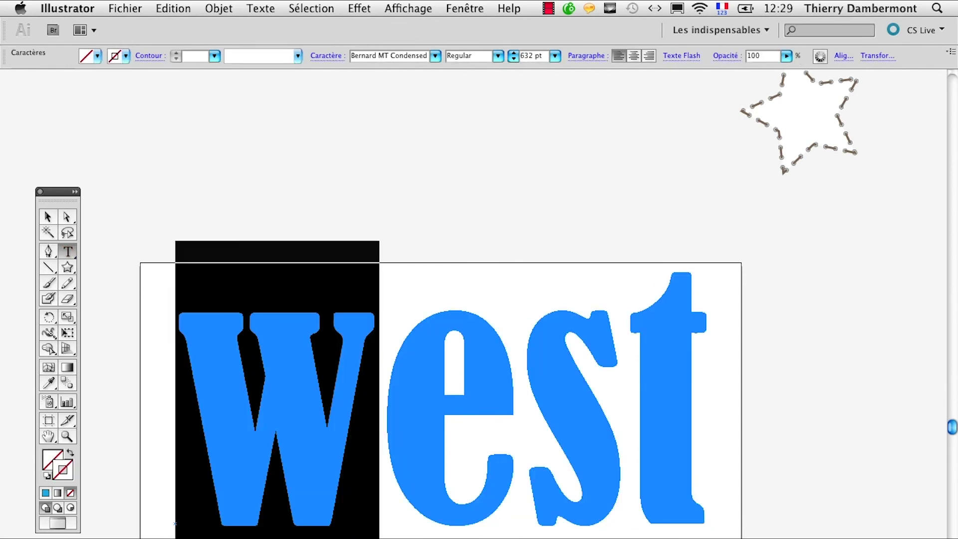
pyautogui.write('ou')
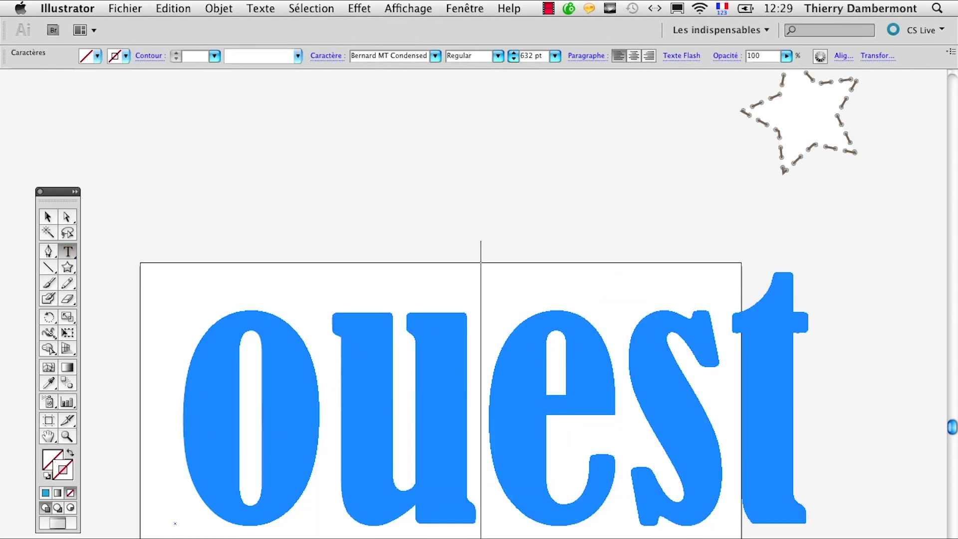
# Nudge the 'ouest' text slightly left and drag the artboard's right edge out to fit the t.
pyautogui.click(48, 217)
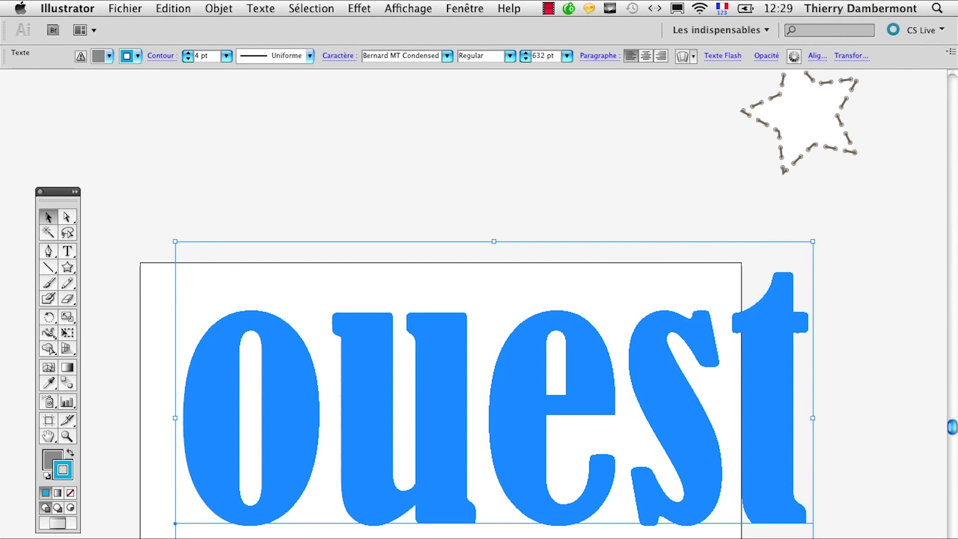
pyautogui.moveTo(568, 368); pyautogui.dragTo(552, 368)
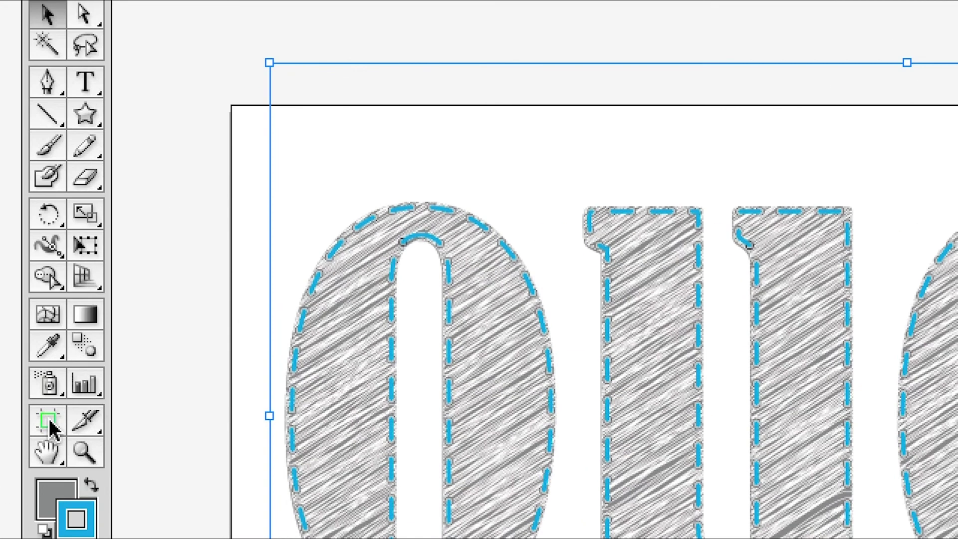
pyautogui.click(49, 422)
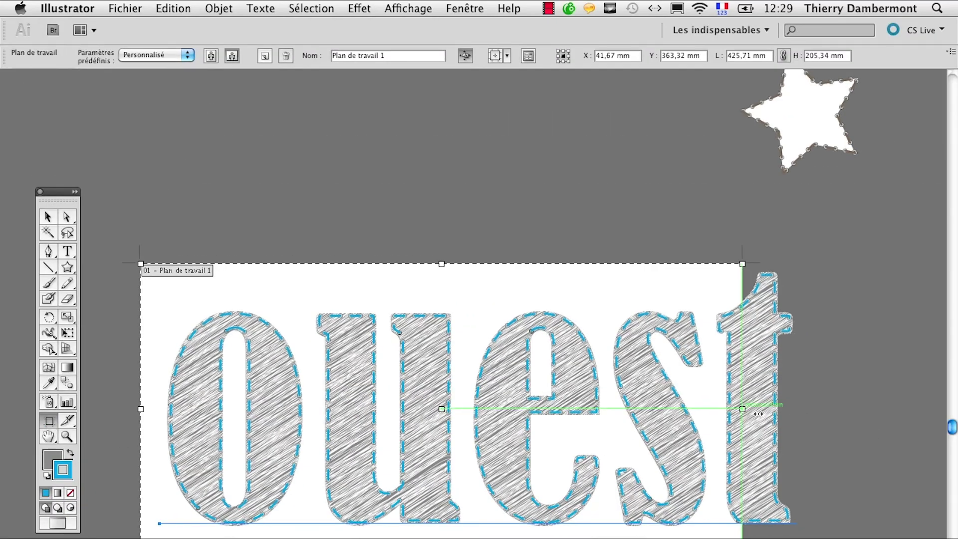
pyautogui.moveTo(743, 409); pyautogui.dragTo(825, 409)
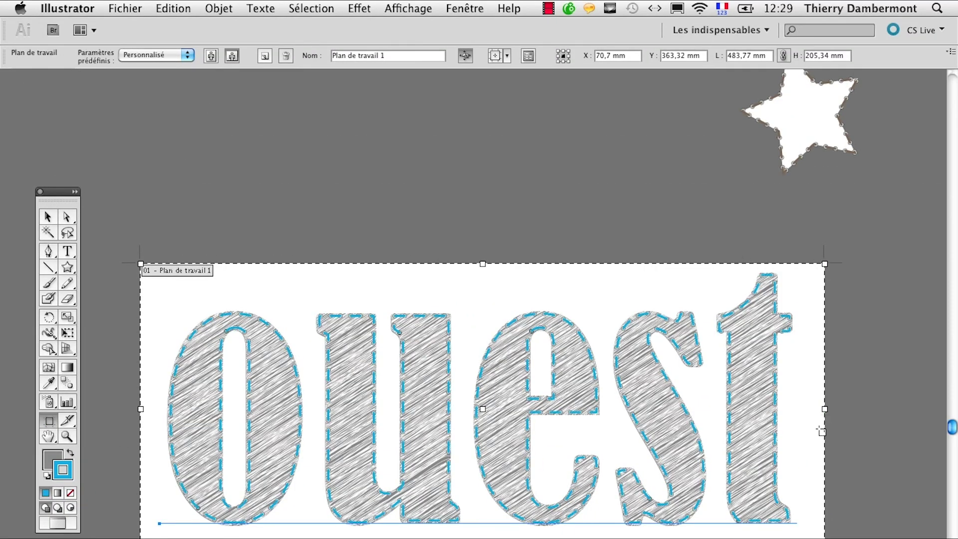
pyautogui.click(125, 8)
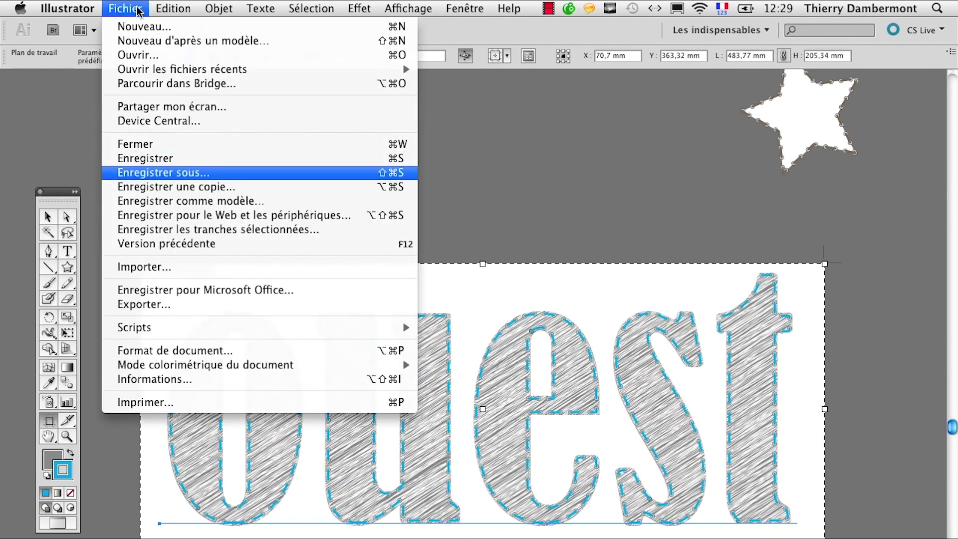
# Save the 'ouest' artwork as Adobe PDF, replacing the existing 'texte avec couture.pdf'.
pyautogui.click(184, 174)
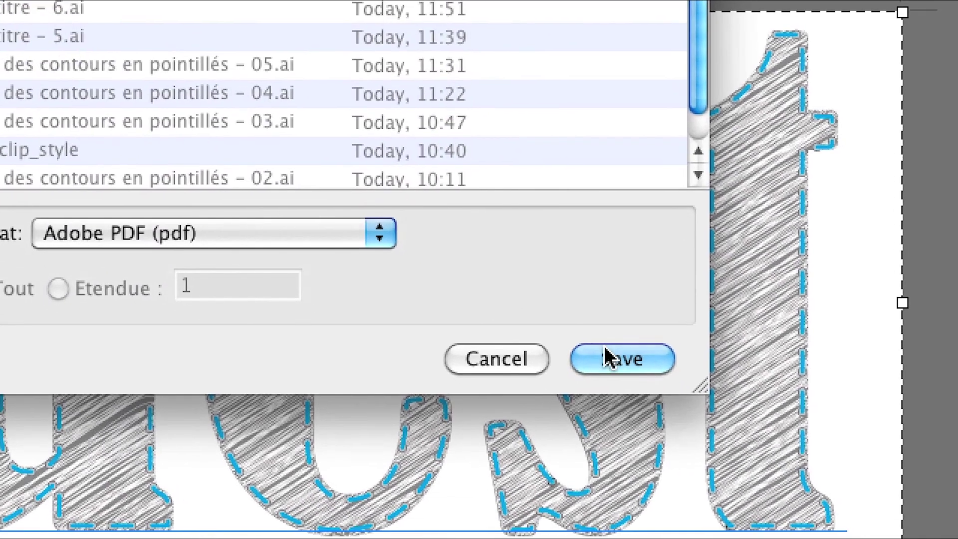
pyautogui.click(604, 354)
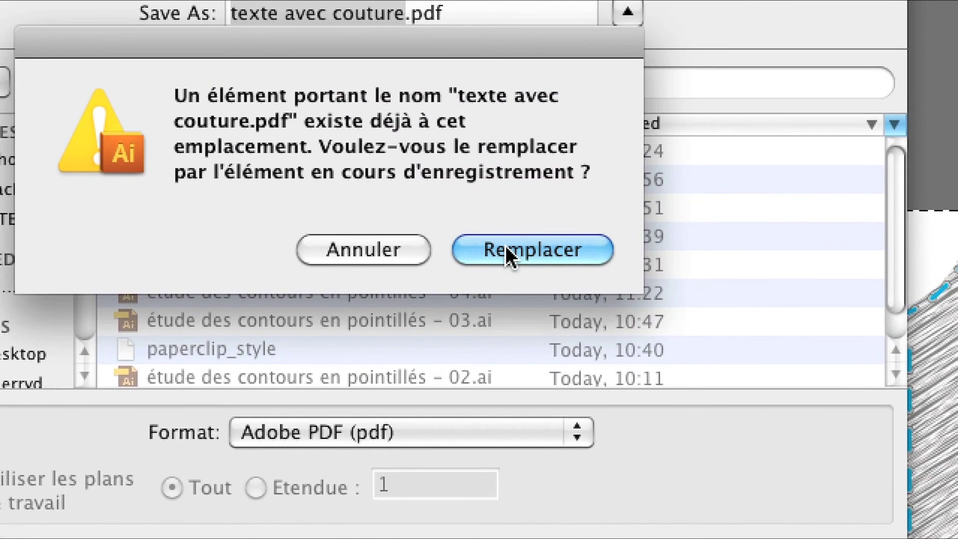
pyautogui.click(506, 250)
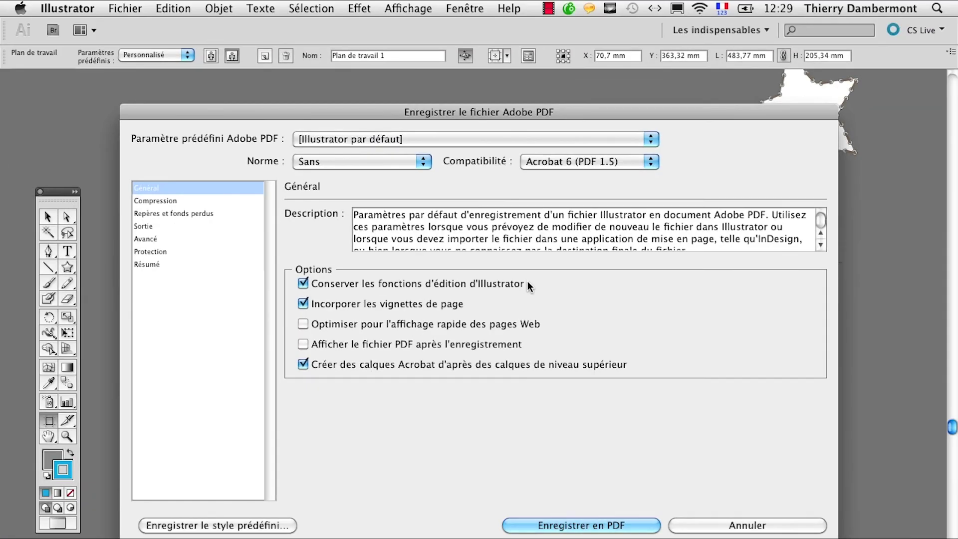
pyautogui.click(582, 525)
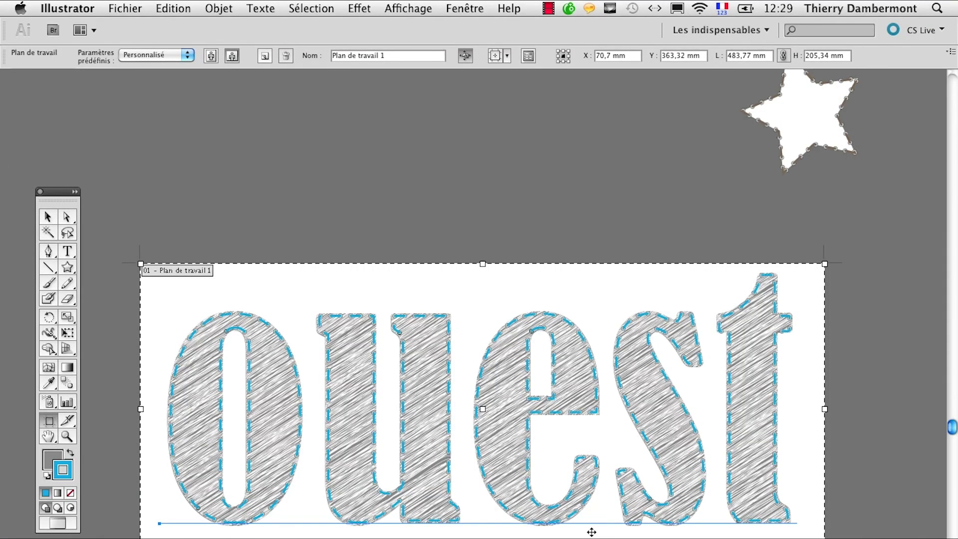
pyautogui.click(465, 9)
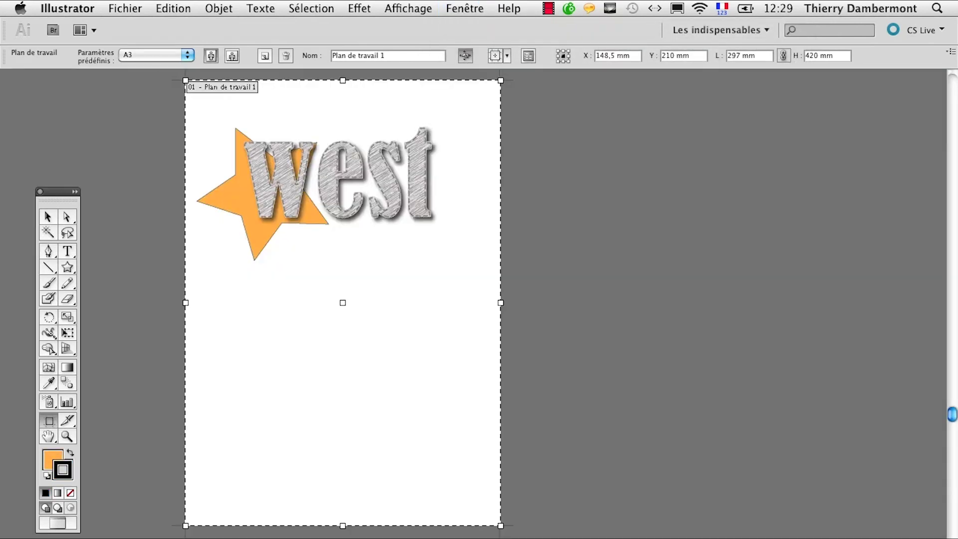
# Show the Liens panel listing 'texte avec couture.pdf', enlarge it, and close the Aspect panel.
pyautogui.click(465, 8)
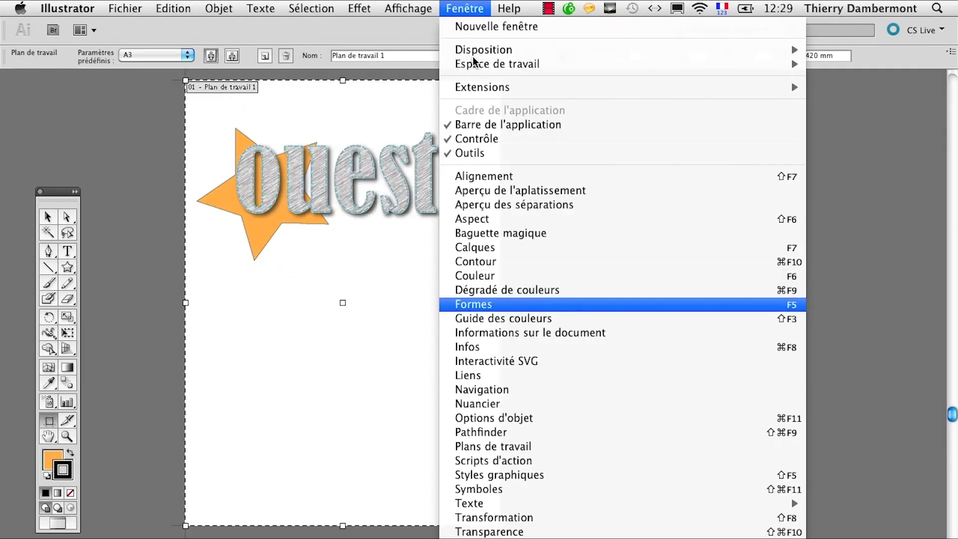
pyautogui.click(511, 375)
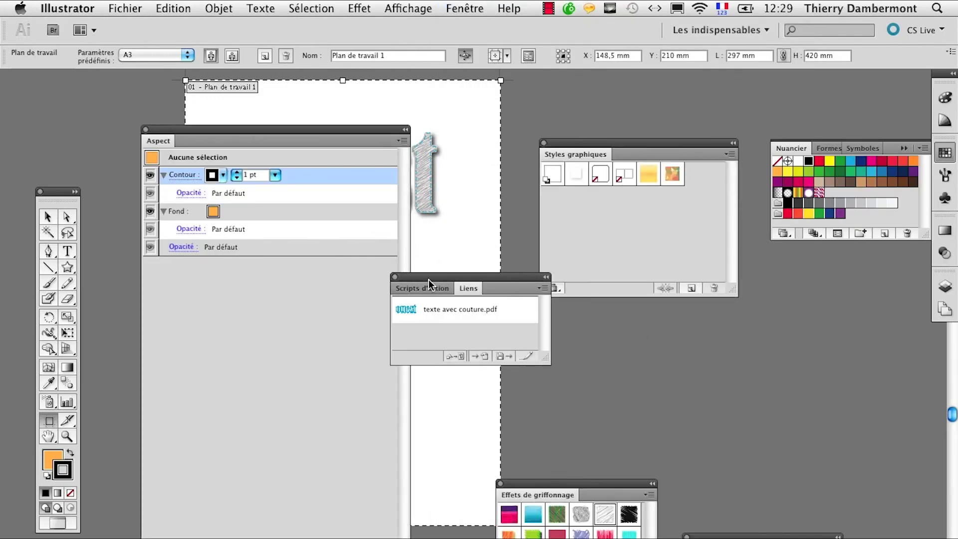
pyautogui.moveTo(545, 358); pyautogui.dragTo(760, 384)
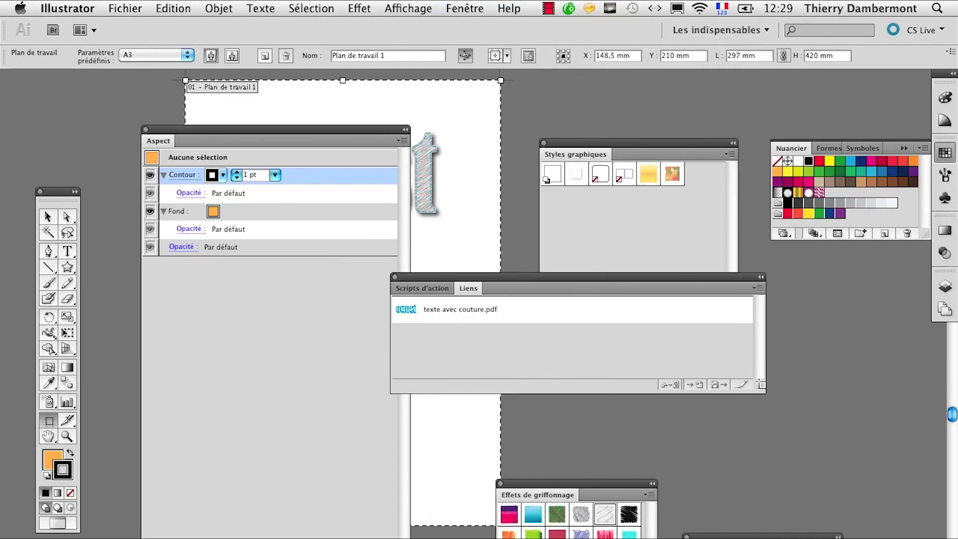
pyautogui.click(145, 129)
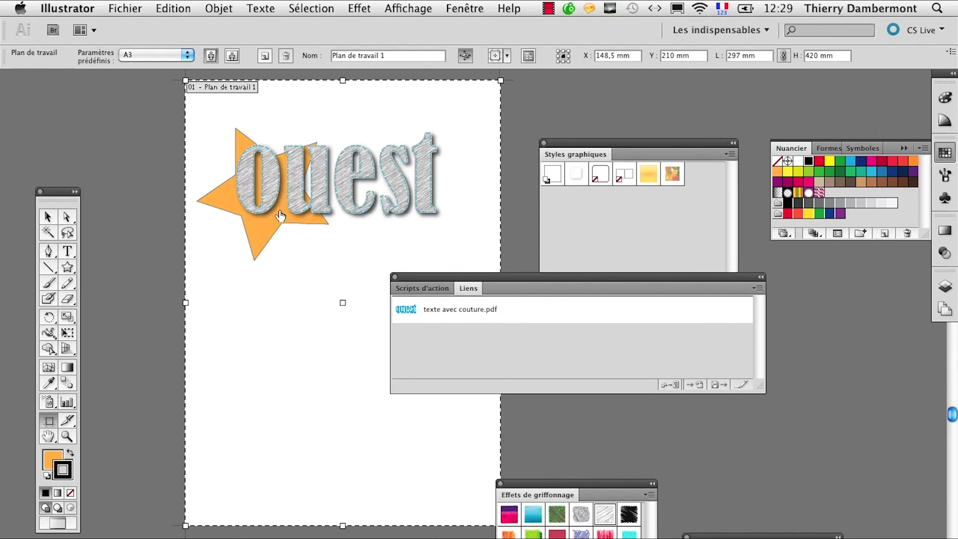
pyautogui.hotkey('ctrl', 'F2')
pyautogui.press('Right')
pyautogui.press('Down')
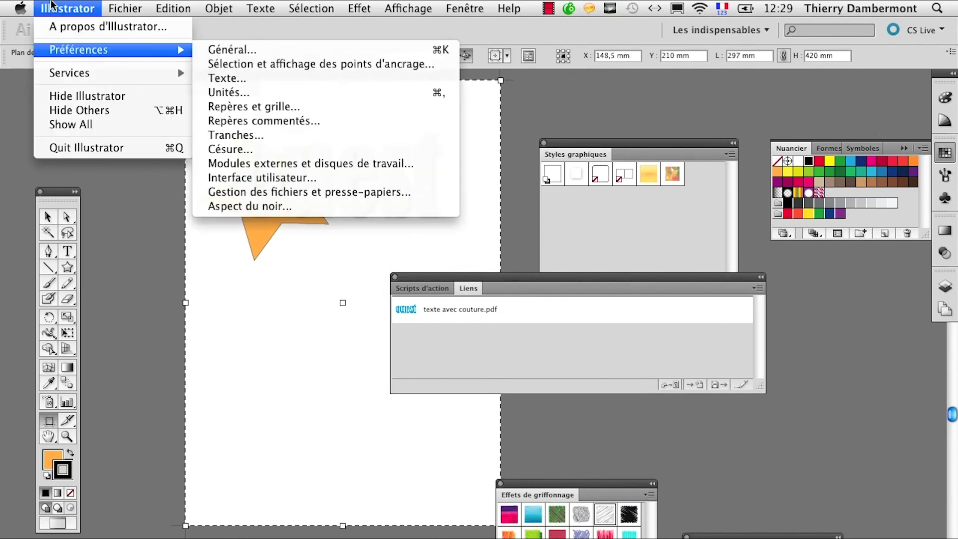
pyautogui.press('Right')
pyautogui.press('Down')
pyautogui.press('Down')
pyautogui.press('Down')
pyautogui.press('Down')
pyautogui.press('Down')
pyautogui.press('Down')
pyautogui.press('Down')
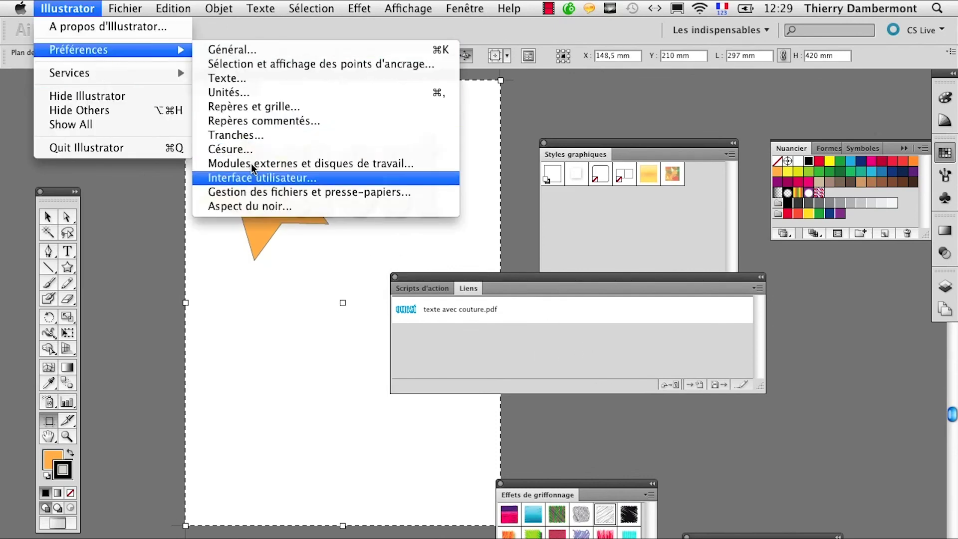
pyautogui.press('Down')
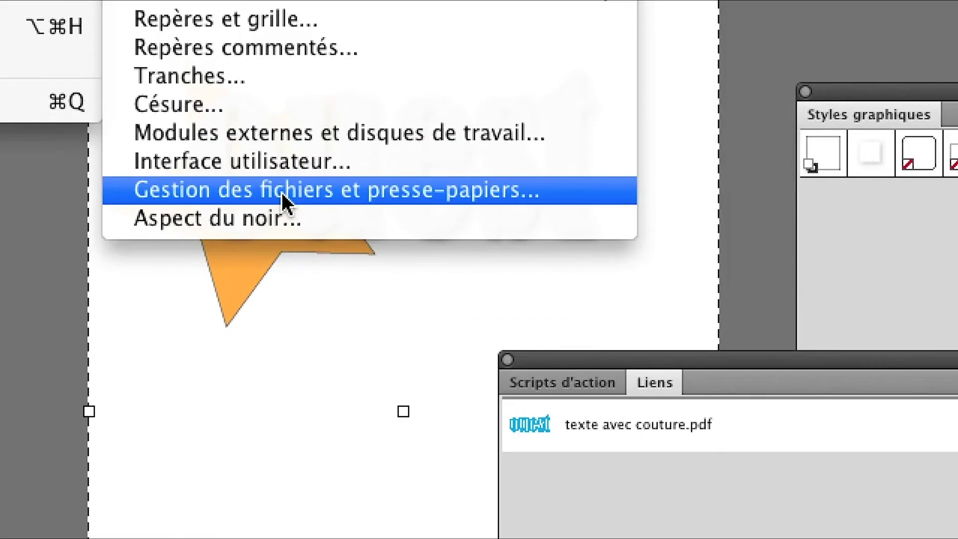
pyautogui.click(282, 193)
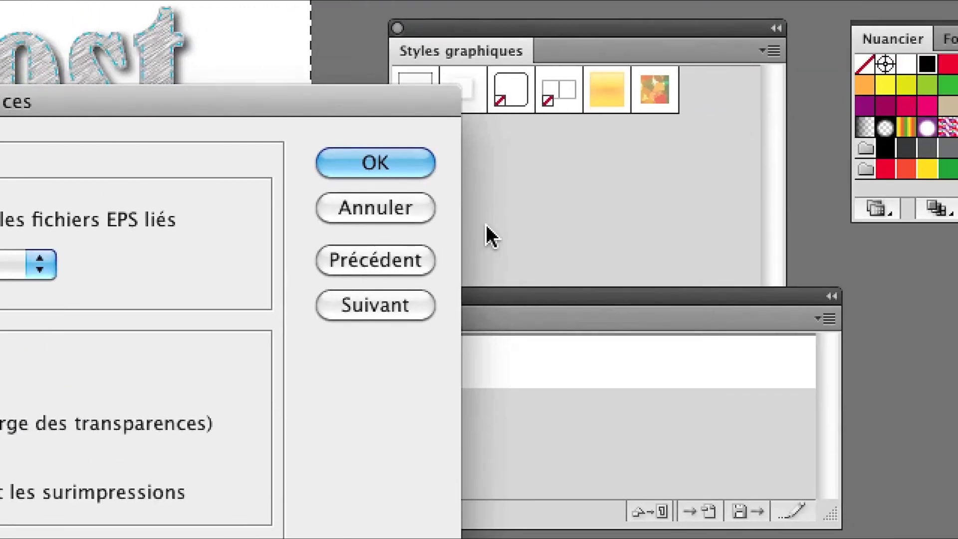
pyautogui.click(772, 170)
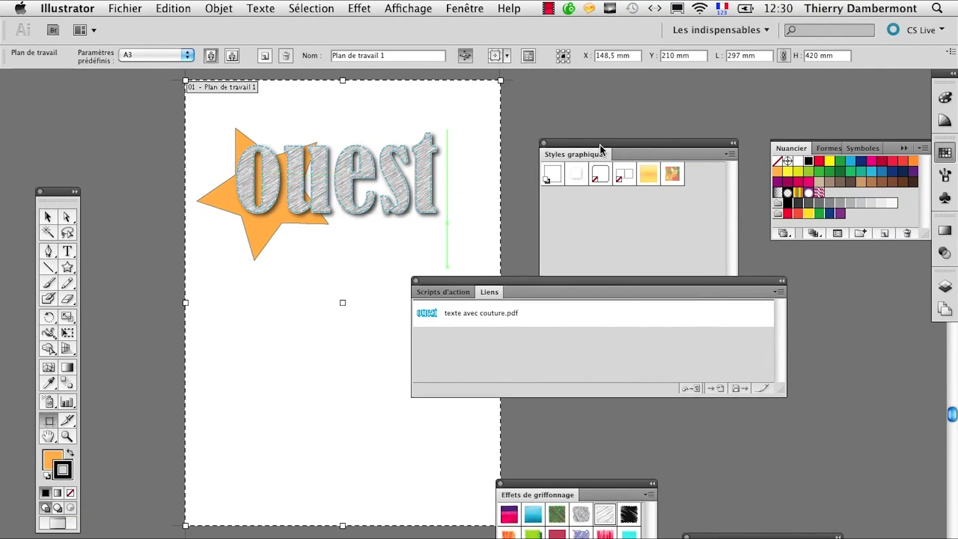
# Move the Liens panel lower right, bring the Tools panel closer, and return to the Selection tool.
pyautogui.moveTo(422, 276); pyautogui.dragTo(585, 316)
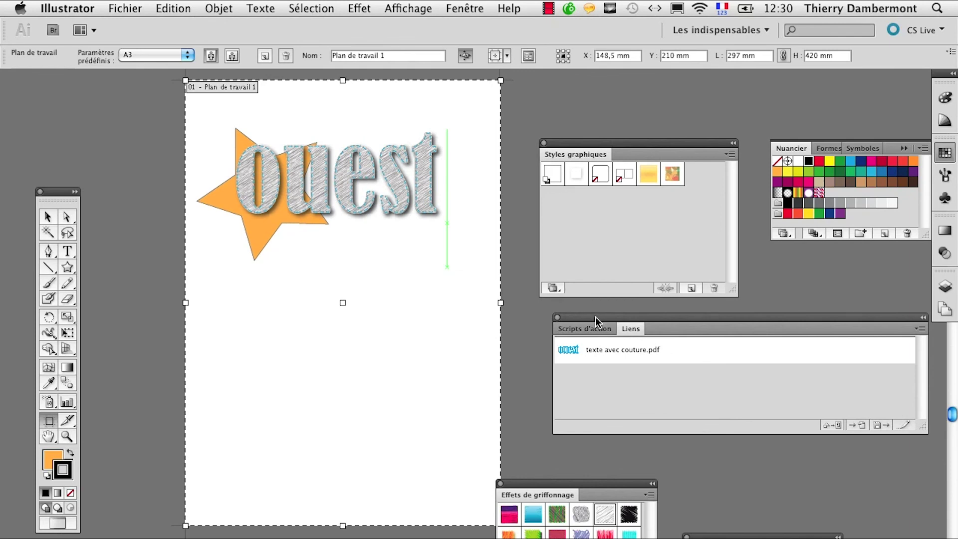
pyautogui.moveTo(56, 190); pyautogui.dragTo(131, 110)
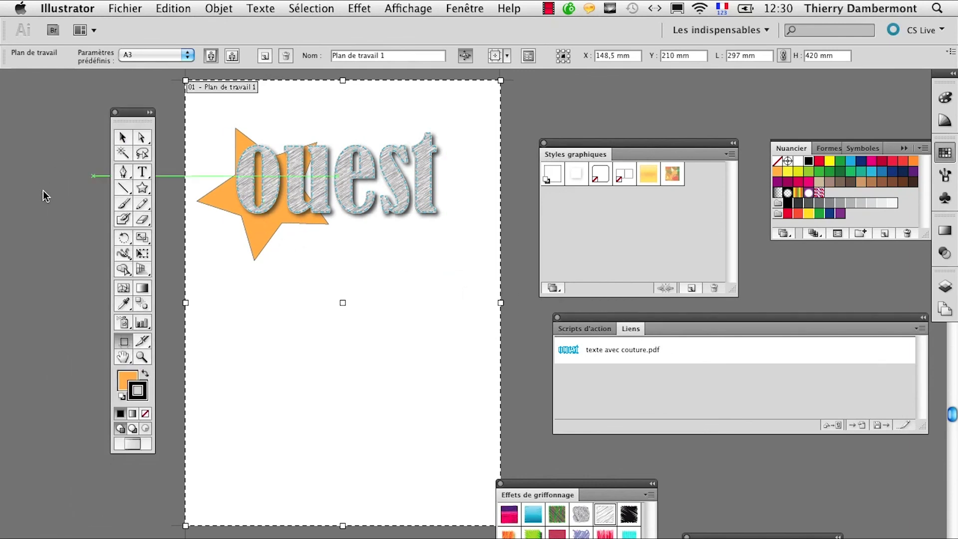
pyautogui.click(123, 138)
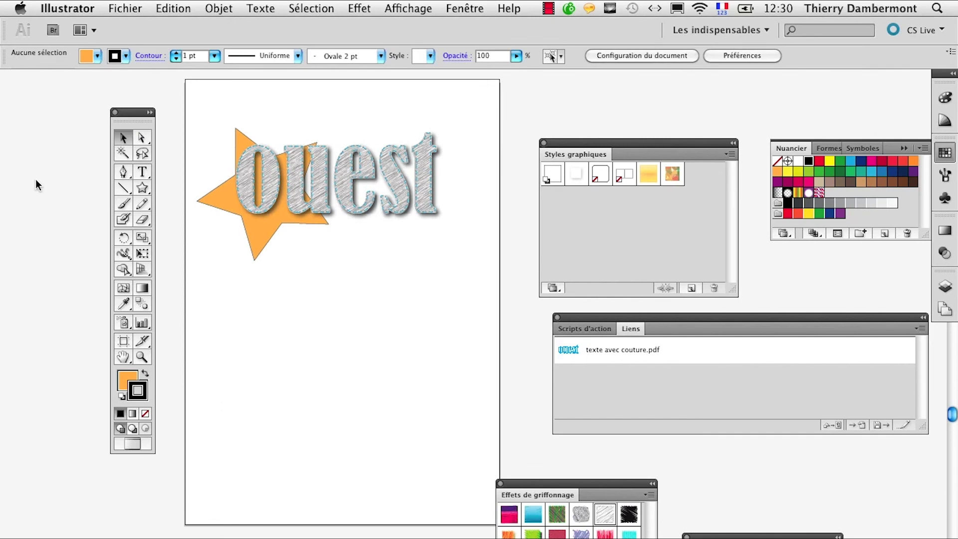
pyautogui.click(125, 8)
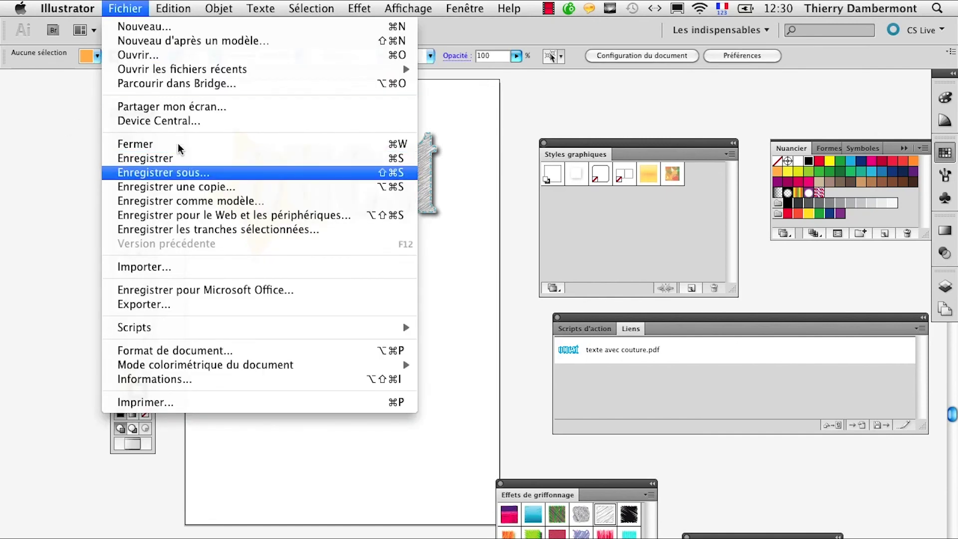
# Save the poster as an .ai file named 'affiche ouest qui utilise le document "texte avec couture.pdf"'.
pyautogui.click(180, 172)
pyautogui.click(449, 162)
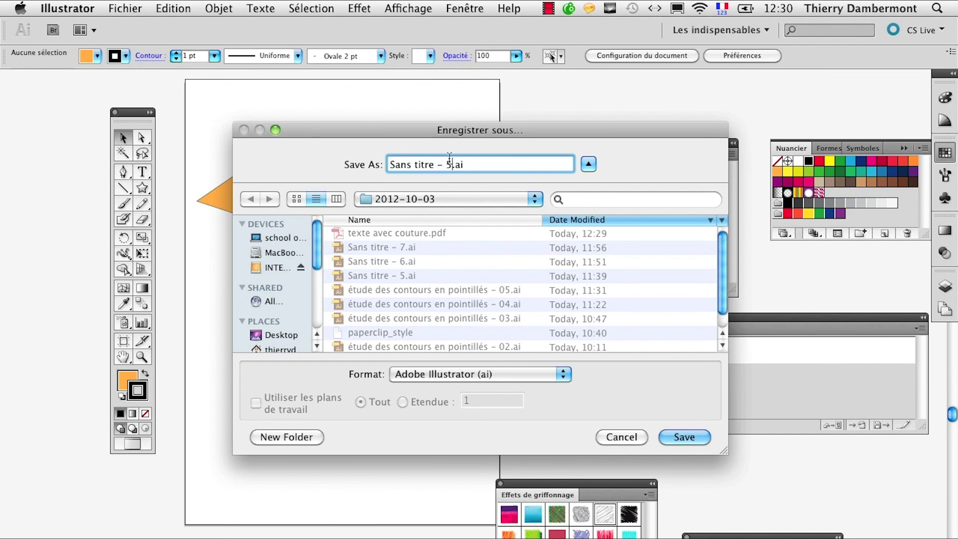
pyautogui.hotkey('shift', 'Up')
pyautogui.write('affiche ')
pyautogui.write('ouest qui utilis')
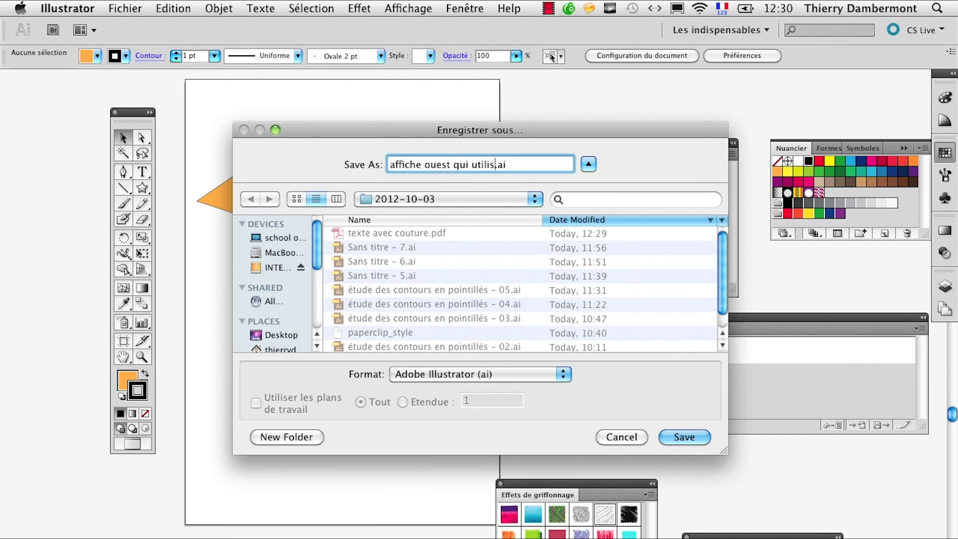
pyautogui.write('e le document ')
pyautogui.write('"texte ave')
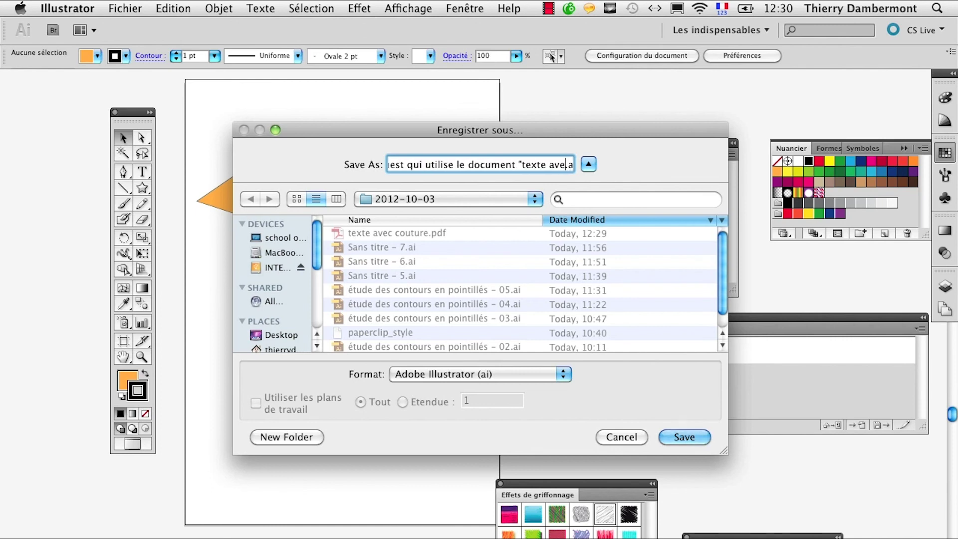
pyautogui.write('c couture')
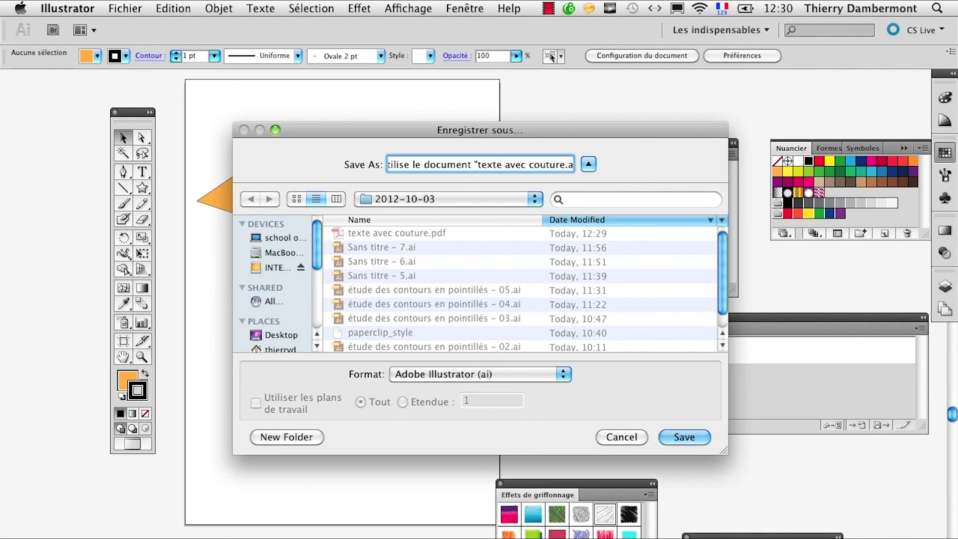
pyautogui.write('.pdf".ai')
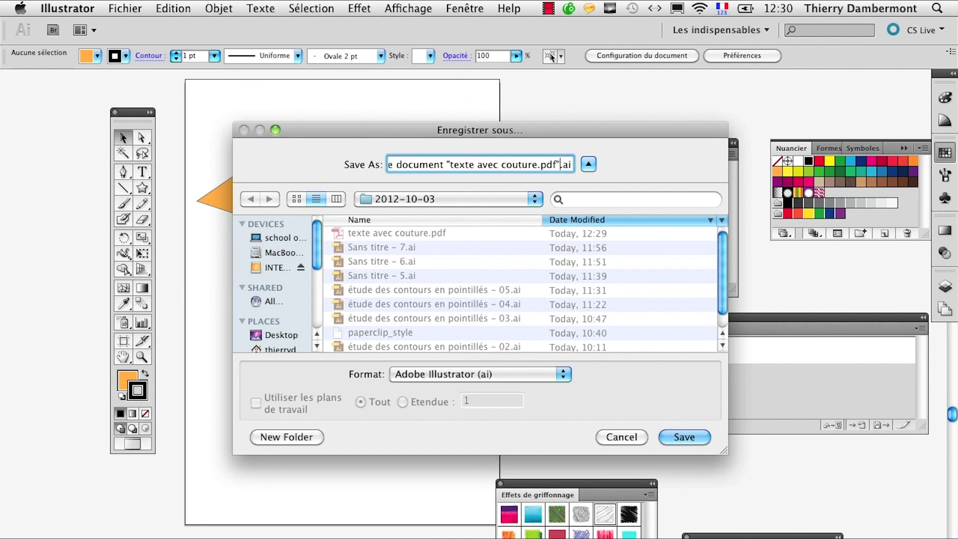
pyautogui.press('super+a')
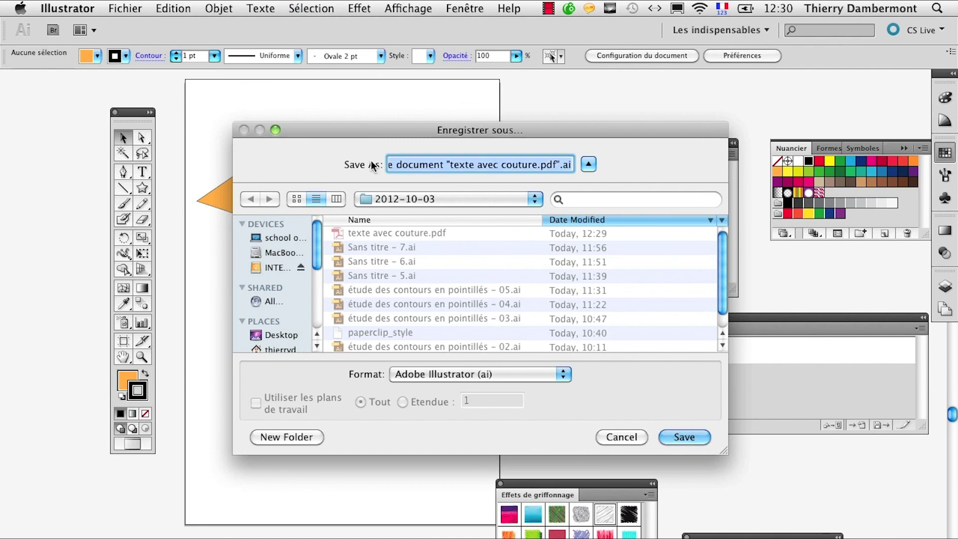
pyautogui.click(706, 443)
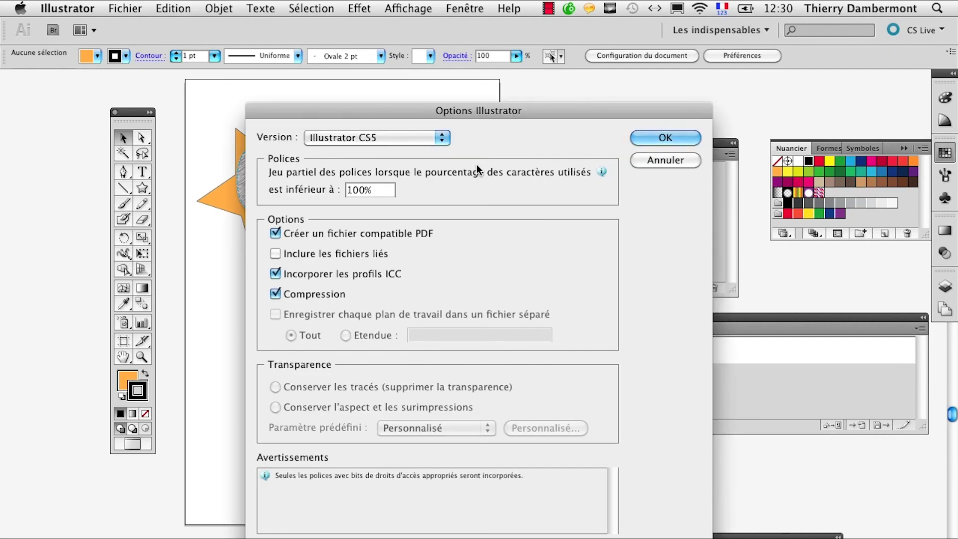
pyautogui.press('Return')
pyautogui.click(409, 188)
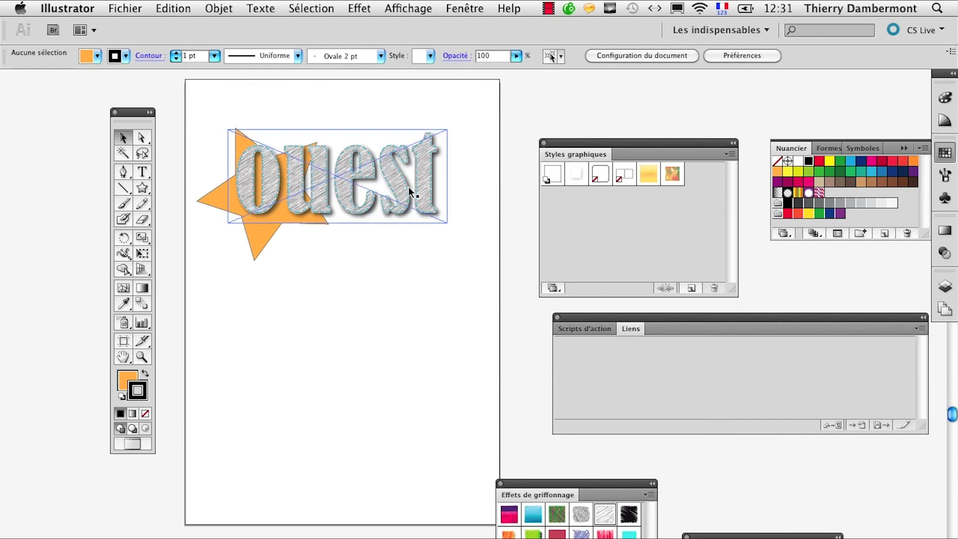